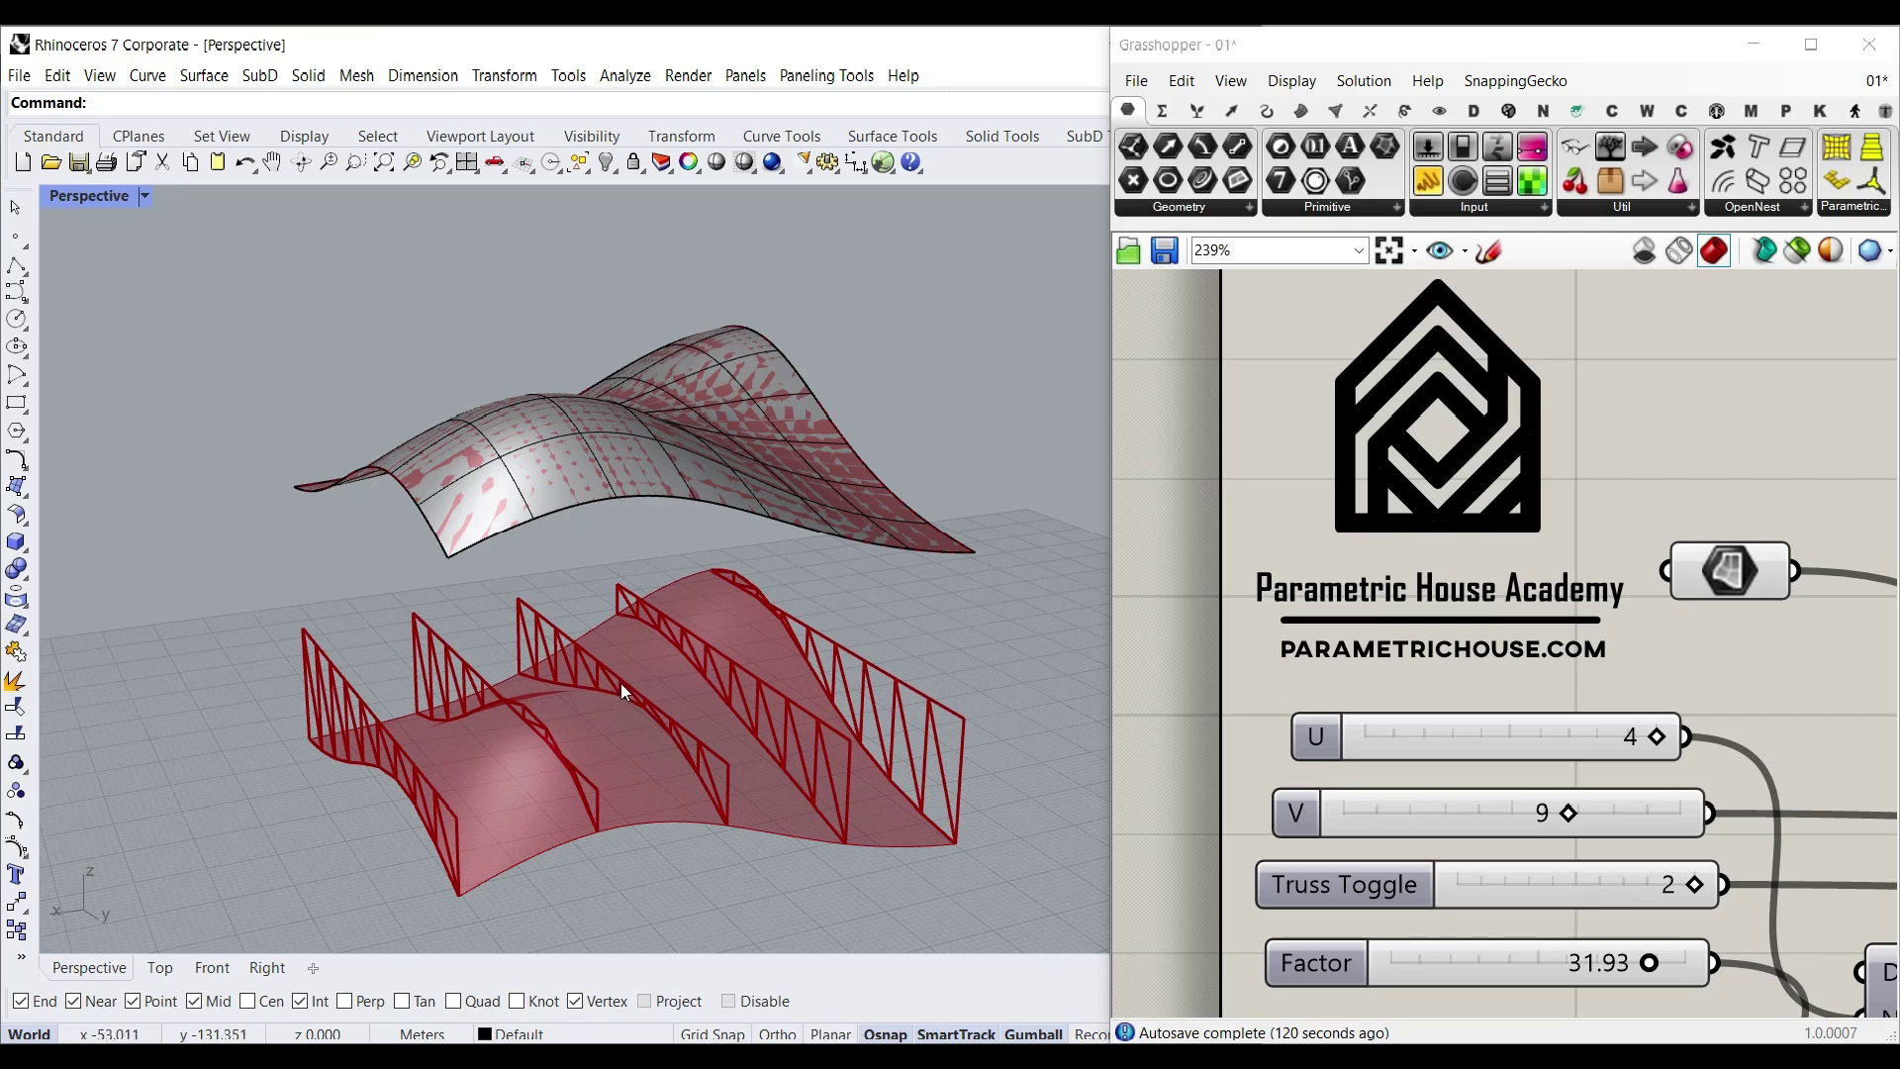
Step: Set the example truss definition's sliders to U 3, V 6, Truss Toggle 1 and Factor 14.92
right_click_drag(626, 681, 558, 586)
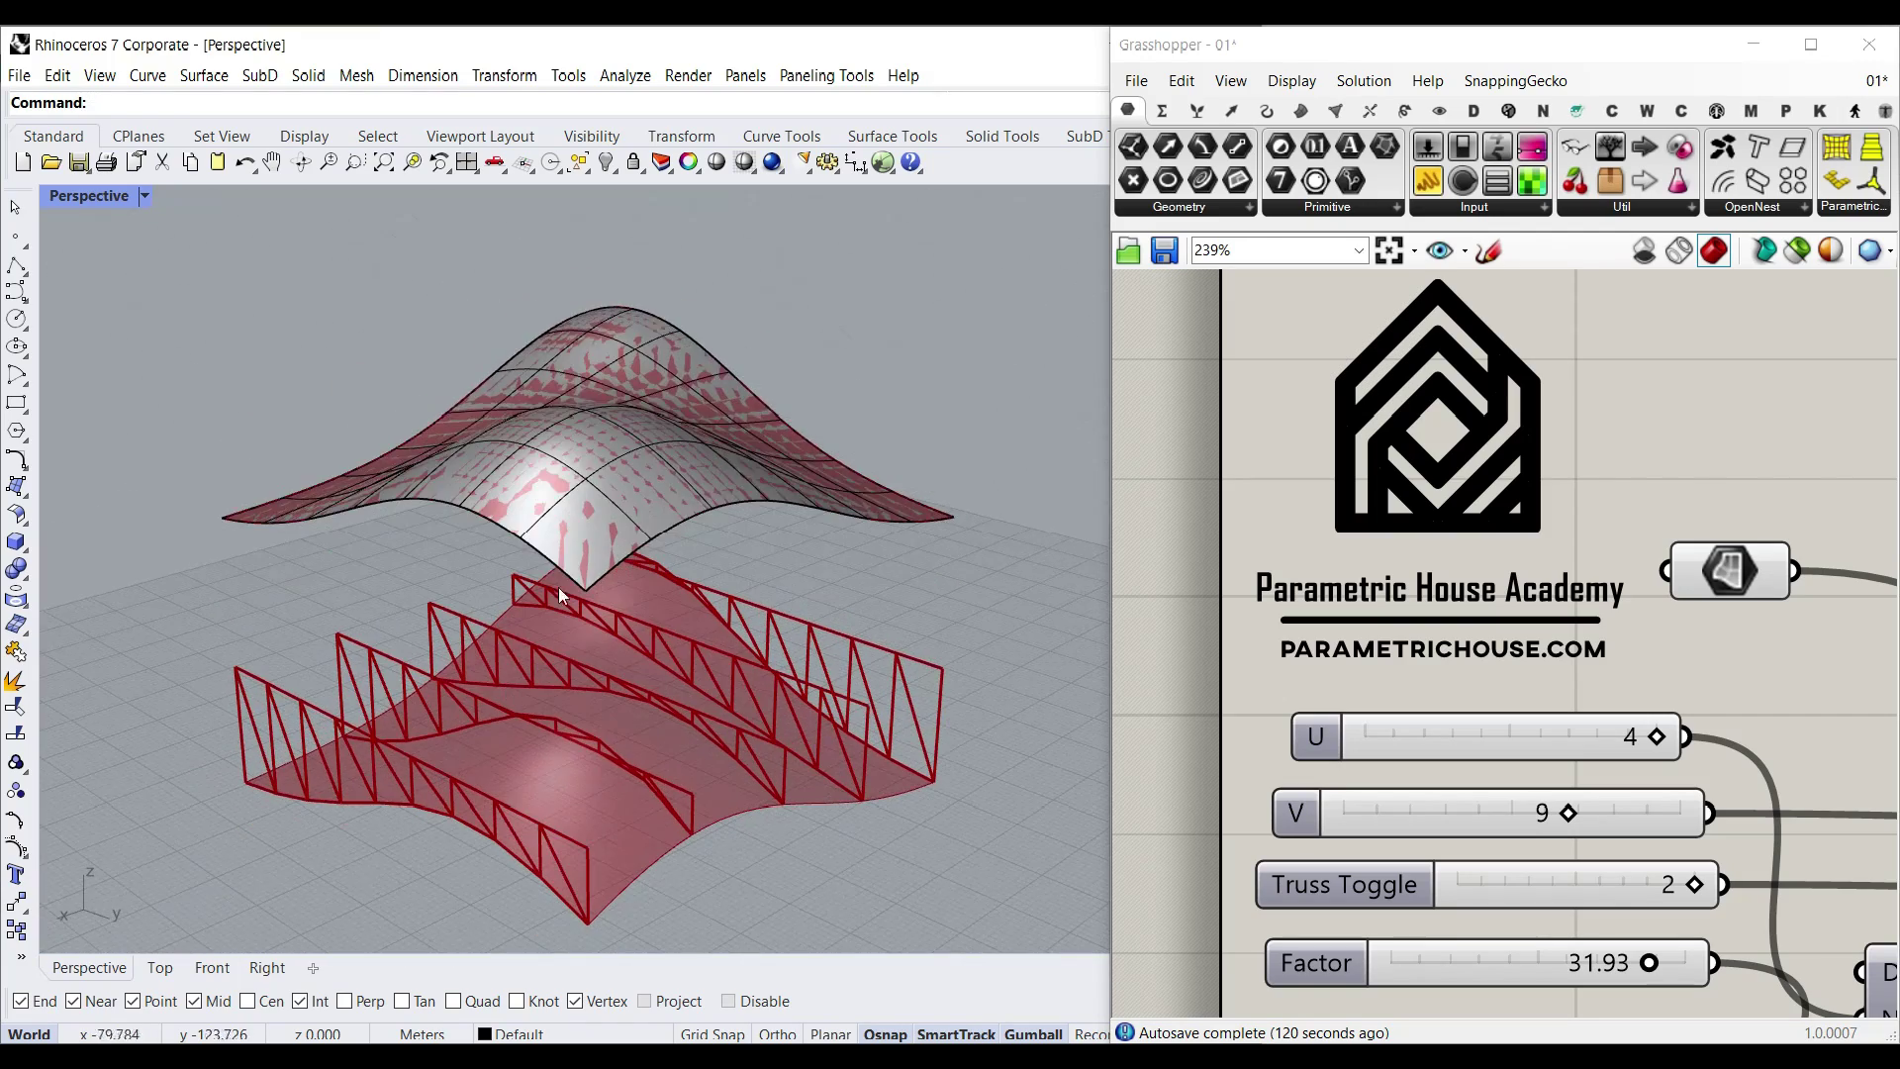
left_click(606, 494)
left_click(972, 579)
right_click_drag(721, 786, 689, 544)
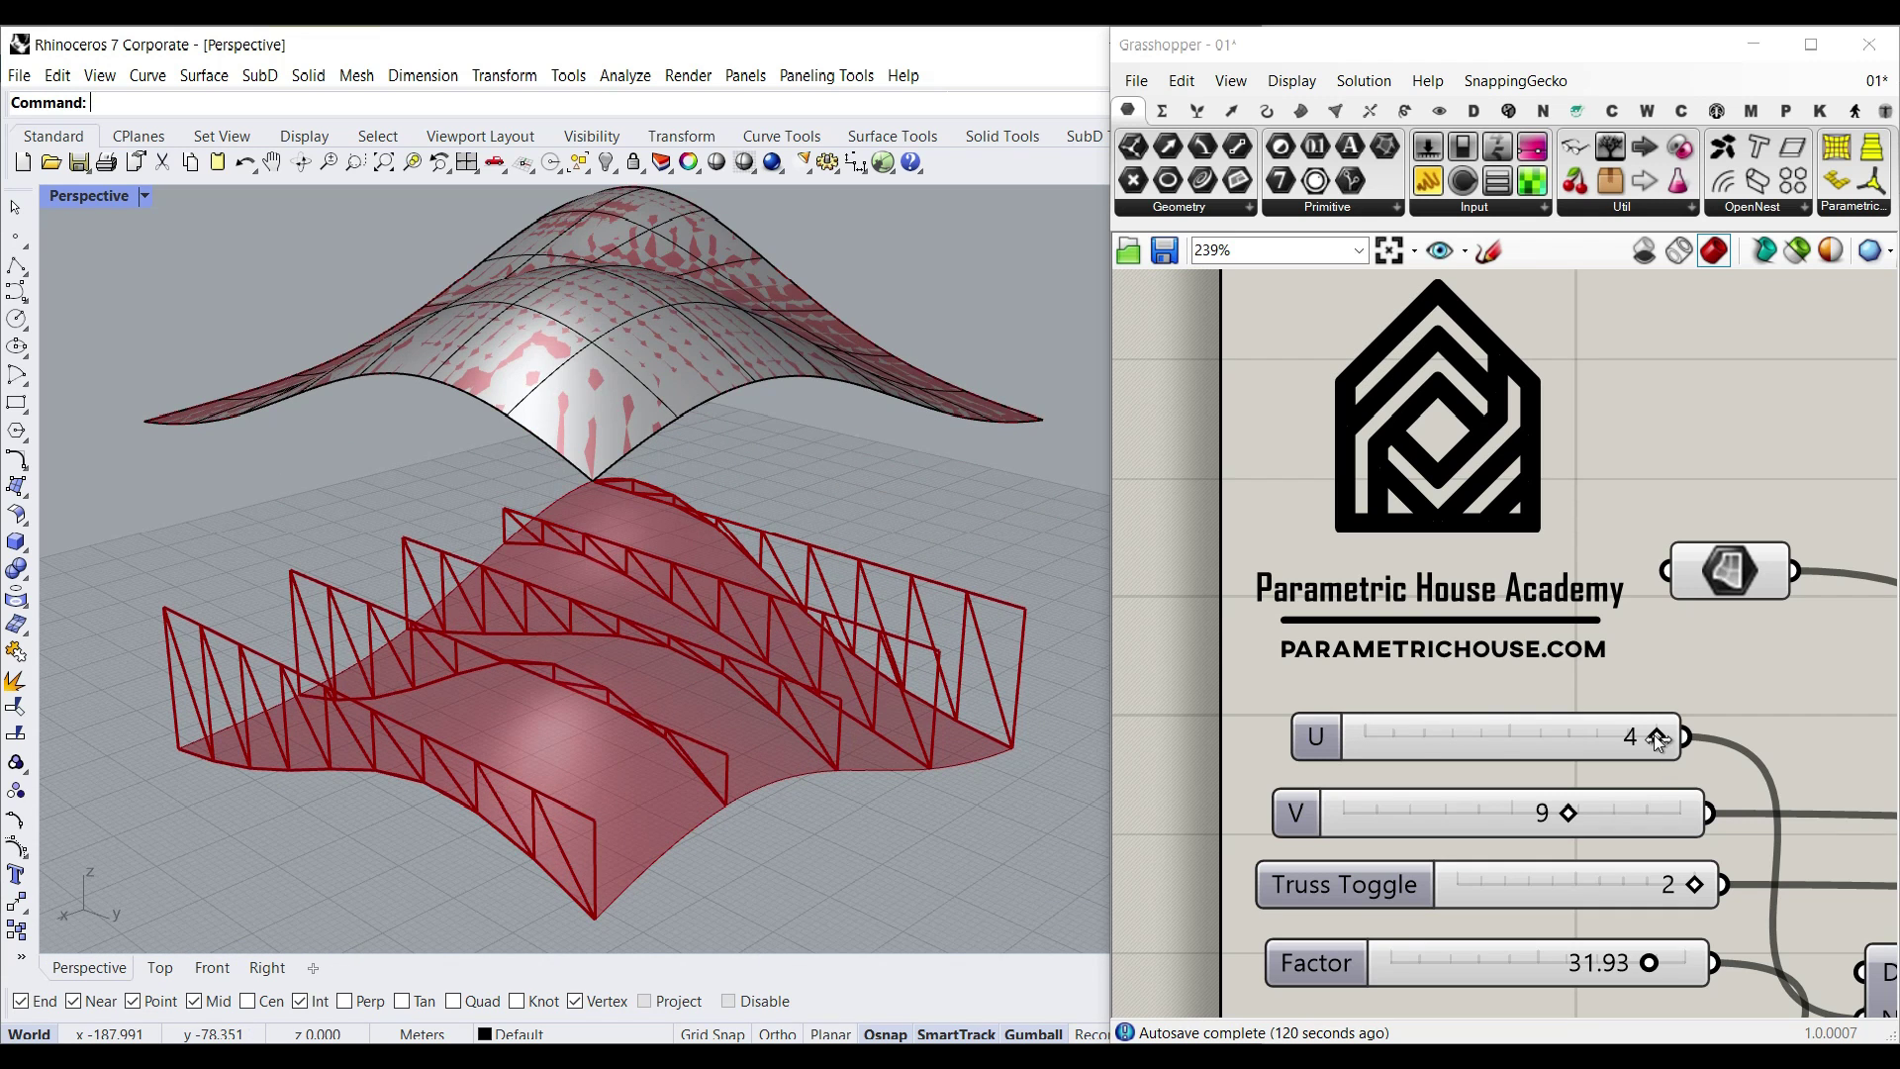
left_click_drag(1654, 734, 1454, 812)
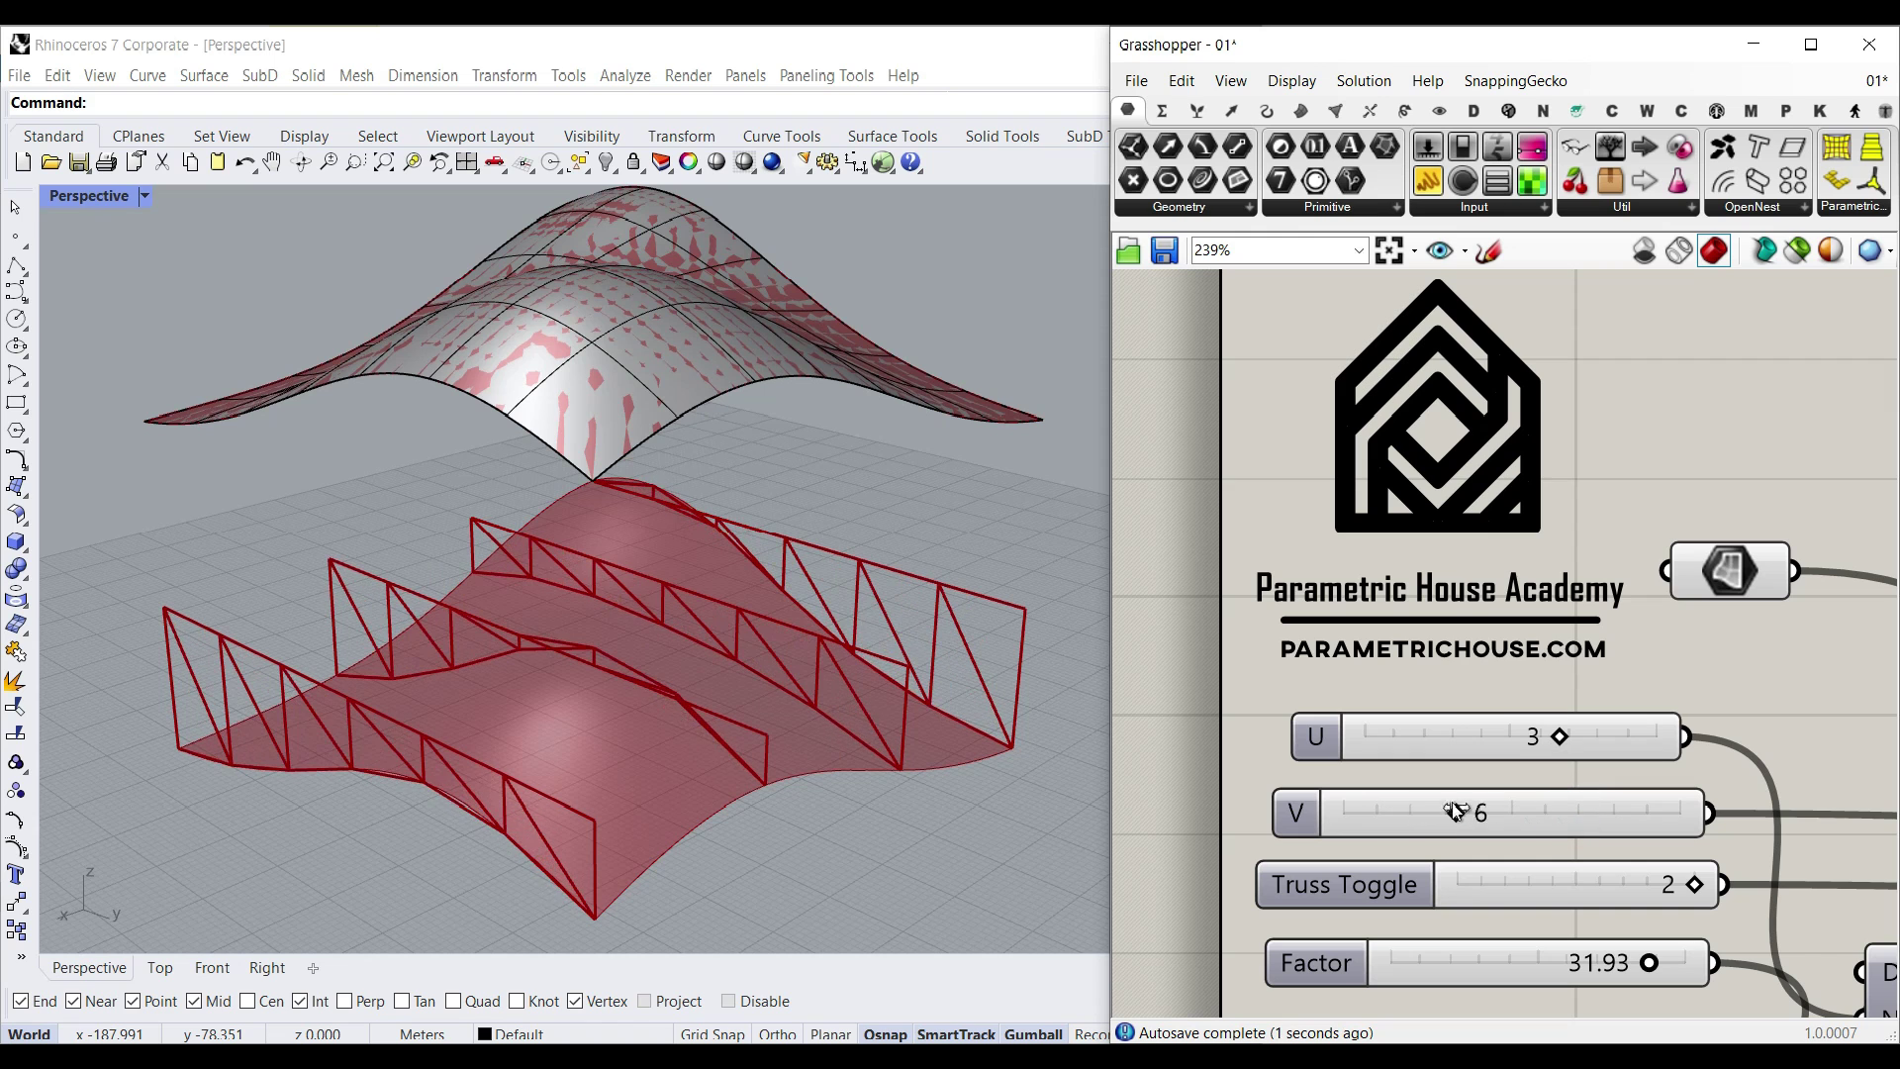
left_click_drag(1694, 888, 1629, 882)
left_click_drag(1649, 962, 1525, 948)
right_click_drag(1060, 722, 792, 698)
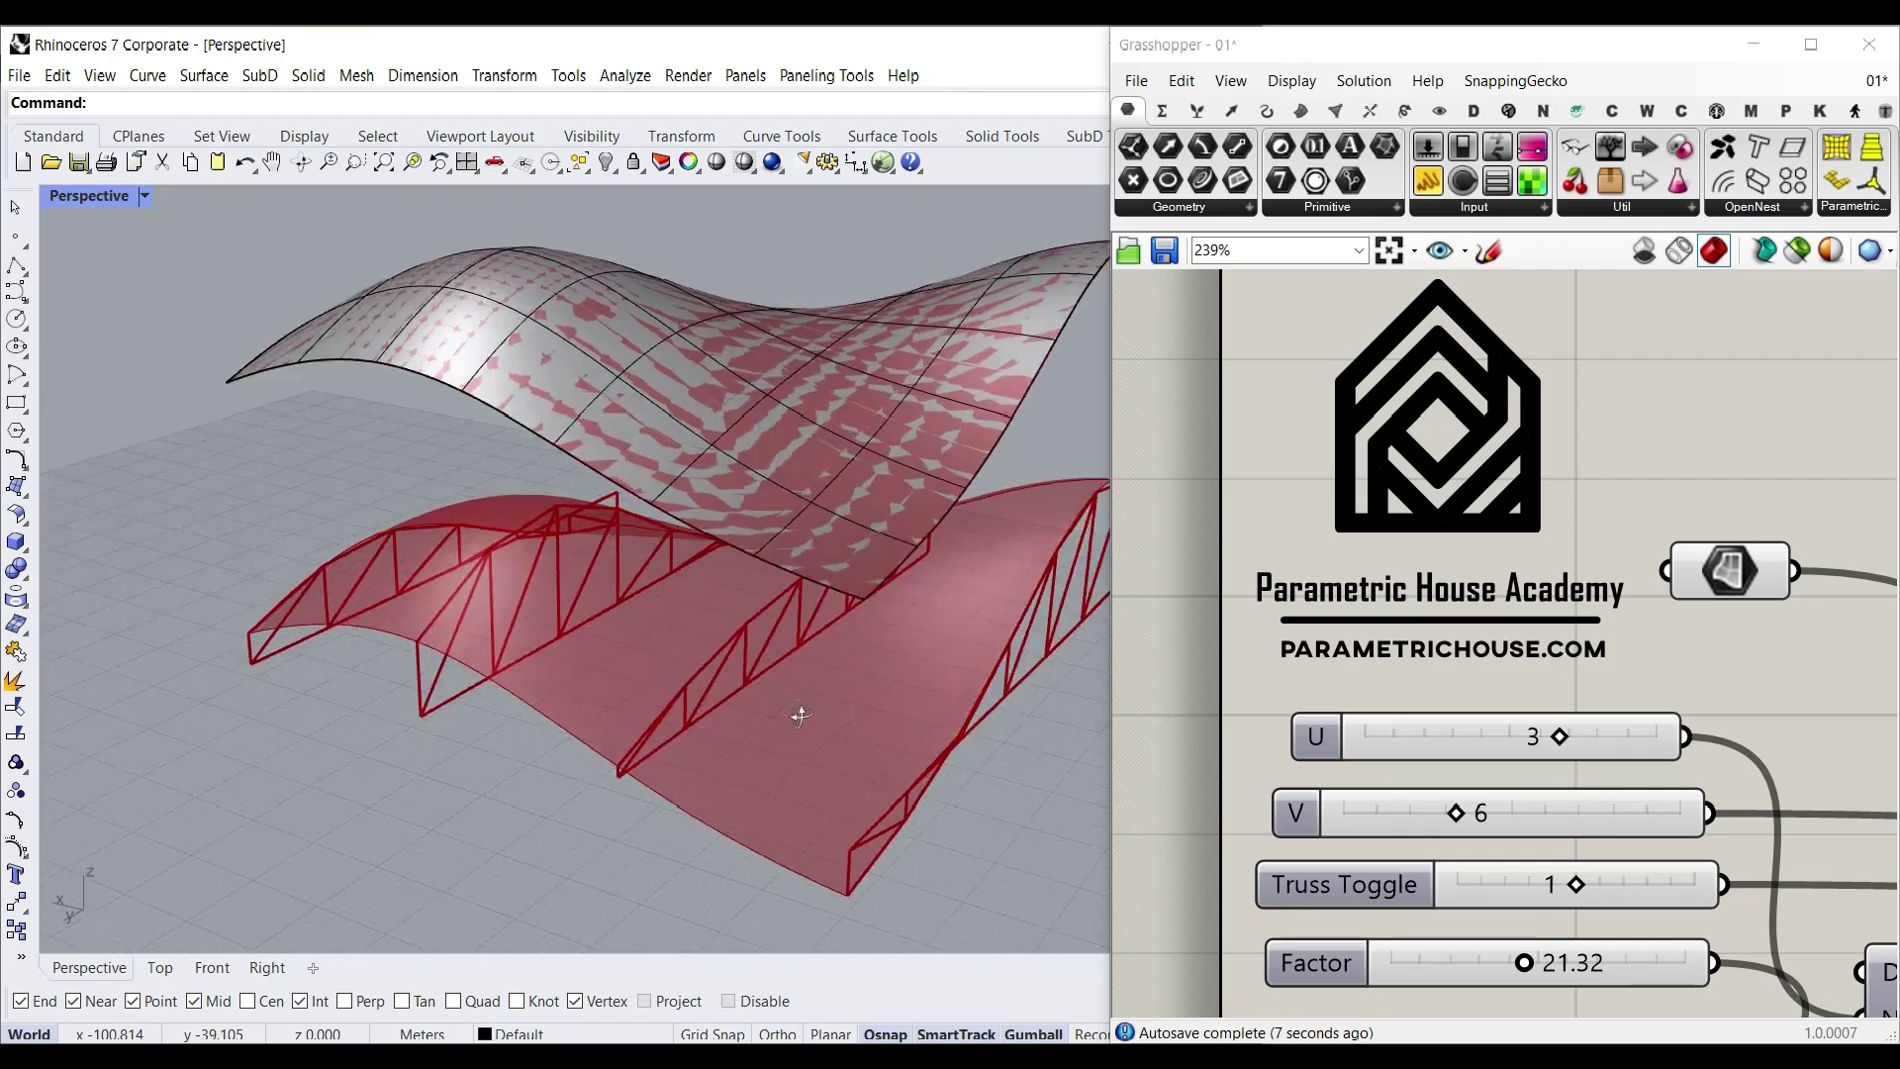
left_click_drag(1524, 962, 1448, 961)
right_click_drag(505, 638, 665, 617)
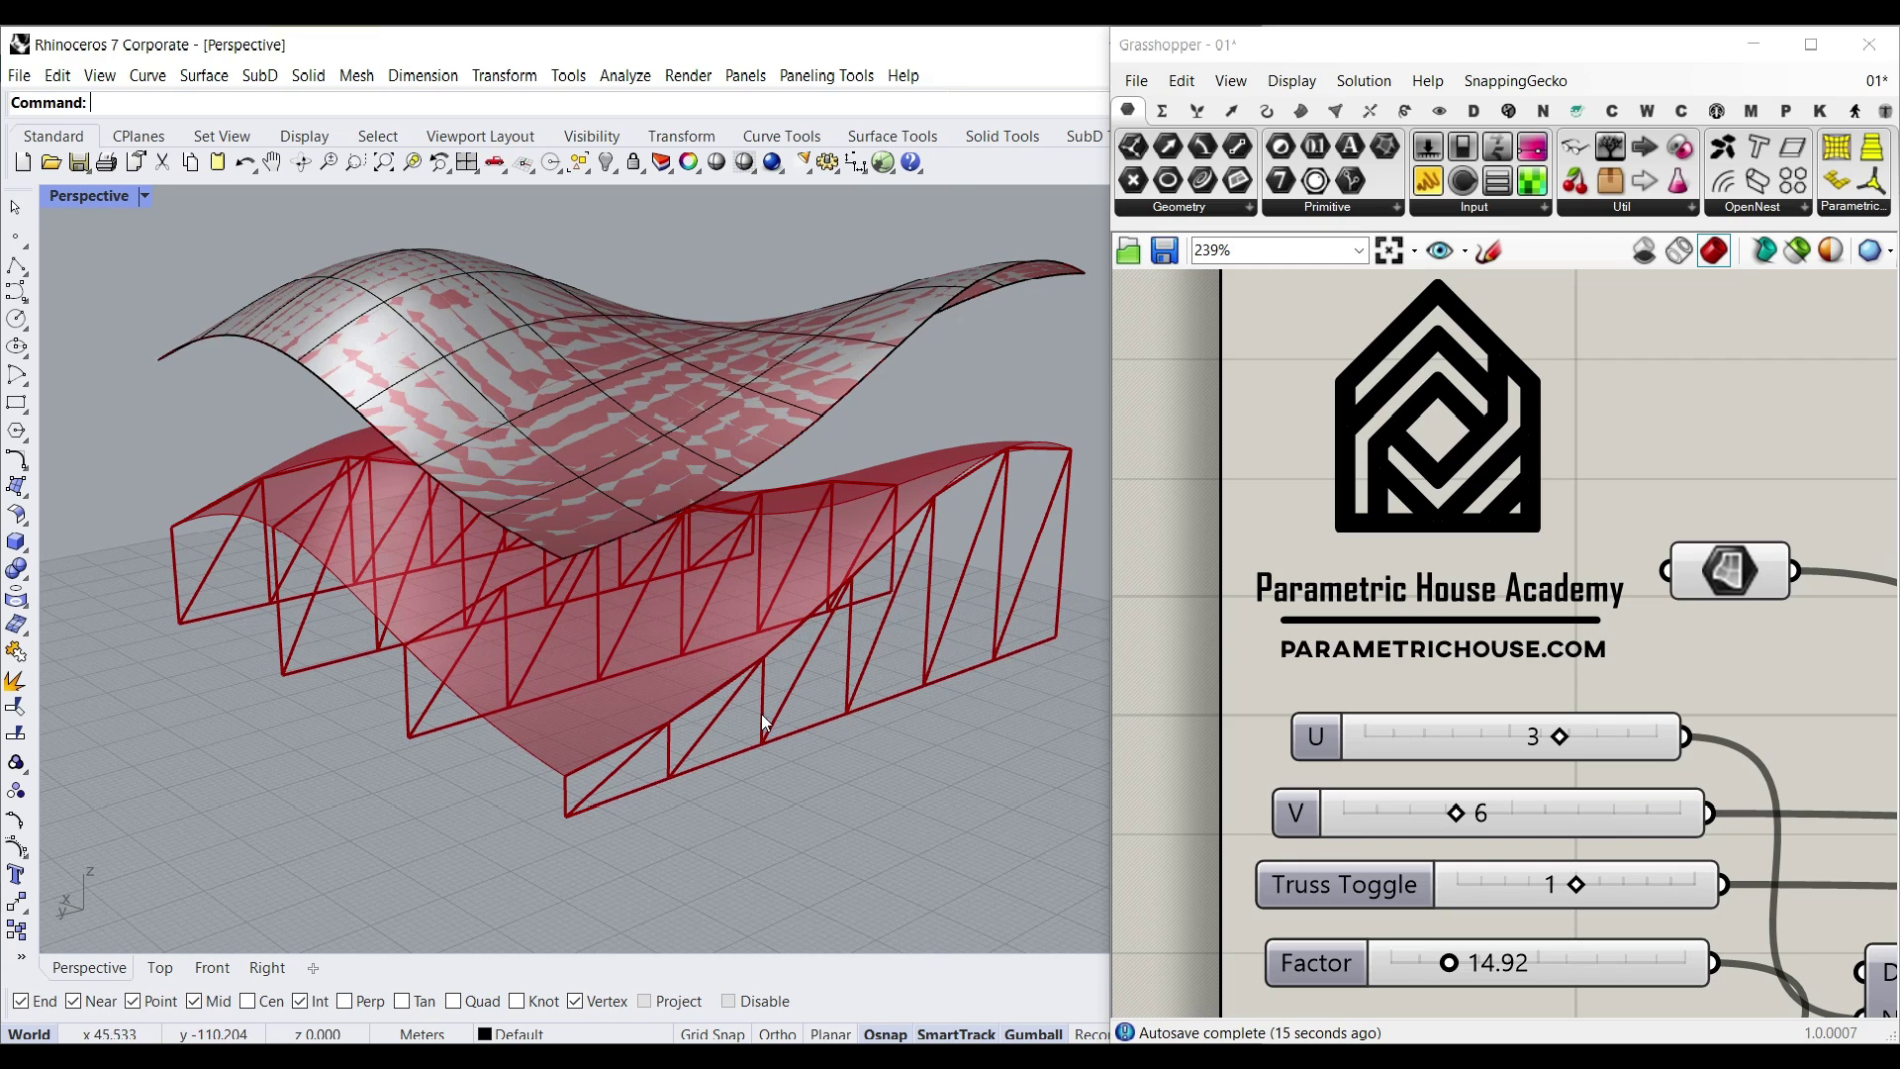
right_click_drag(762, 714, 667, 713)
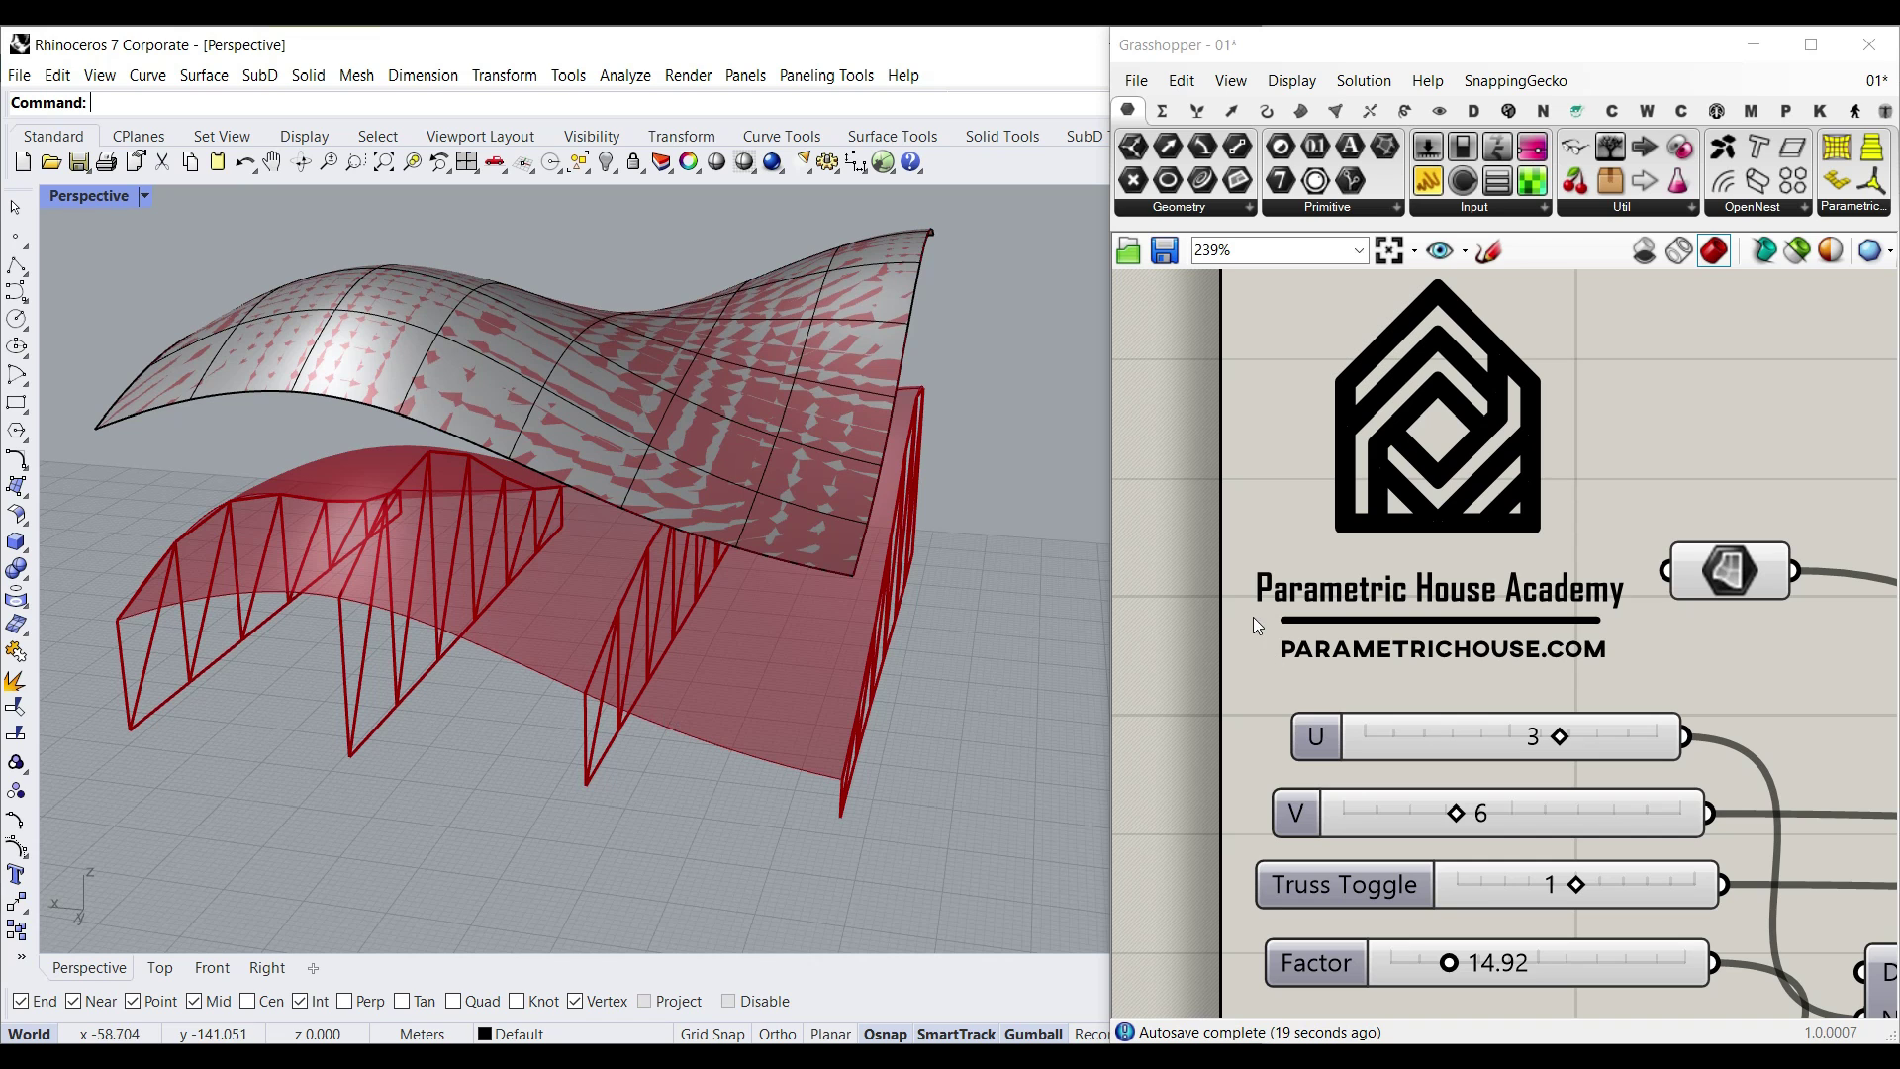
Step: Start a new Grasshopper definition and delete the existing wavy surface from the Rhino model
left_click(1136, 80)
left_click(1156, 108)
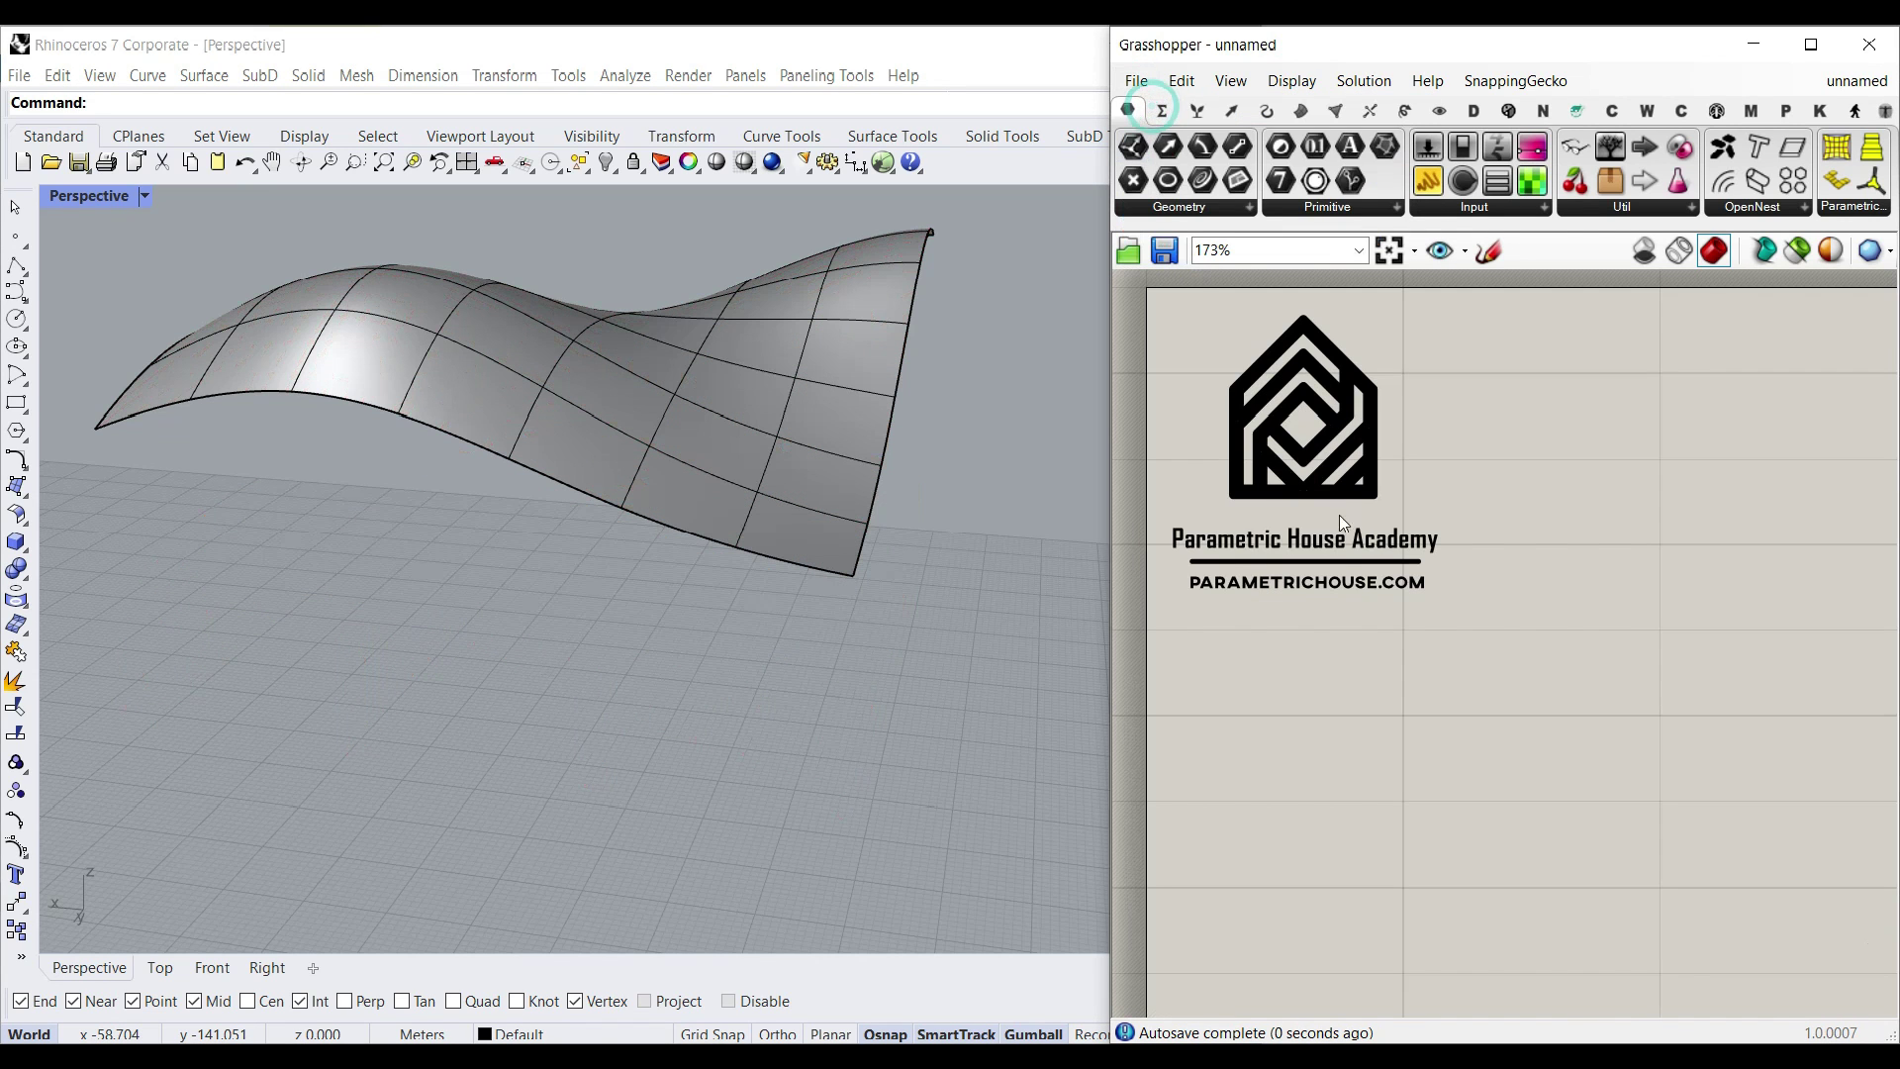
right_click_drag(913, 657, 589, 532)
left_click(720, 510)
key("Delete")
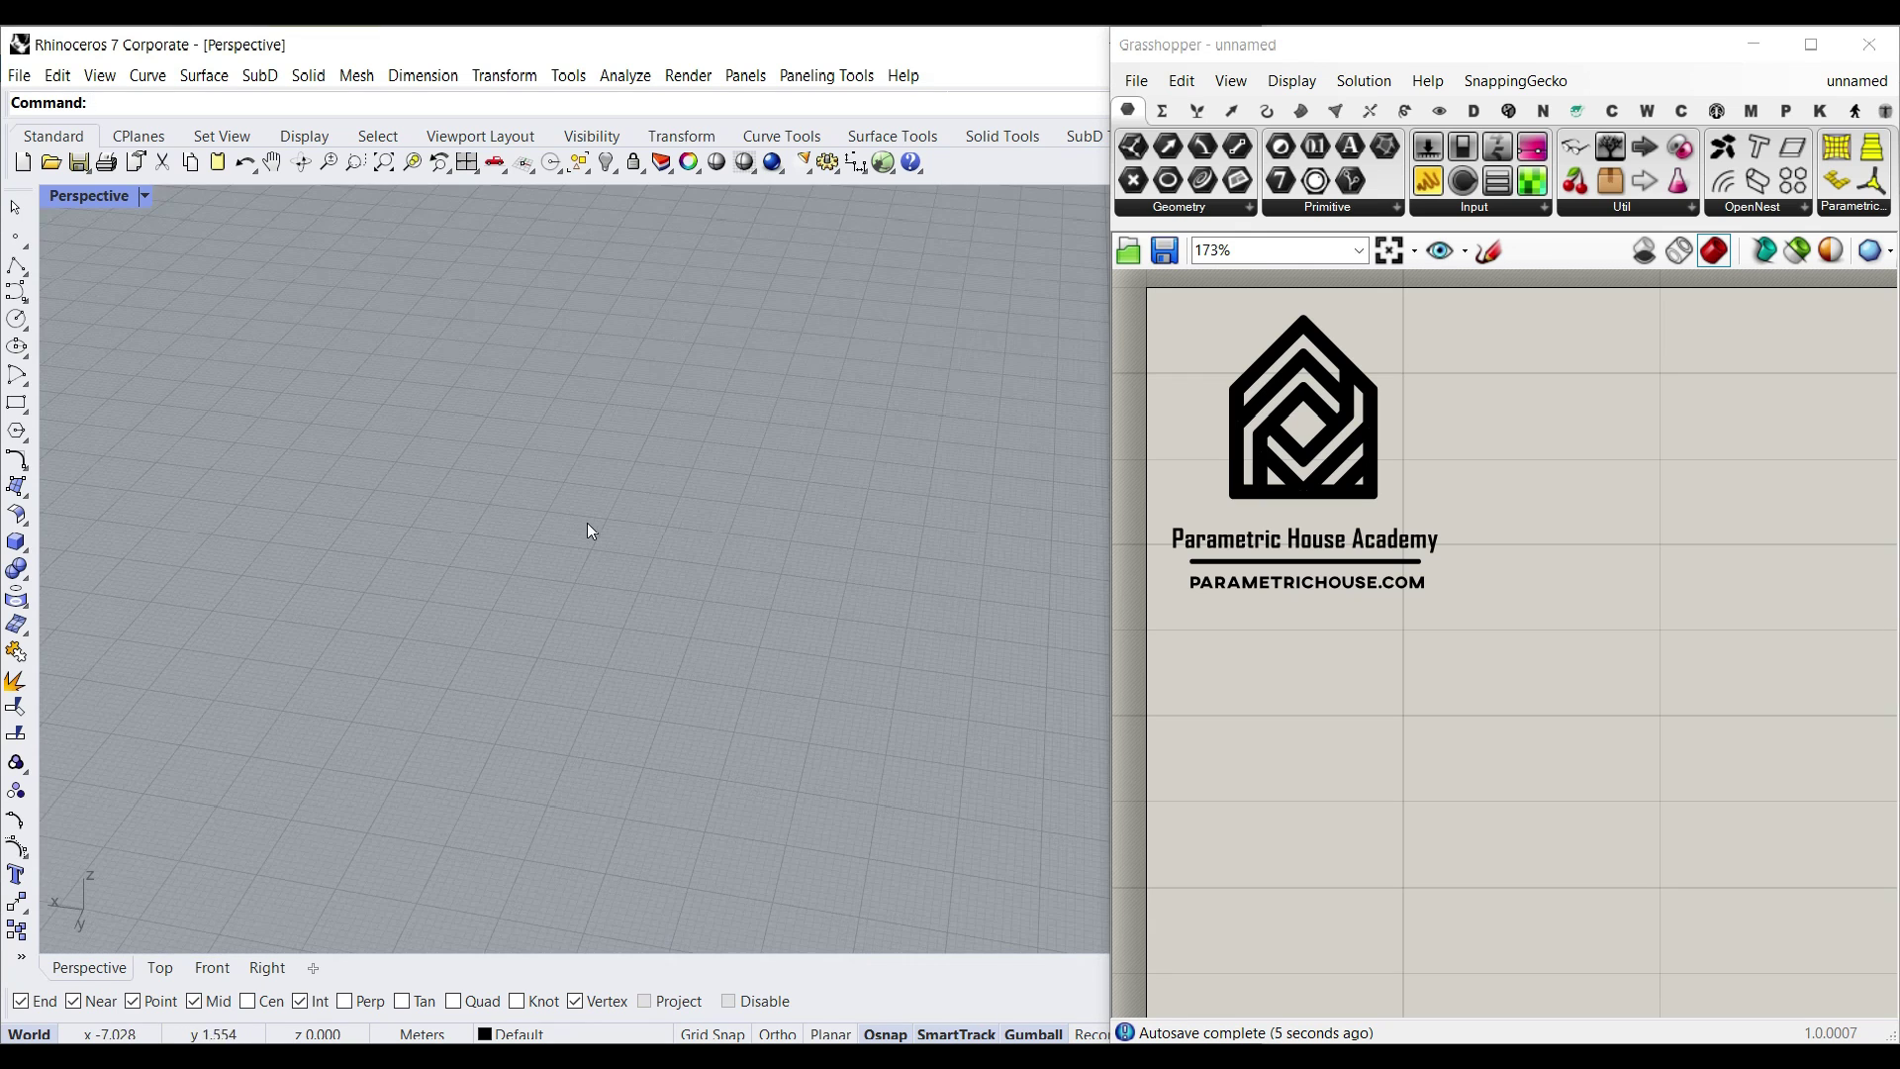
Step: Draw a flat rectangular surface on the ground plane from one corner to the opposite corner
left_click(27, 507)
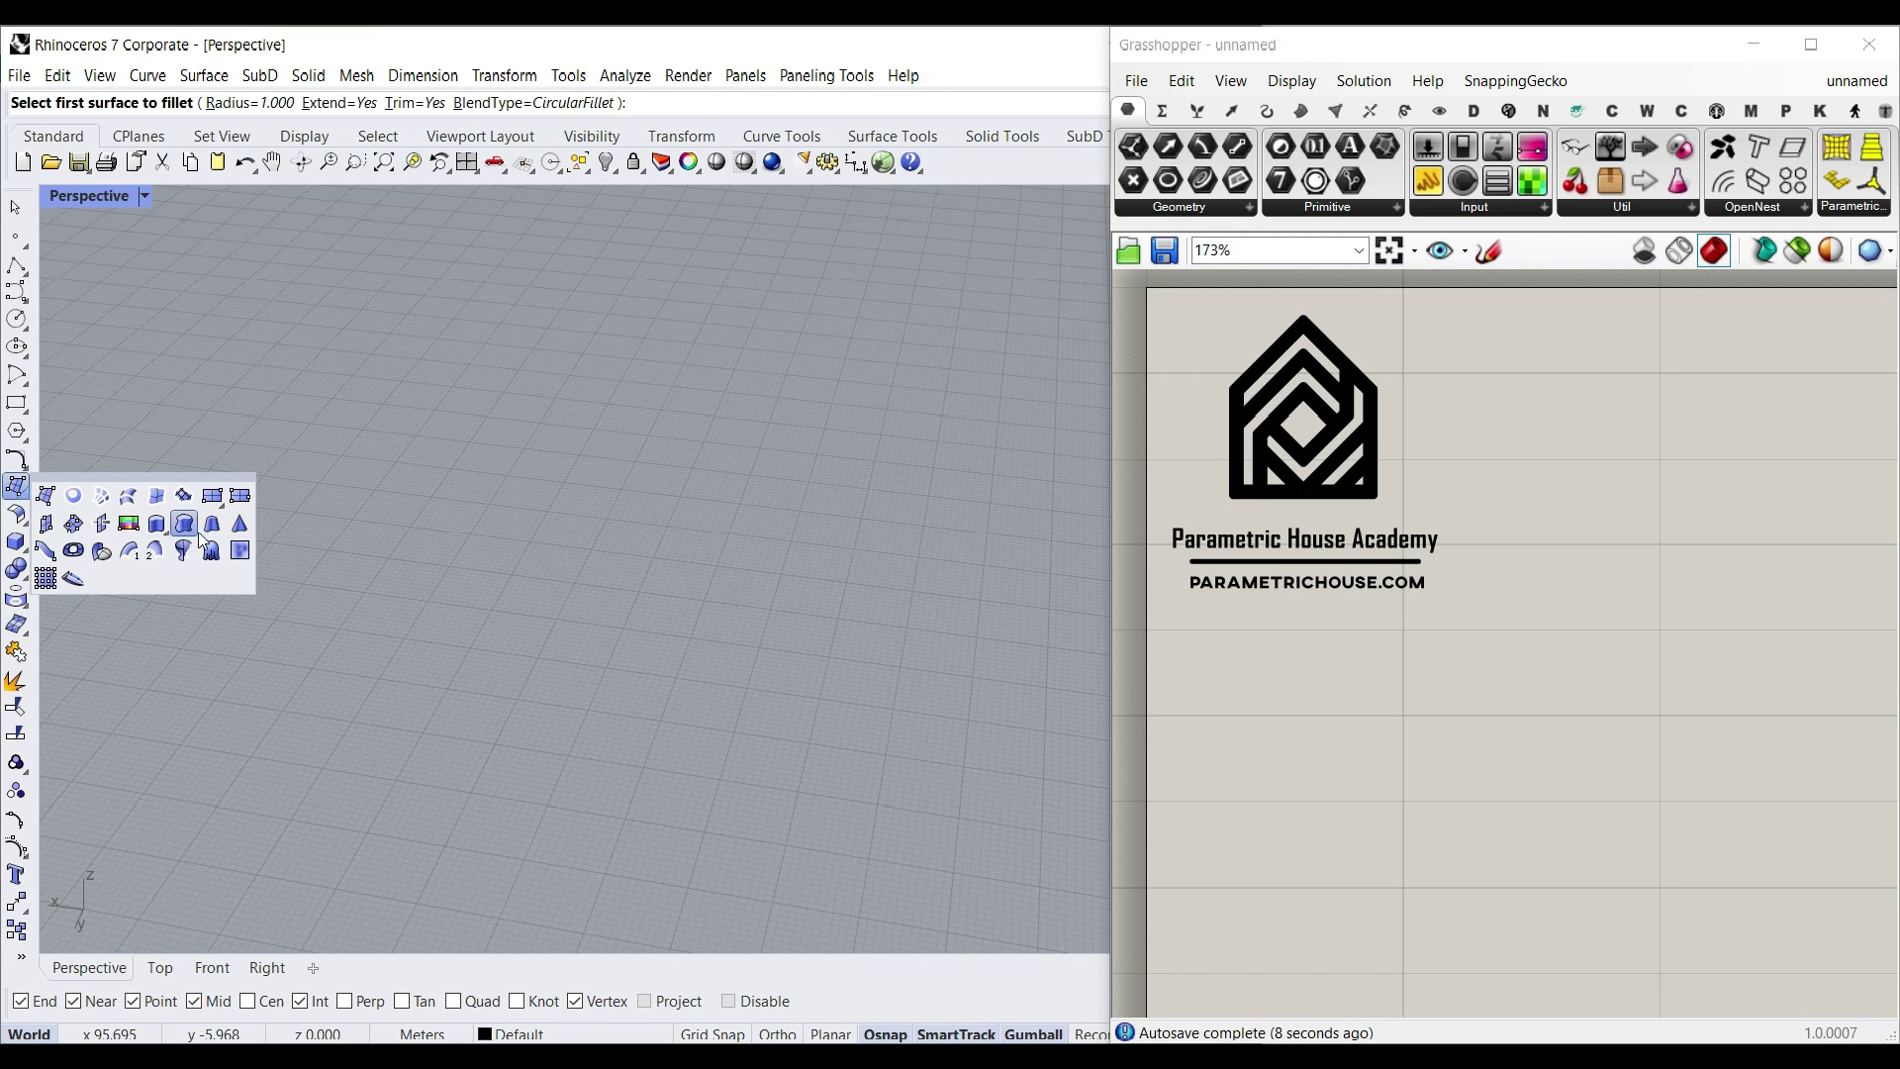
key("Escape")
key("Return")
left_click(509, 373)
left_click(896, 824)
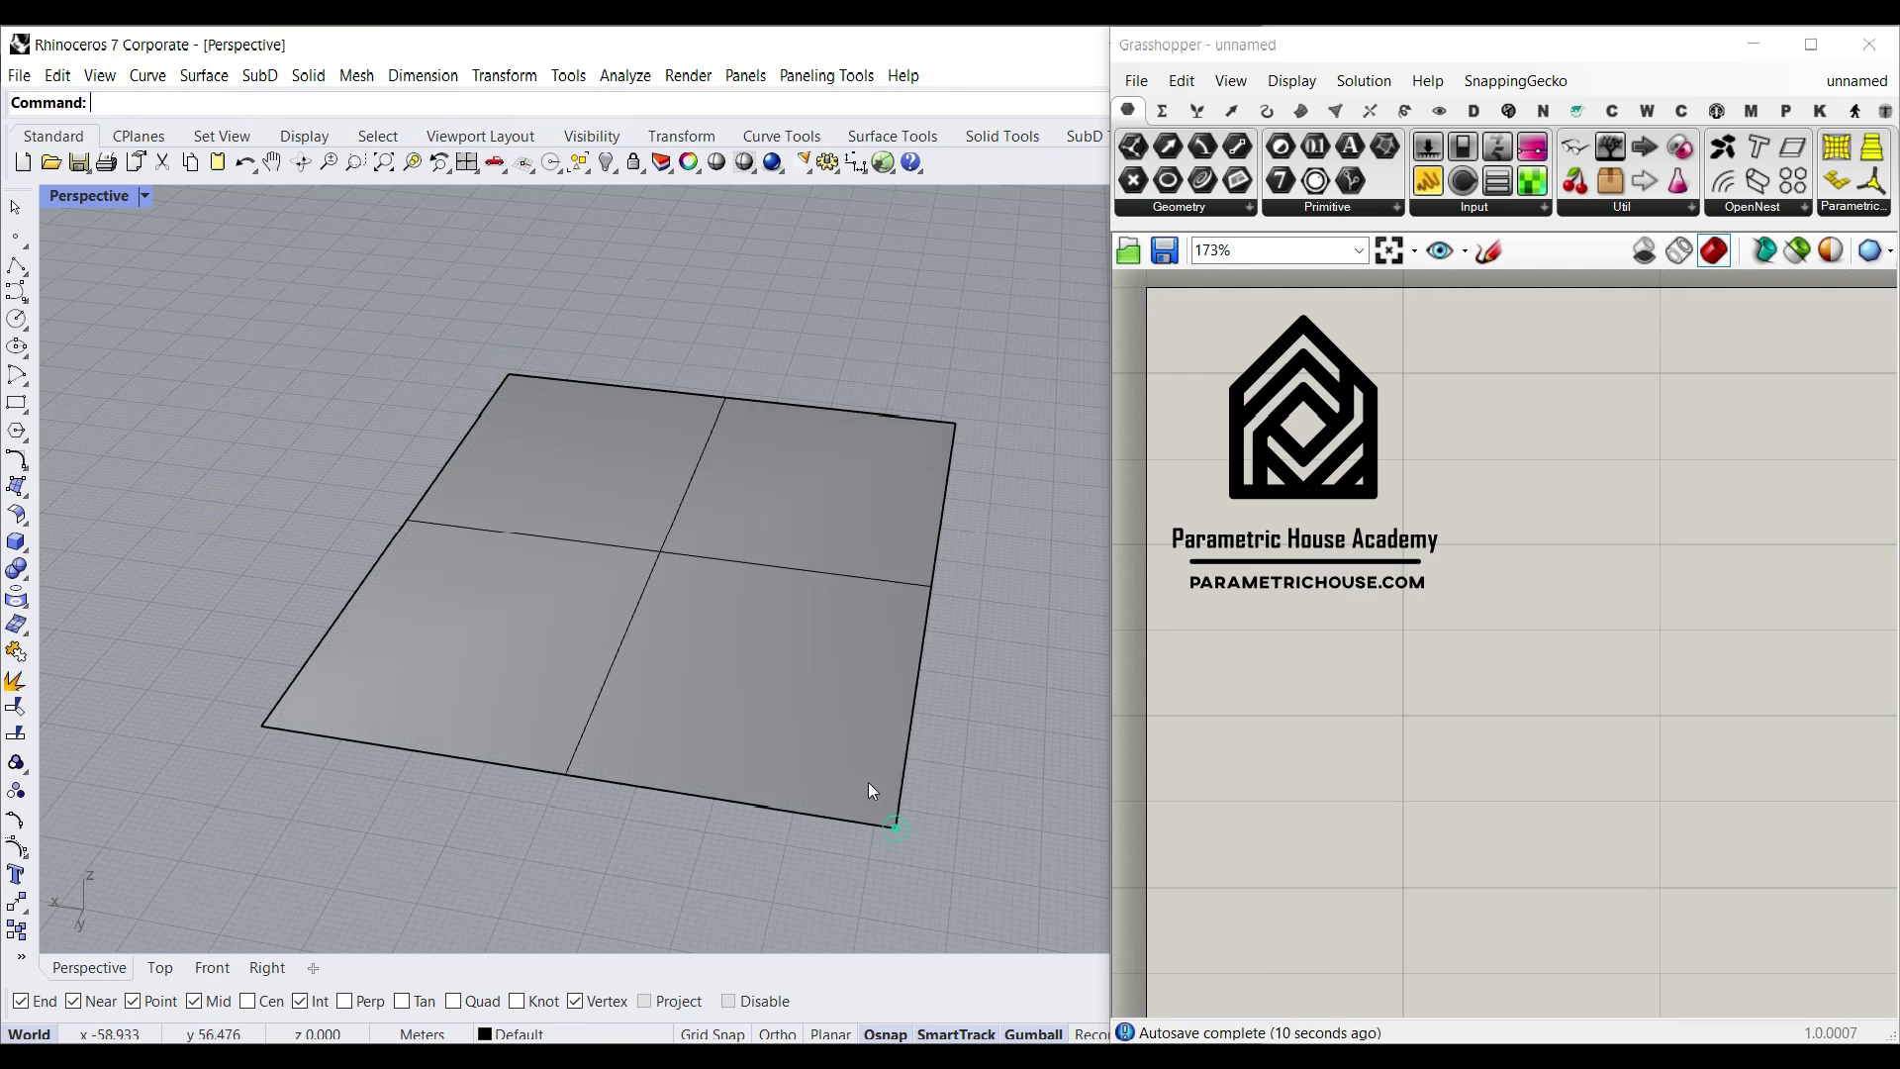
Step: Rebuild the flat surface with 10 by 10 points and degree 3 in both directions, deleting the input
left_click(734, 567)
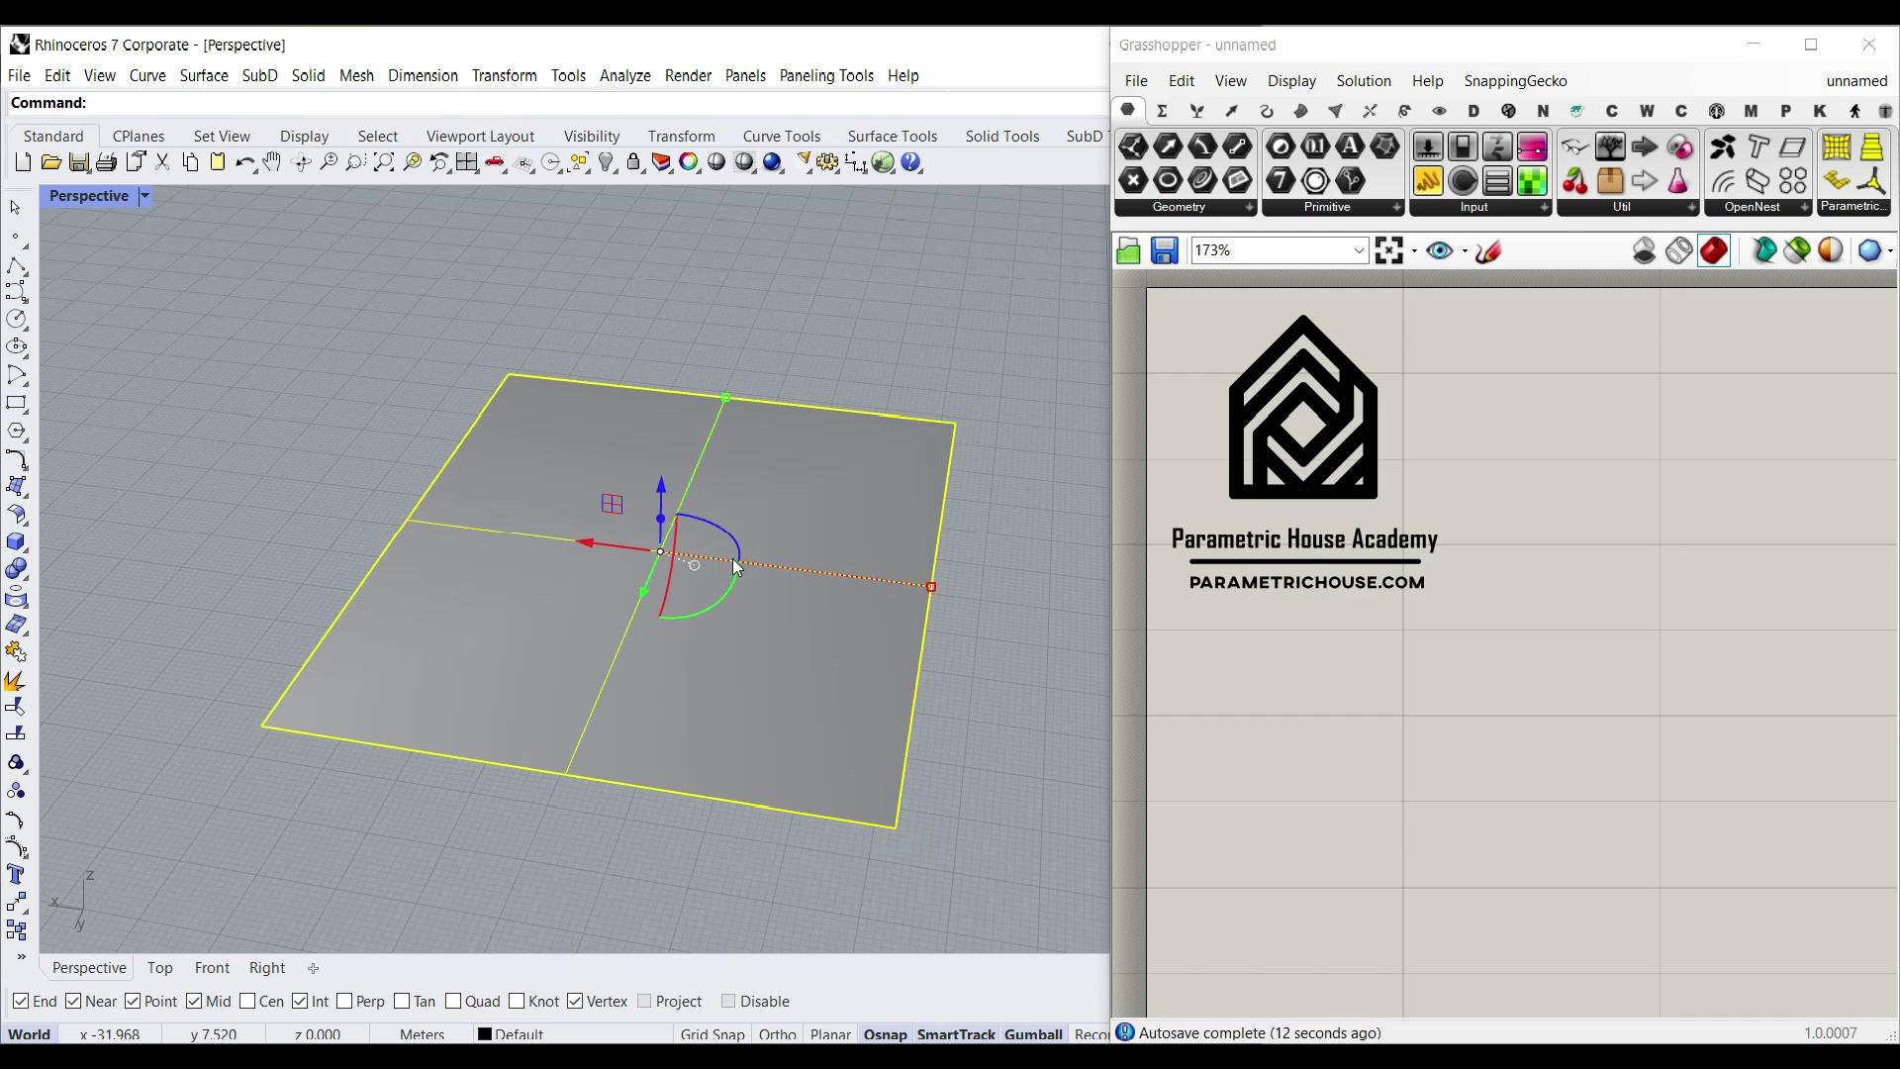
key("Return")
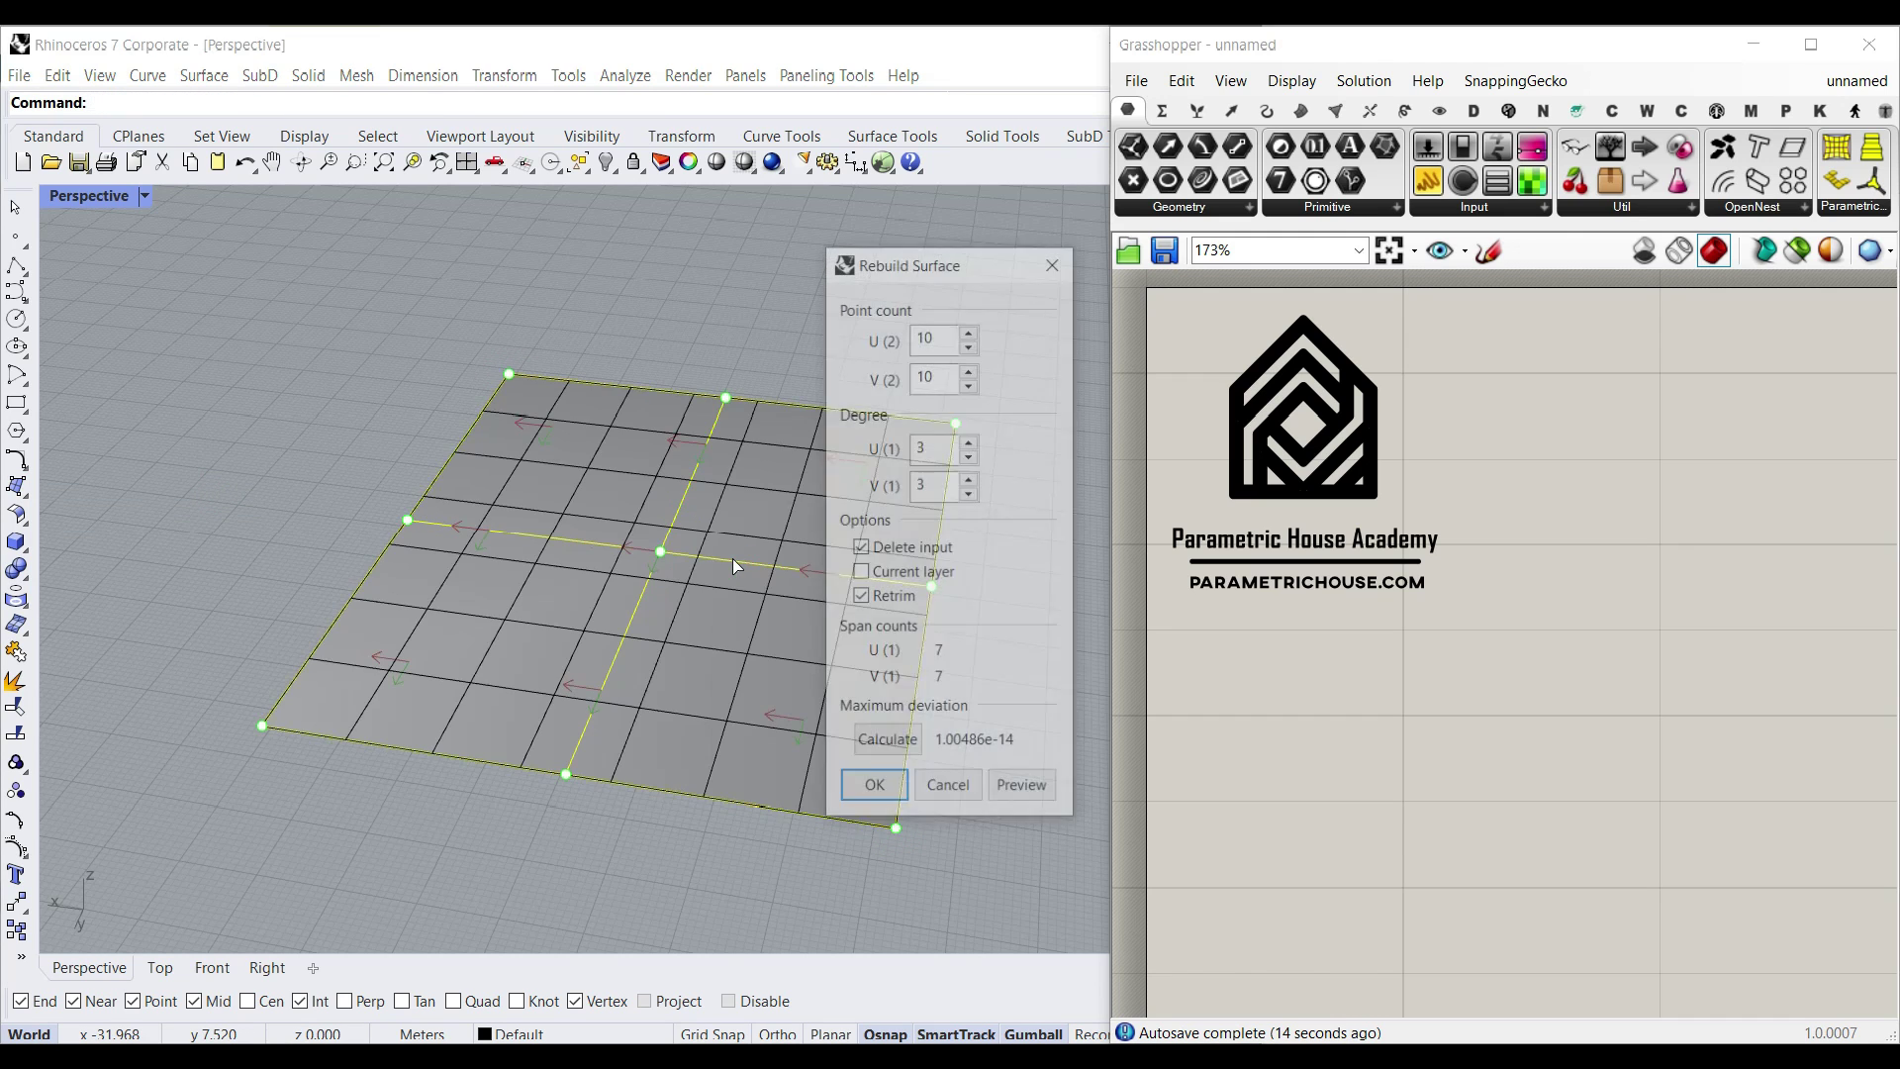
key("Return")
Step: Raise a smooth hump in the far part of the surface with SoftEditSrf, using U distance 100 and V distance 50
type("So")
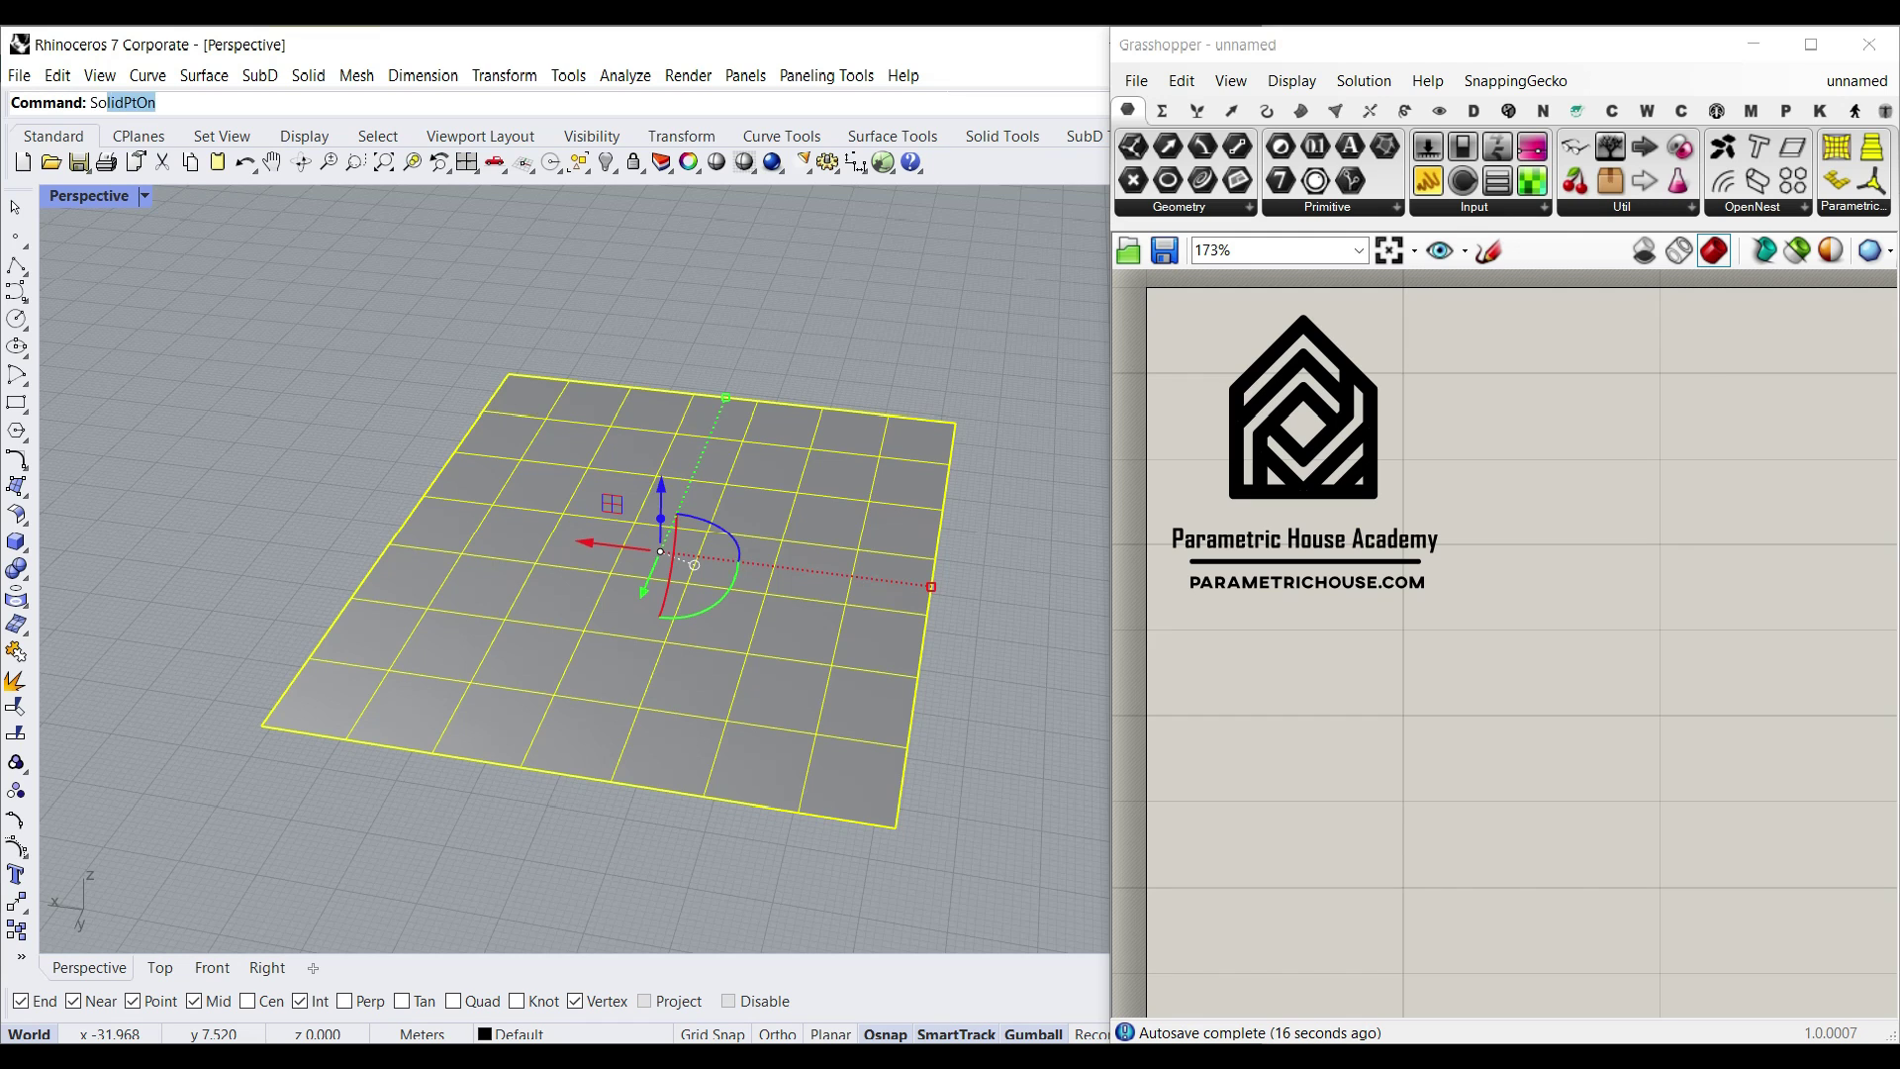
type("ftEditSrf")
left_click(134, 146)
left_click(797, 491)
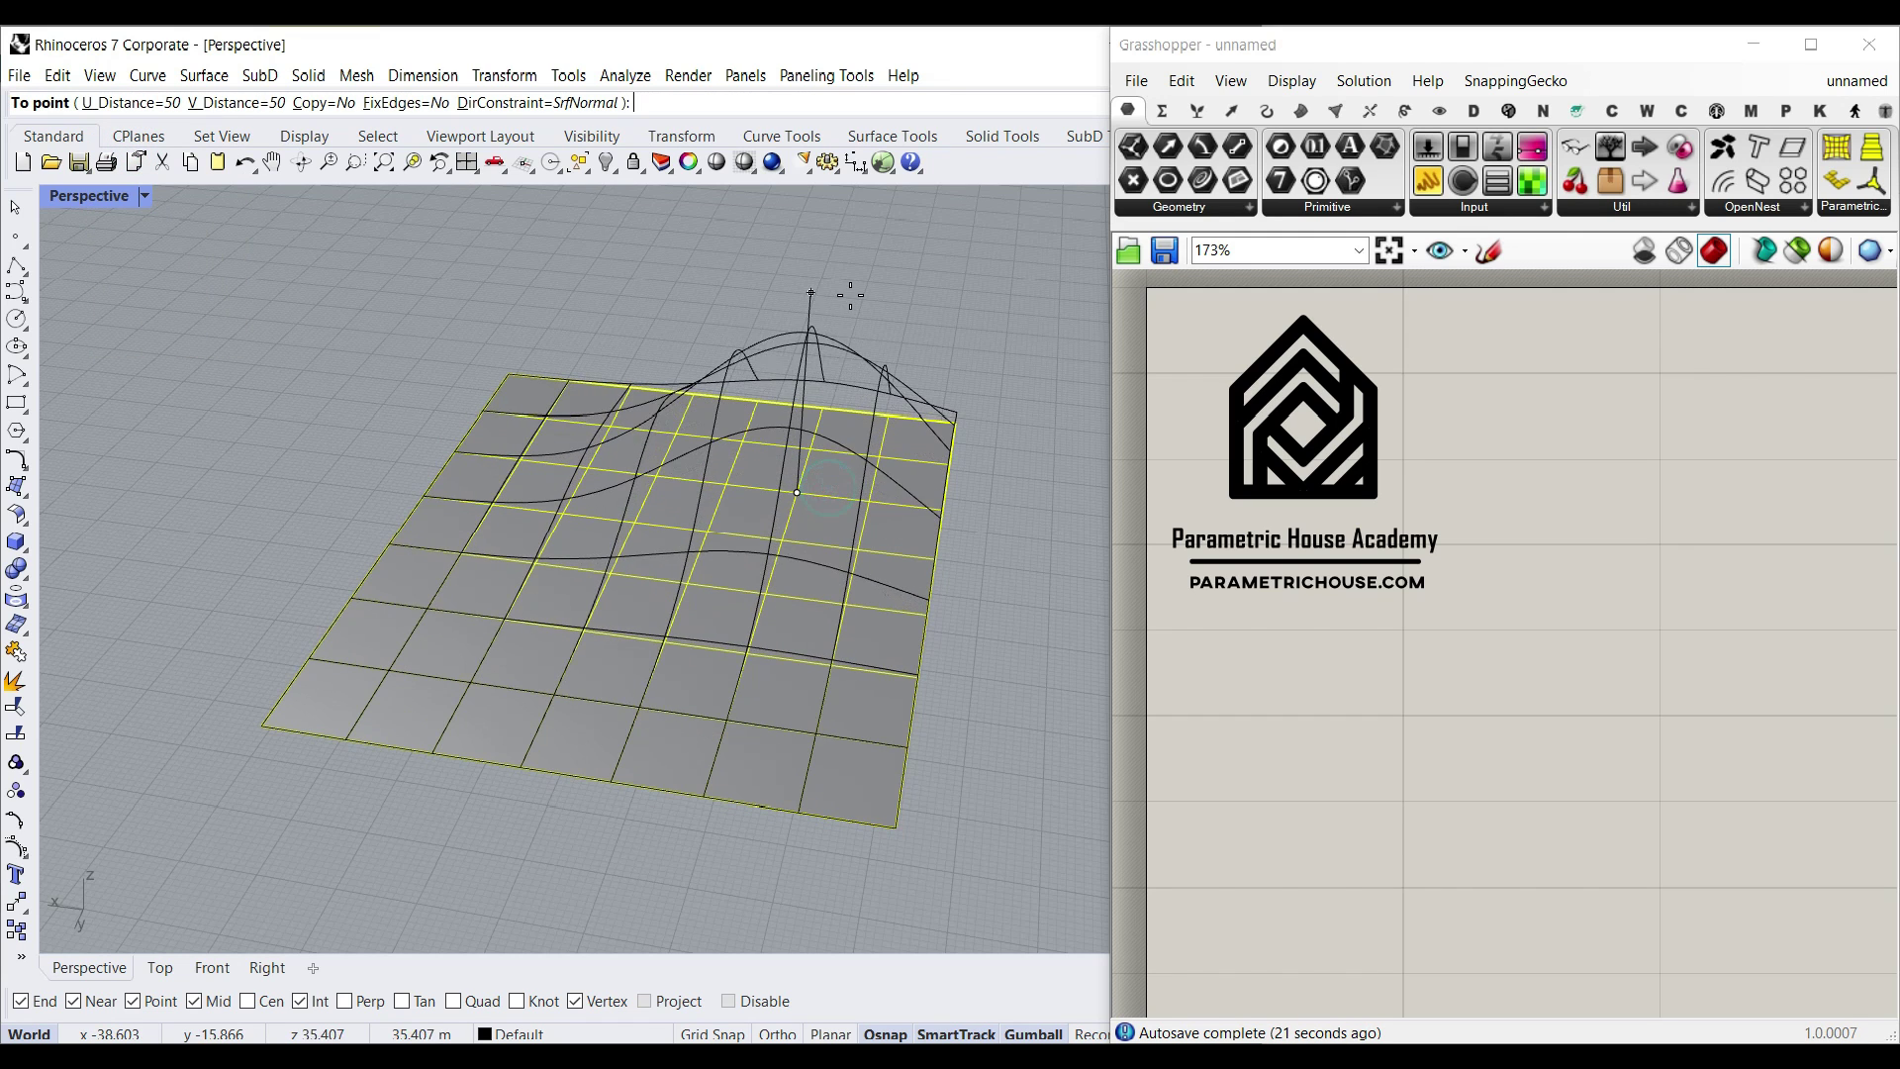
left_click(119, 102)
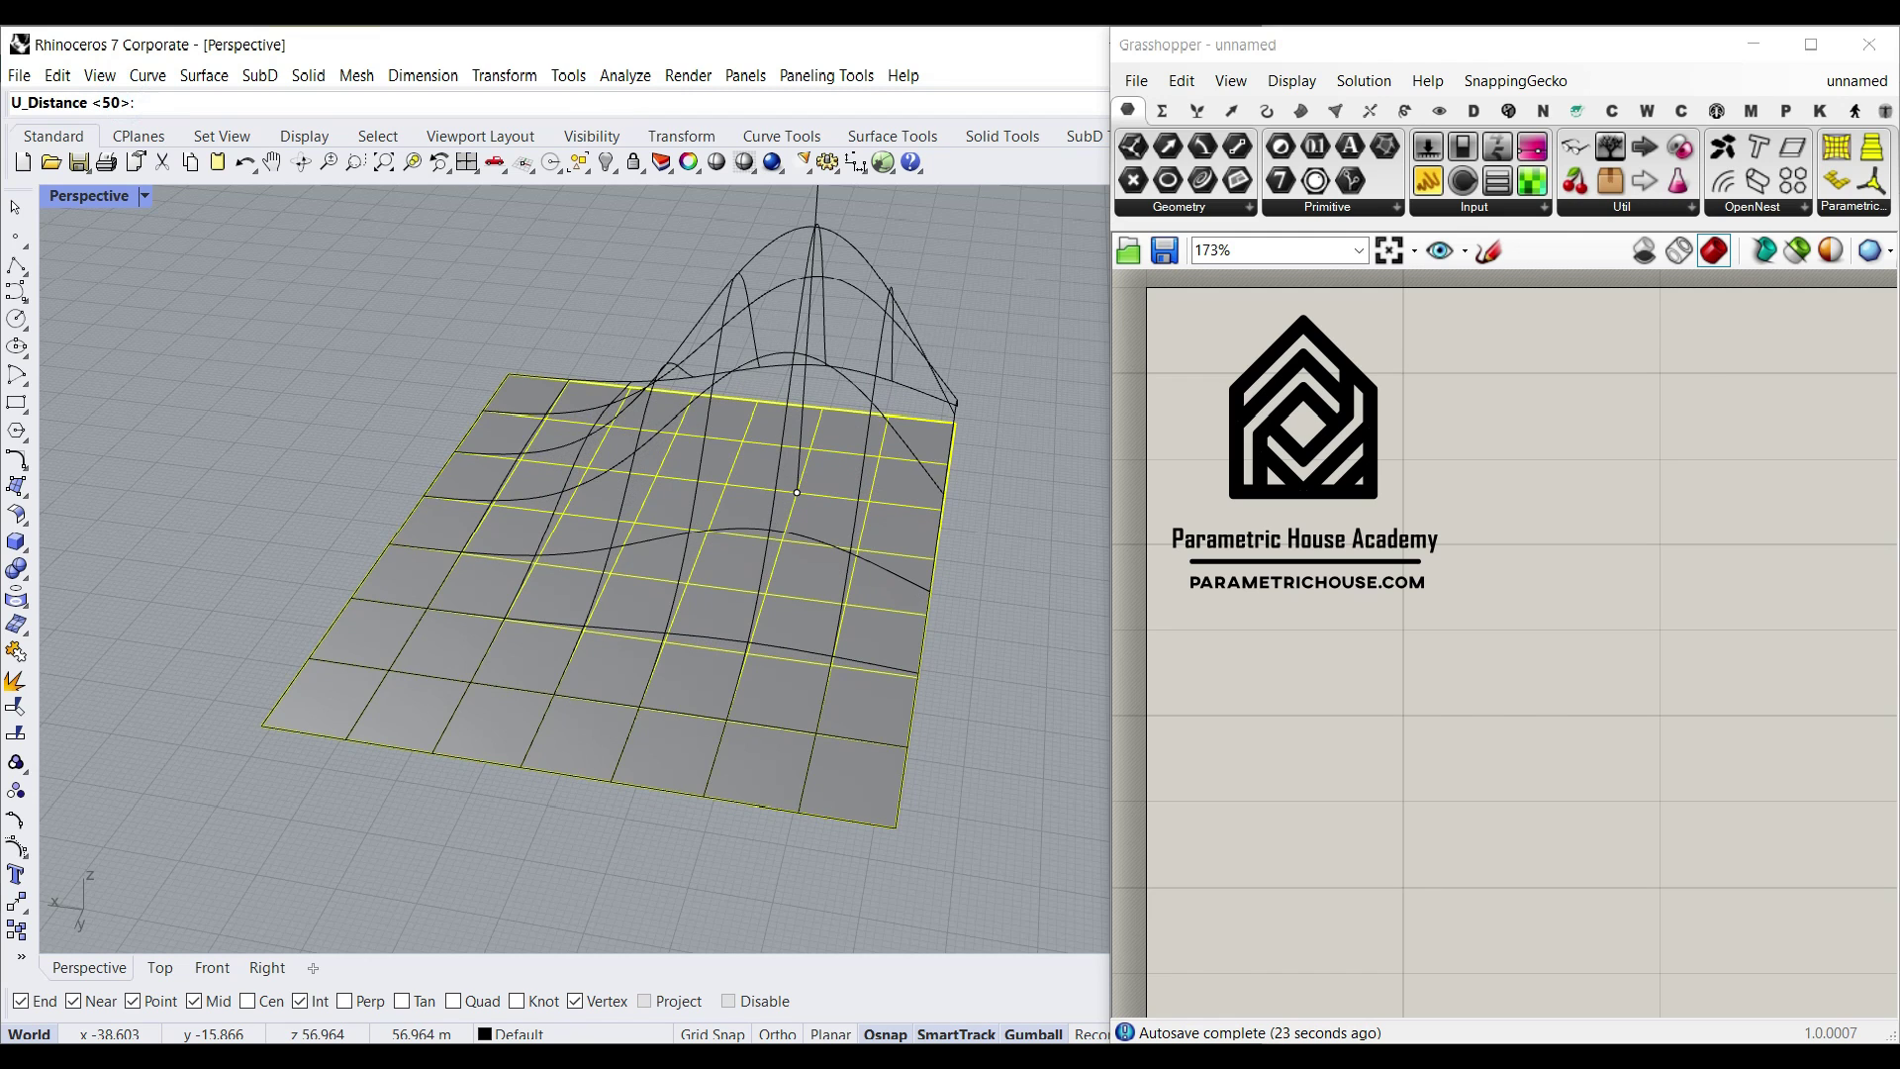
key("Return")
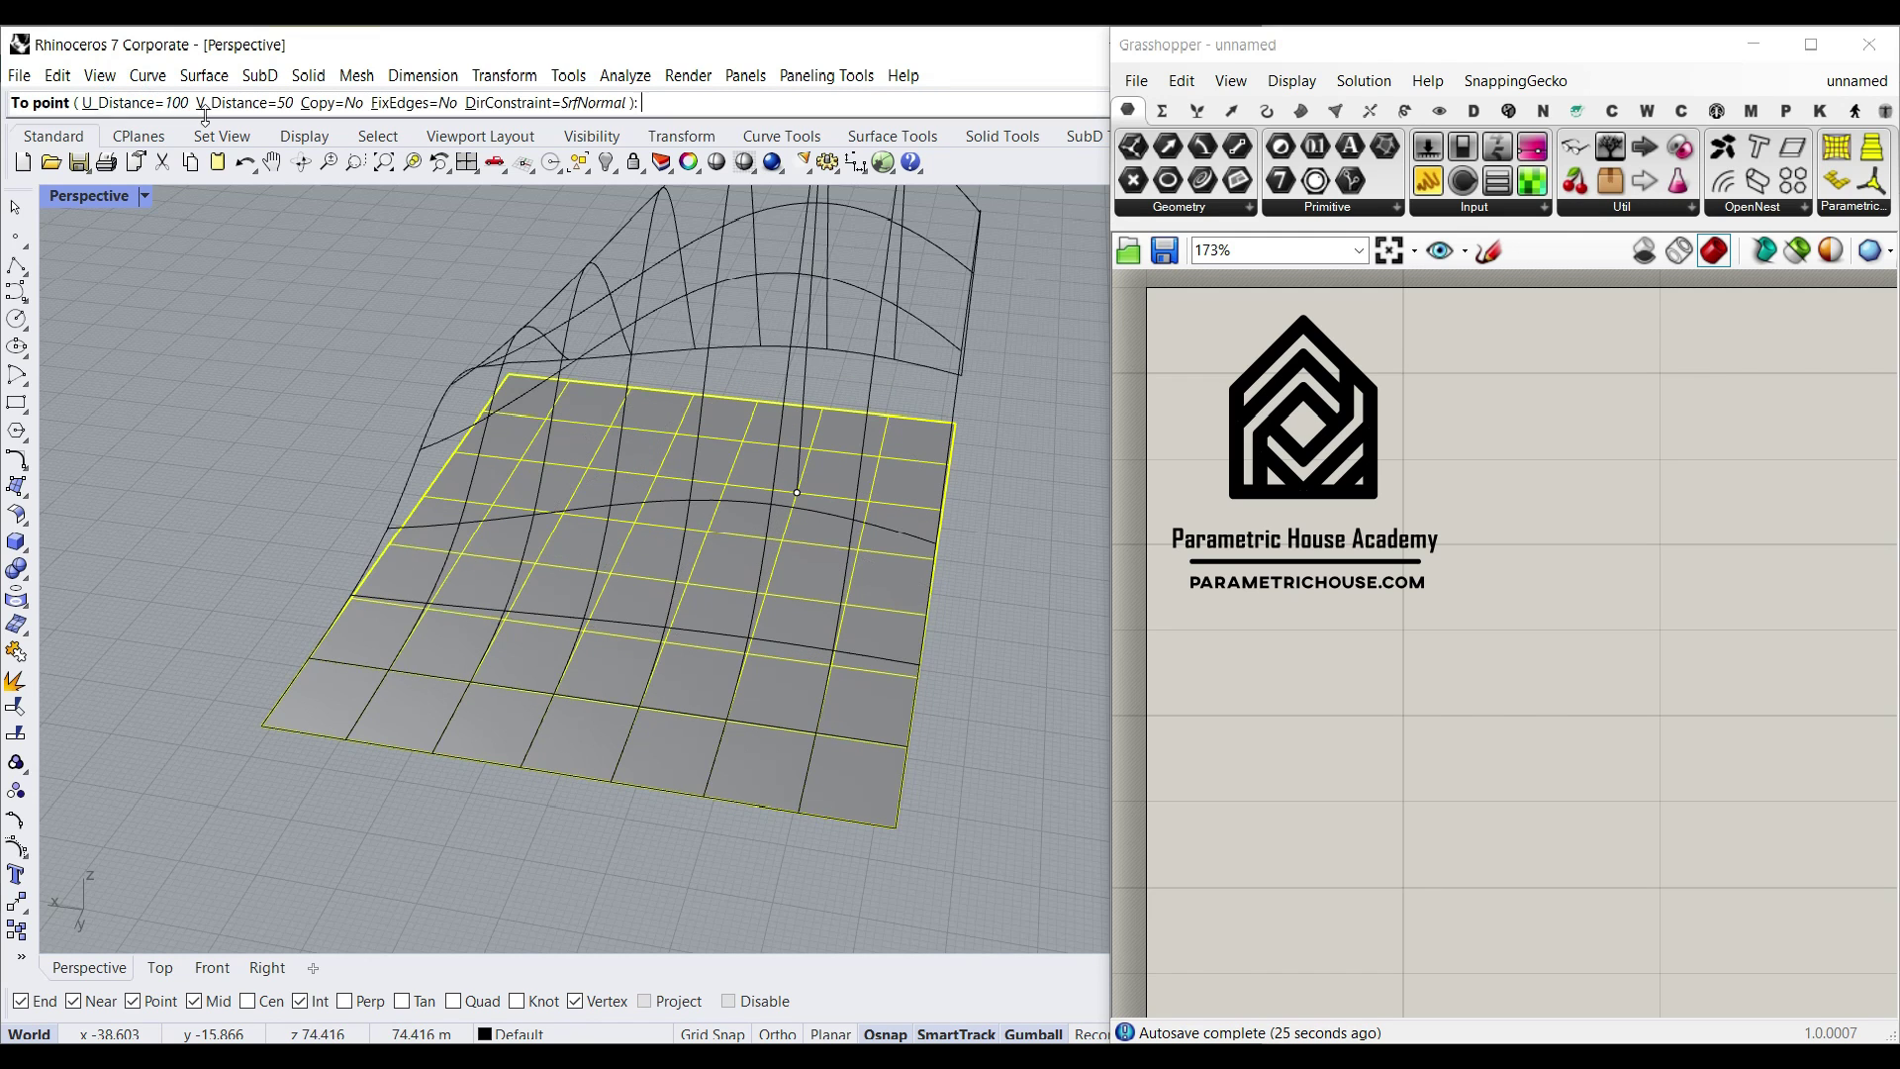
left_click(782, 304)
Step: Soft-edit the surface again to raise a second hump near its front edge, then deselect it
left_click(446, 691)
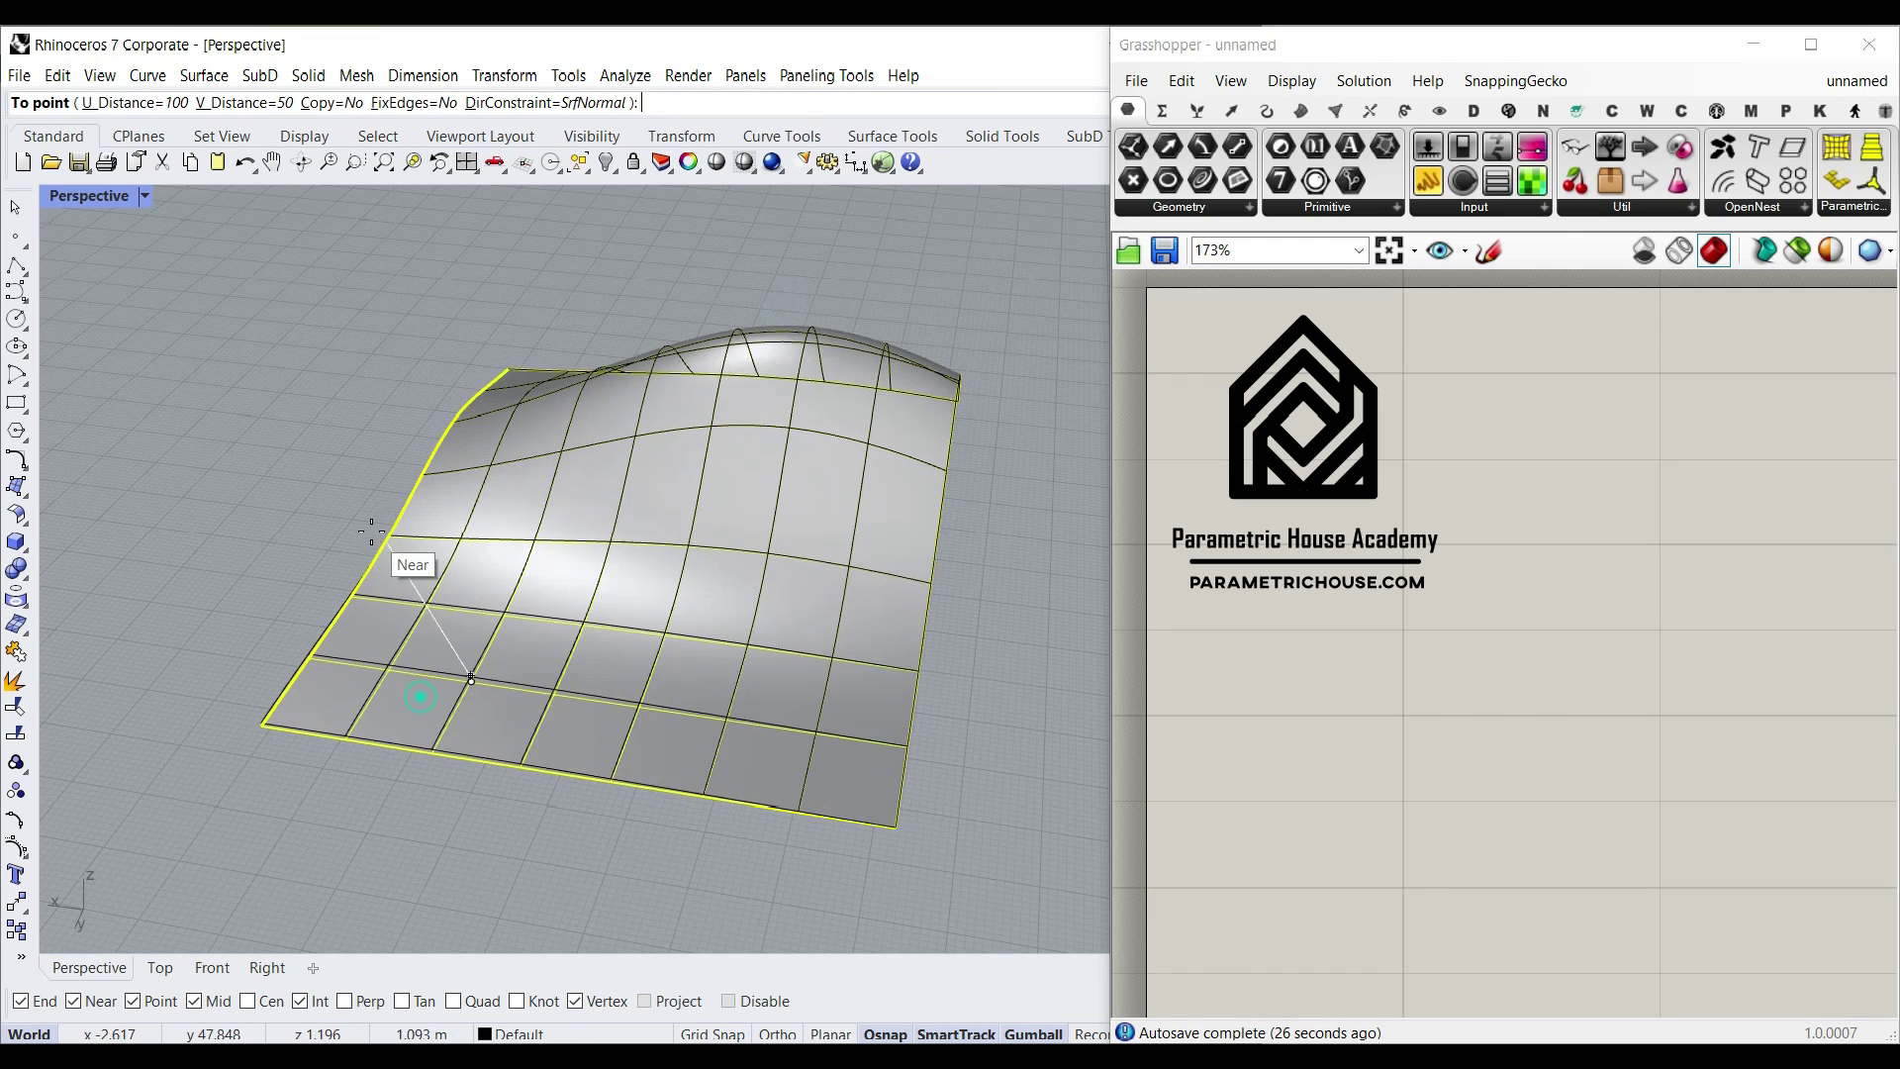
left_click(406, 500)
key("Return")
left_click(279, 337)
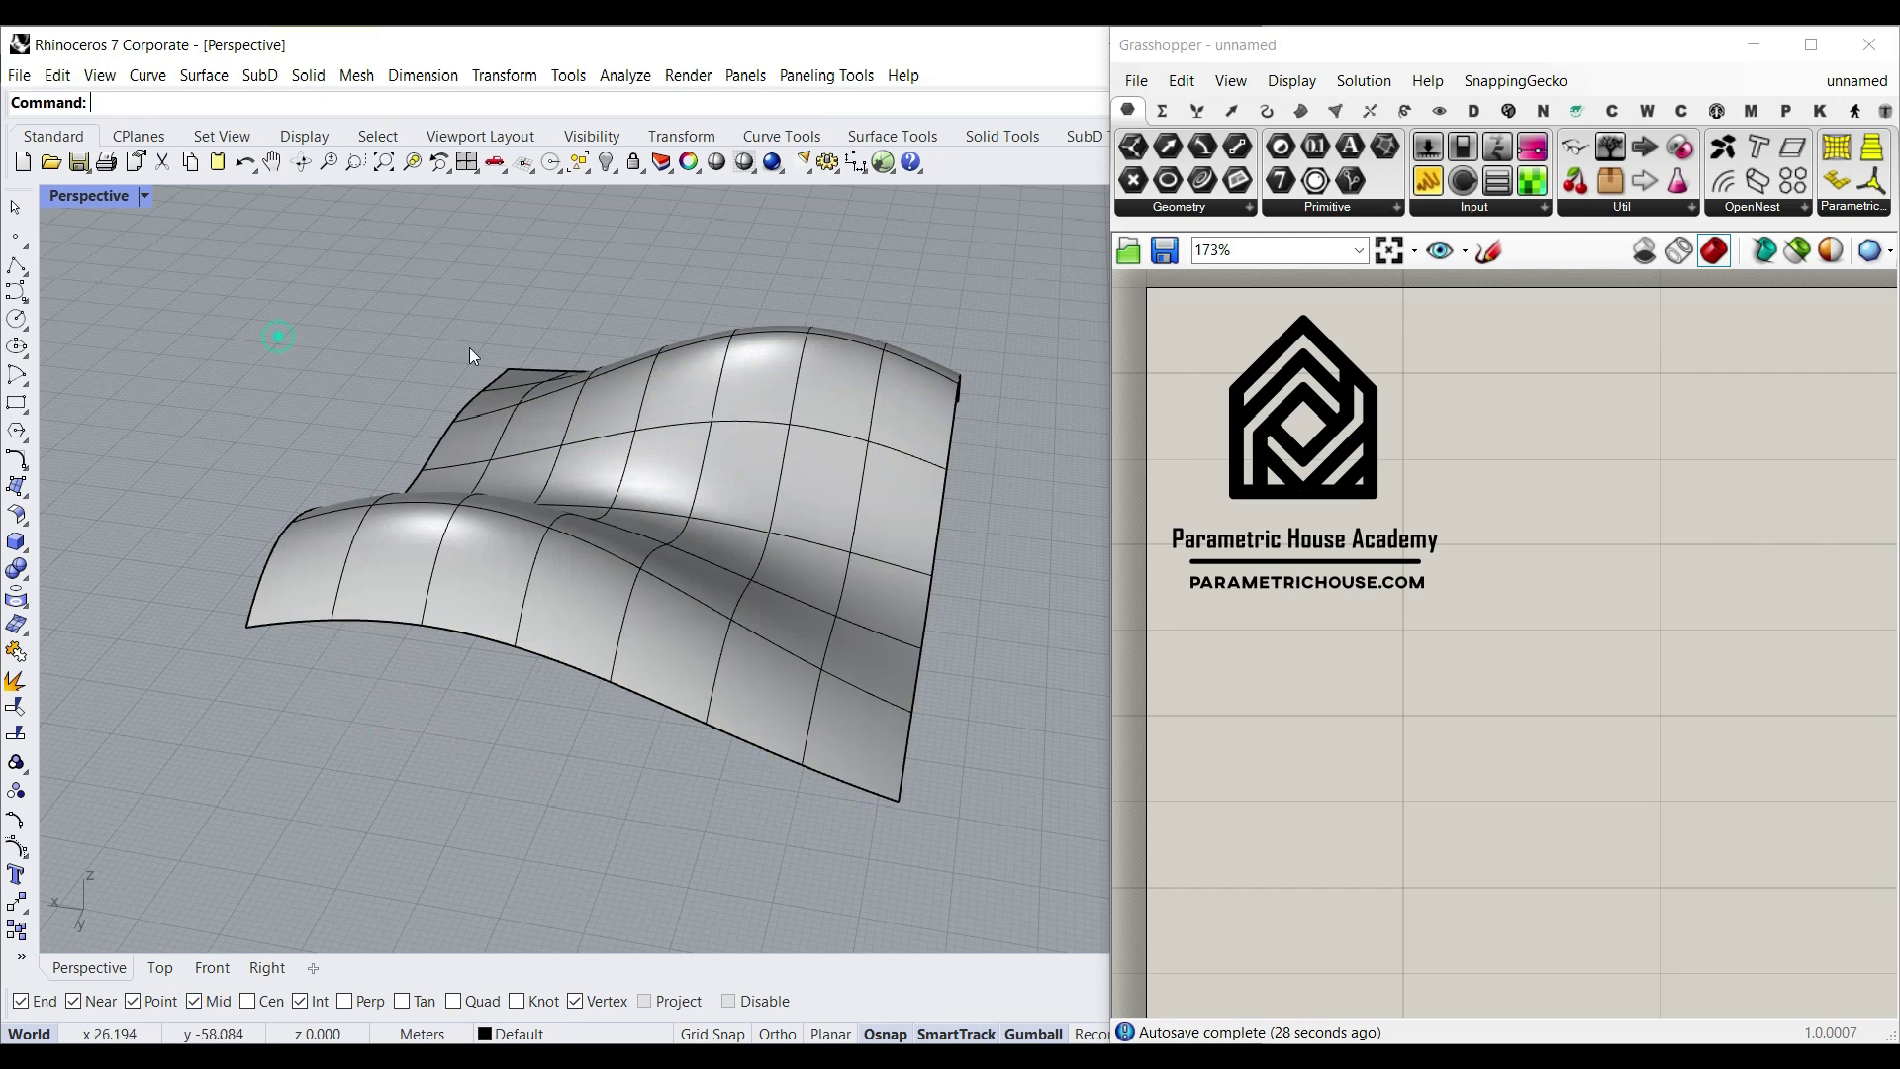
right_click_drag(934, 567, 671, 410)
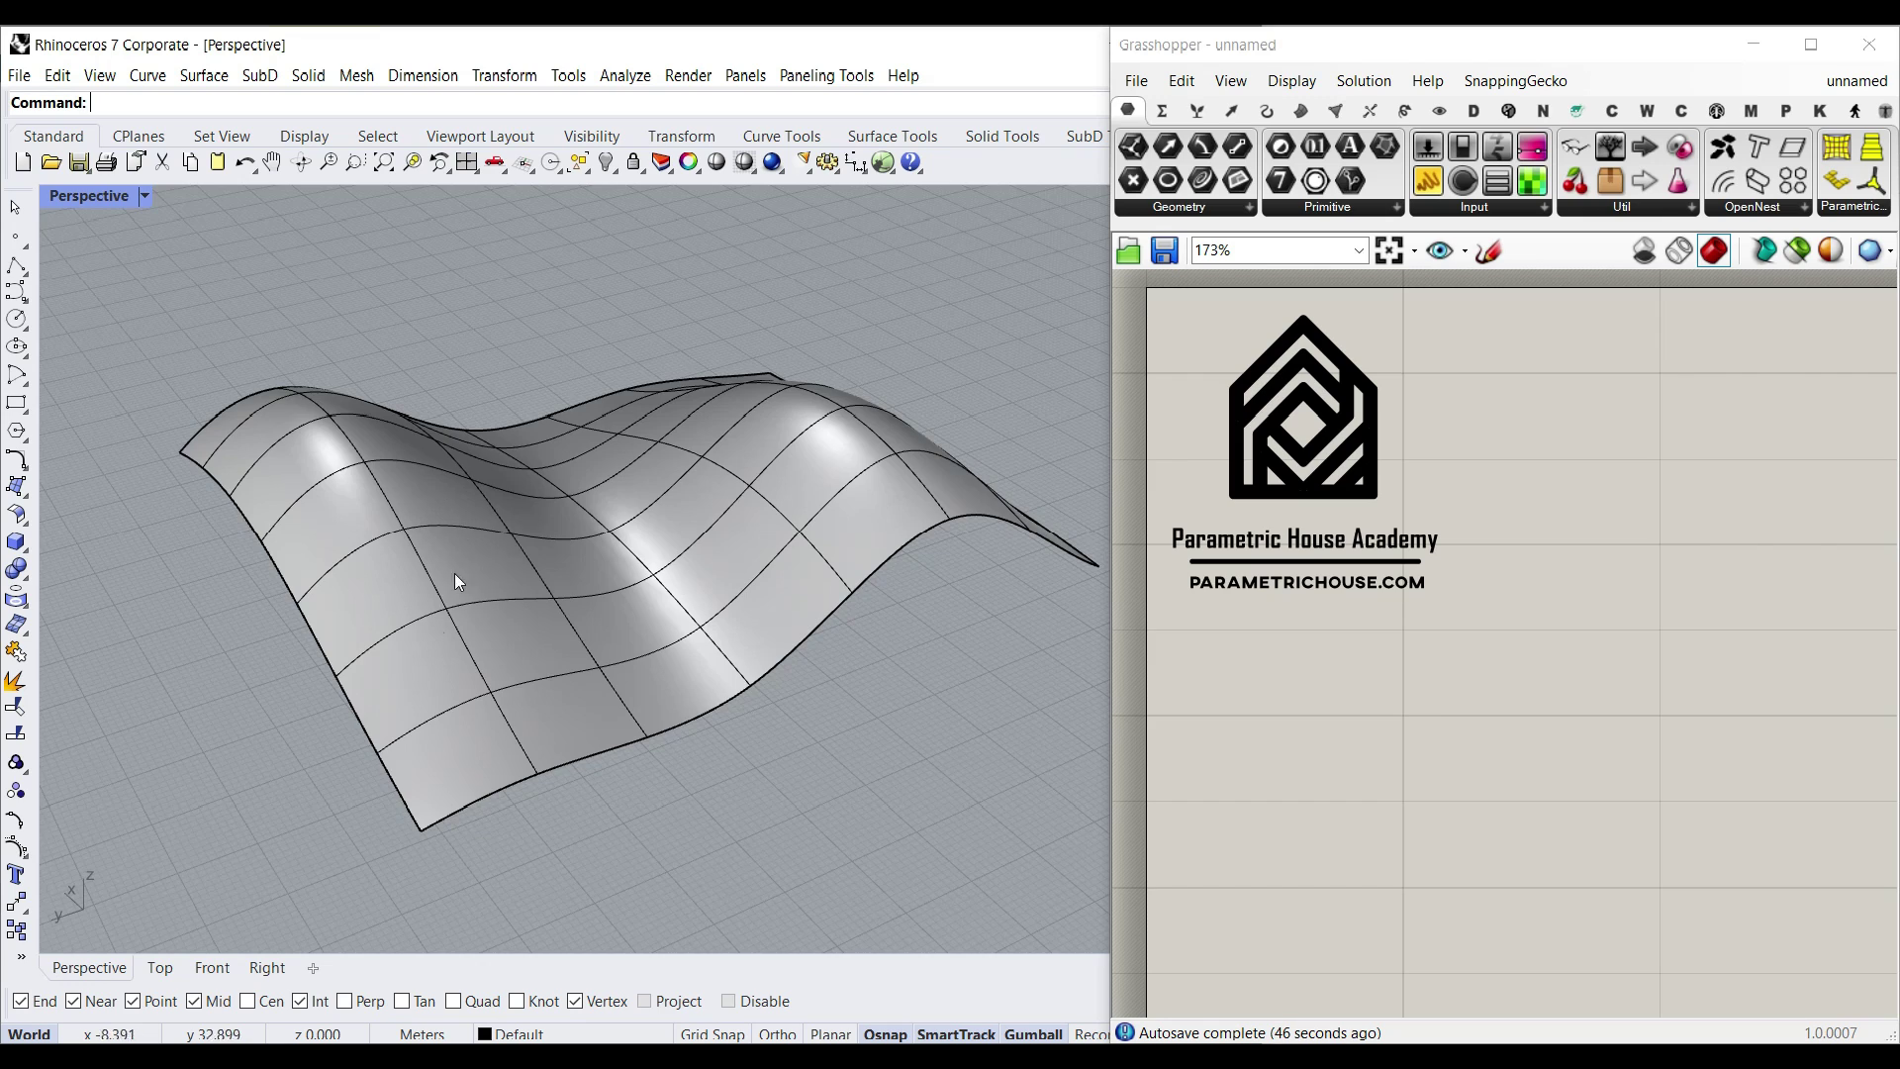
right_click_drag(454, 573, 531, 626)
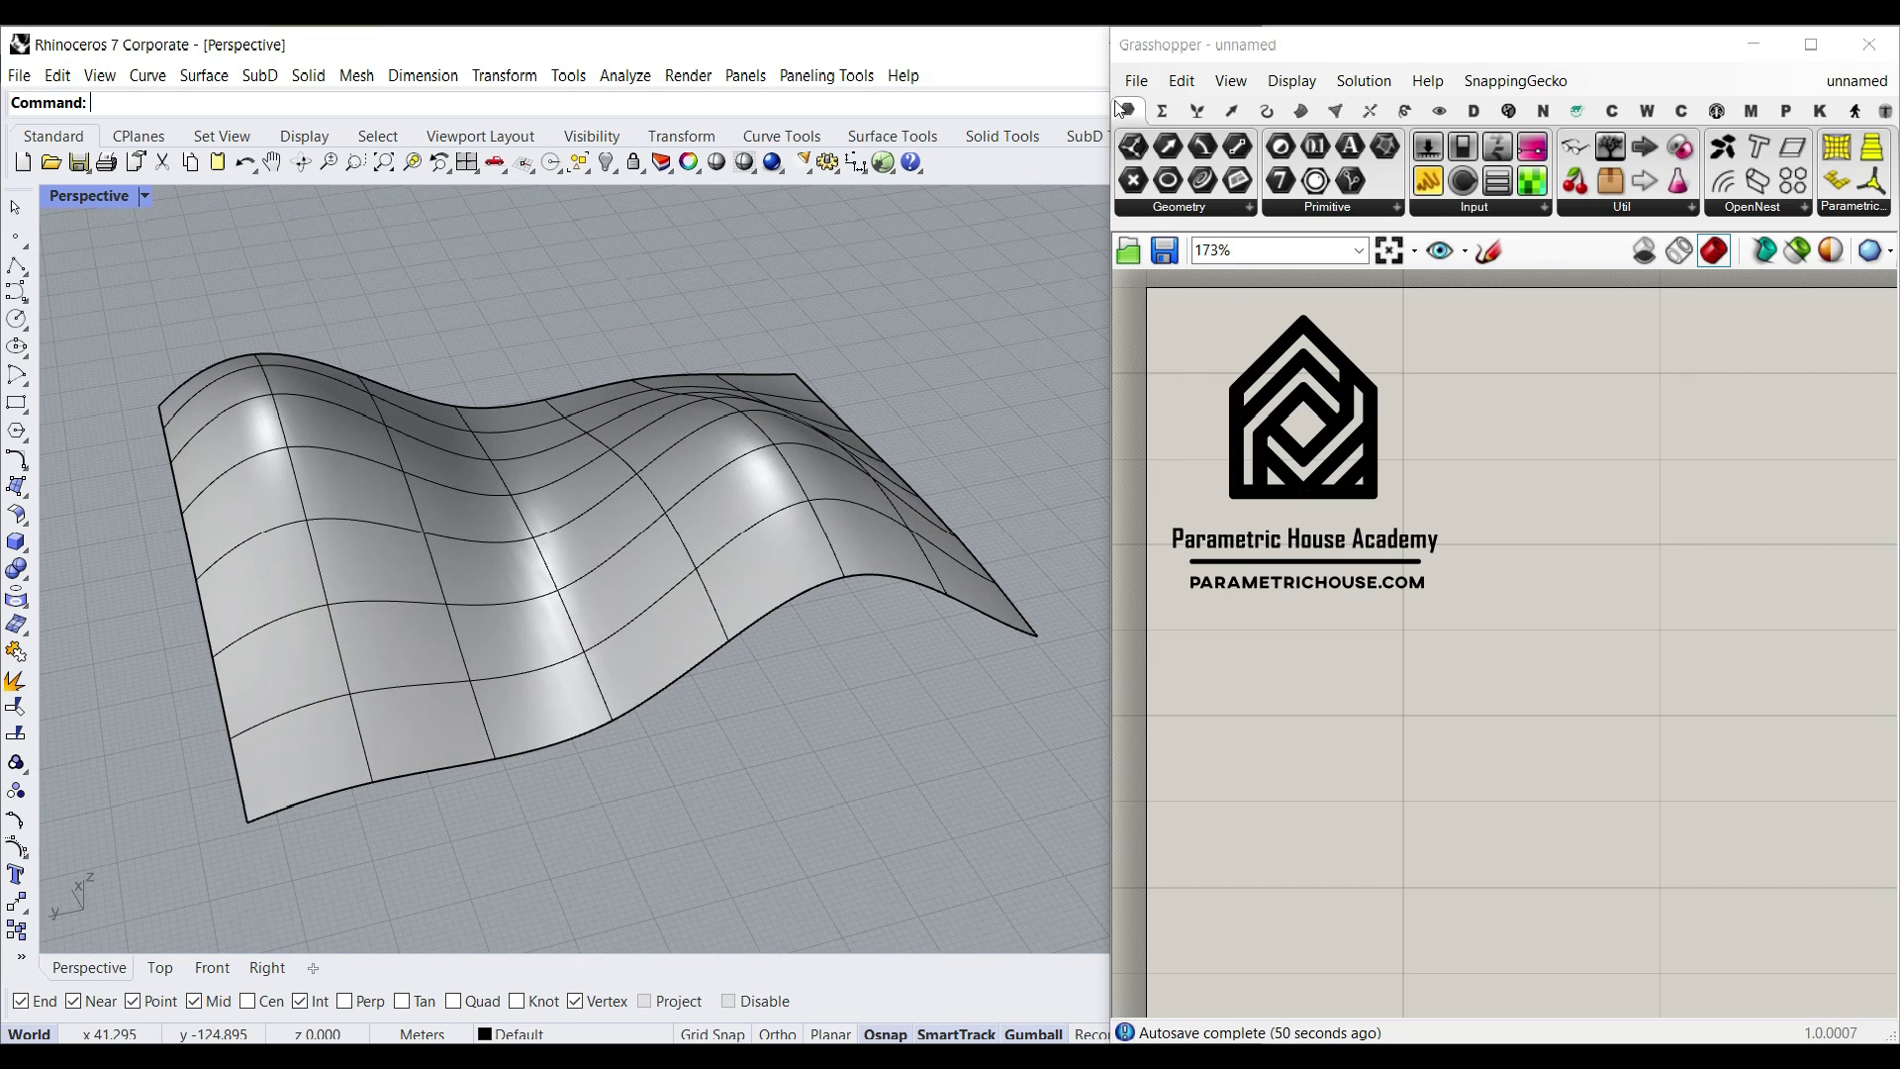
Step: Place a Surface parameter on the Grasshopper canvas below the logo
left_click(1183, 207)
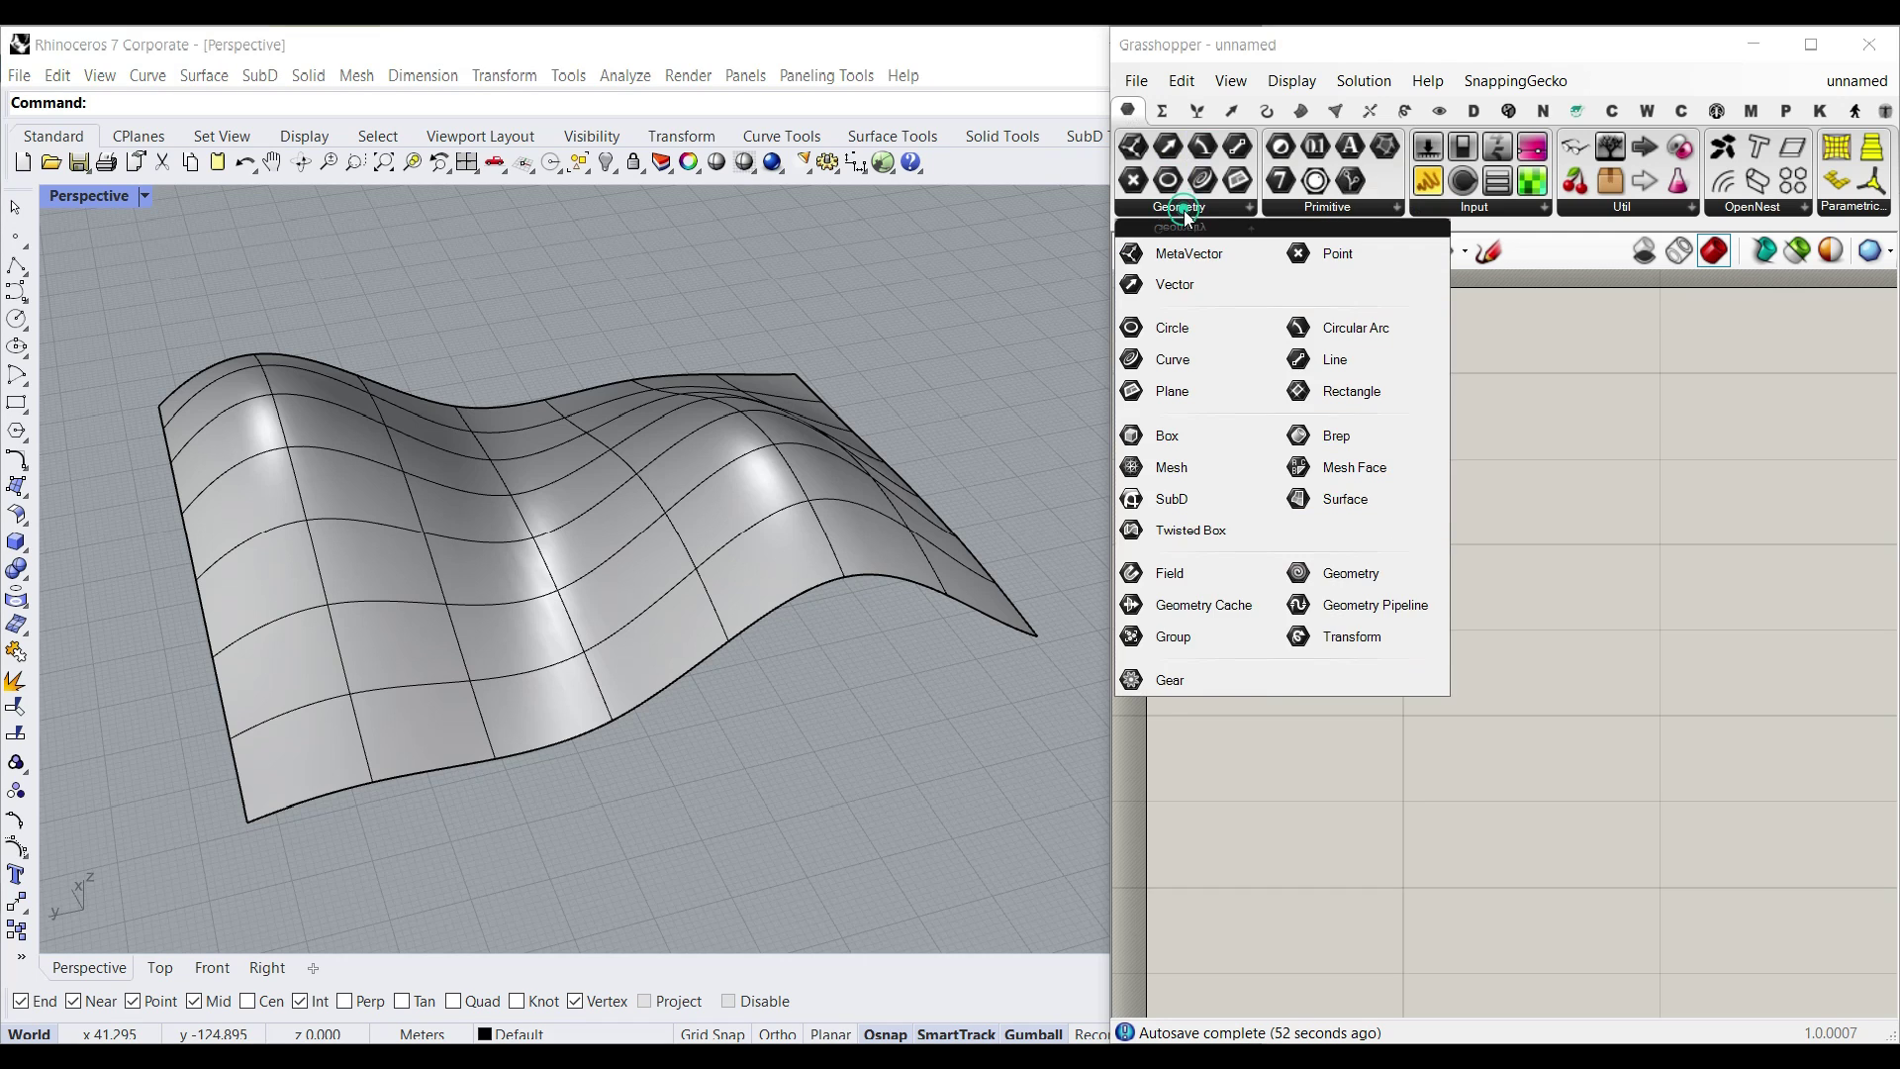
left_click(1345, 499)
left_click(1405, 694)
scroll(1386, 653, "up", 6)
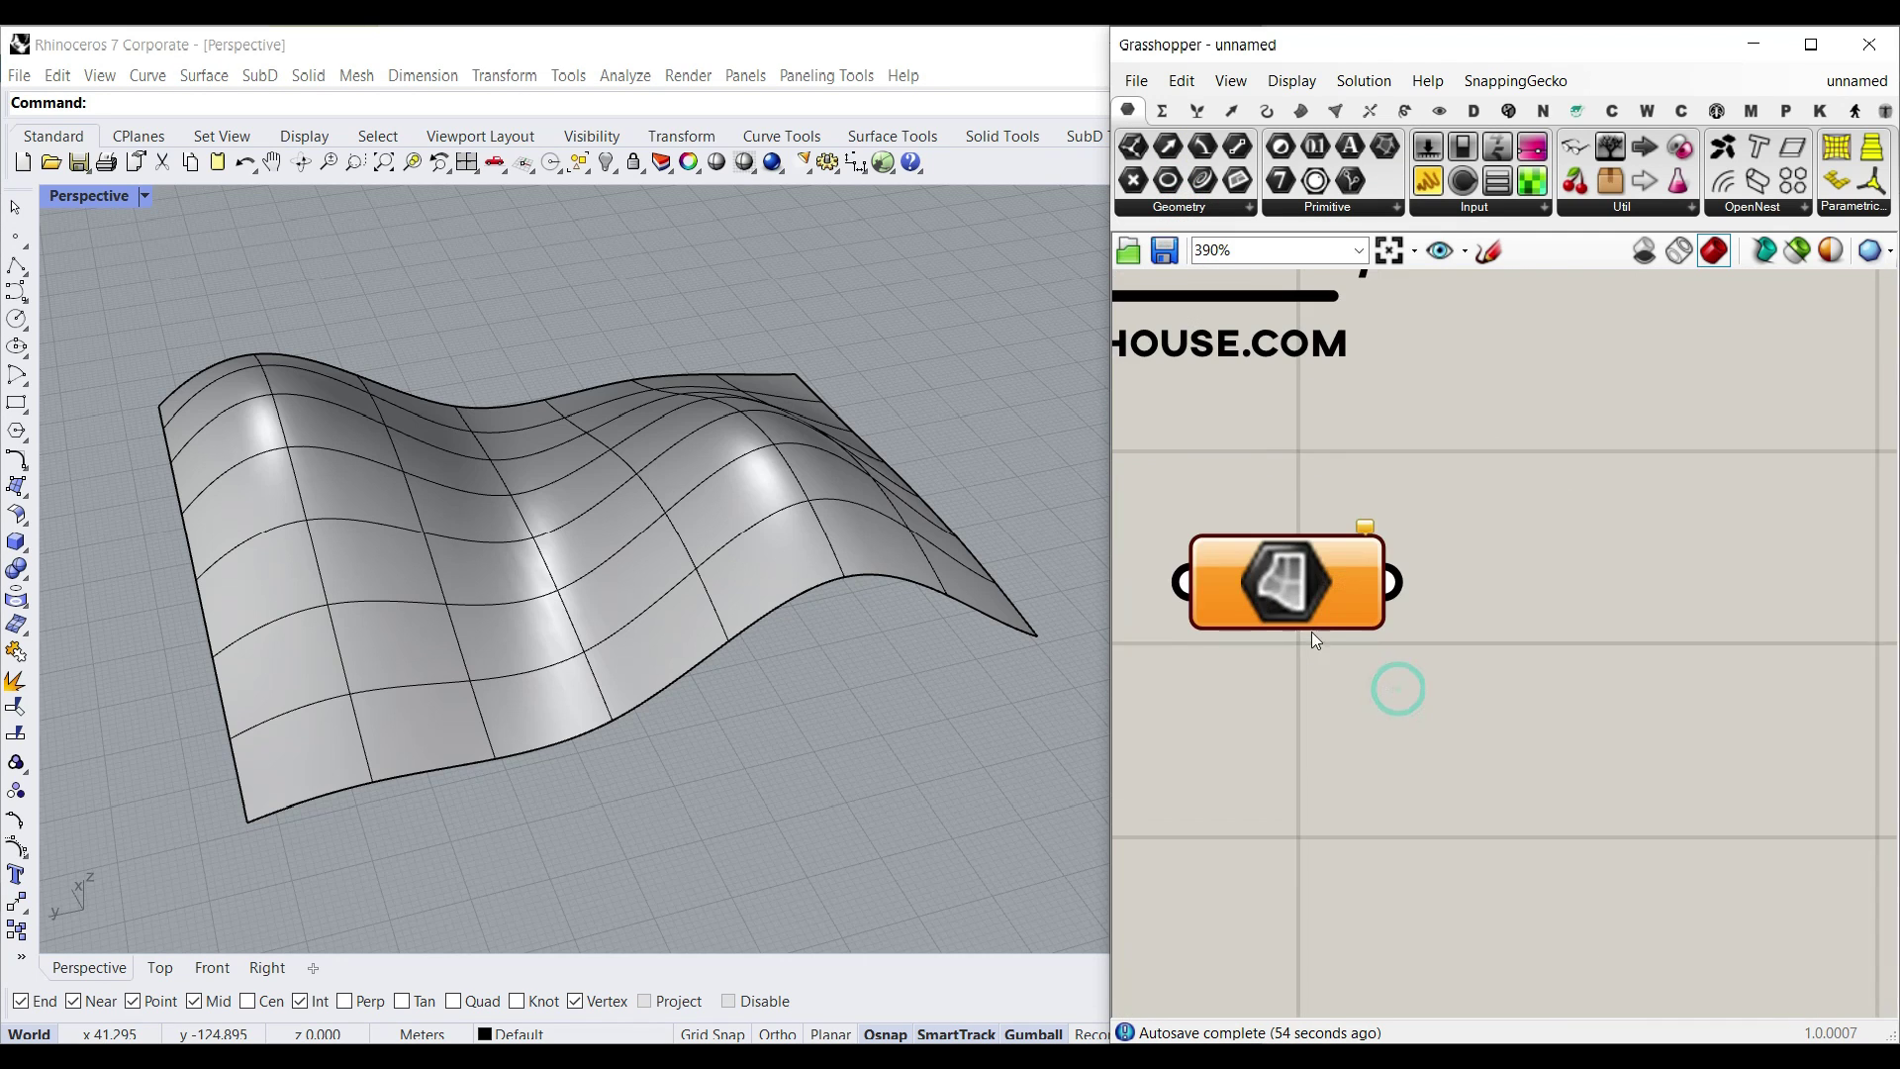
Step: Turn on Sunglasses to label components by name, and reposition the Surface parameter on the canvas
left_click(1291, 80)
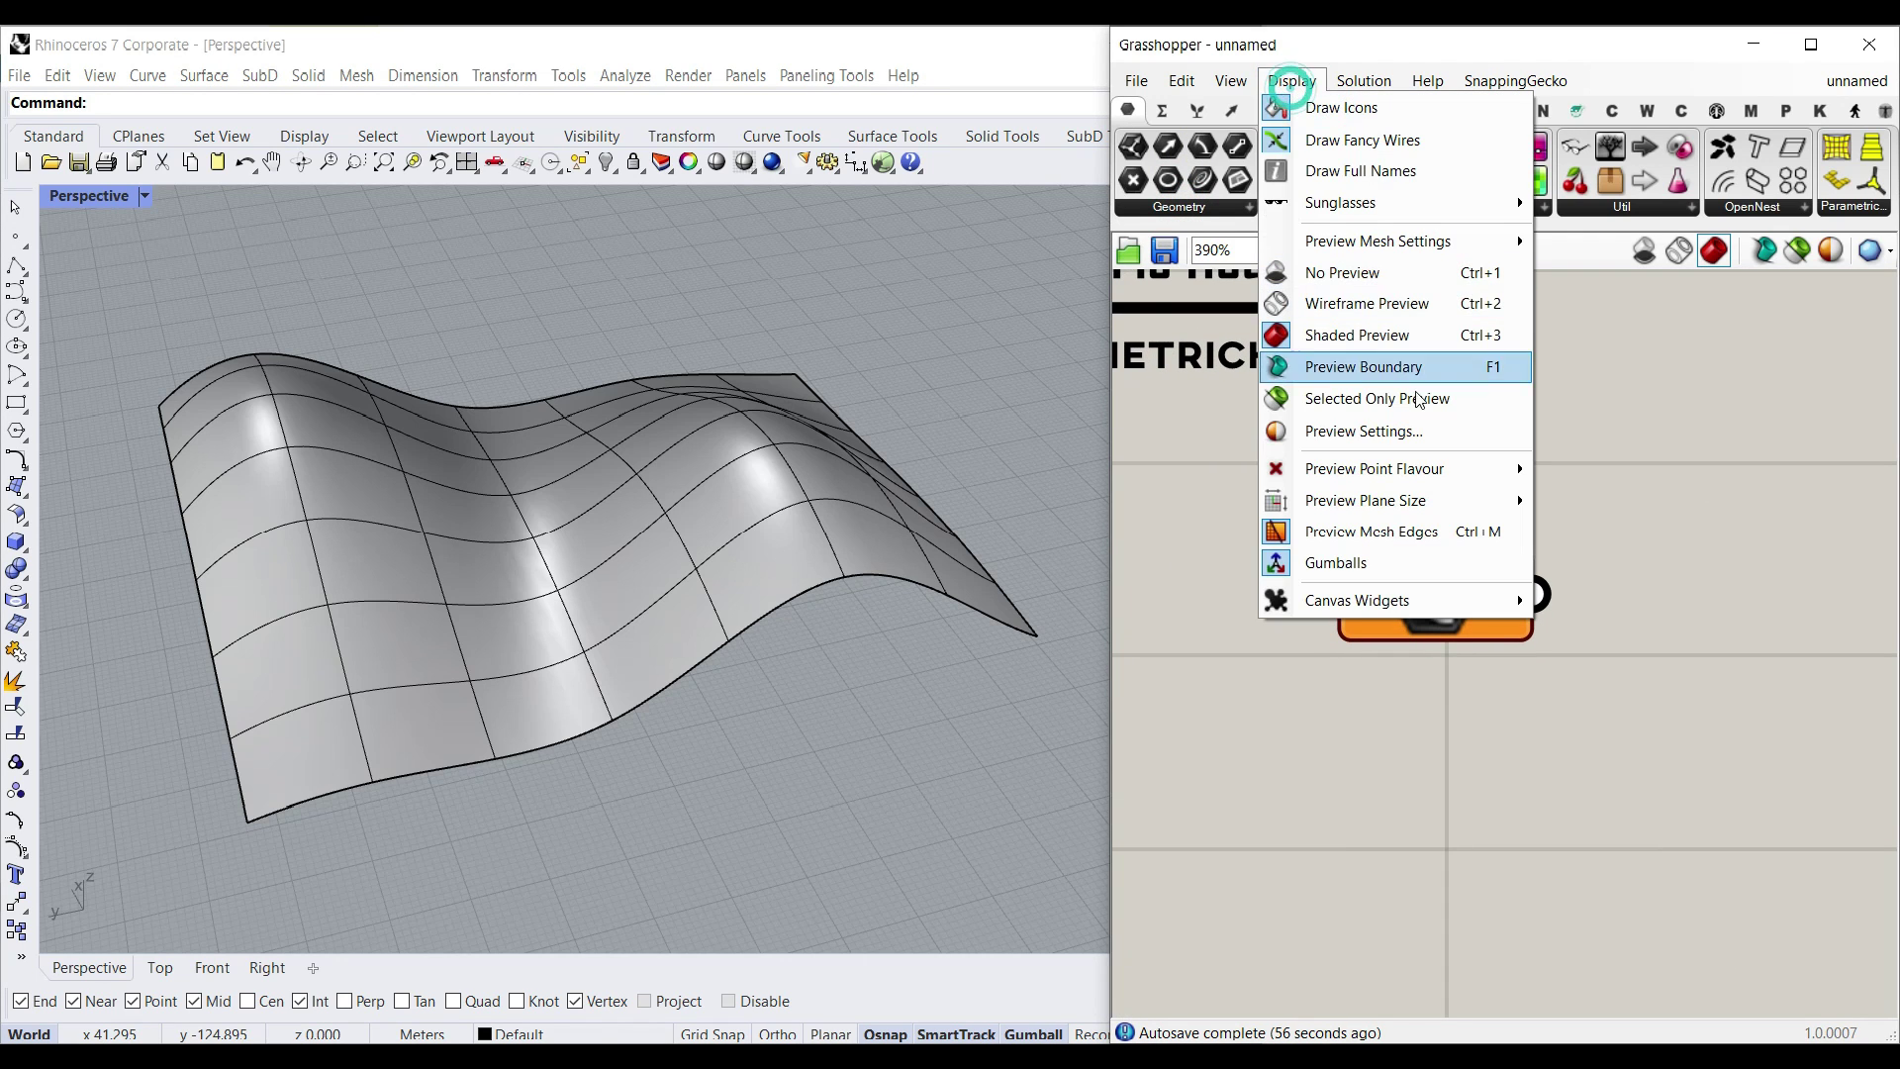
left_click(1649, 699)
left_click(1291, 80)
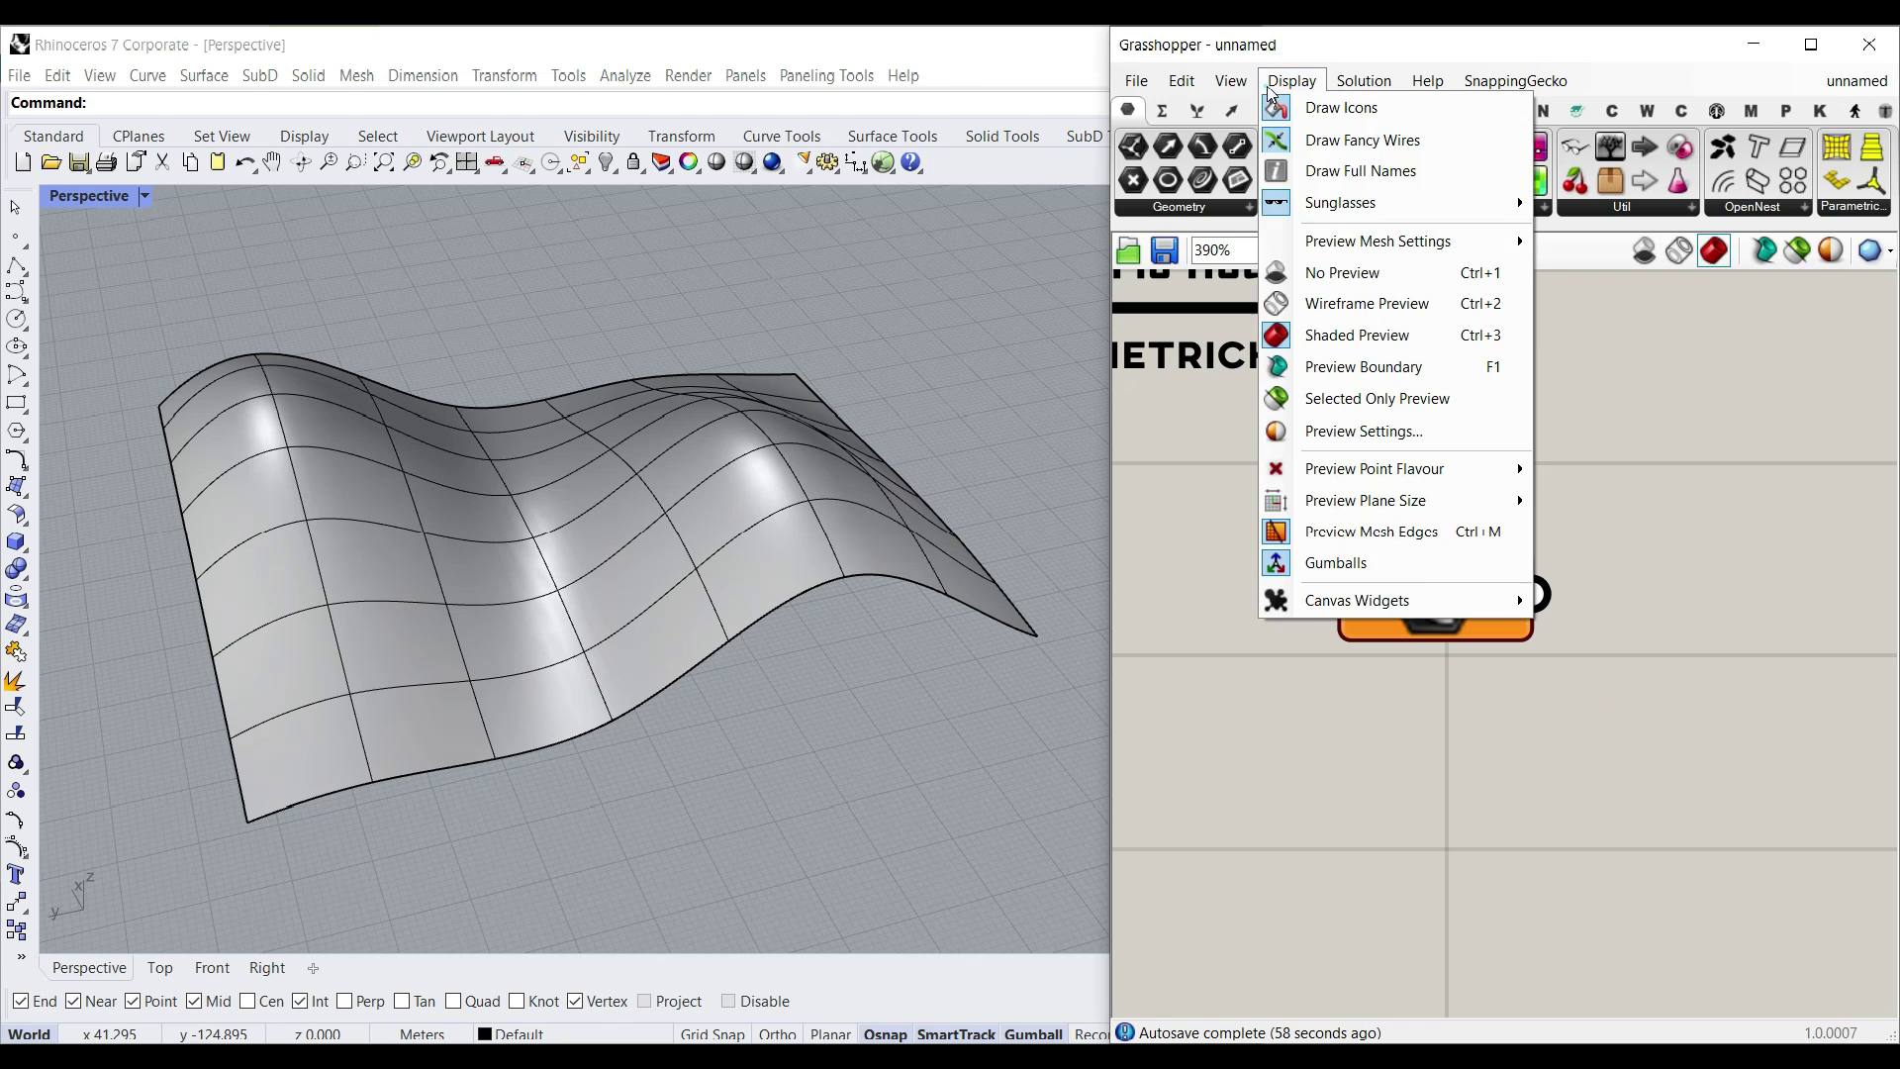
left_click(1484, 607)
left_click_drag(1485, 607, 1434, 661)
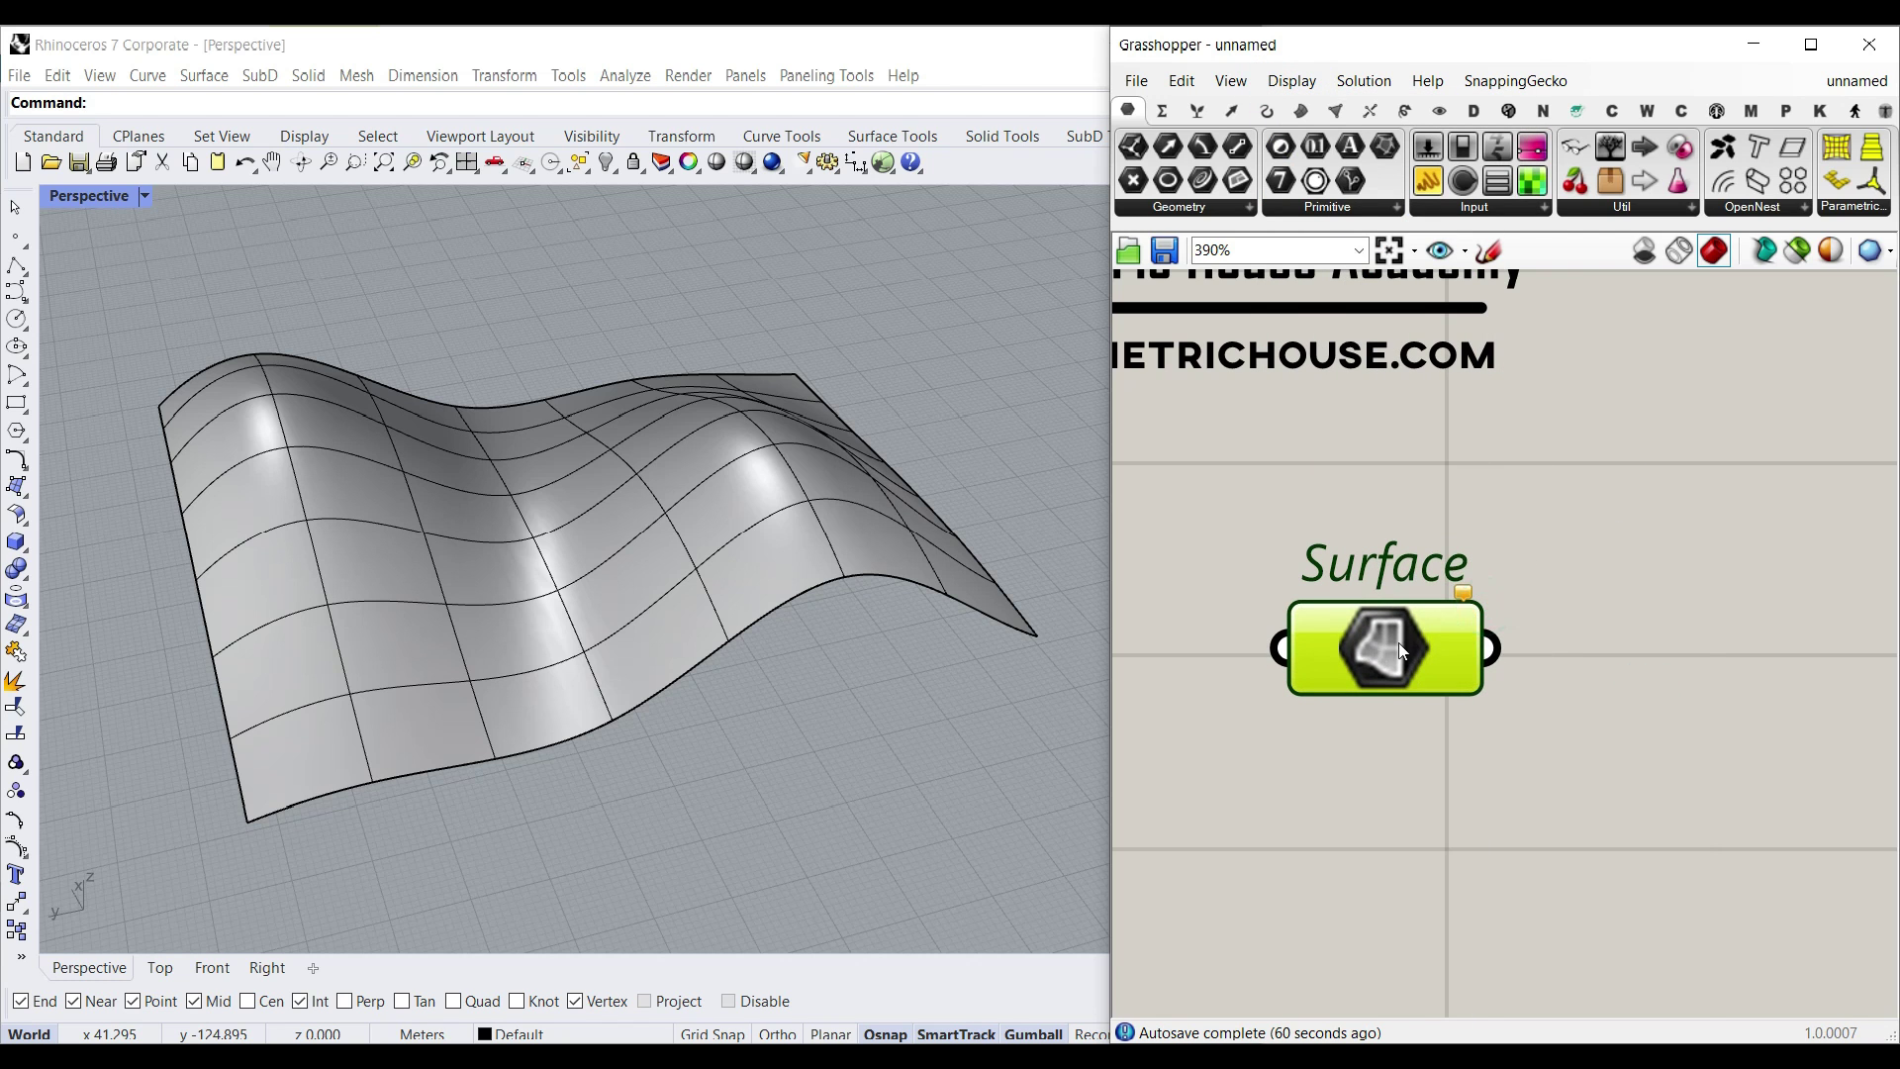
Step: Reference the wavy Rhino surface as the Surface parameter's single surface and hide the original object
right_click(1398, 648)
left_click(1475, 862)
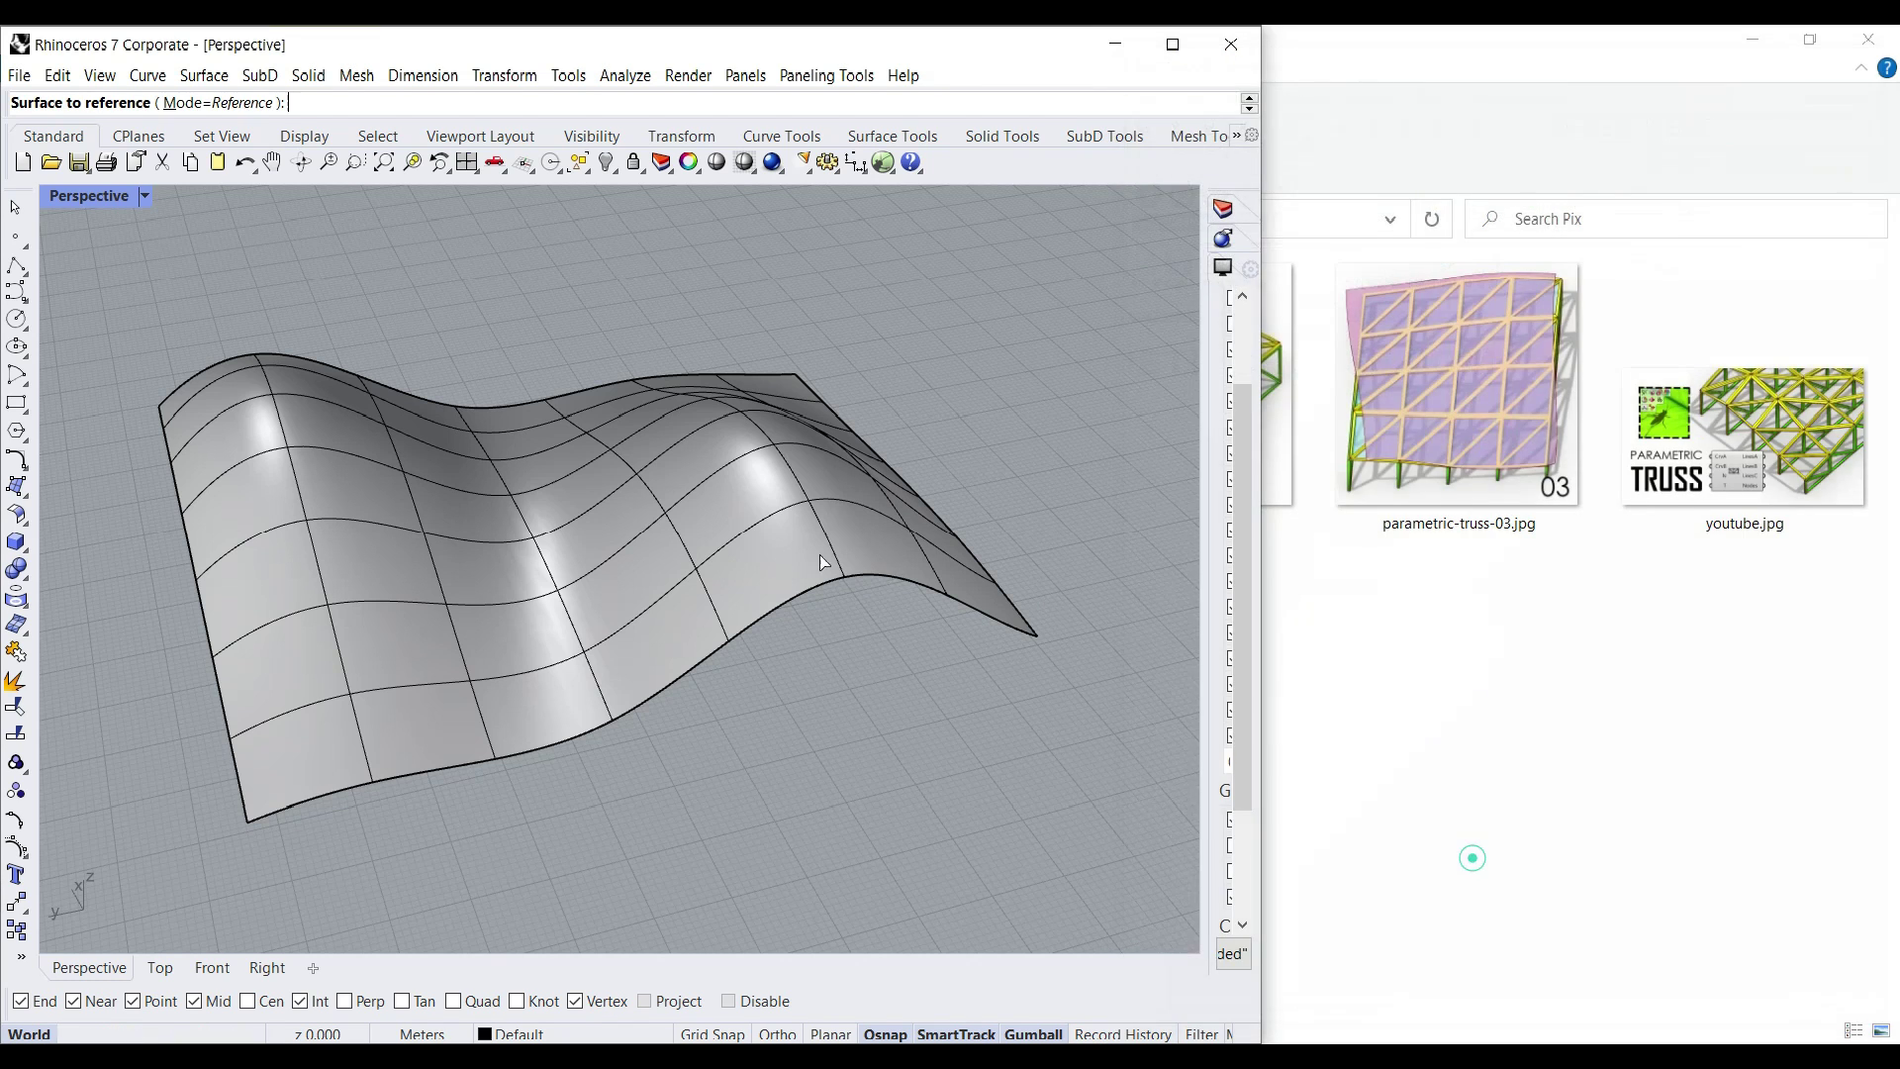
left_click(748, 527)
left_click(666, 477)
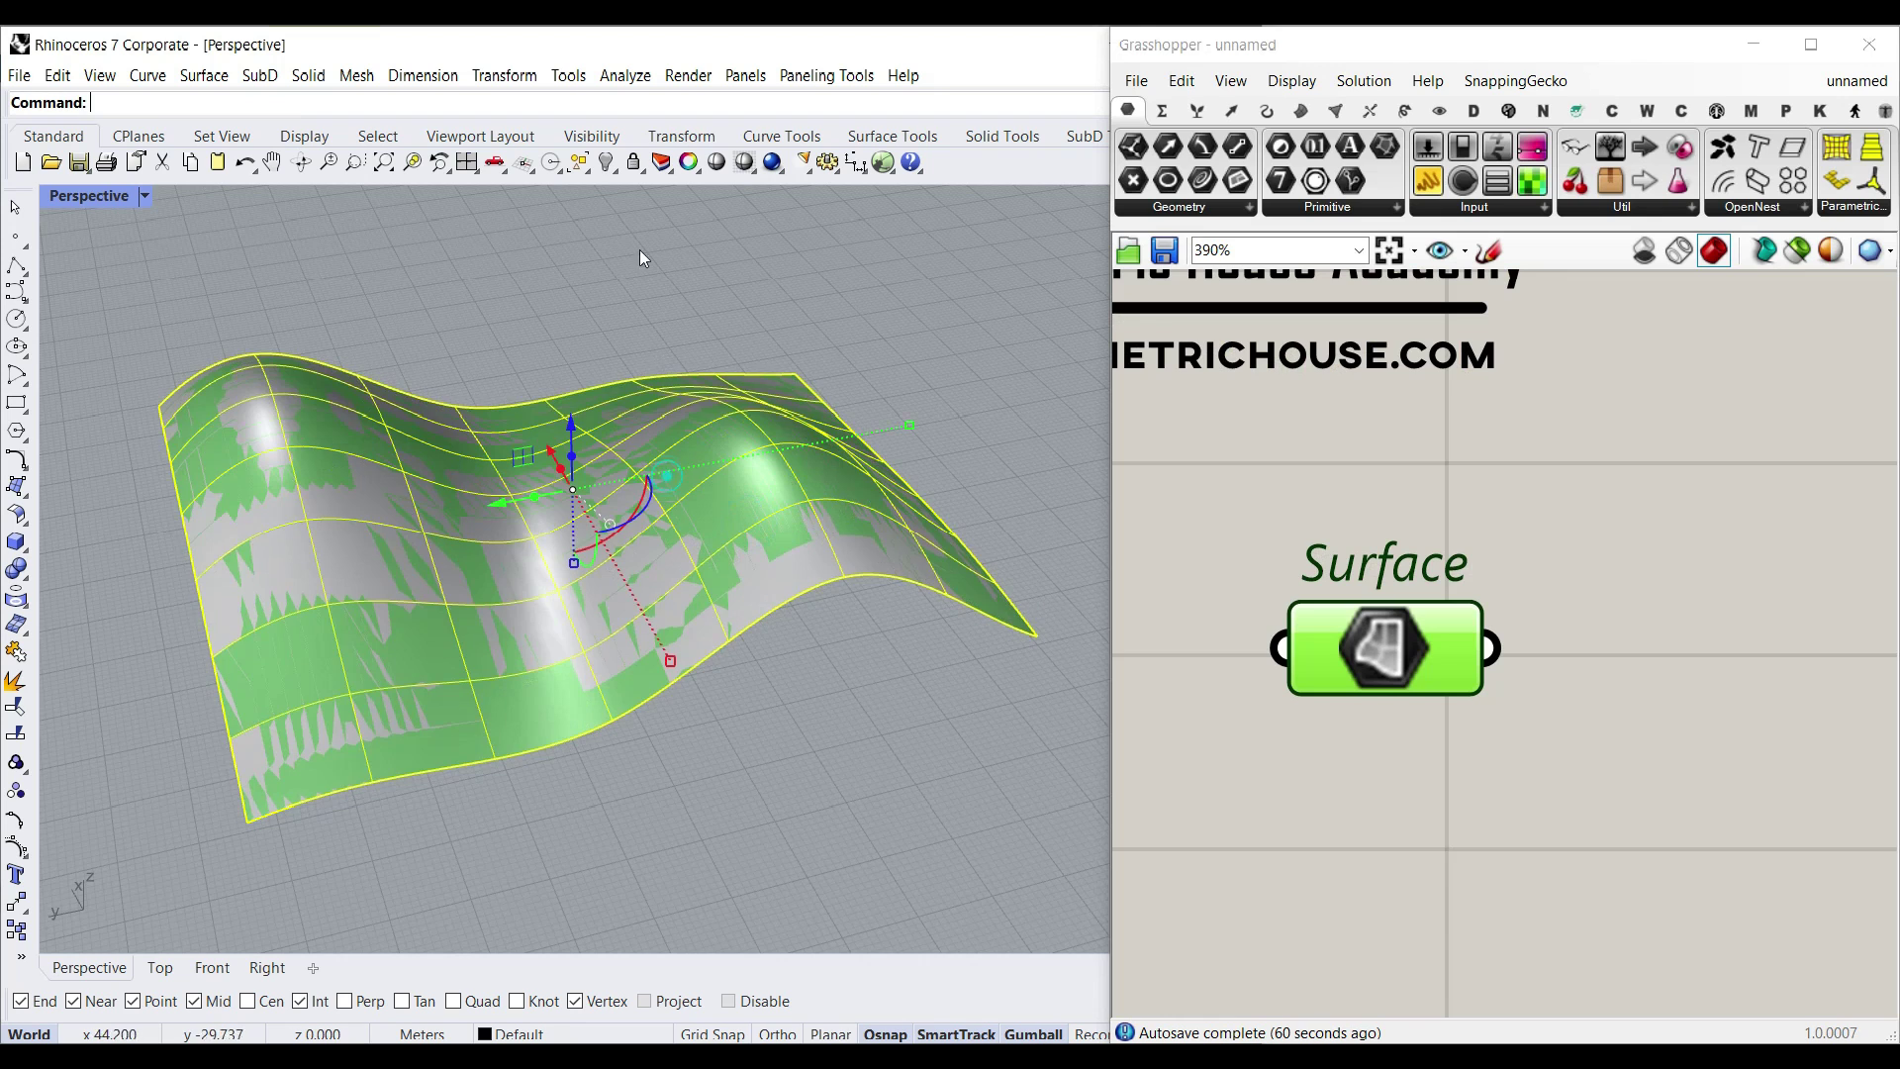
left_click(607, 163)
Step: Internalise the referenced geometry in the Surface parameter and deselect the component
right_click(1397, 652)
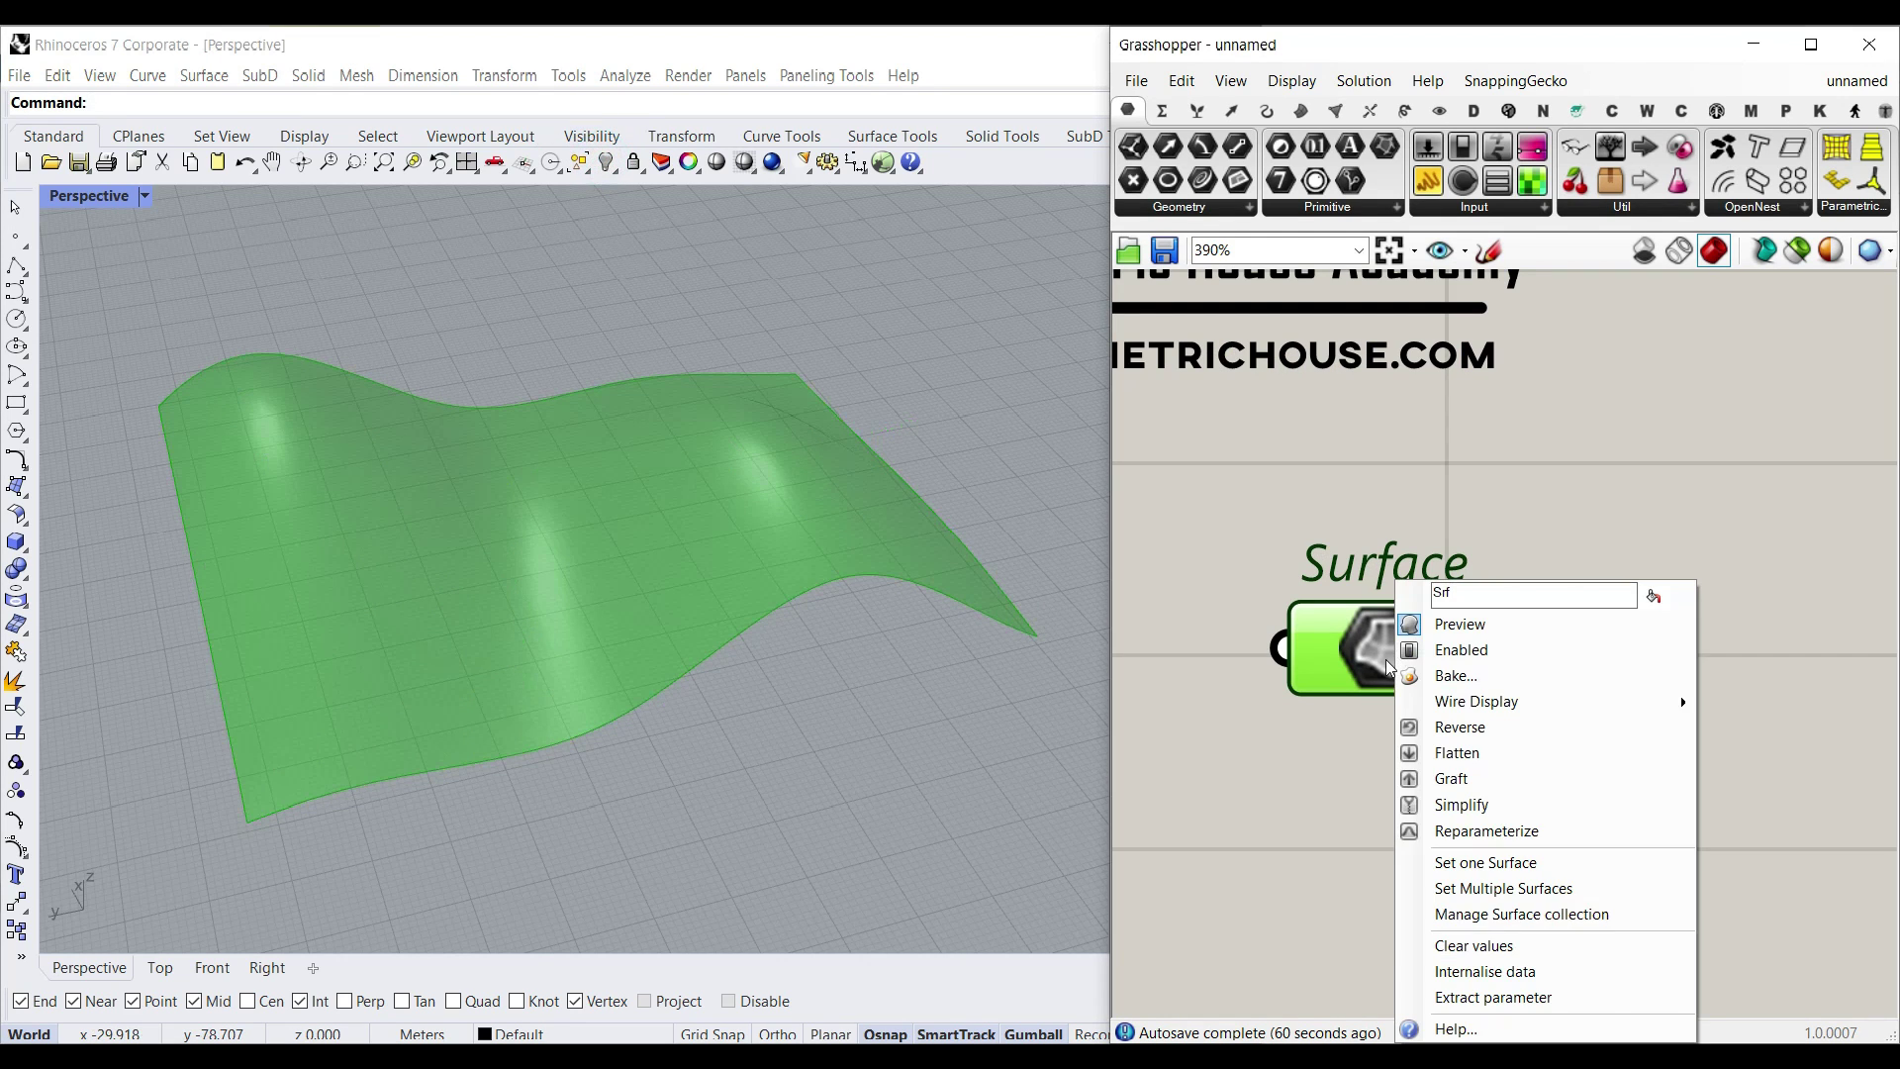
left_click(1469, 958)
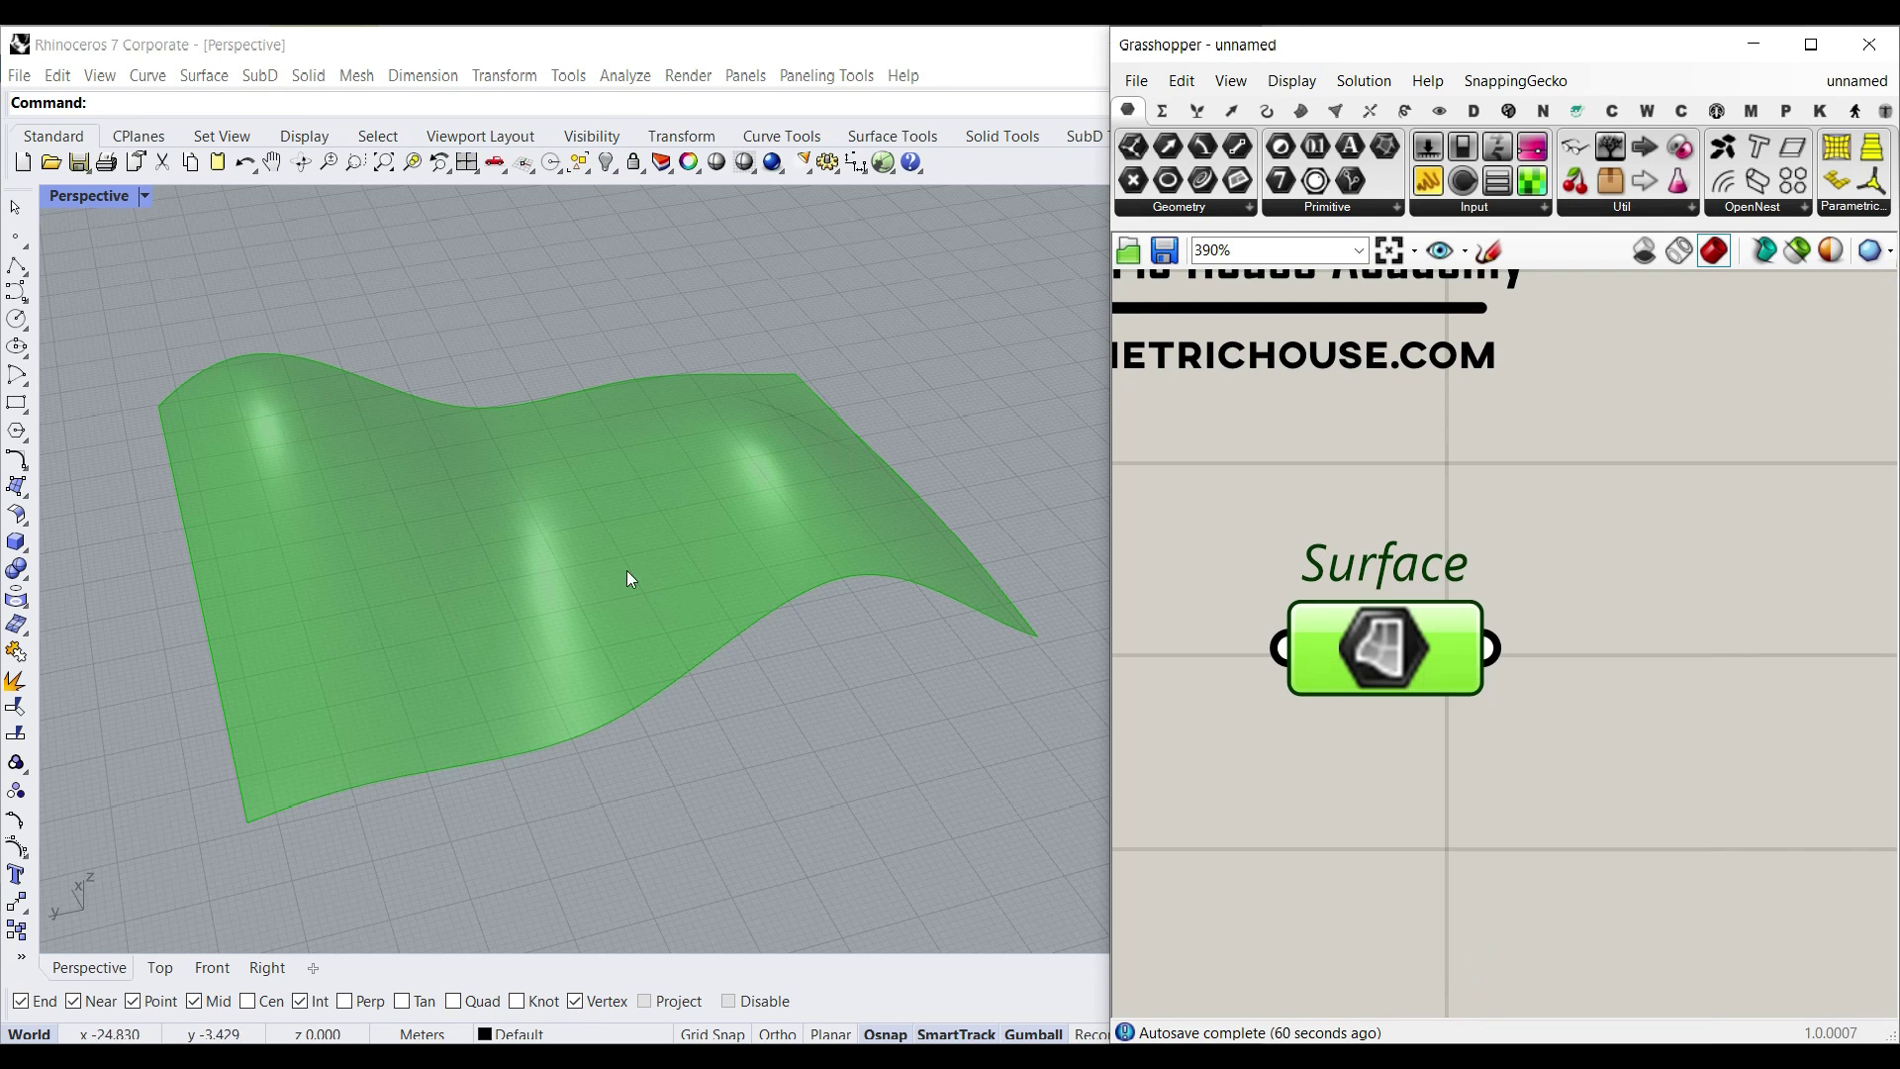
scroll(649, 549, "down", 3)
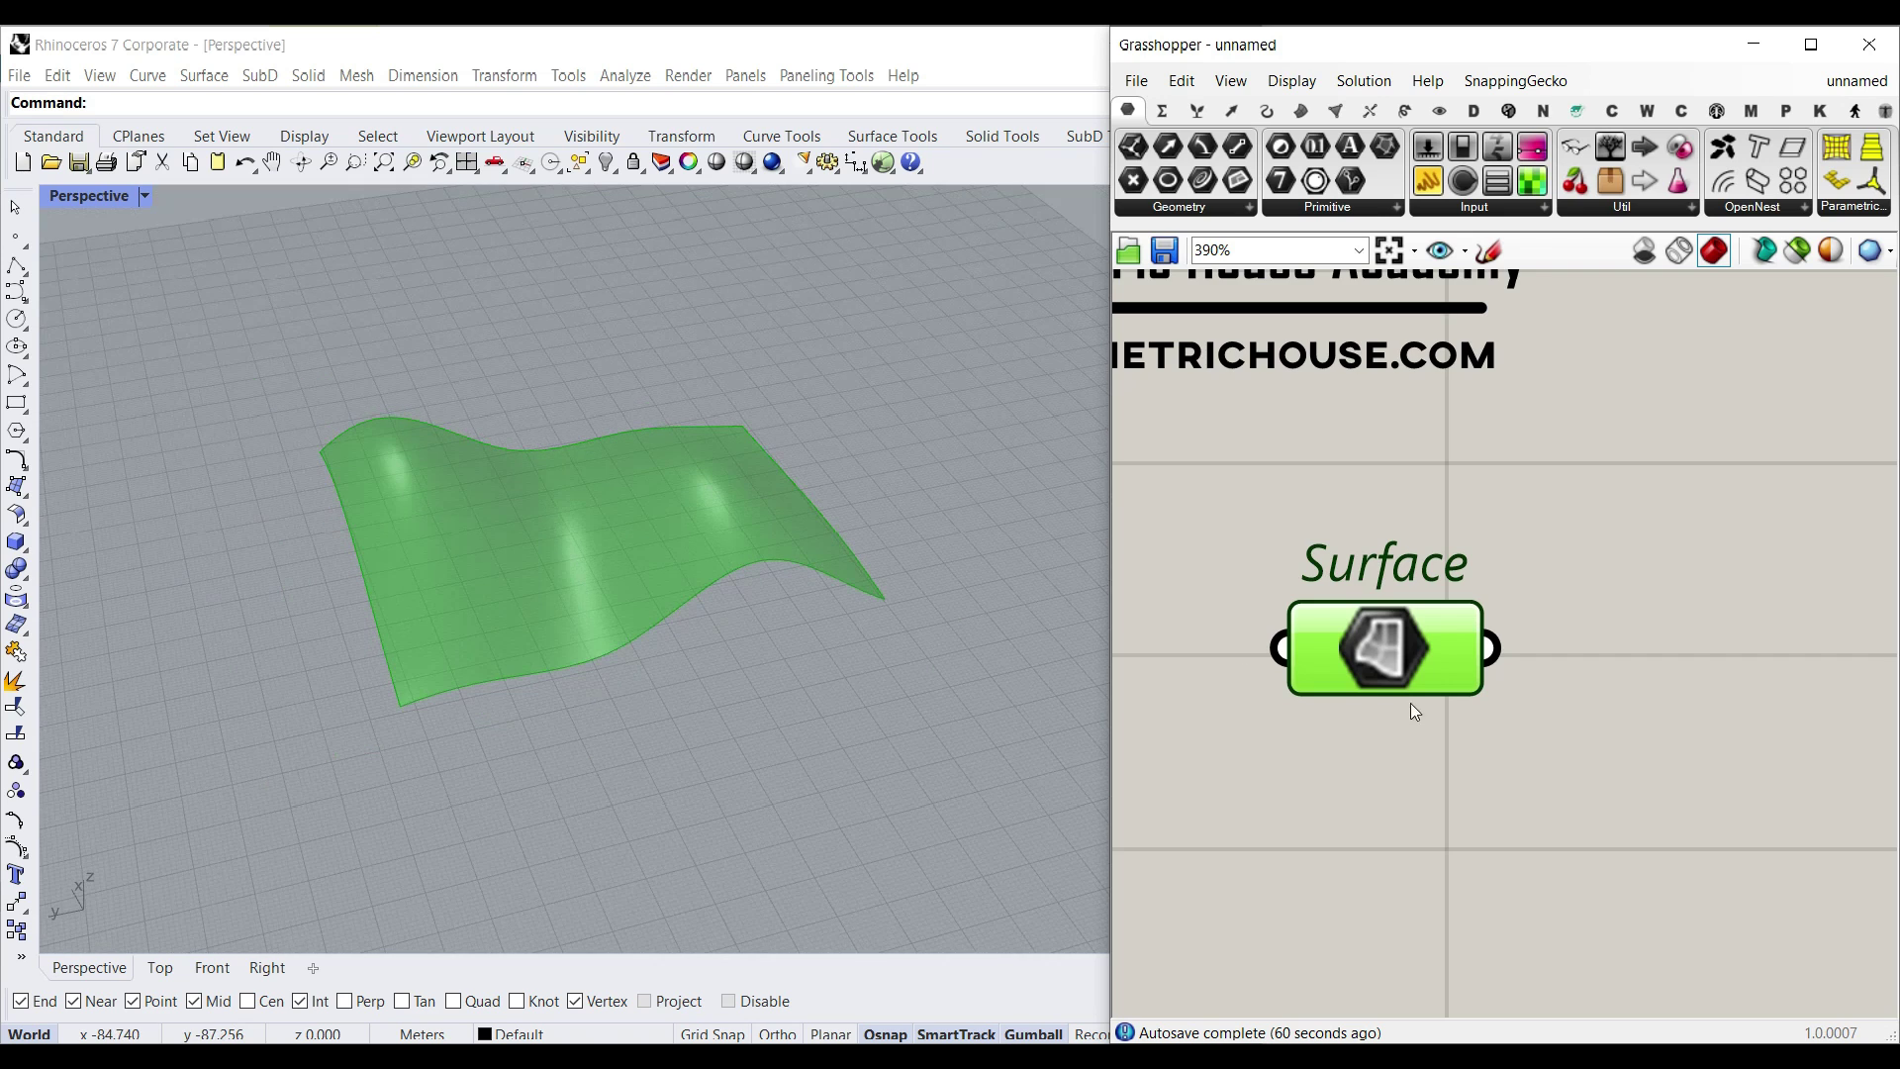
scroll(1413, 613, "down", 2)
left_click(1534, 585)
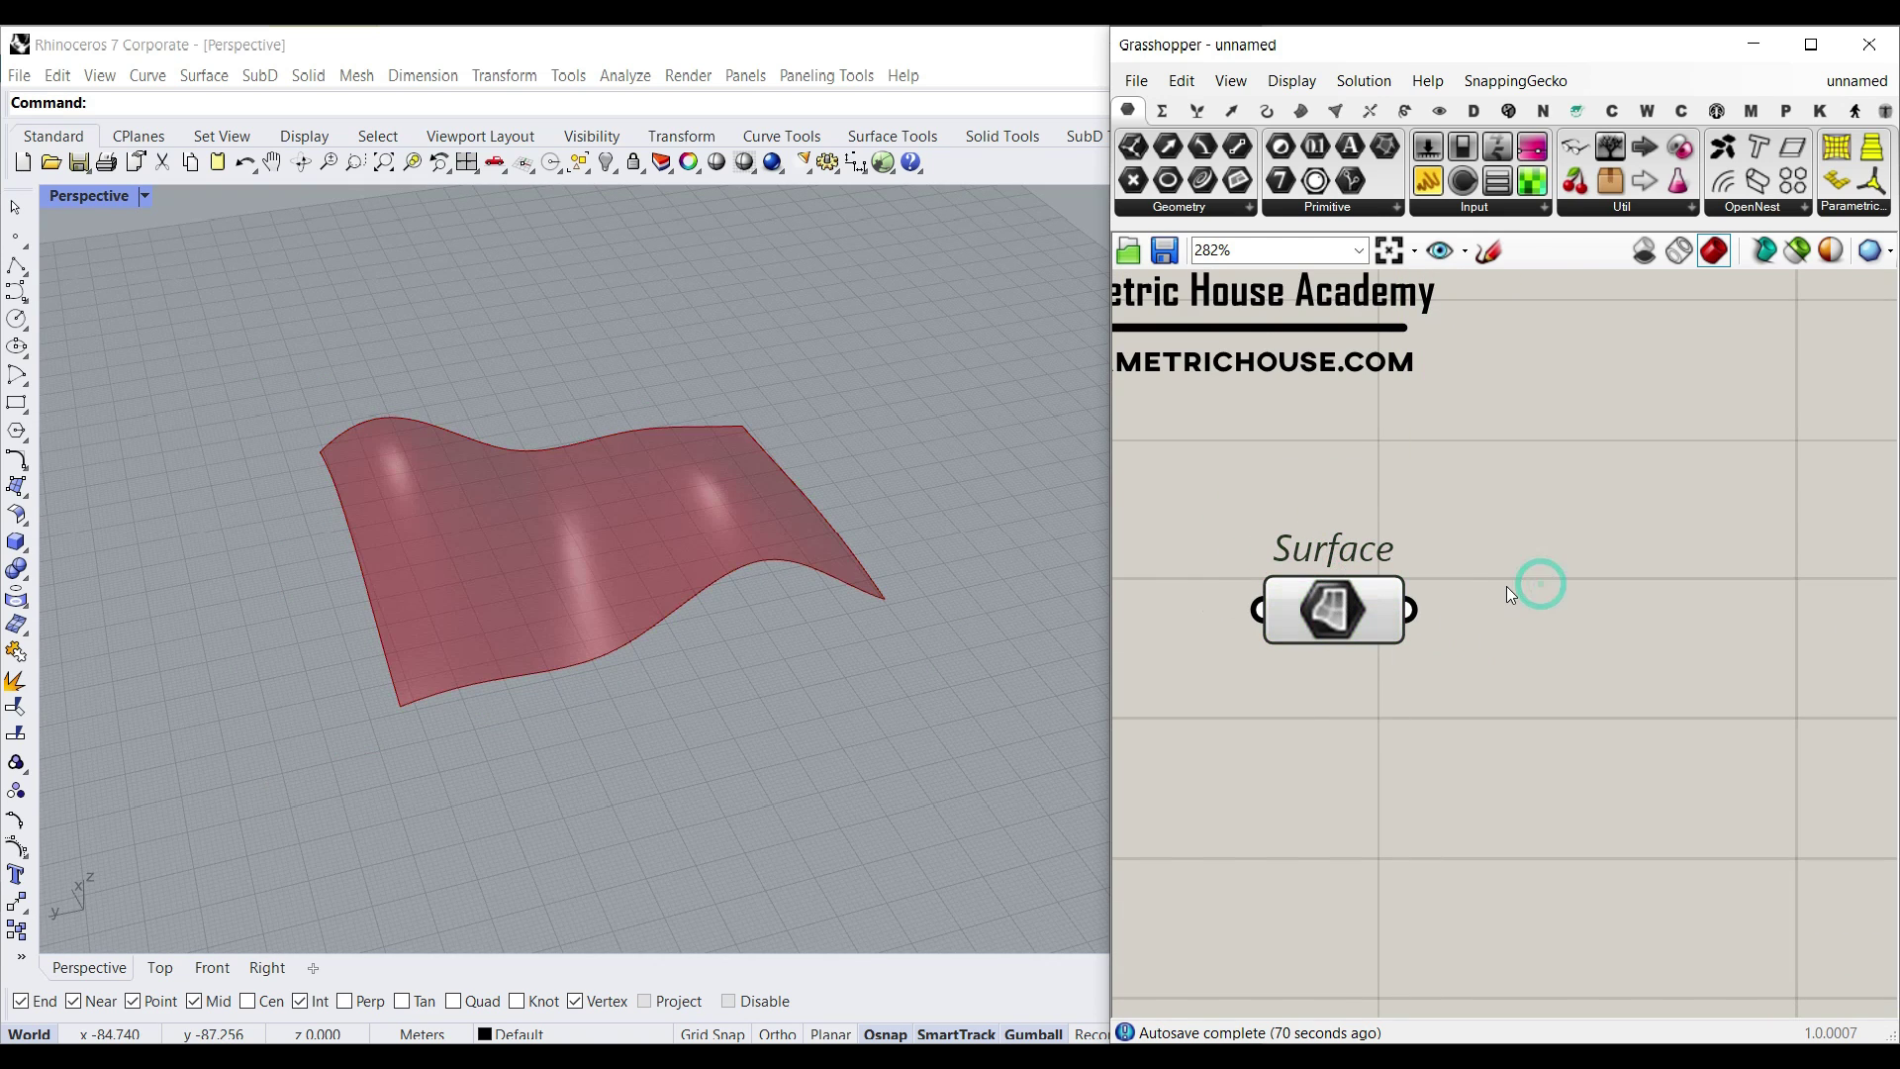
right_click_drag(700, 657, 851, 661)
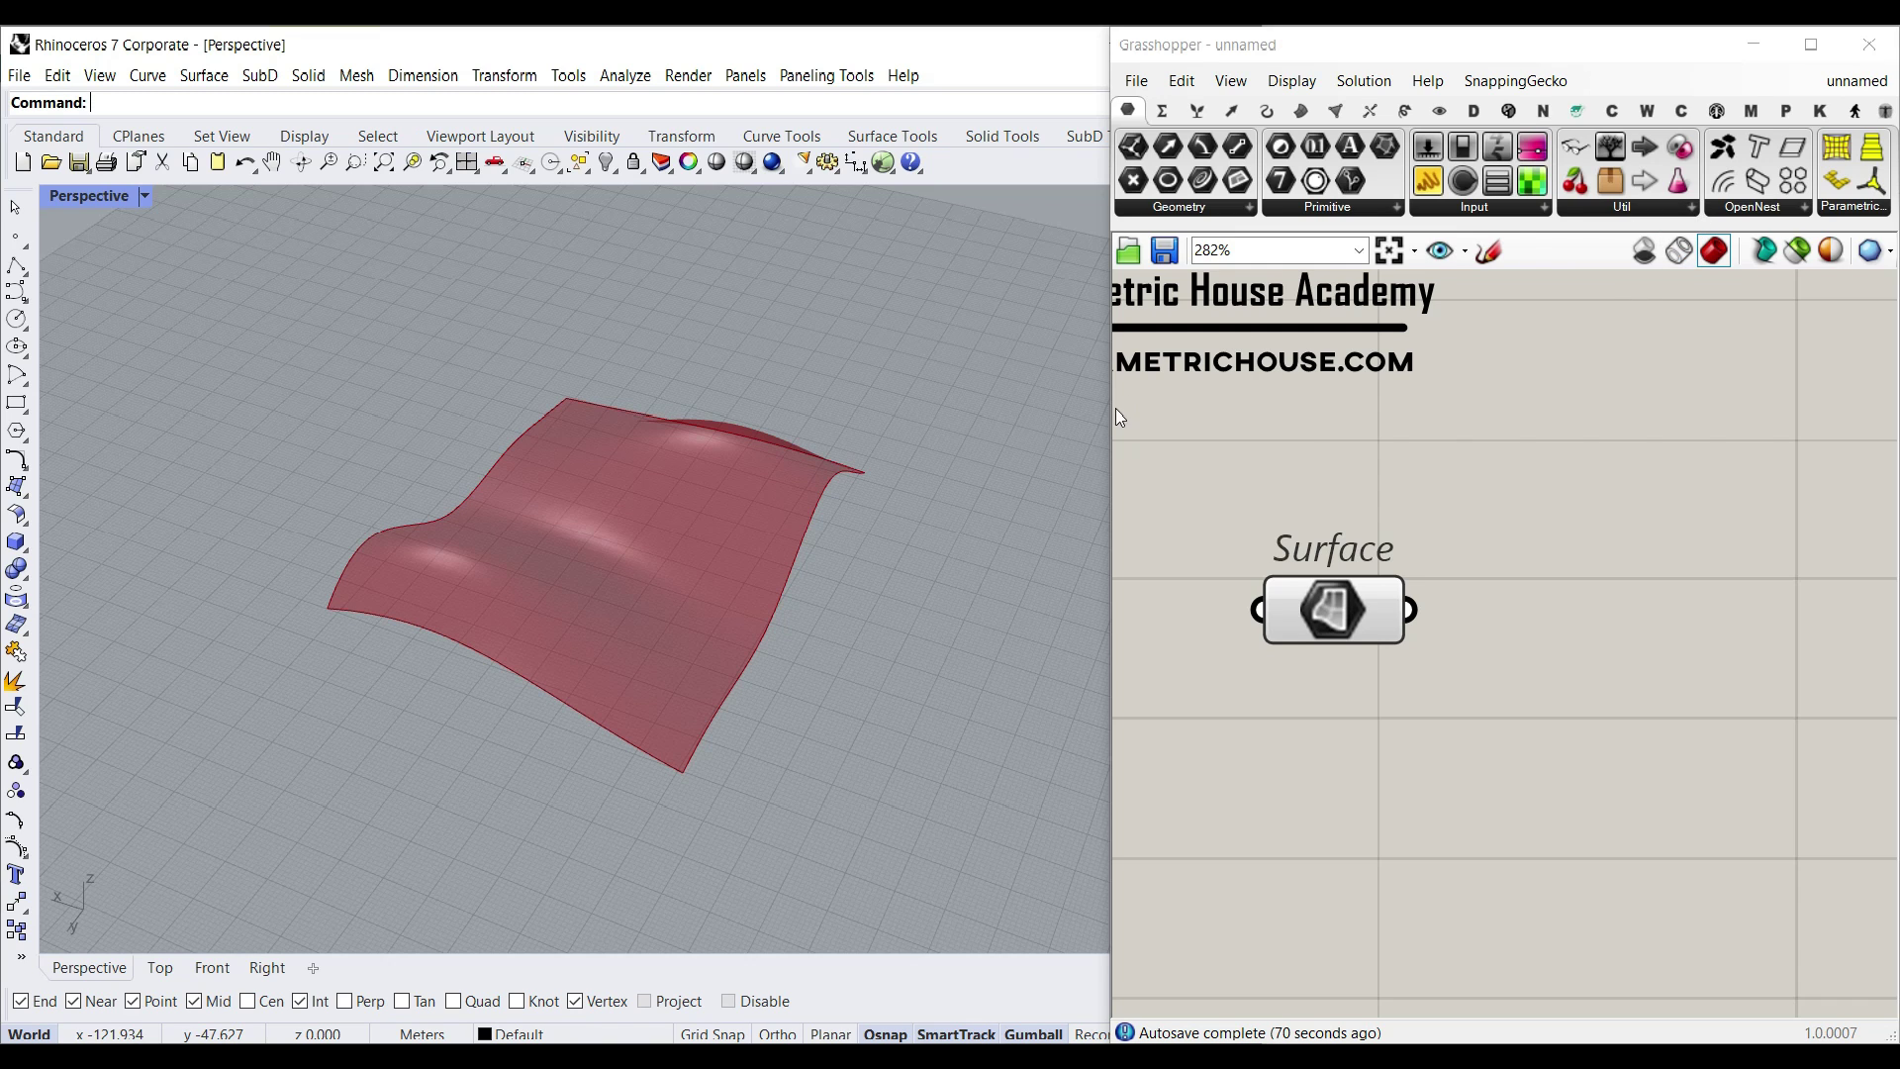
Step: Place a LunchBox 2D Truss component on the canvas beside the Surface parameter
left_click_drag(1106, 405, 1003, 406)
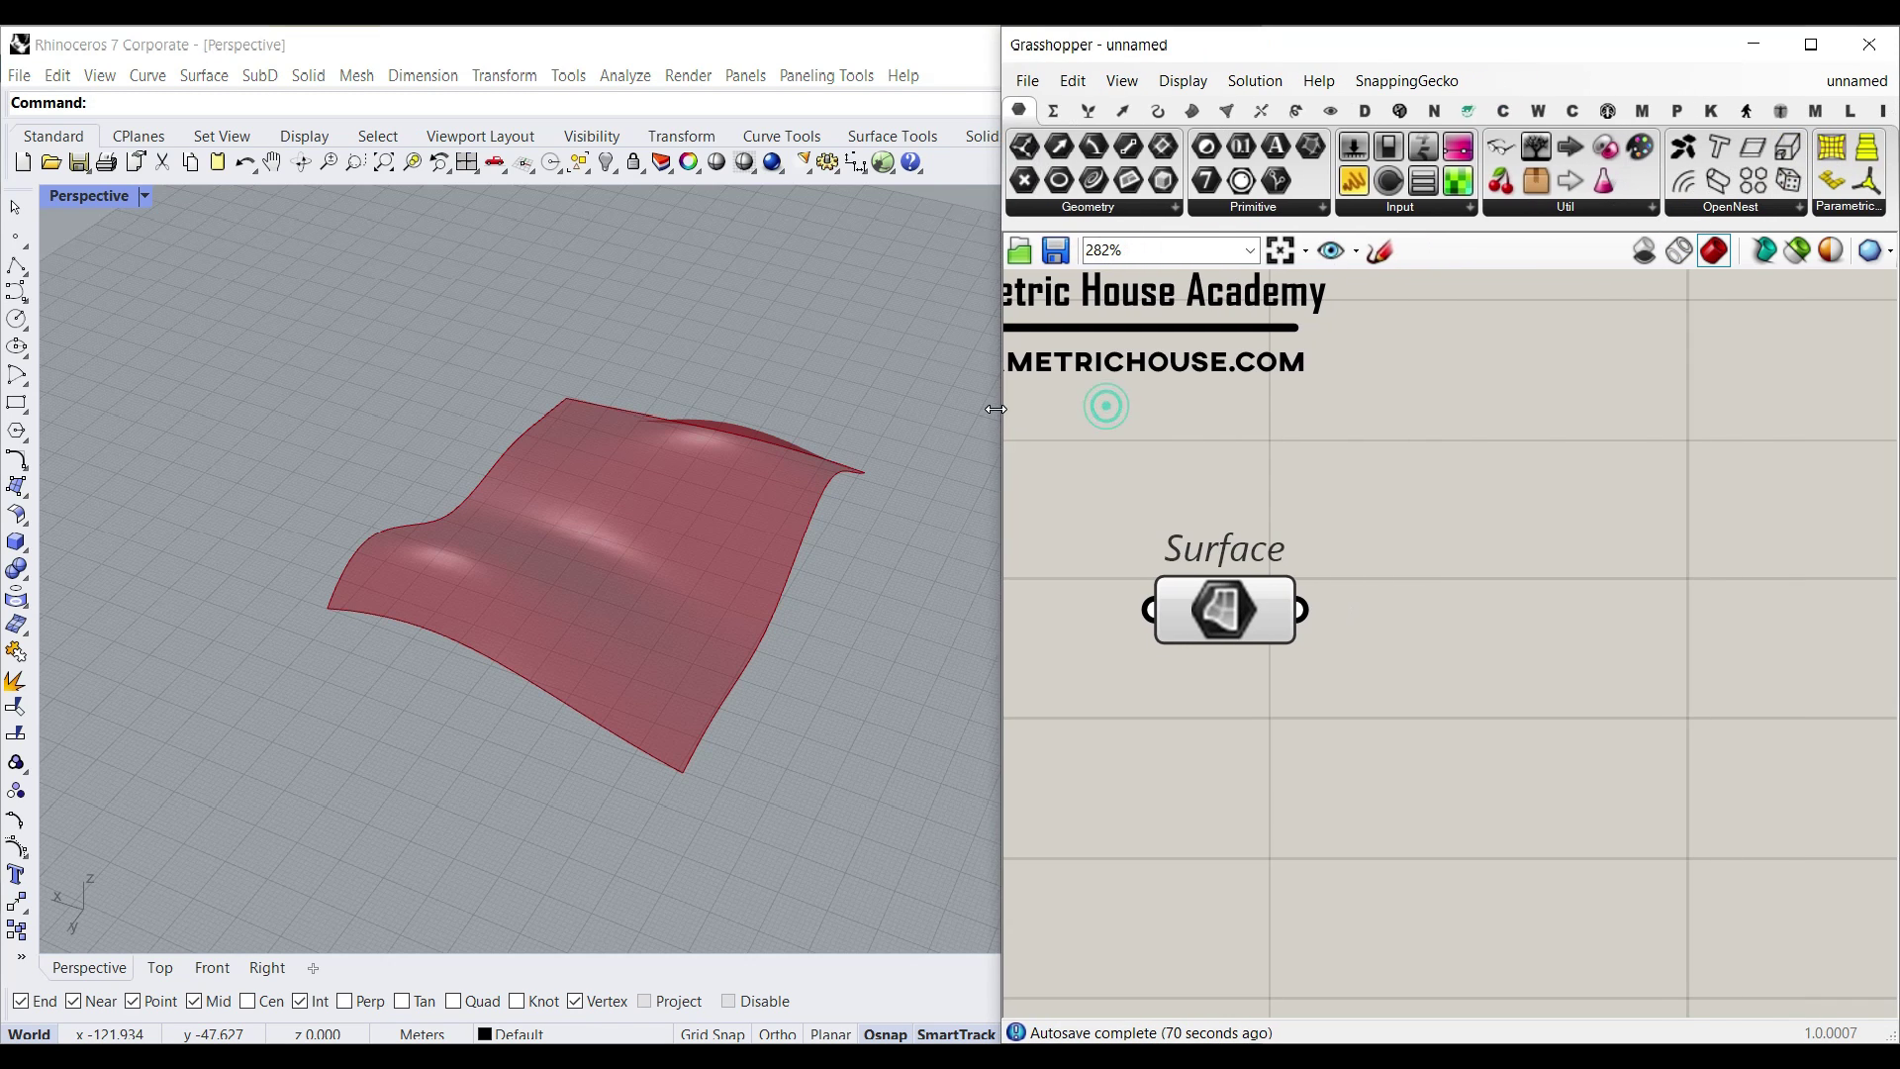
left_click(1853, 111)
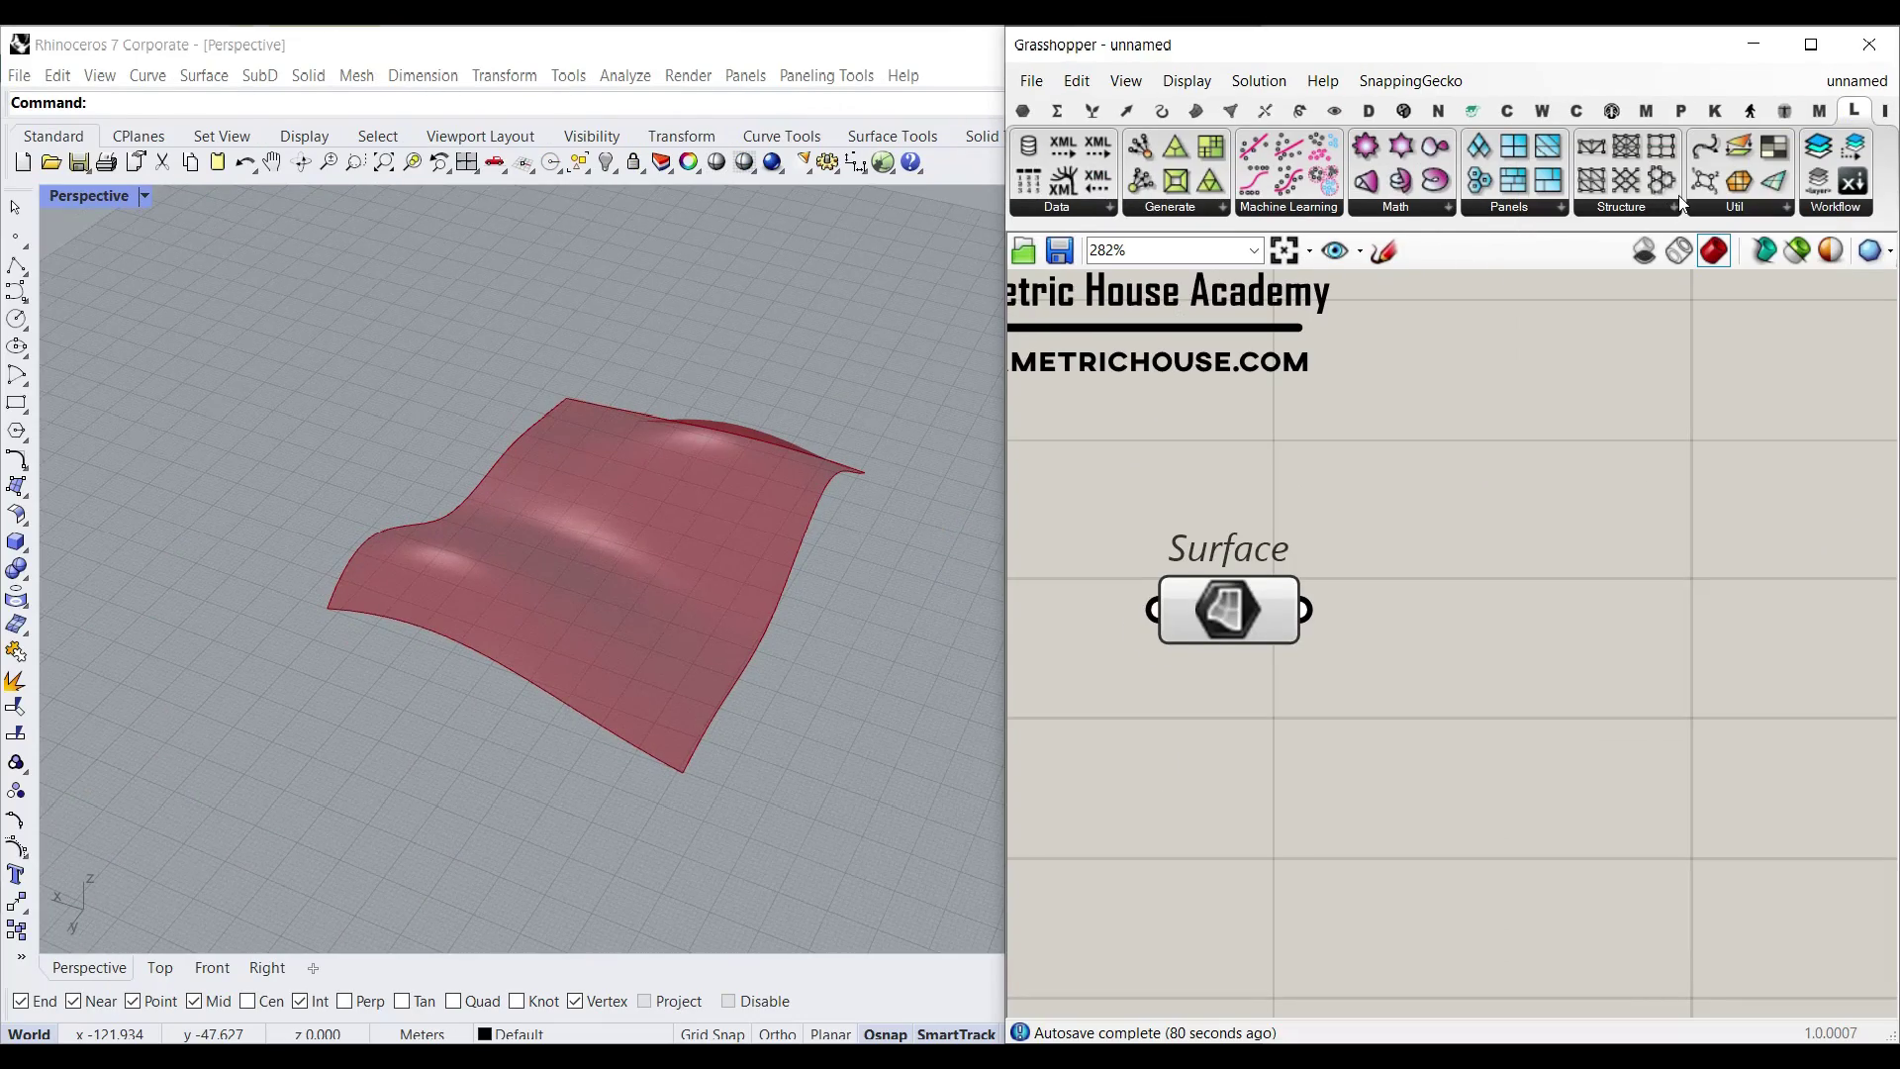
left_click(1674, 207)
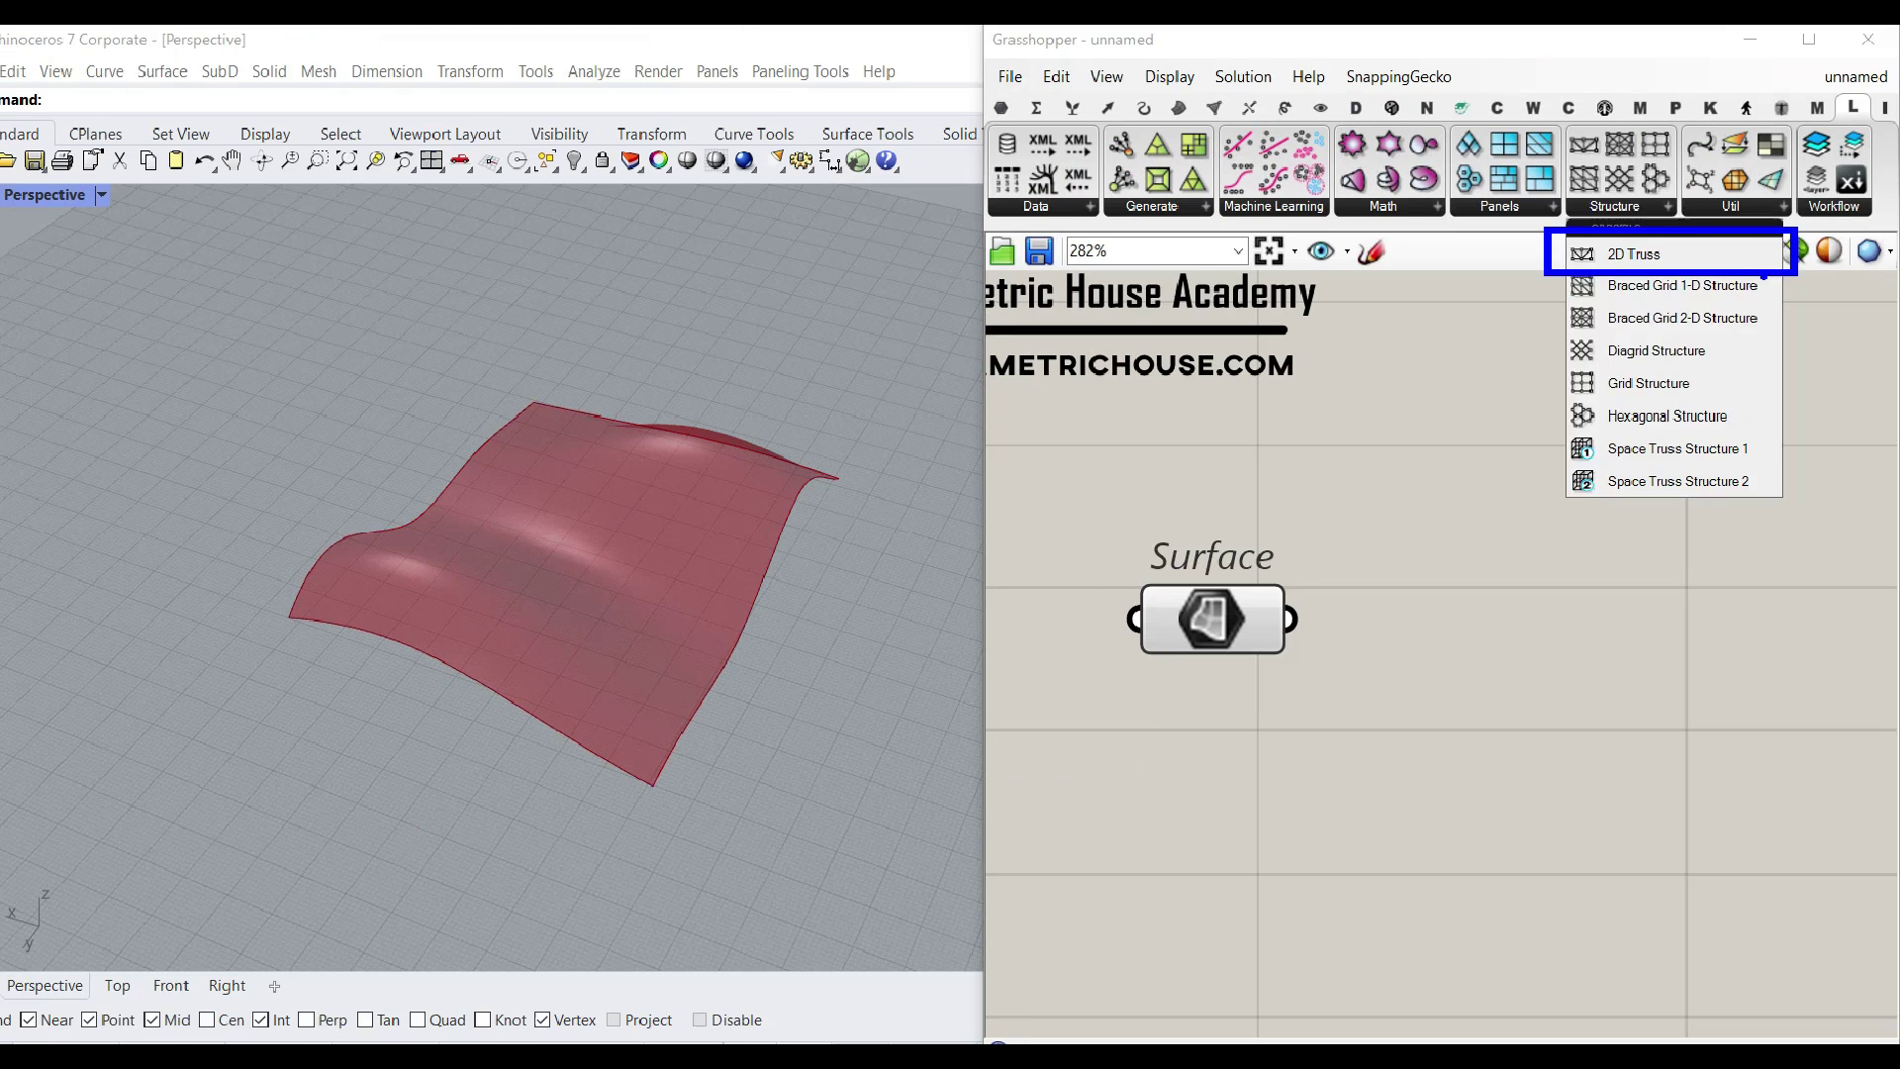
left_click_drag(1636, 247, 1632, 653)
right_click_drag(1320, 650, 1252, 609)
left_click_drag(1532, 611, 1555, 647)
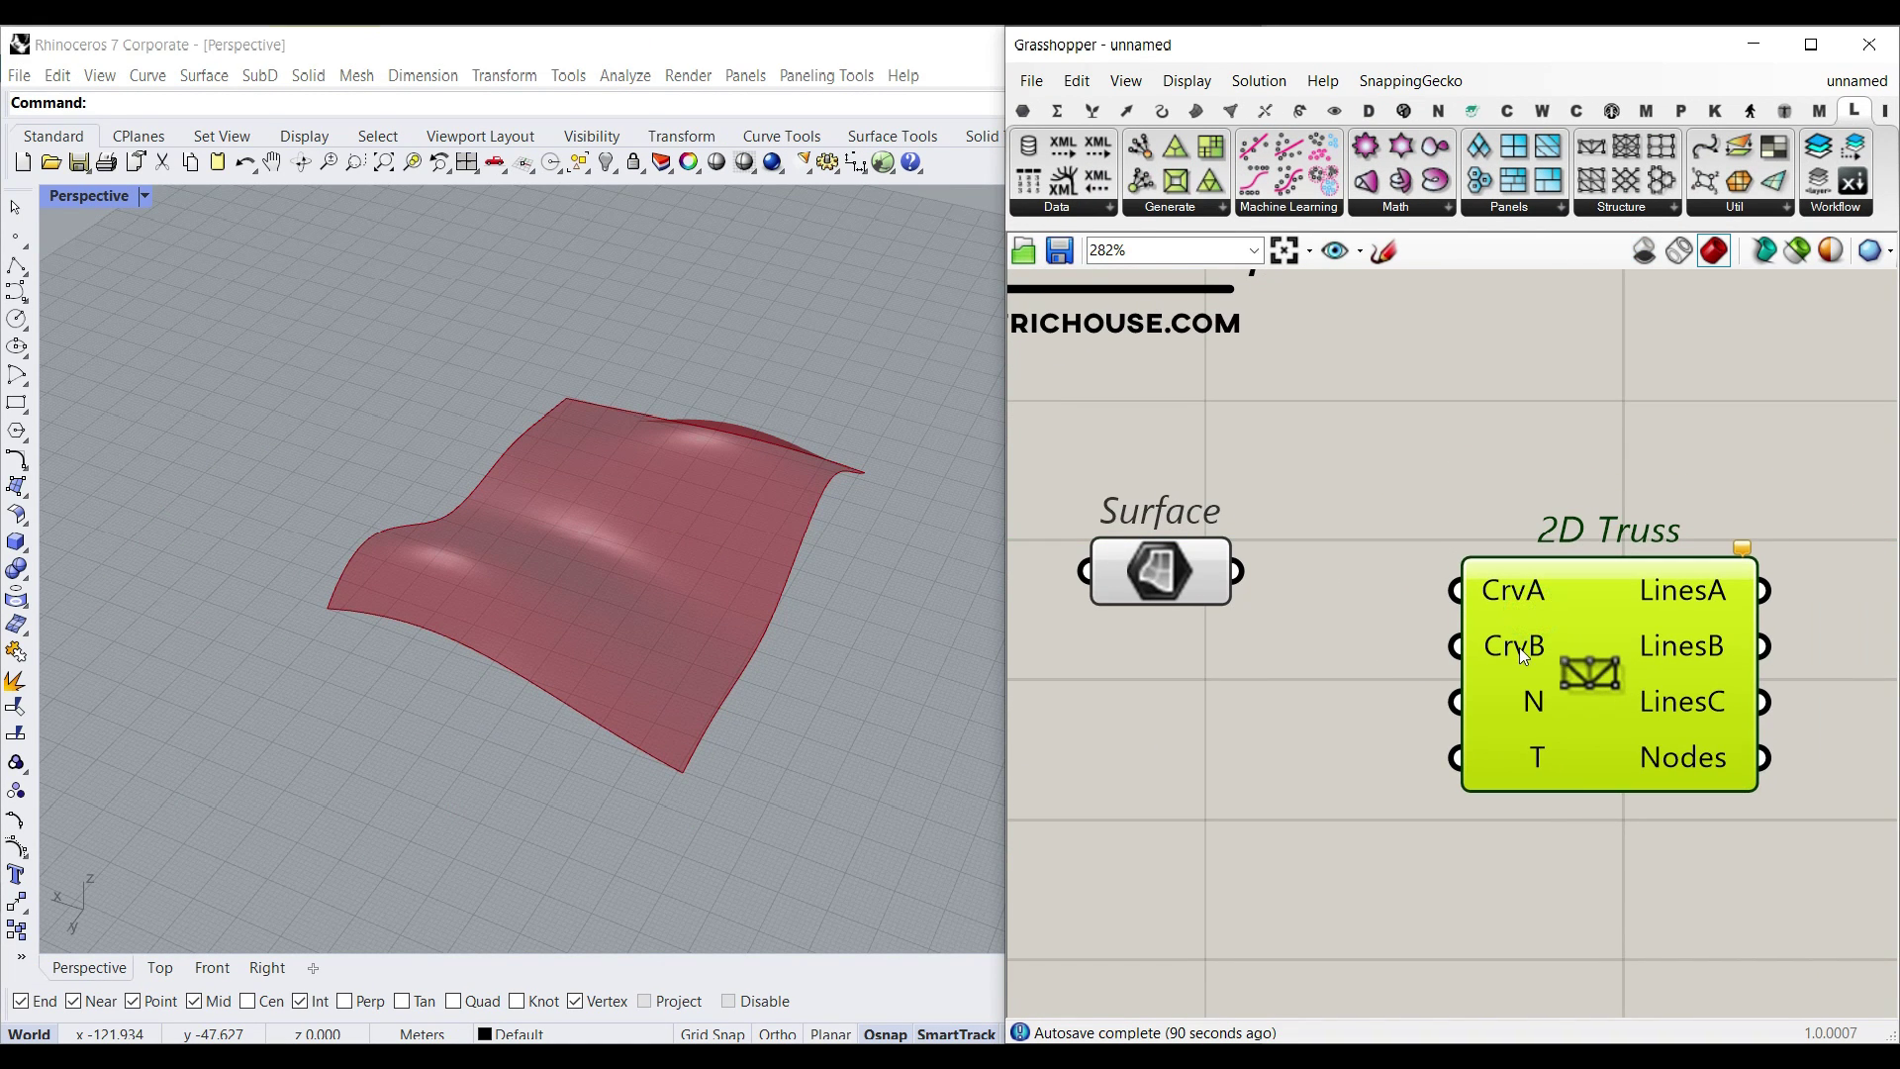
scroll(1553, 608, "up", 3)
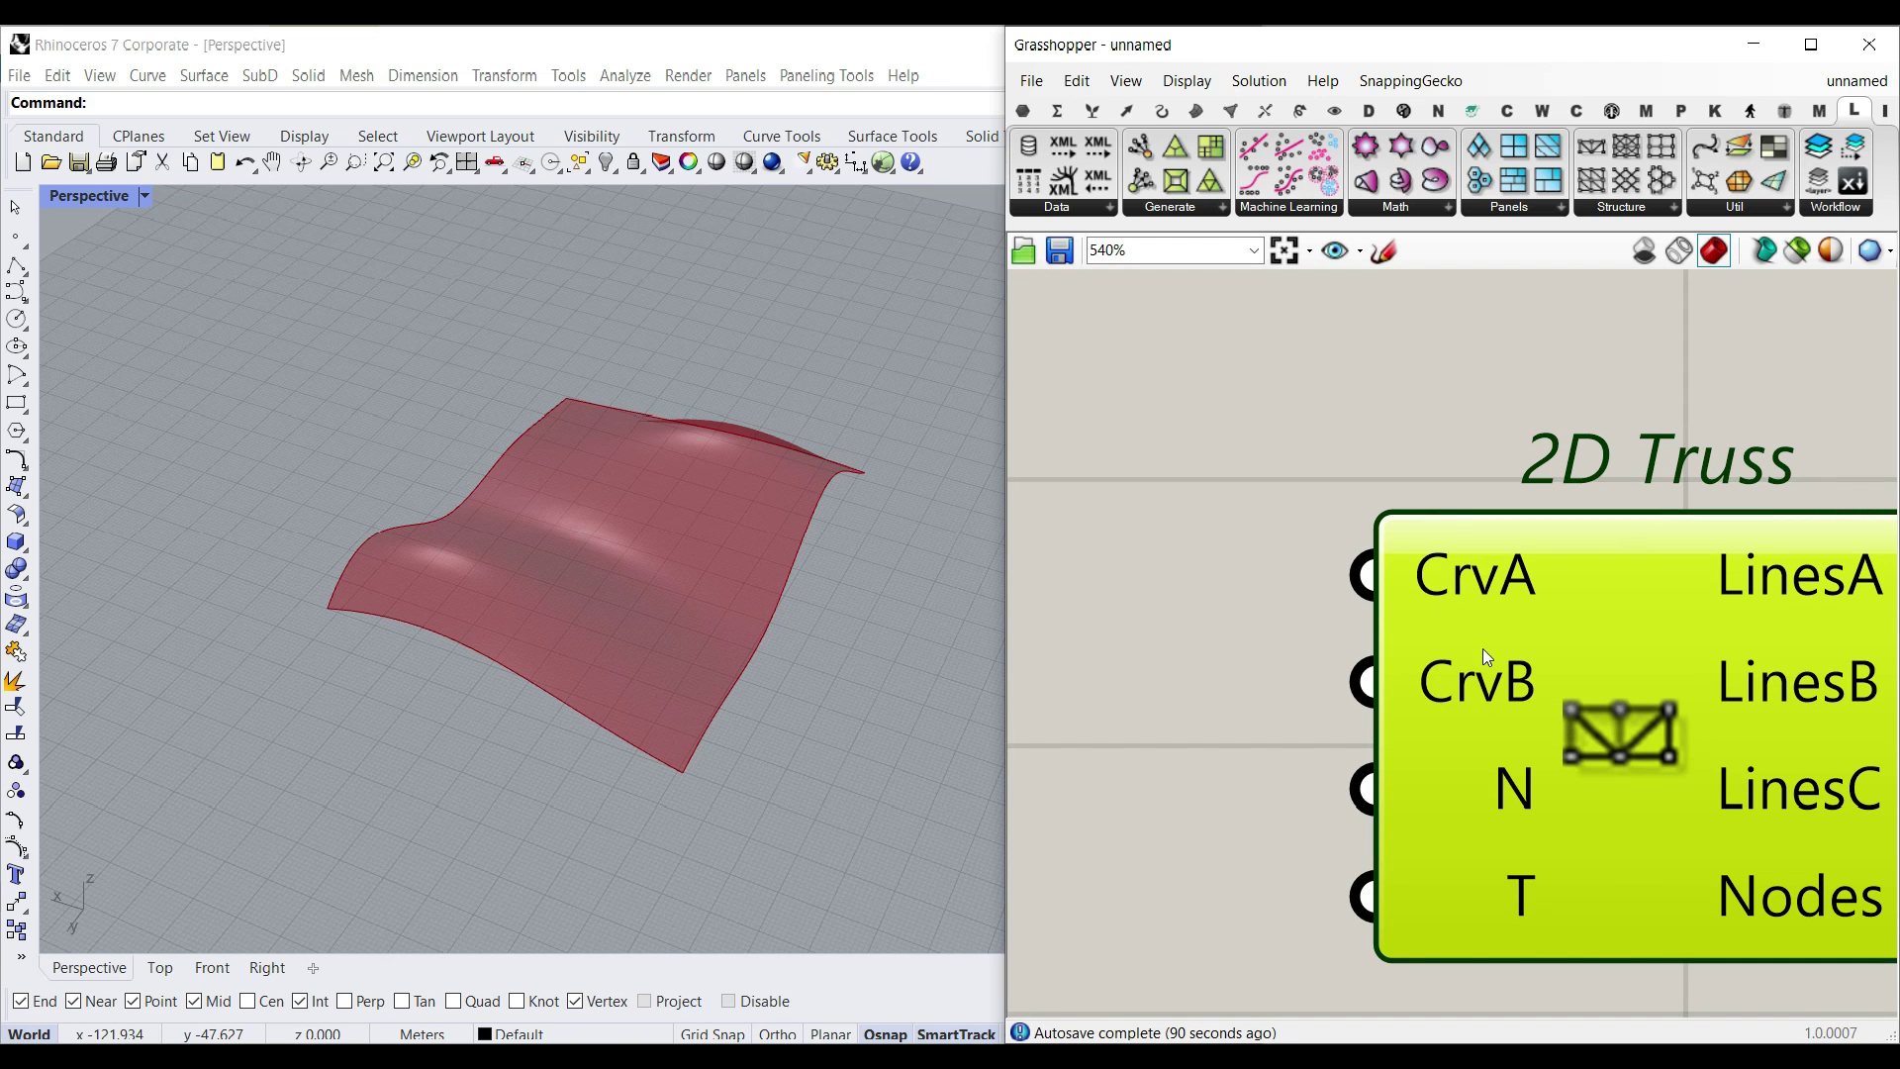
Step: Draw a wavy four-point control point curve in the Front view beside the surface, starting at about X 37, Z 20
left_click(17, 293)
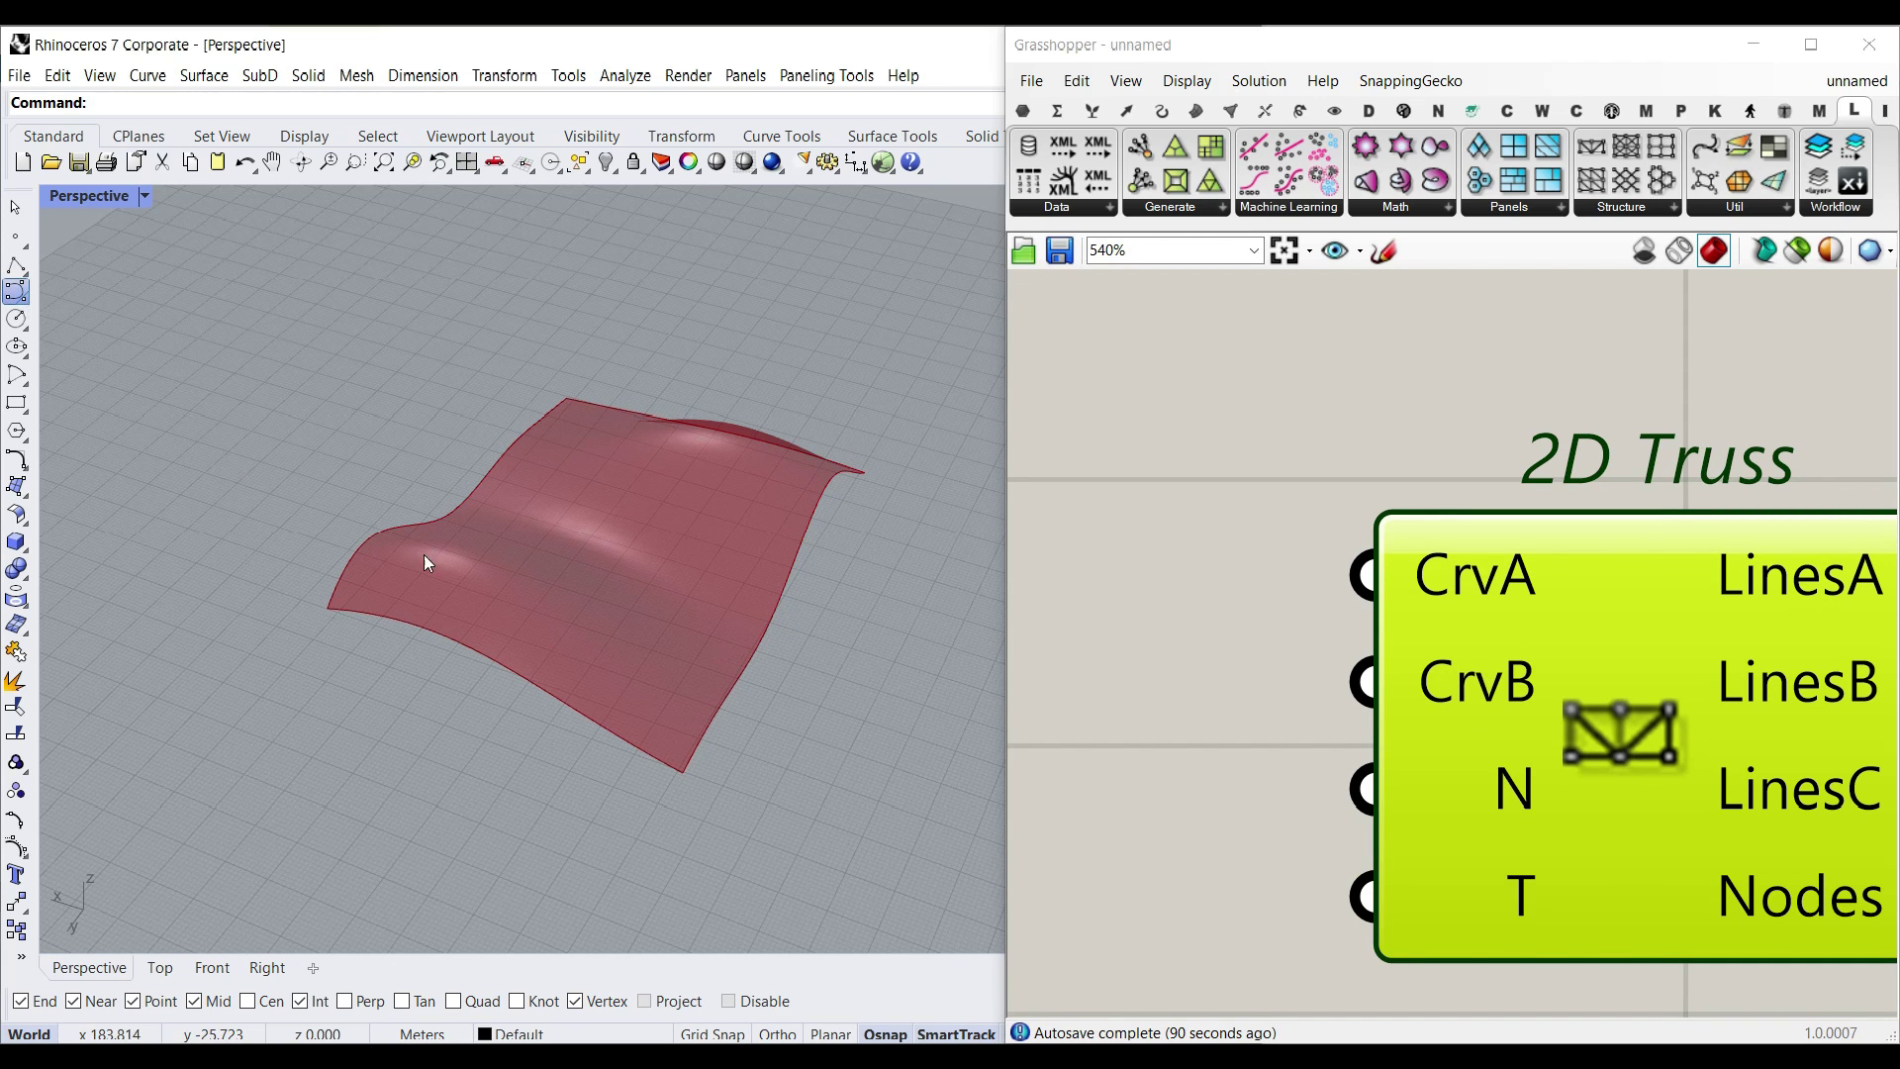
right_click_drag(423, 550, 879, 567)
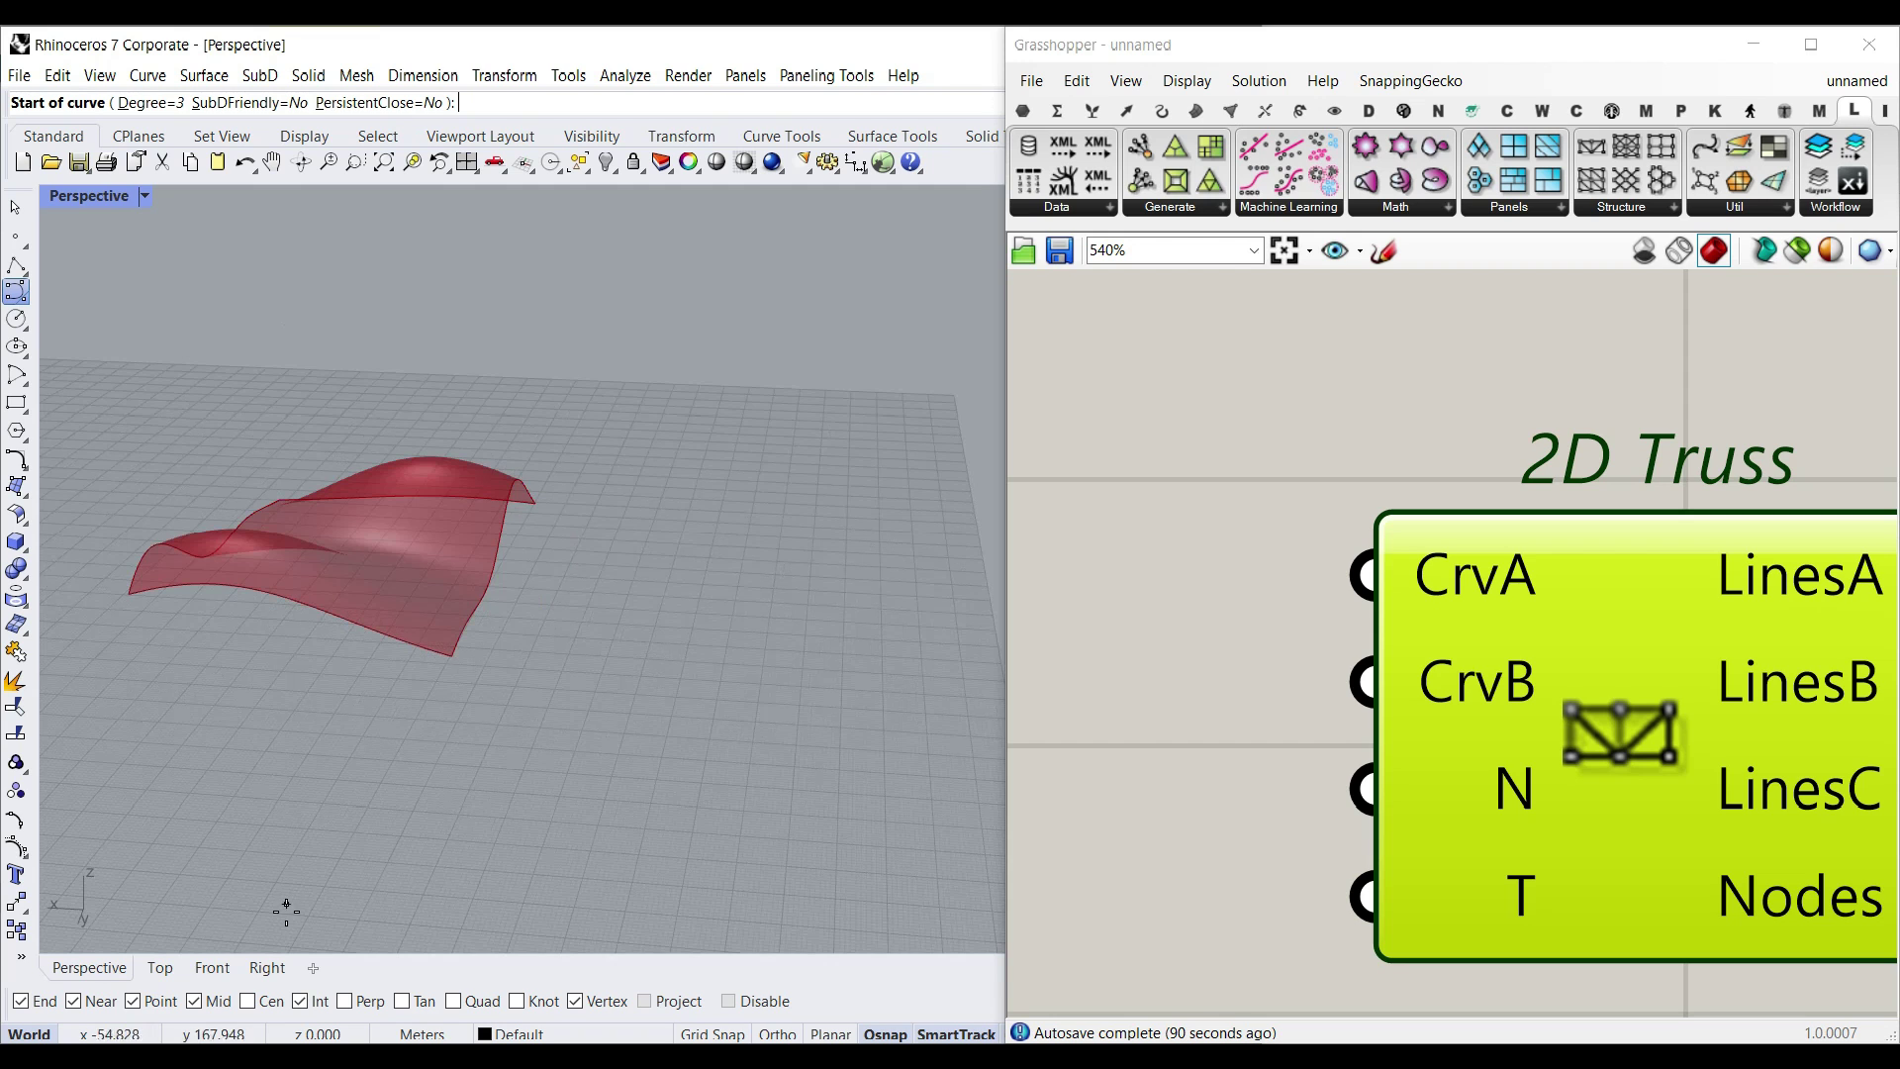
left_click(213, 967)
scroll(249, 649, "down", 8)
right_click_drag(619, 637, 527, 640)
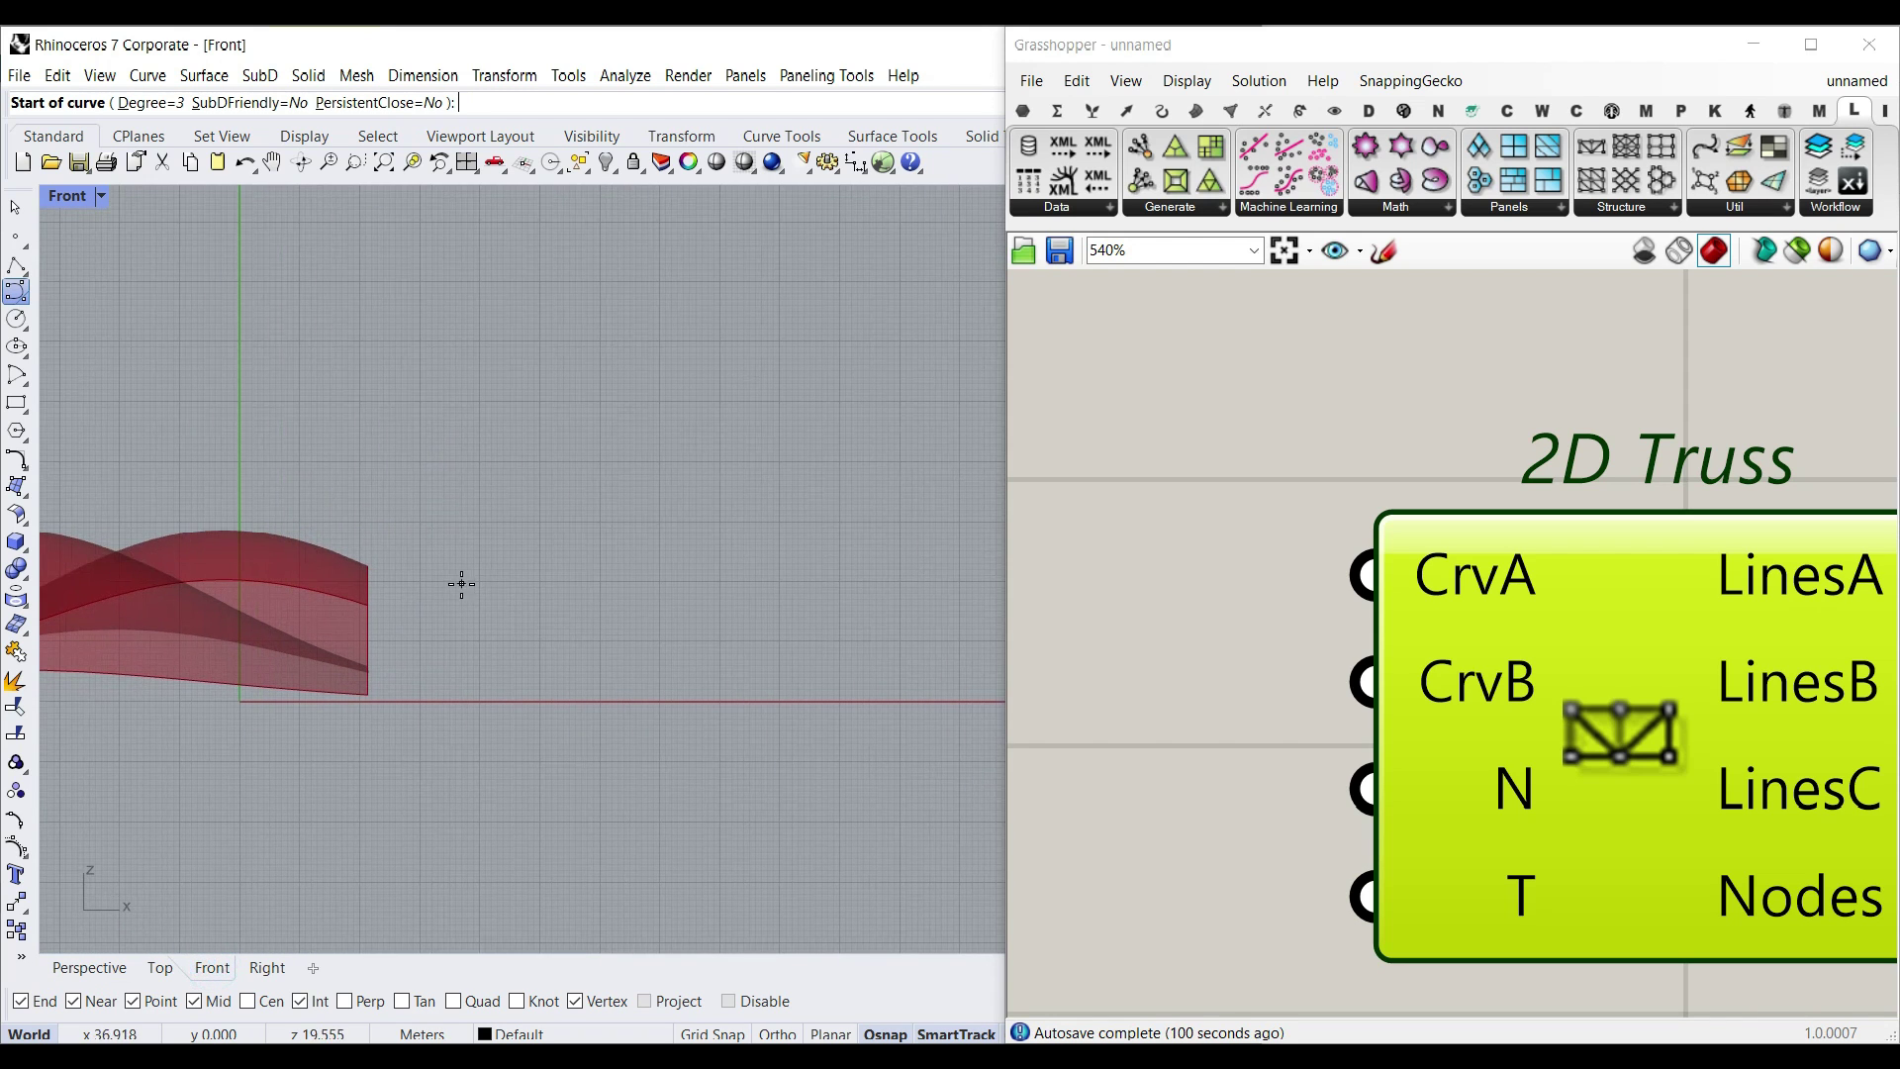
left_click(461, 584)
left_click(659, 593)
left_click(857, 518)
left_click(959, 571)
right_click(845, 618)
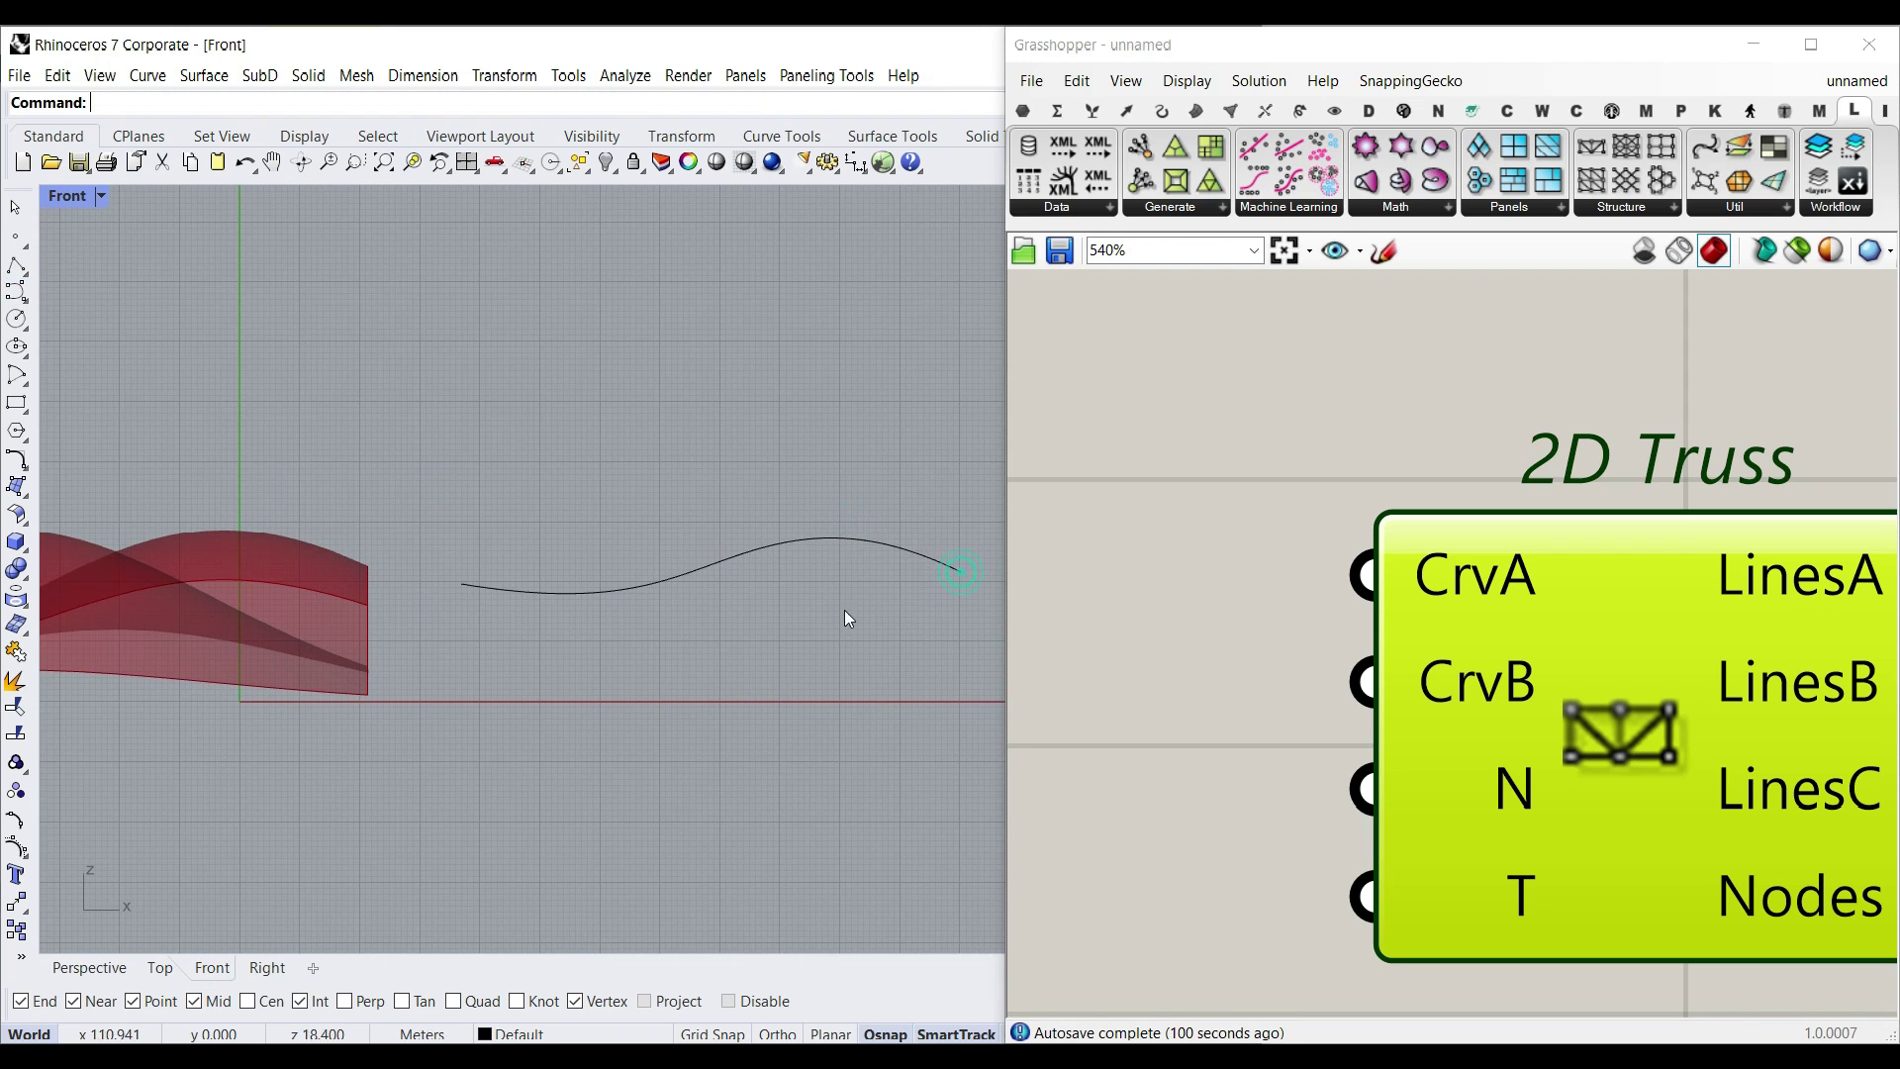
Step: Copy the wavy curve vertically downward in the Perspective view so two parallel curves stand one above the other
left_click(107, 978)
right_click_drag(381, 682, 446, 602)
scroll(446, 602, "down", 6)
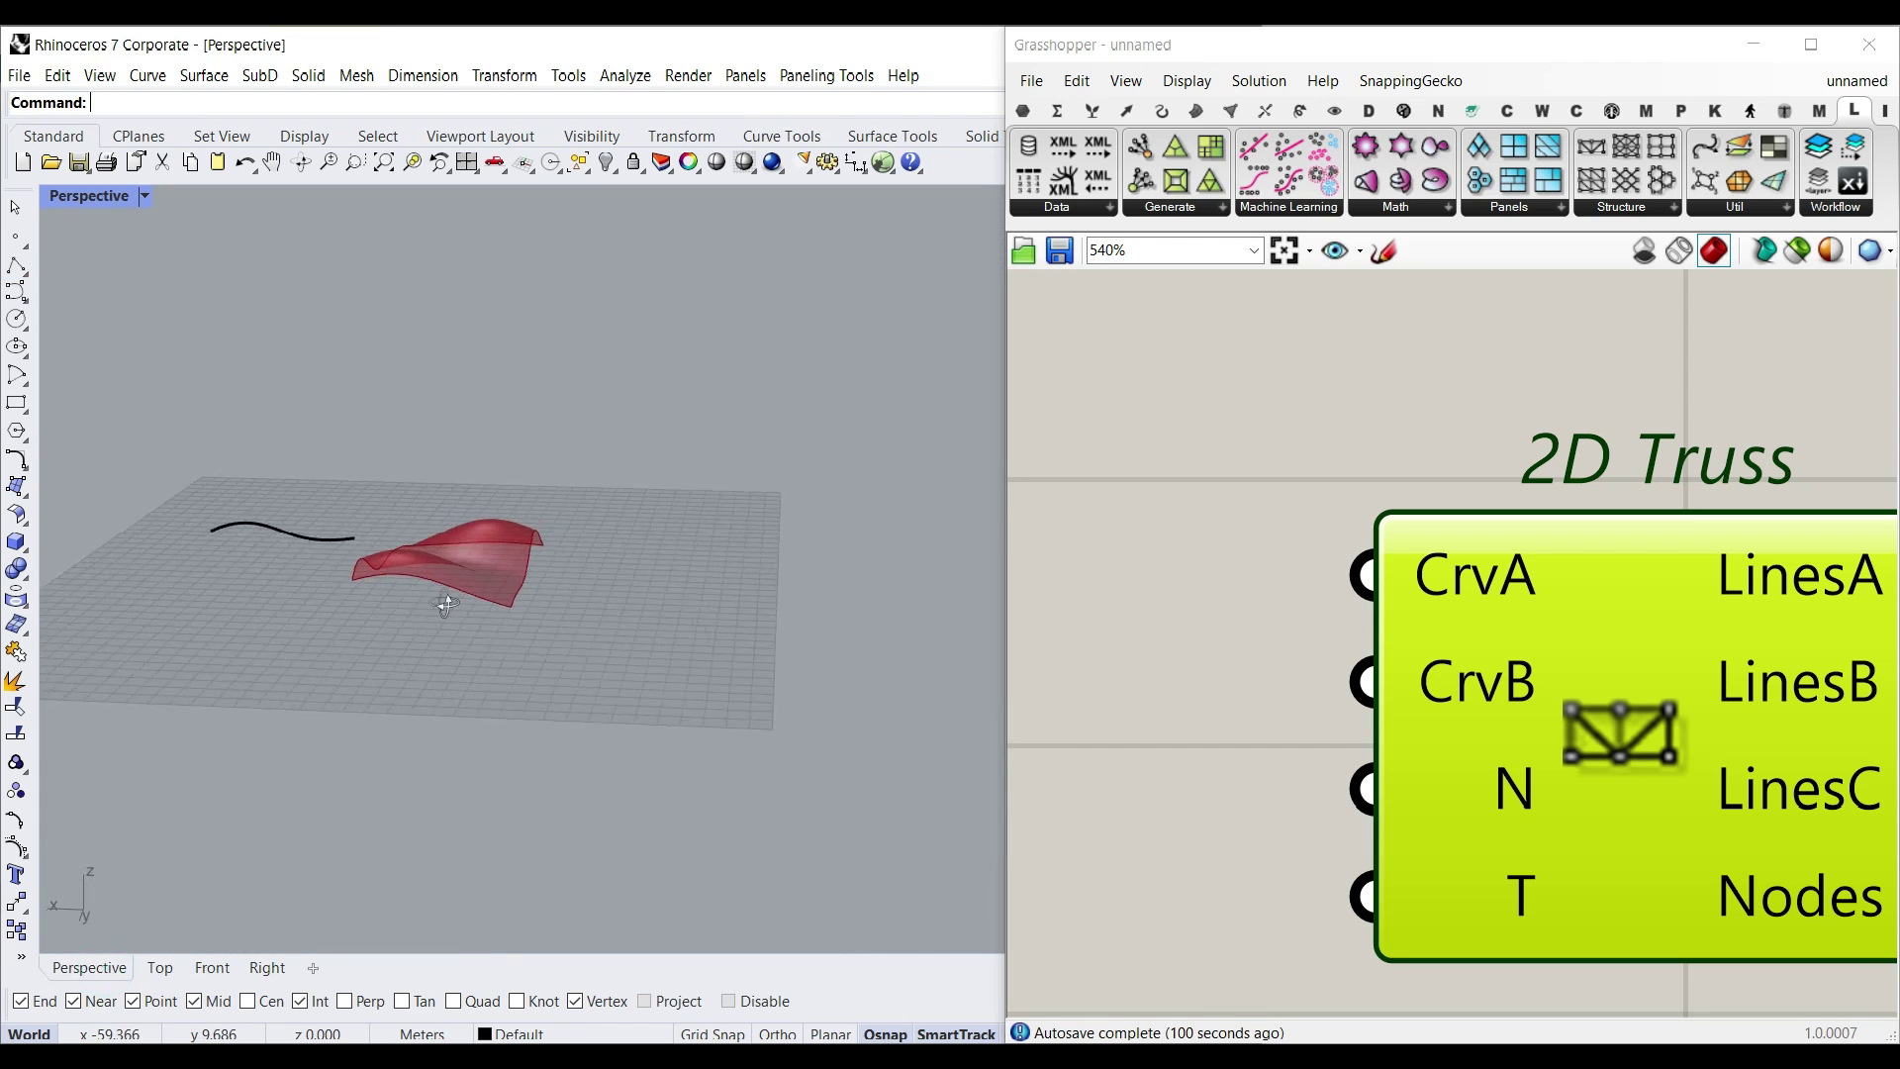
scroll(347, 544, "up", 7)
left_click(235, 523)
right_click_drag(259, 584, 461, 668)
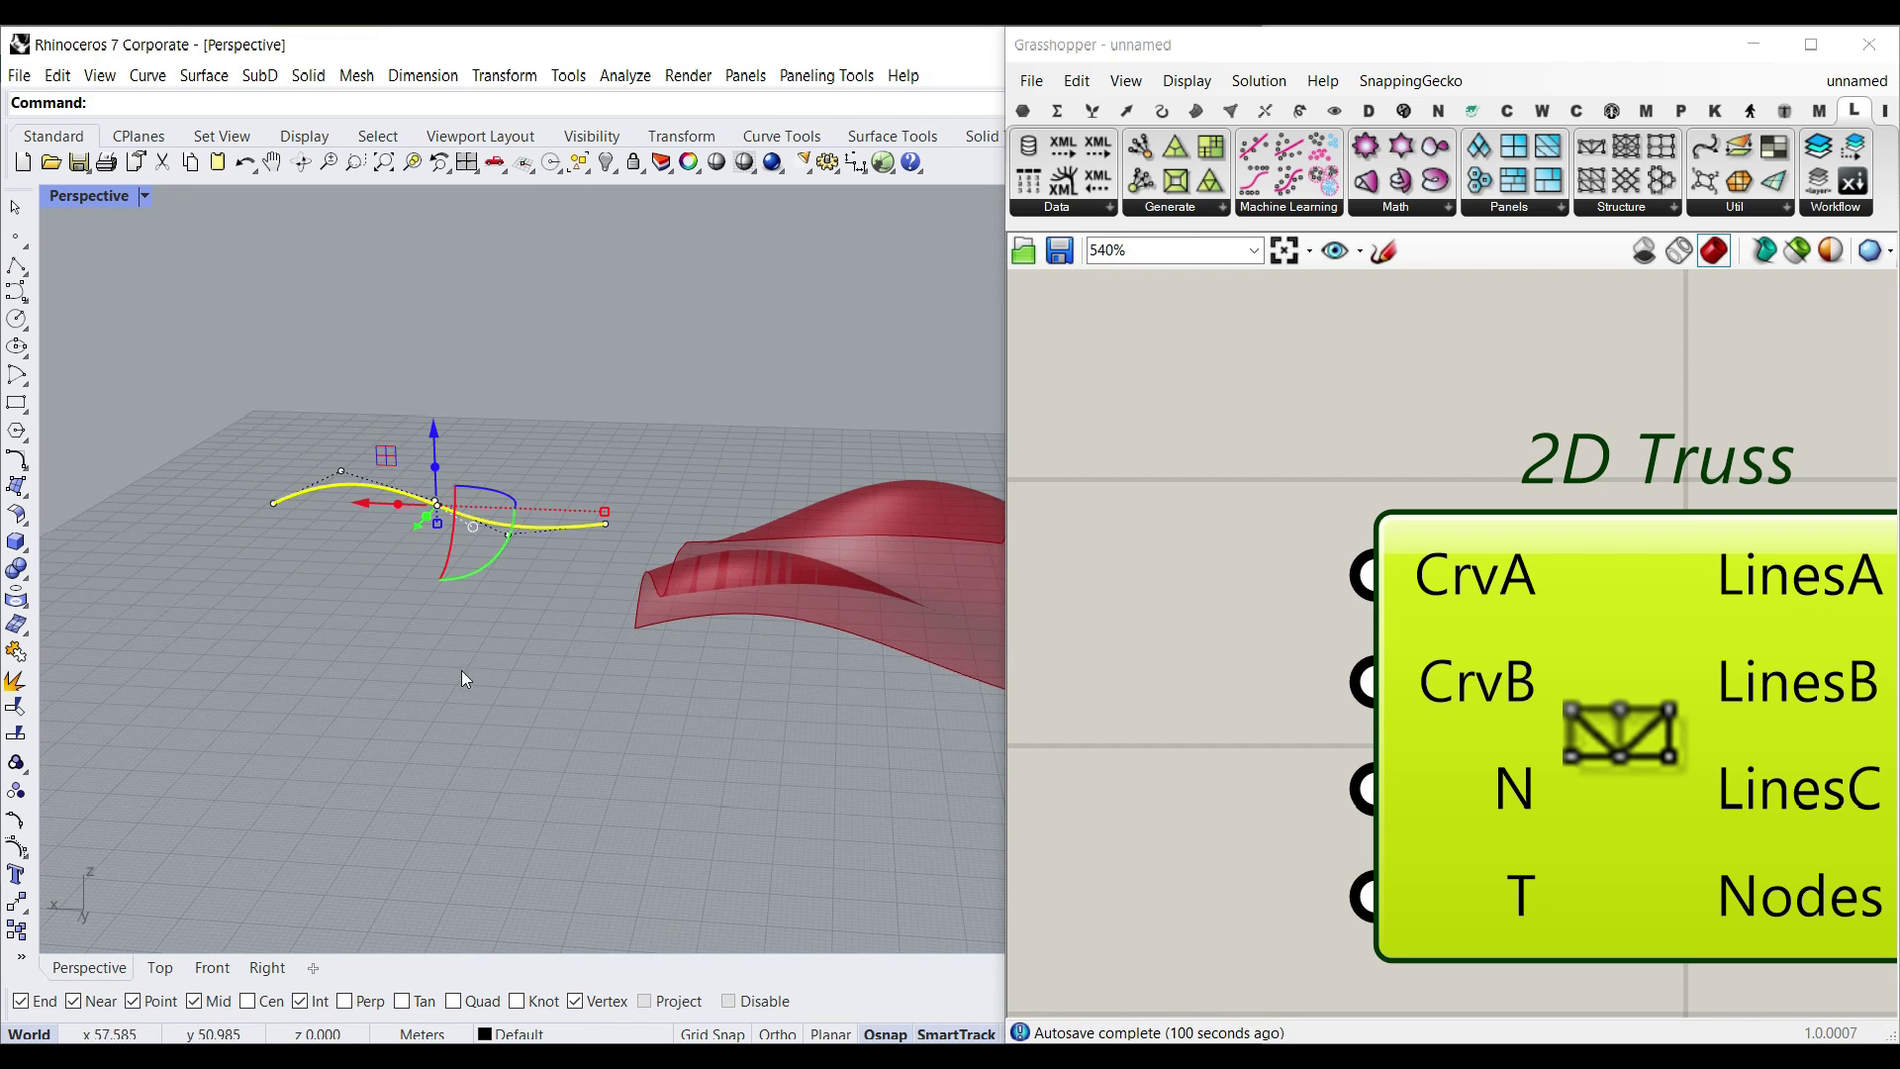
left_click_drag(432, 439, 432, 528, "alt")
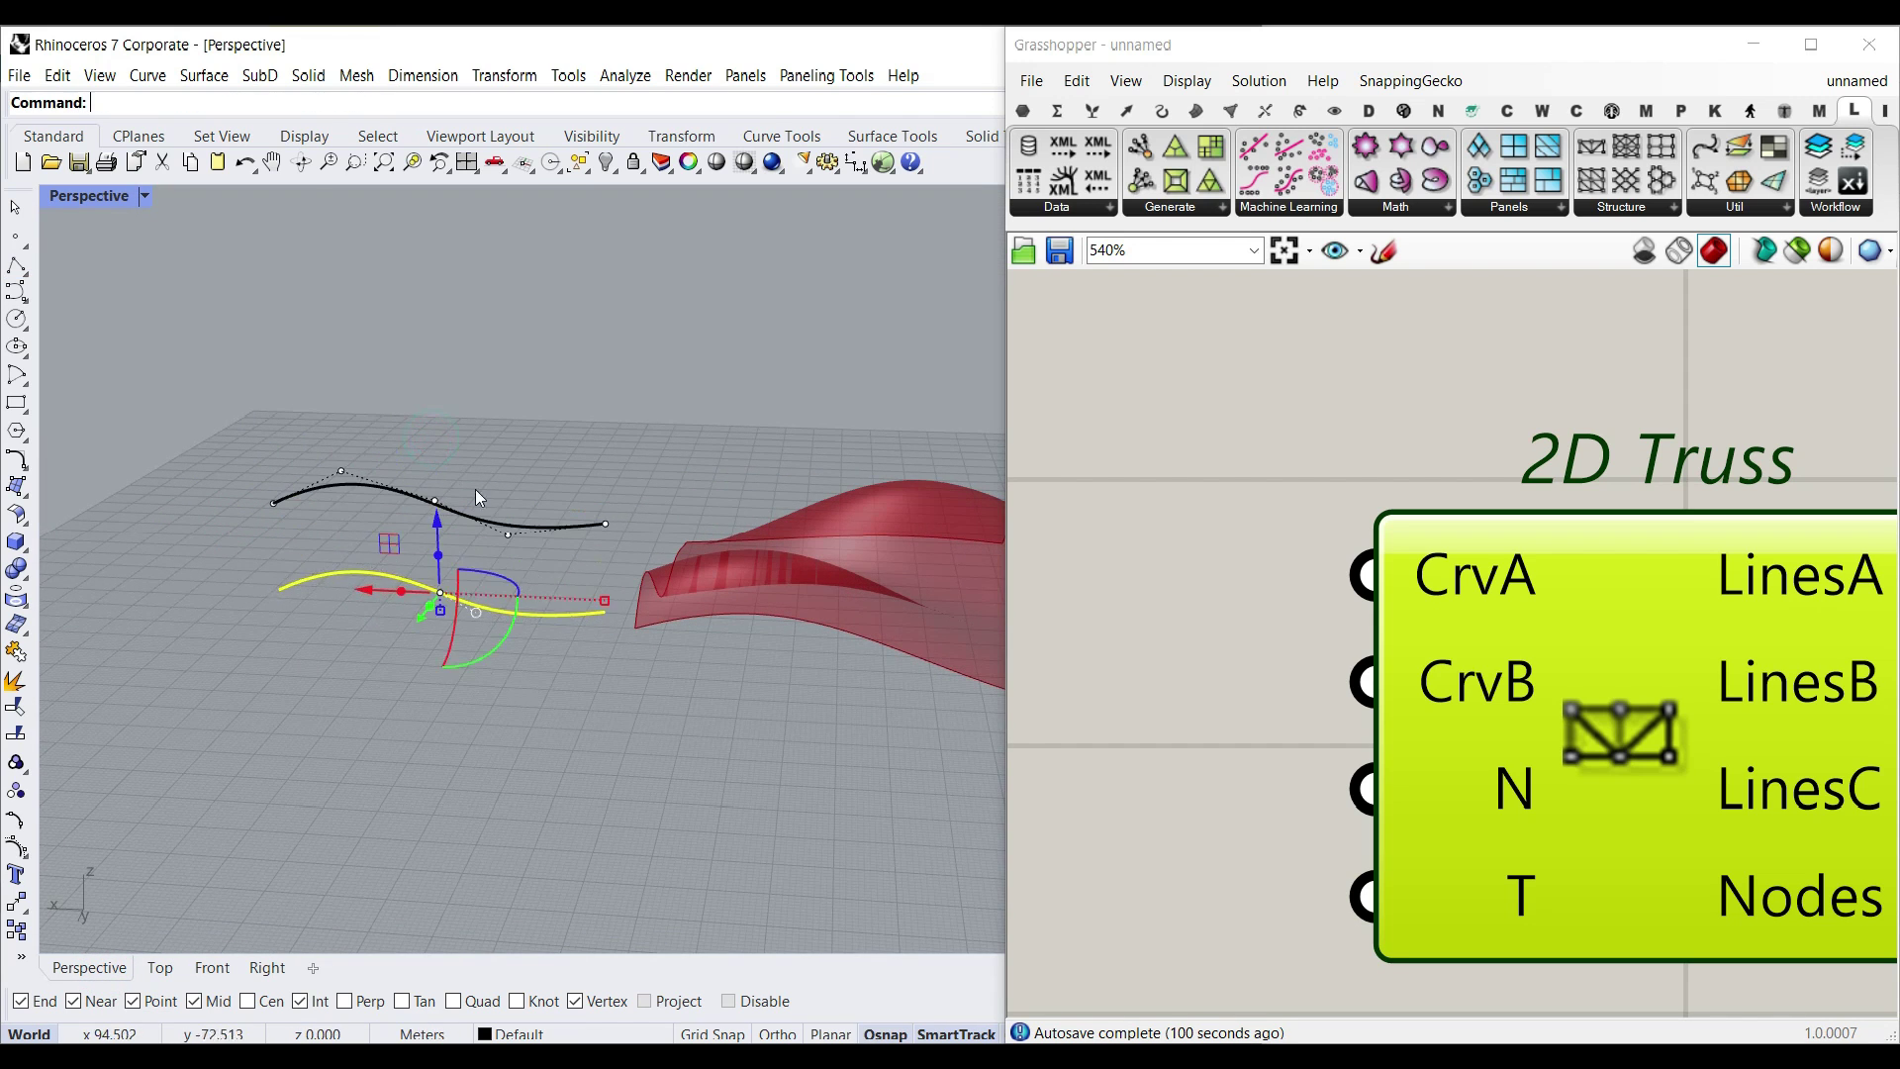
left_click(532, 440)
Step: Reference the upper curve as CrvA and the lower curve as CrvB of the 2D Truss
right_click(1524, 592)
left_click(1603, 862)
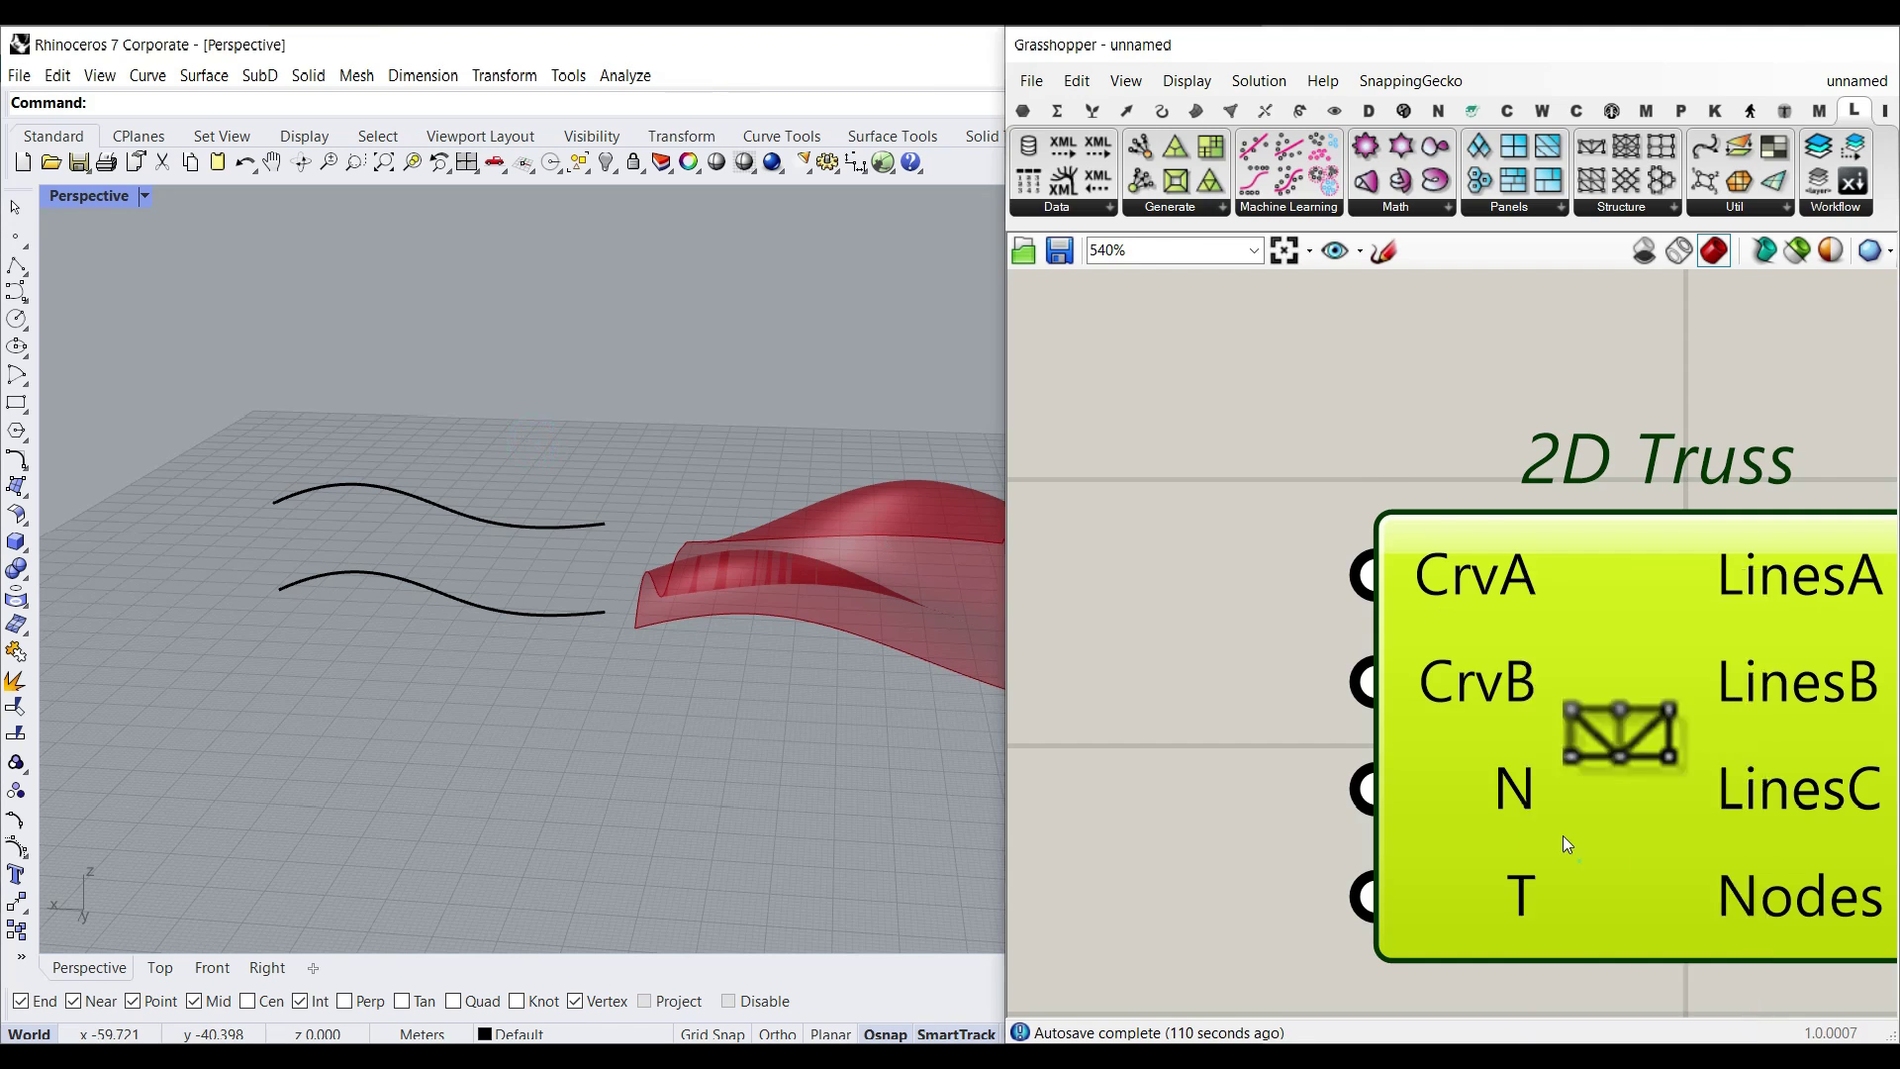
left_click(446, 503)
right_click(1491, 692)
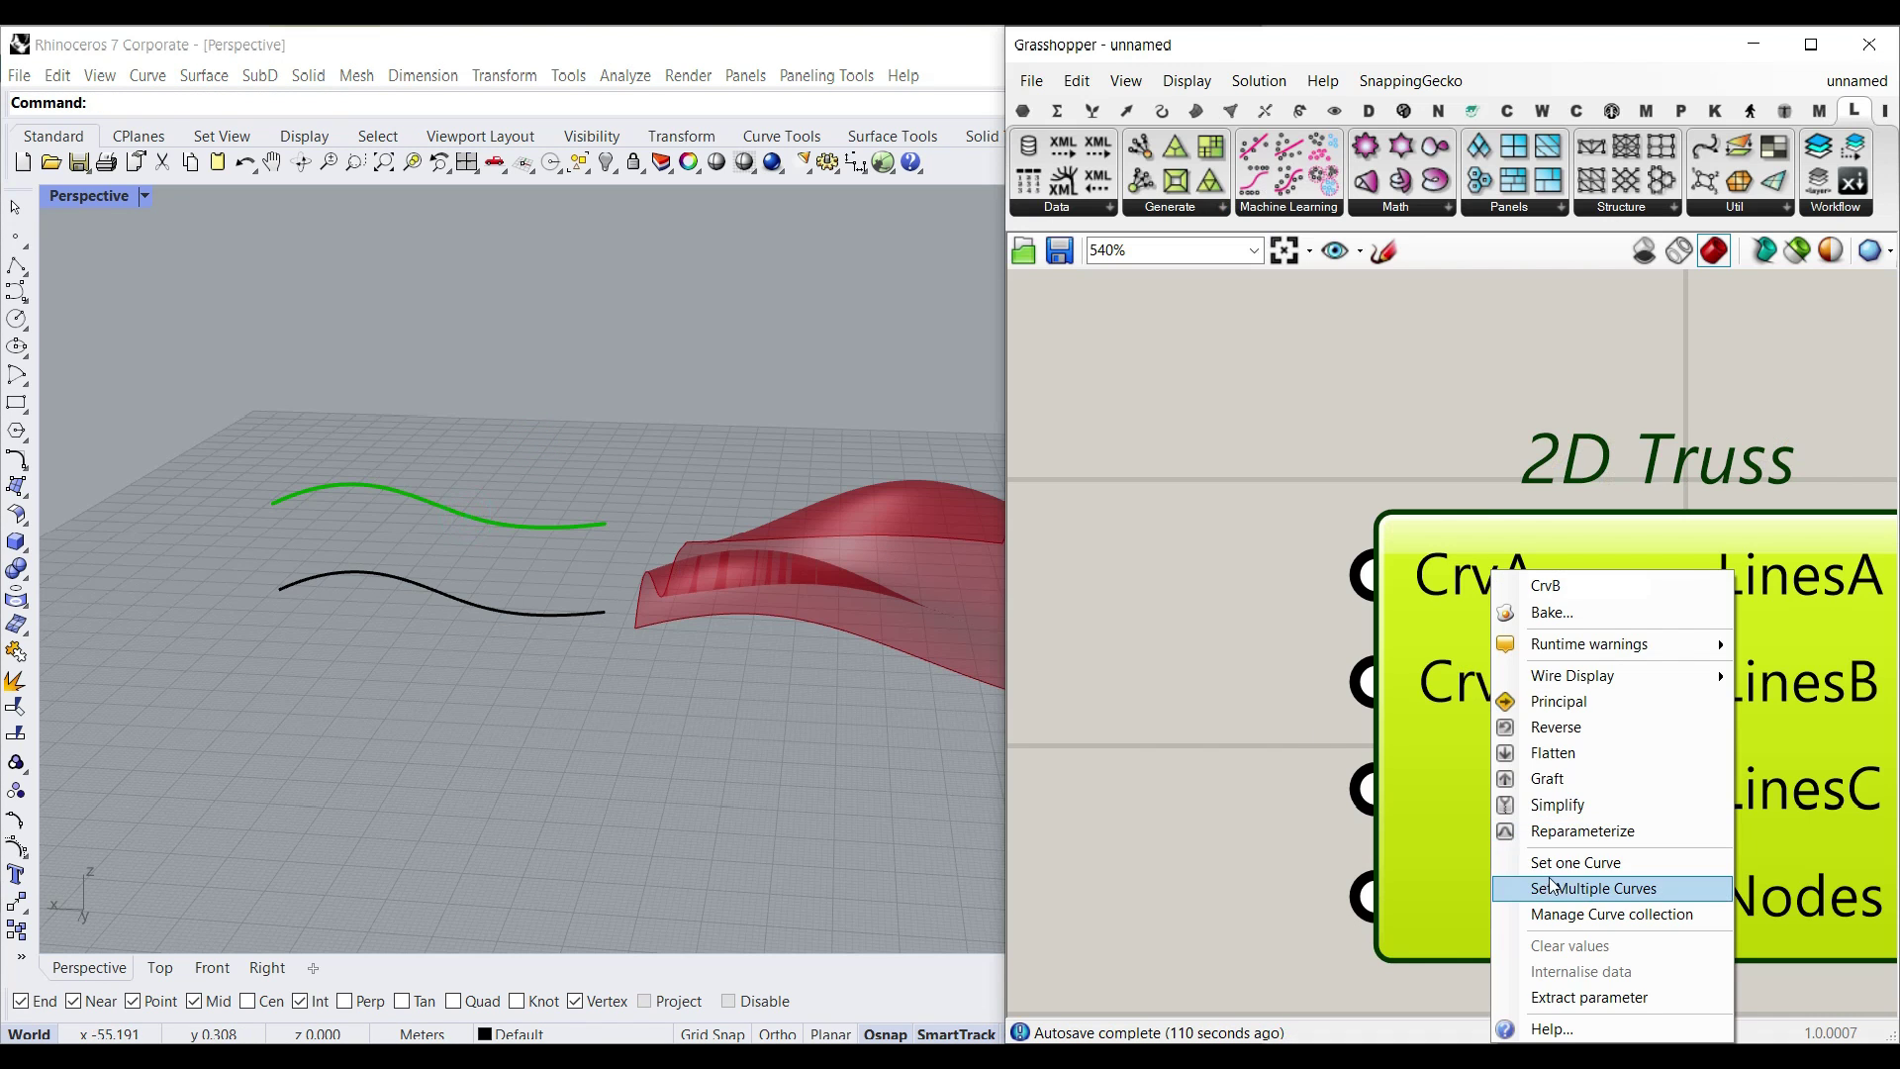
left_click(1548, 860)
left_click(487, 606)
Step: Add a number slider starting at 3, connect it to the 2D Truss N input and set it to 5
right_click_drag(1128, 792, 1333, 762)
double_click(1333, 762)
type("3")
left_click(1307, 743)
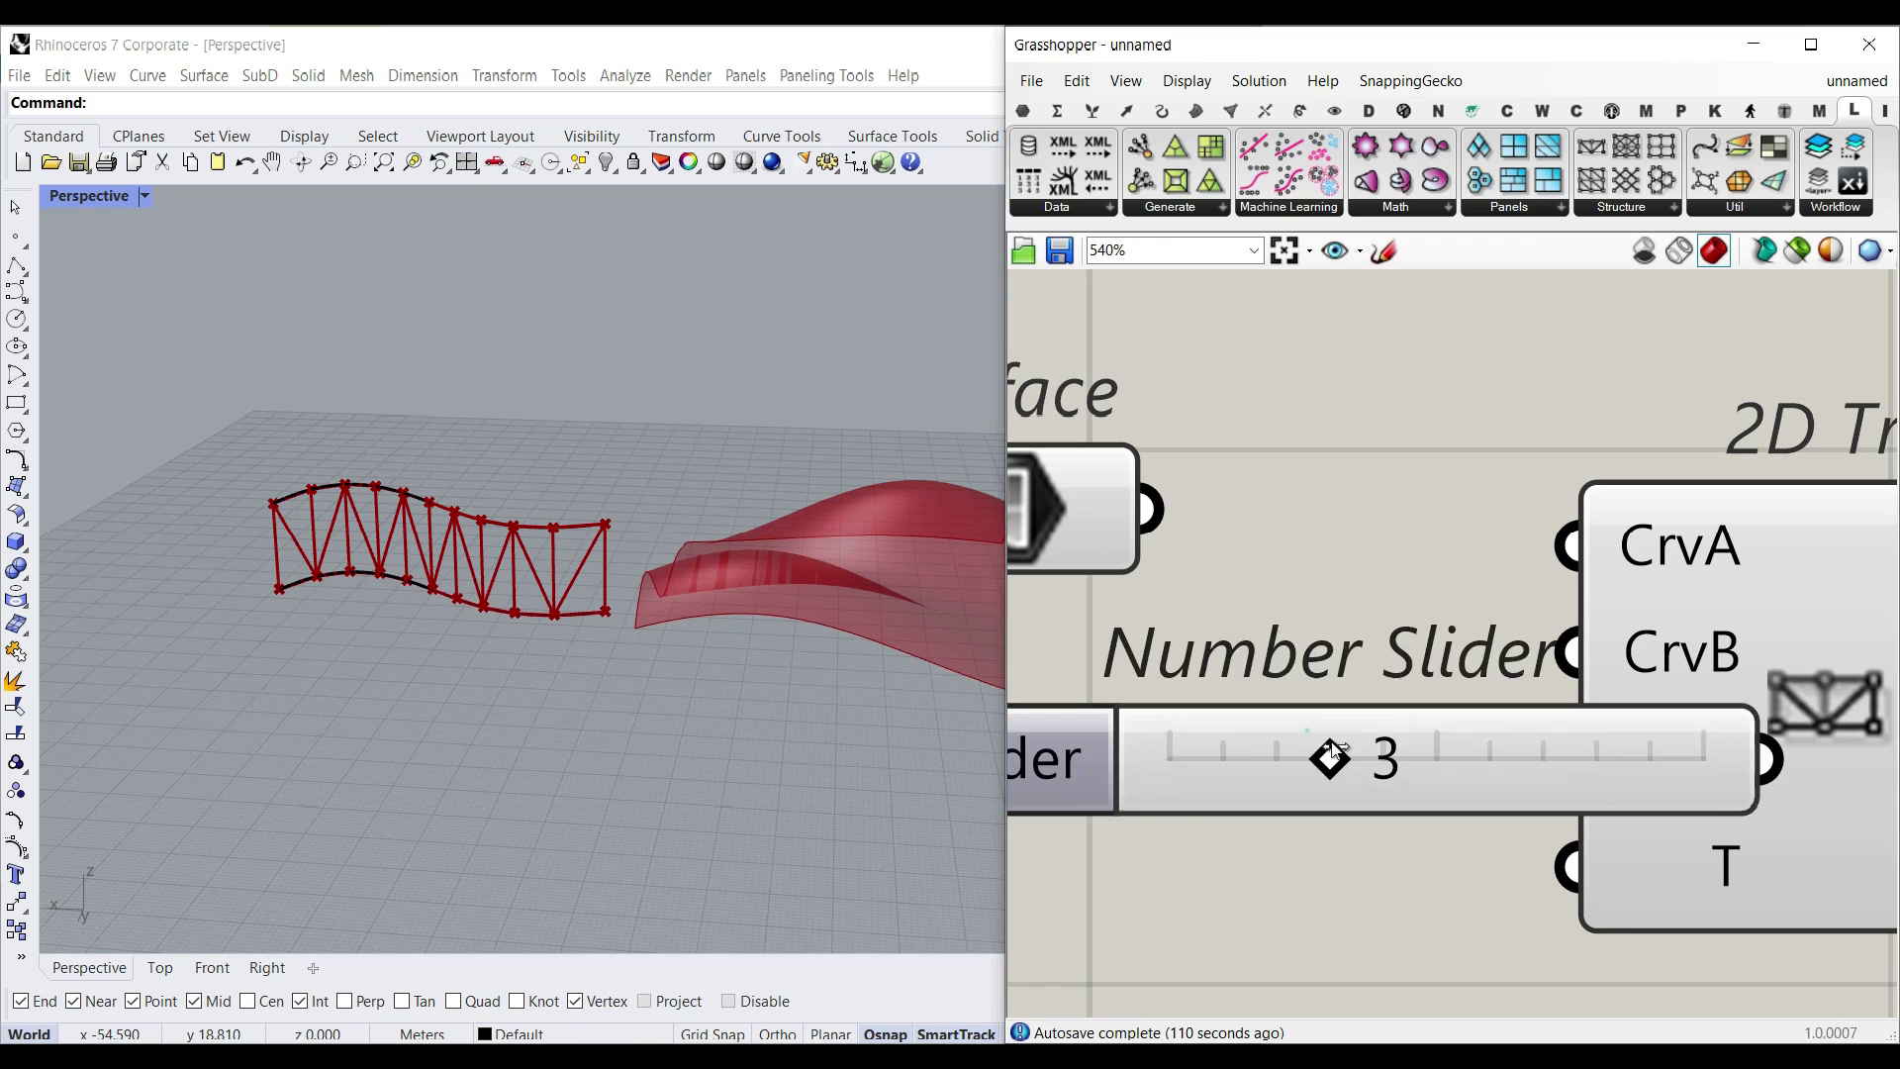
left_click_drag(1586, 762, 1319, 767)
left_click_drag(1489, 767, 1573, 758)
right_click_drag(1452, 784, 1491, 775)
left_click_drag(1178, 762, 1243, 763)
right_click_drag(1344, 766, 1527, 716)
scroll(1527, 716, "down", 3)
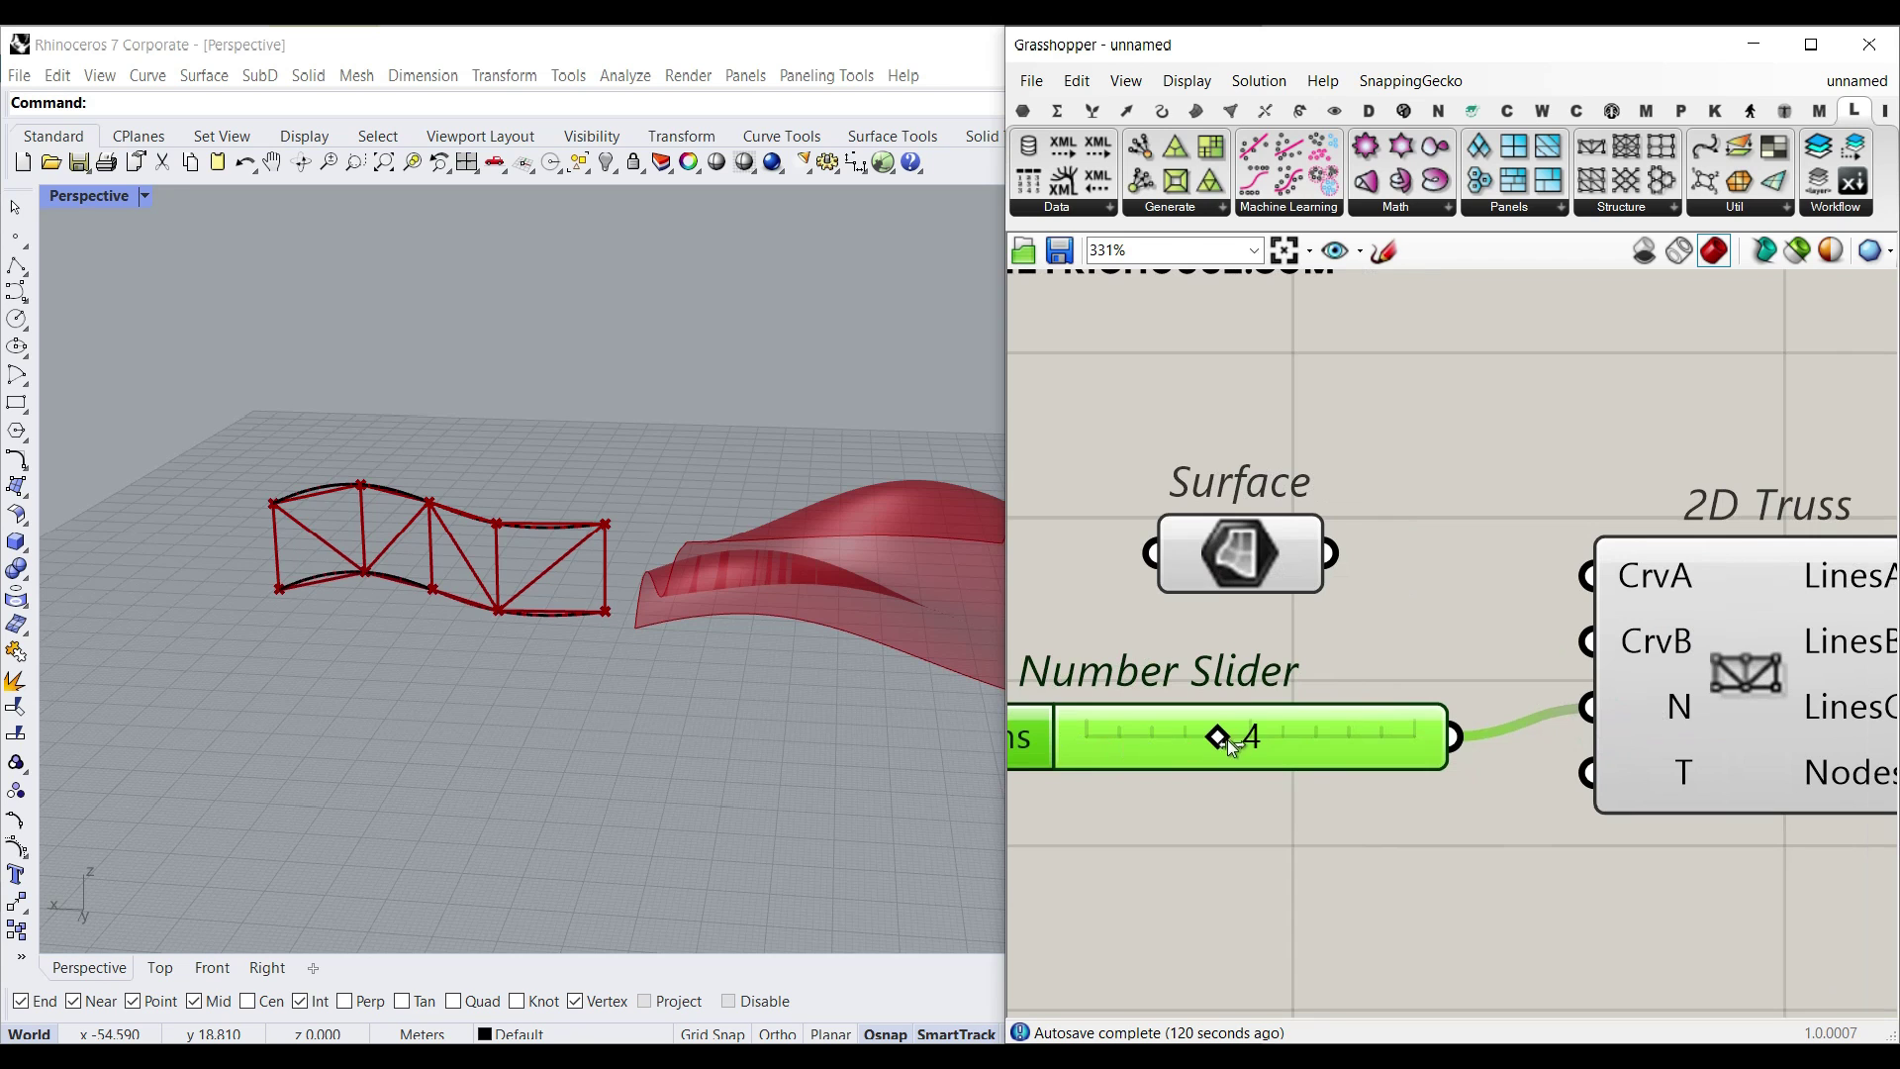
mouse_move(1230, 747)
left_mouse_down()
mouse_move(1156, 742)
mouse_move(1292, 740)
mouse_move(1267, 747)
left_mouse_up()
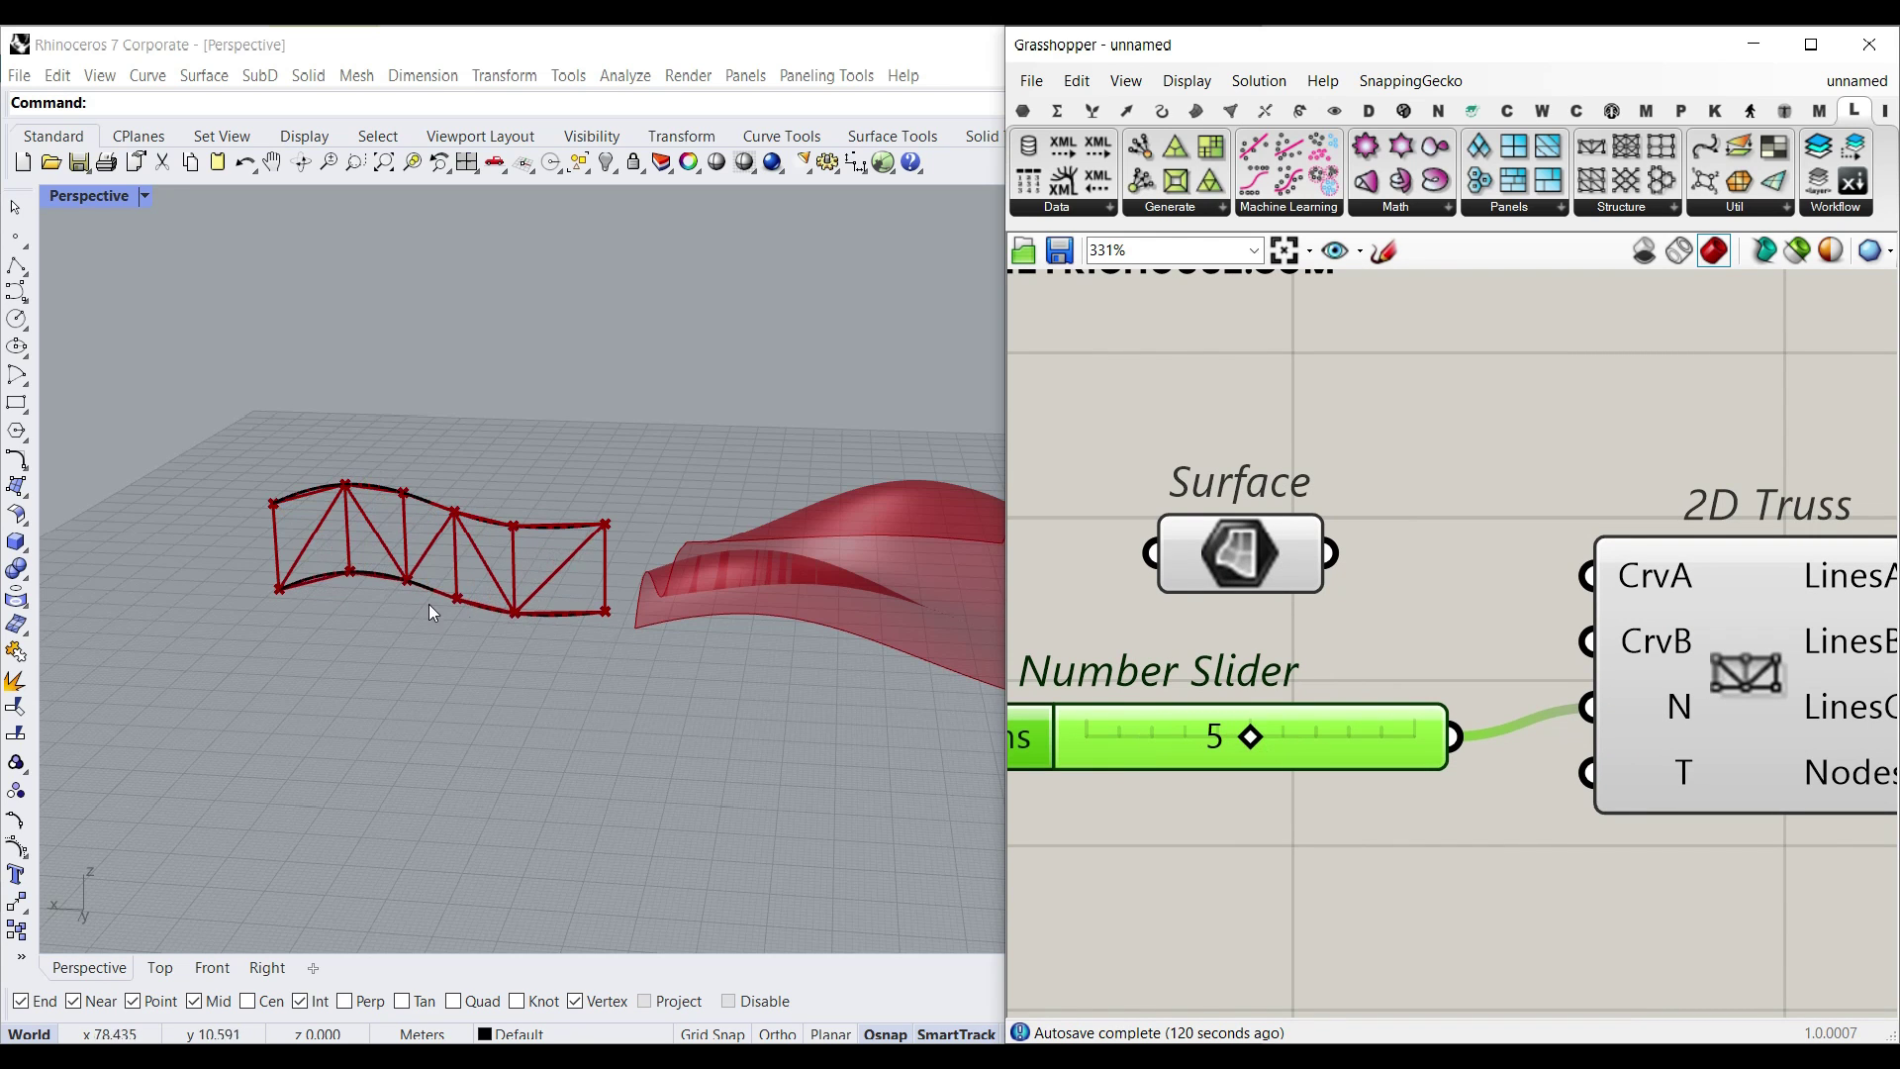
Step: Lower a control point of the lower truss curve to make it bulge downward
left_click(380, 574)
scroll(375, 570, "up", 2)
left_click(338, 557)
left_click_drag(336, 521, 338, 612)
Step: Raise a control point and the end point of the upper truss curve on the side nearest the surface
left_click(495, 506)
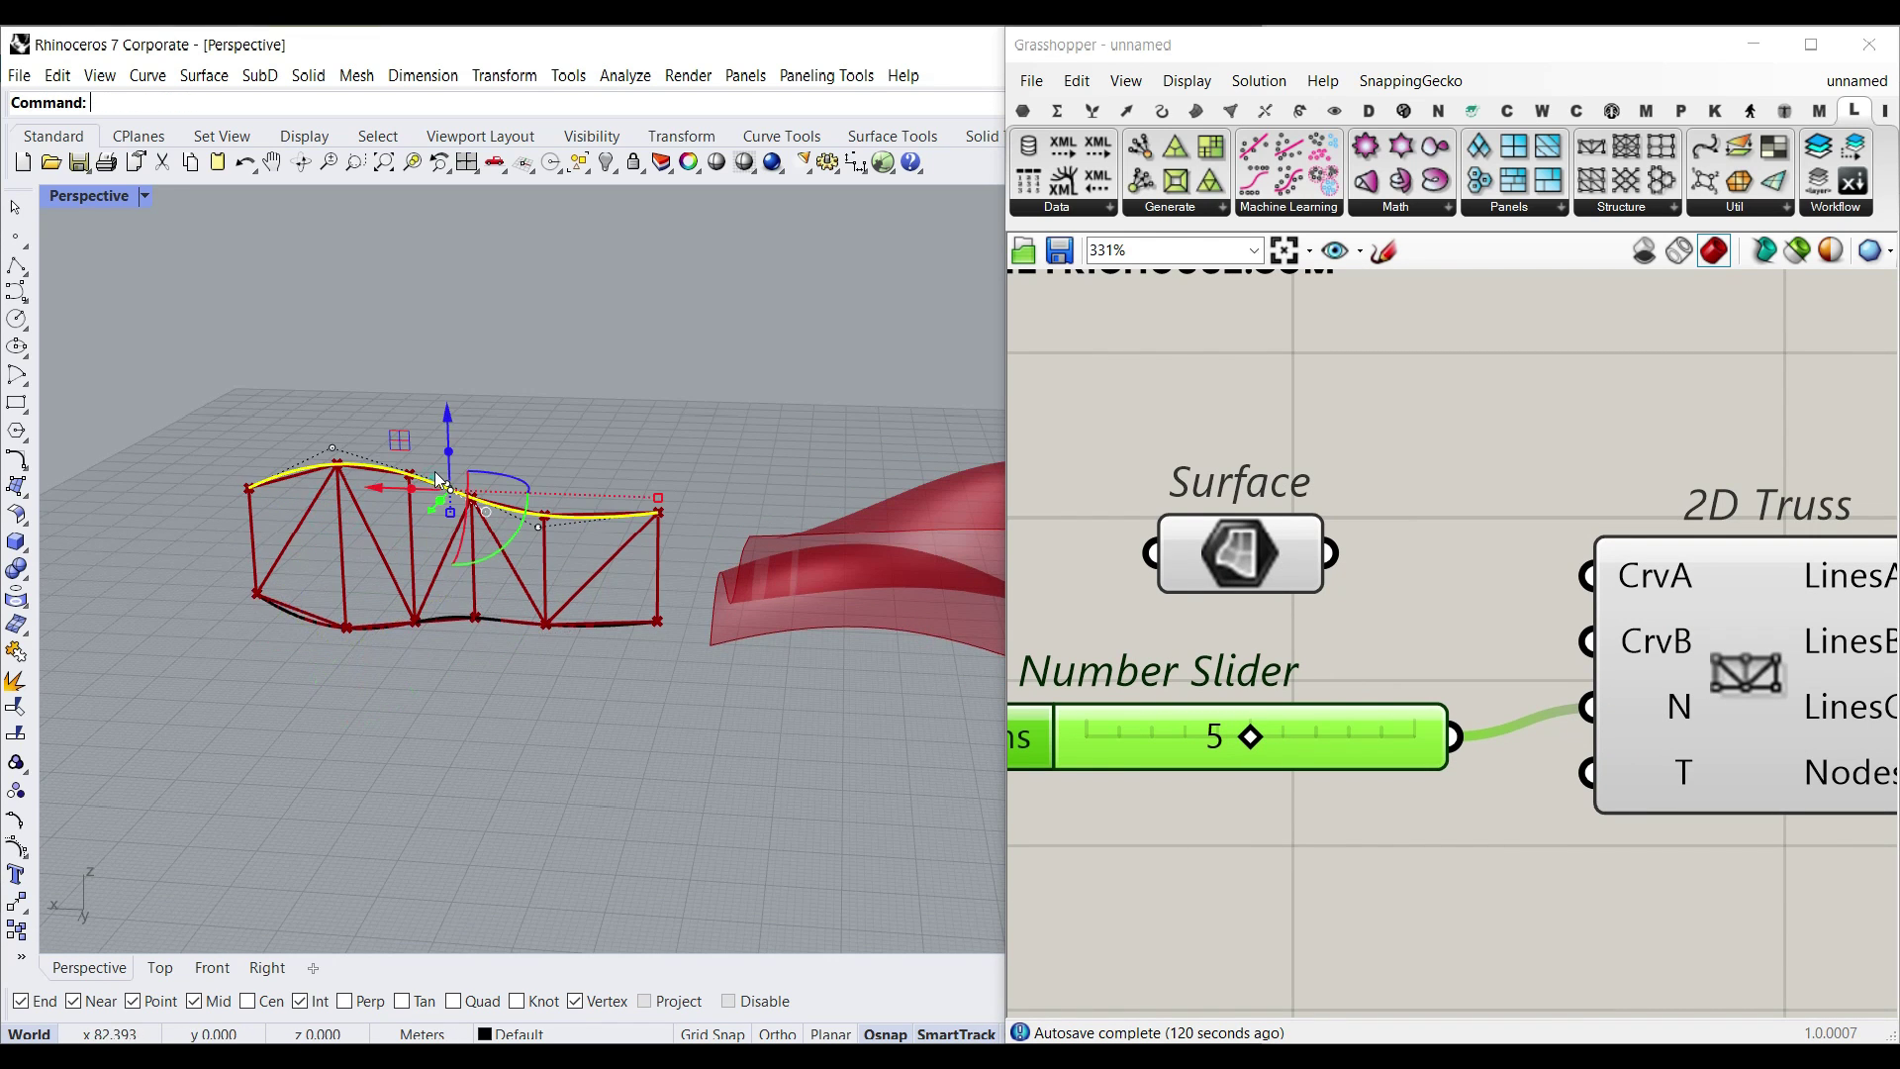
left_click(538, 527)
left_click_drag(538, 451, 537, 355)
left_click(655, 388)
right_click_drag(657, 392, 674, 380)
left_click(654, 509)
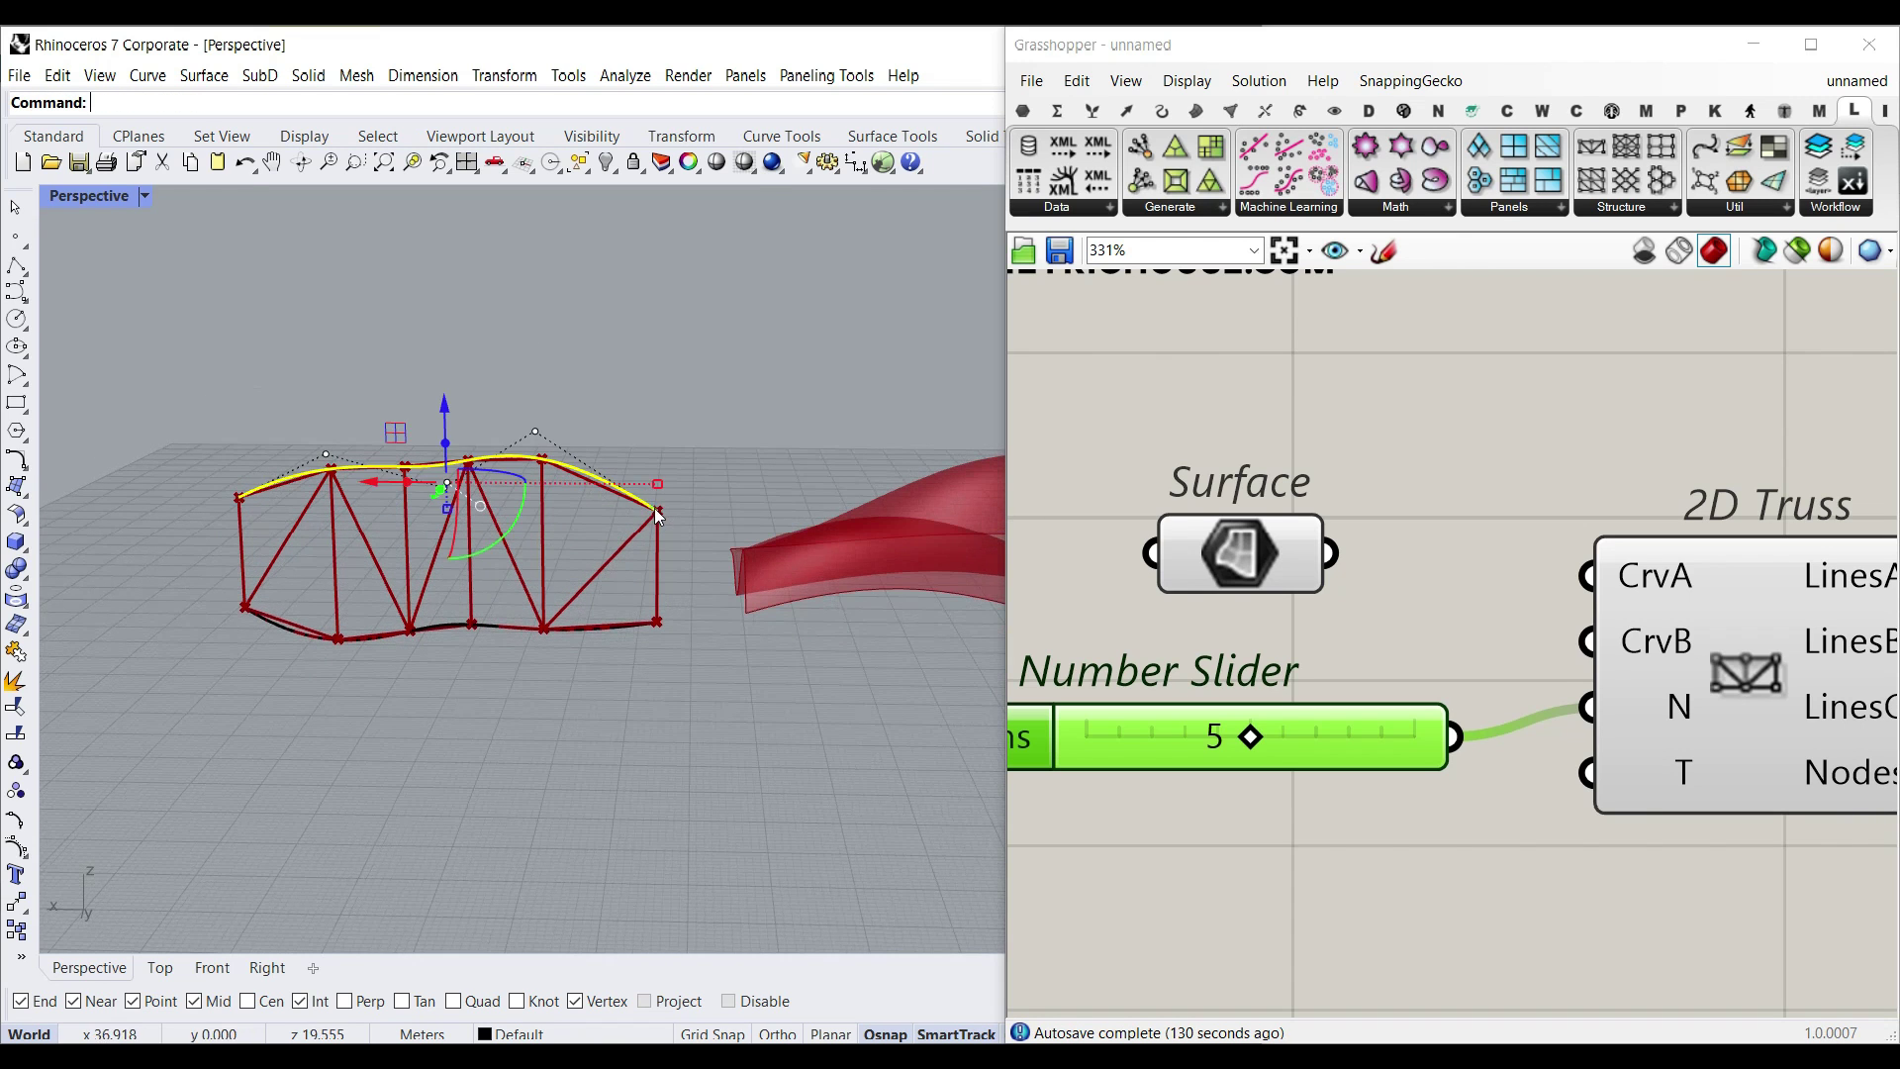
key("Escape")
right_click_drag(696, 485, 465, 597)
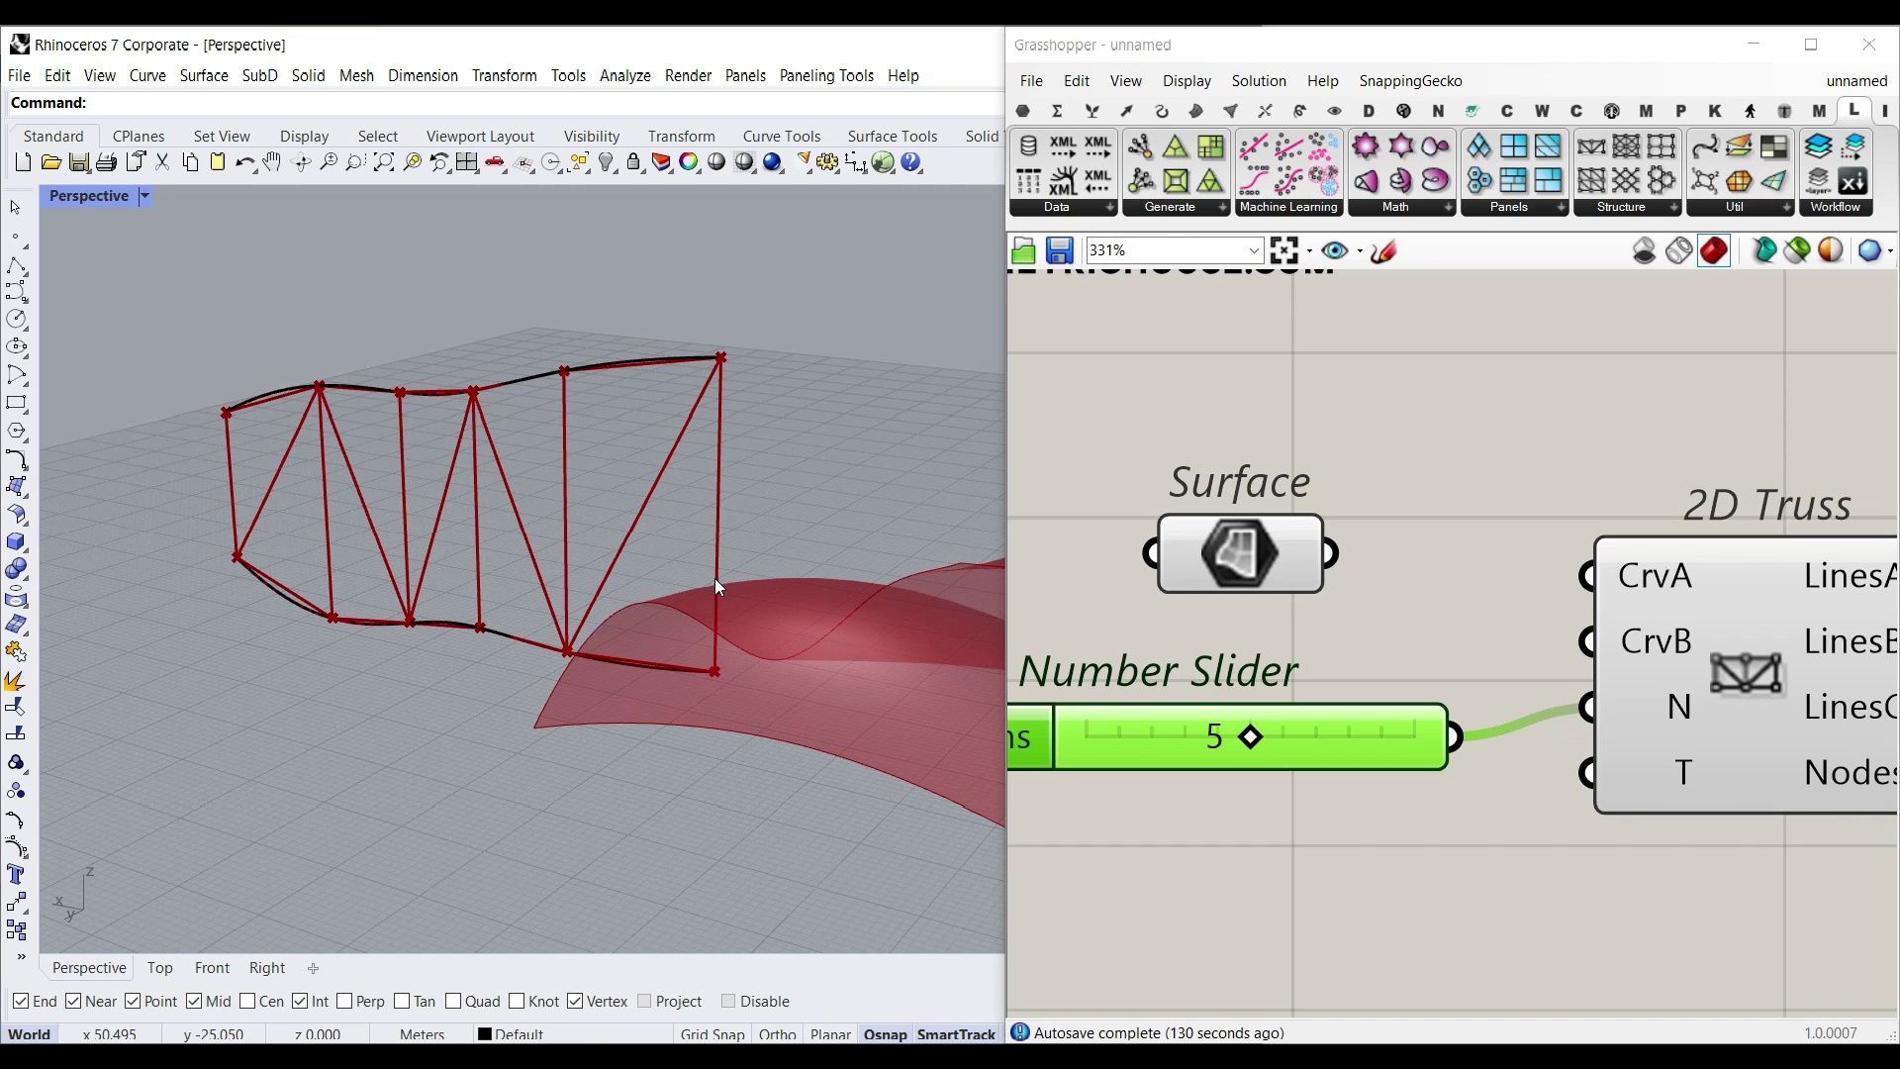
Step: Delete the number slider and both test curves, leaving the Surface parameter and 2D Truss on the canvas
right_click_drag(1359, 575, 1290, 568)
scroll(1277, 572, "down", 5)
left_click_drag(1308, 624, 1245, 693)
key("Delete")
left_click_drag(410, 302, 329, 593)
key("Delete")
left_click_drag(441, 534, 421, 611)
key("Delete")
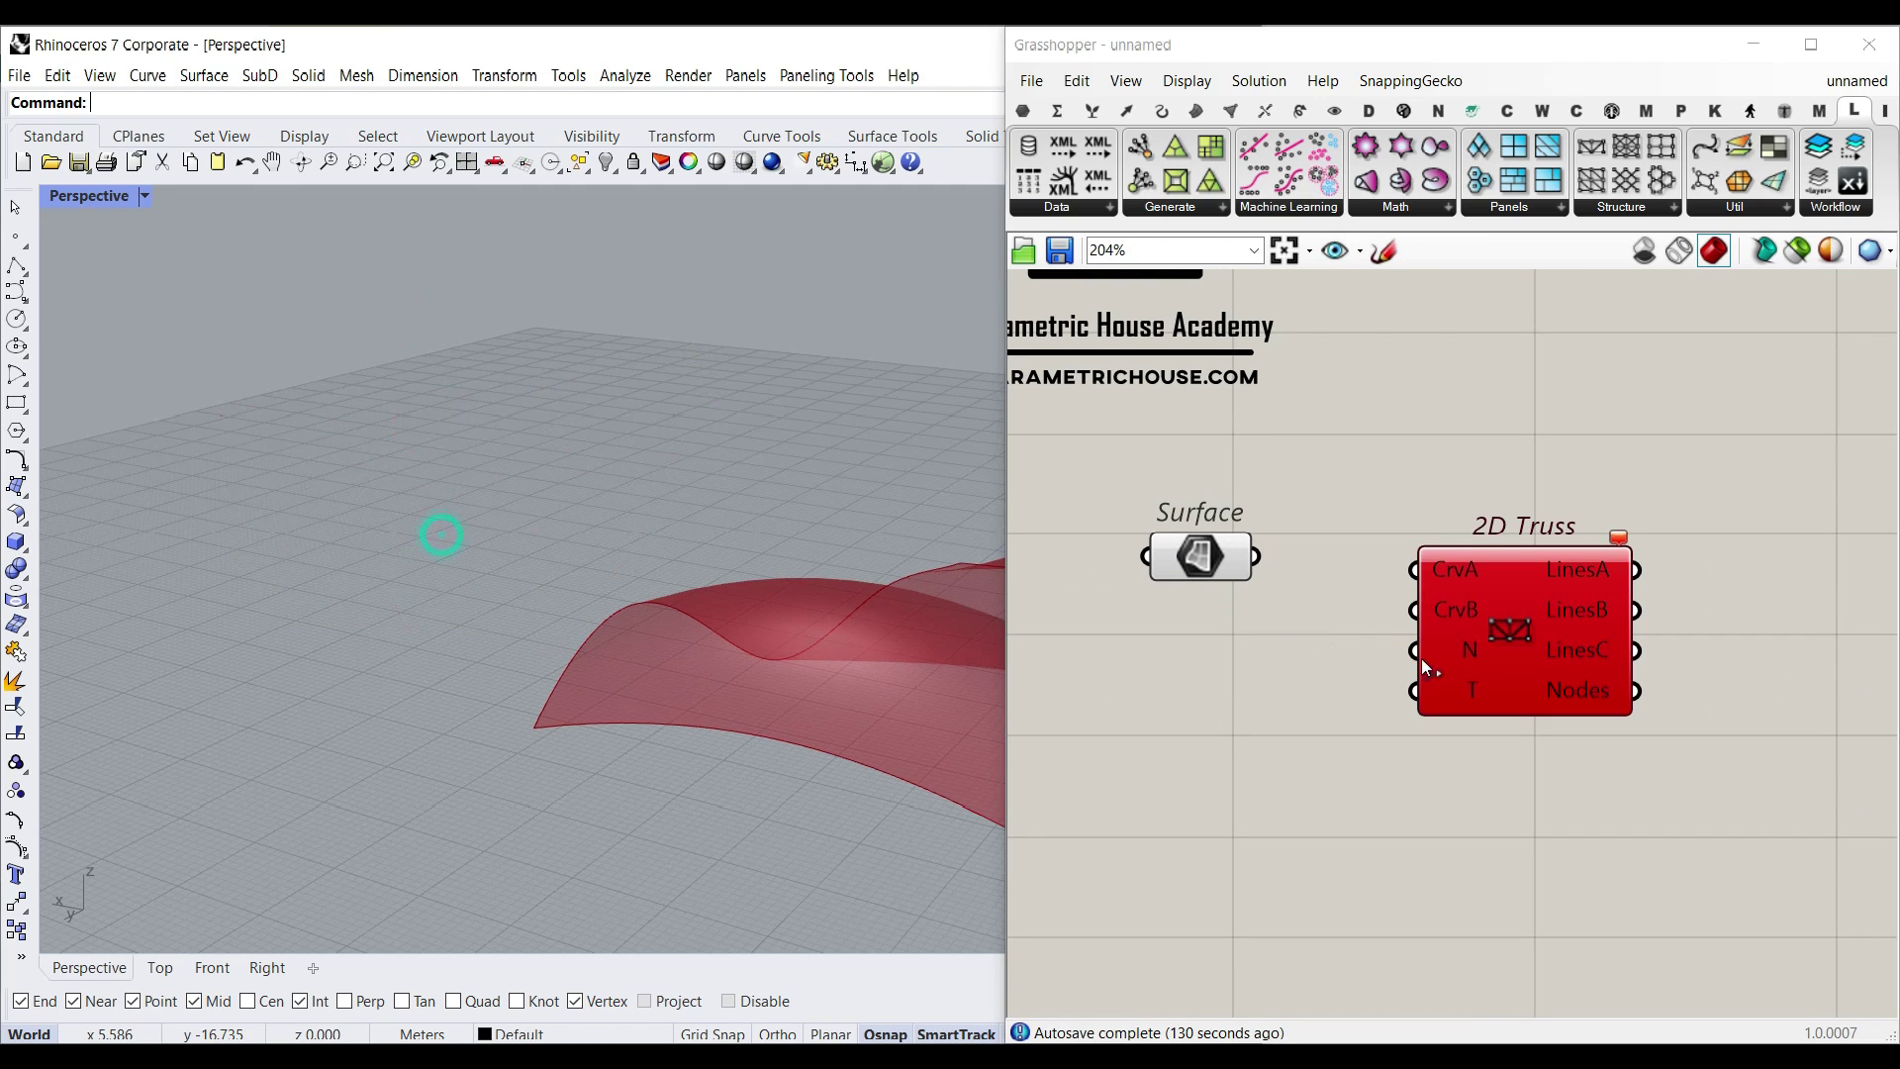
Step: Replace the 2D Truss component with a fresh one placed farther from the Surface parameter
left_click(1500, 601)
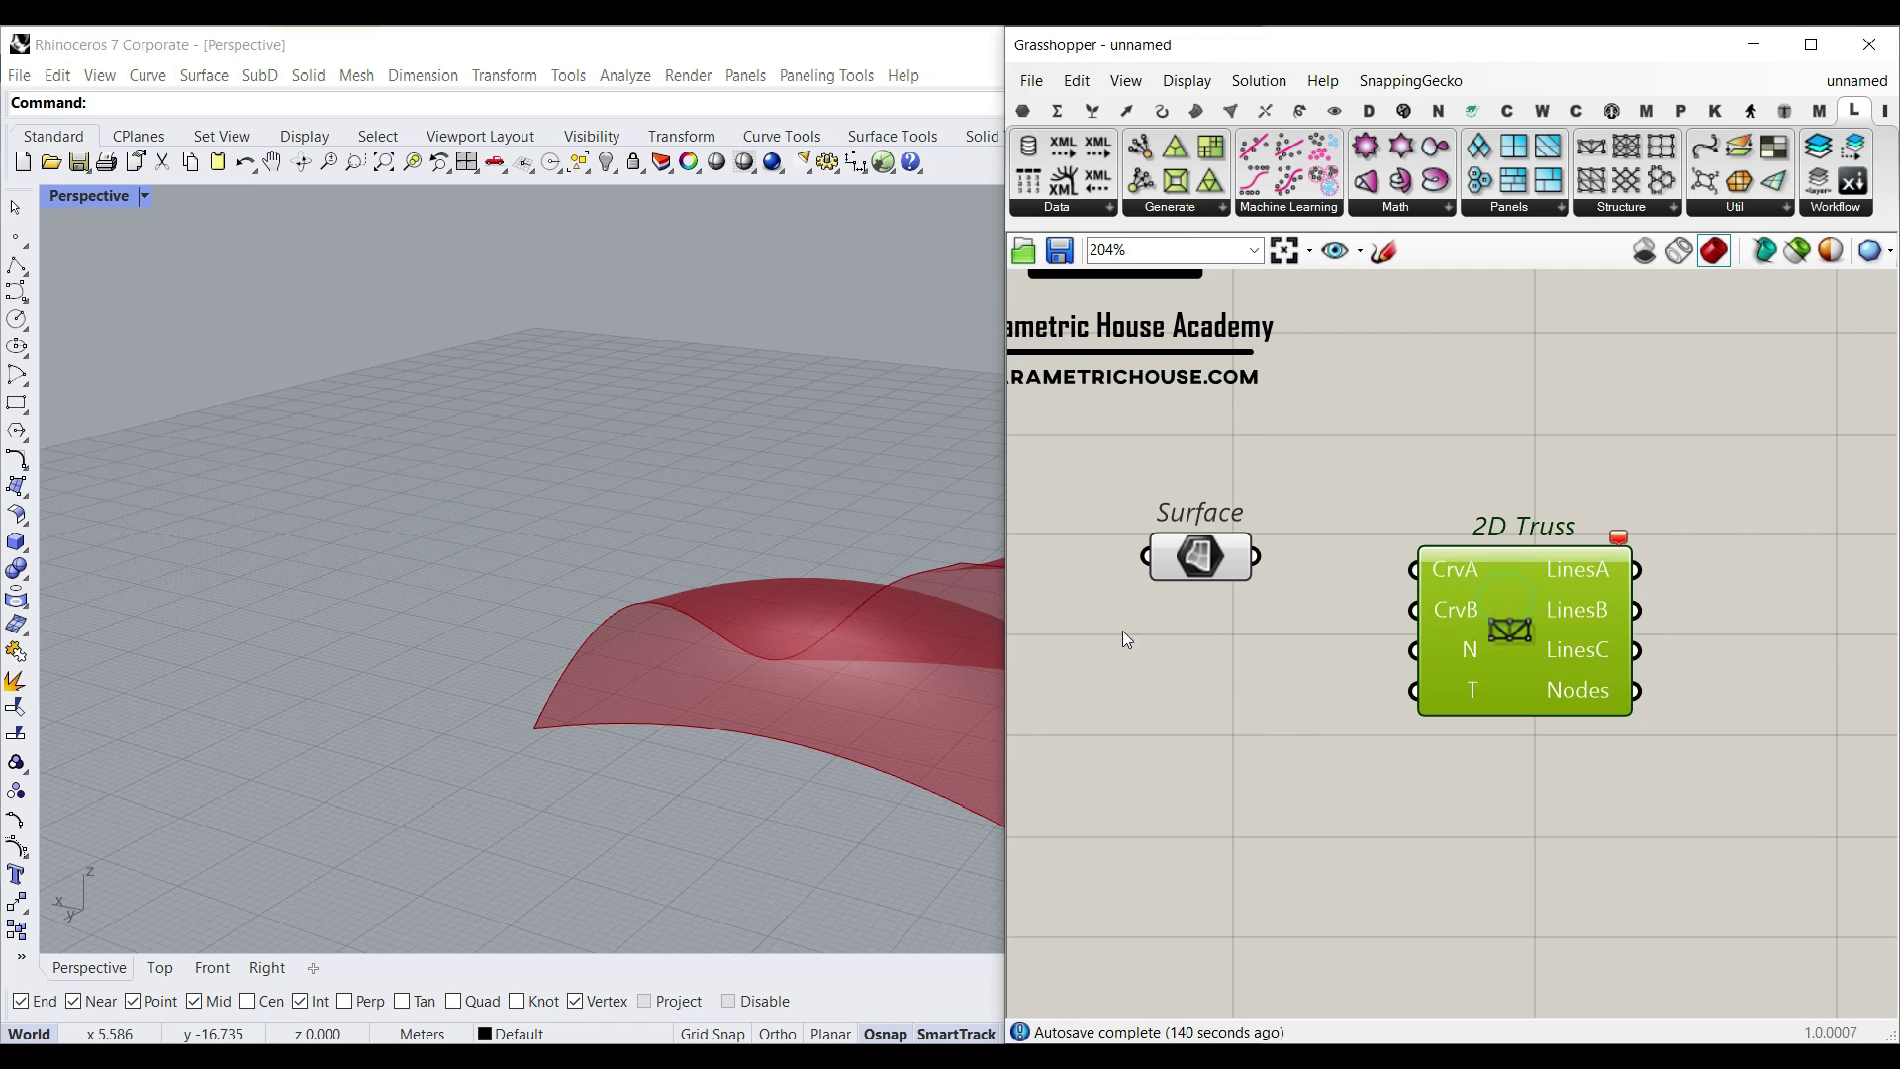
key("Delete")
left_click(1655, 205)
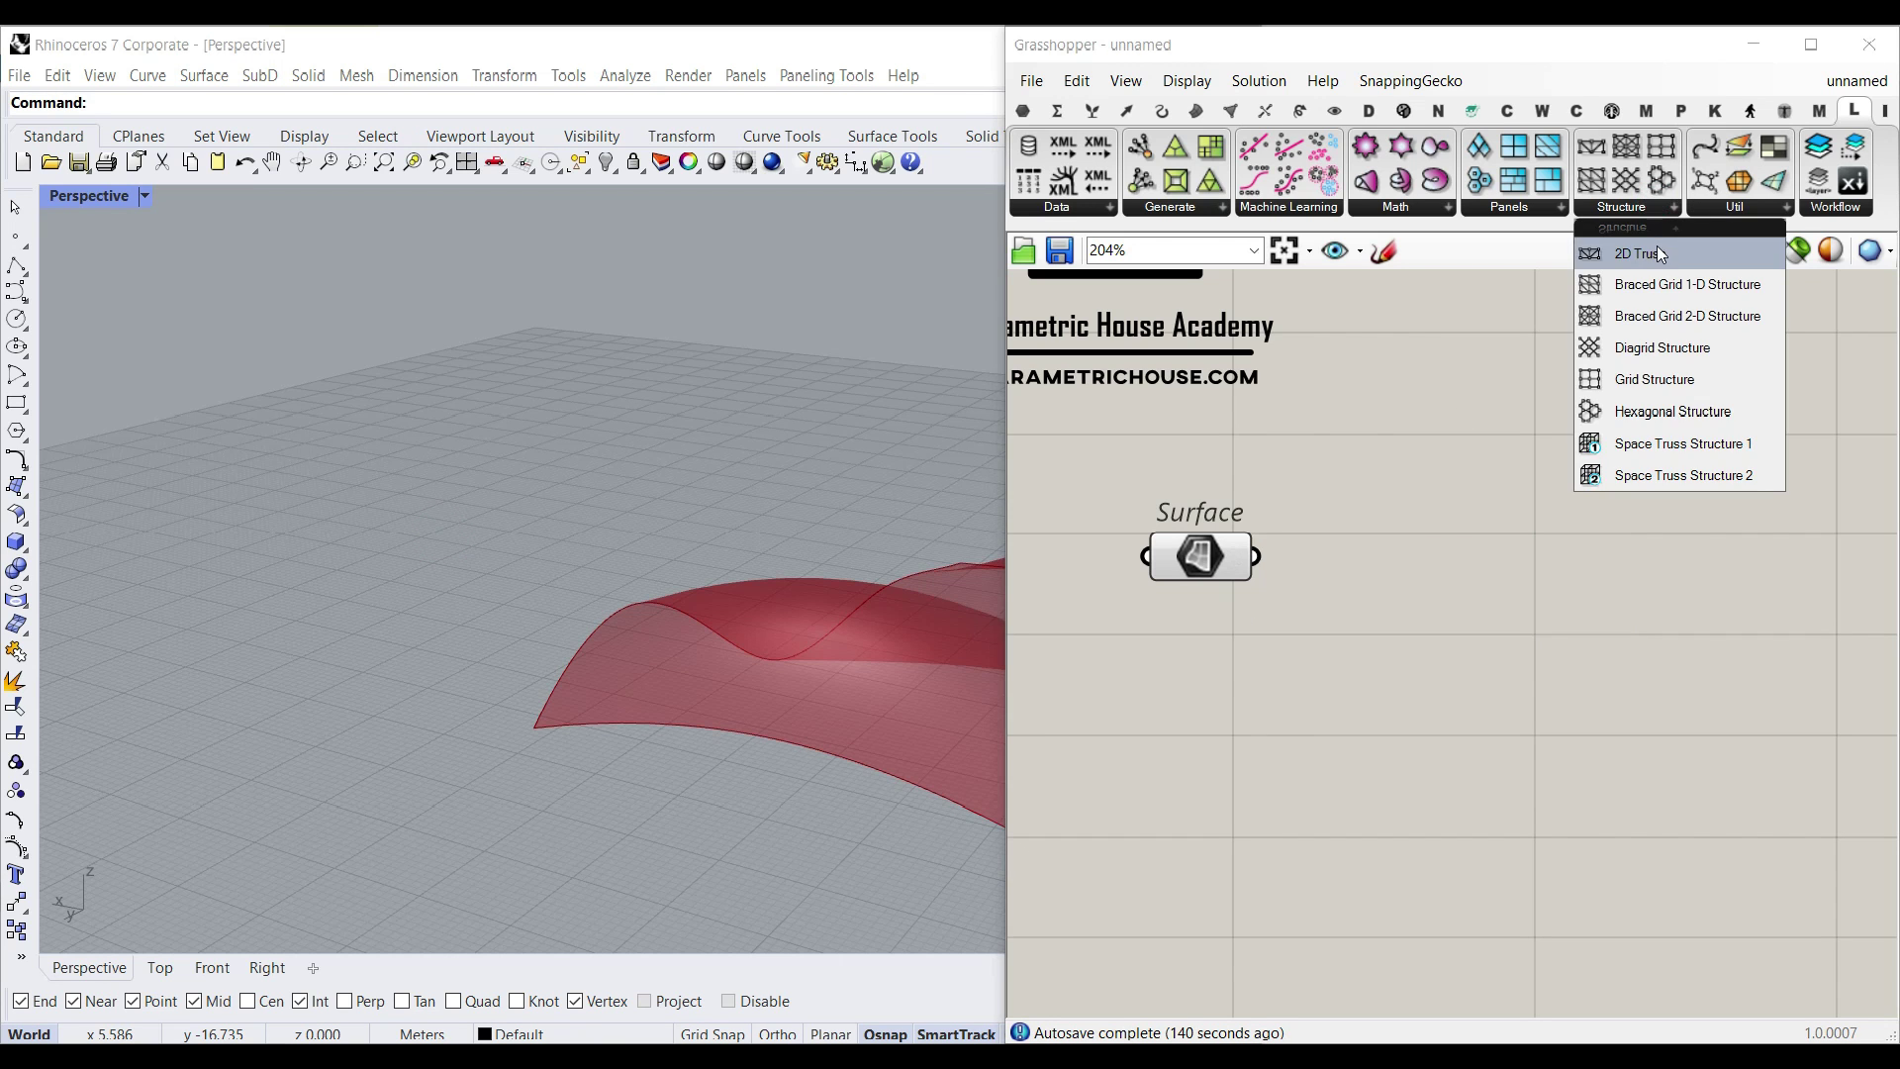
left_click_drag(1631, 254, 1682, 633)
Step: Place an Intersect Contour component on the canvas between the Surface parameter and the 2D Truss
right_click_drag(831, 697, 538, 597)
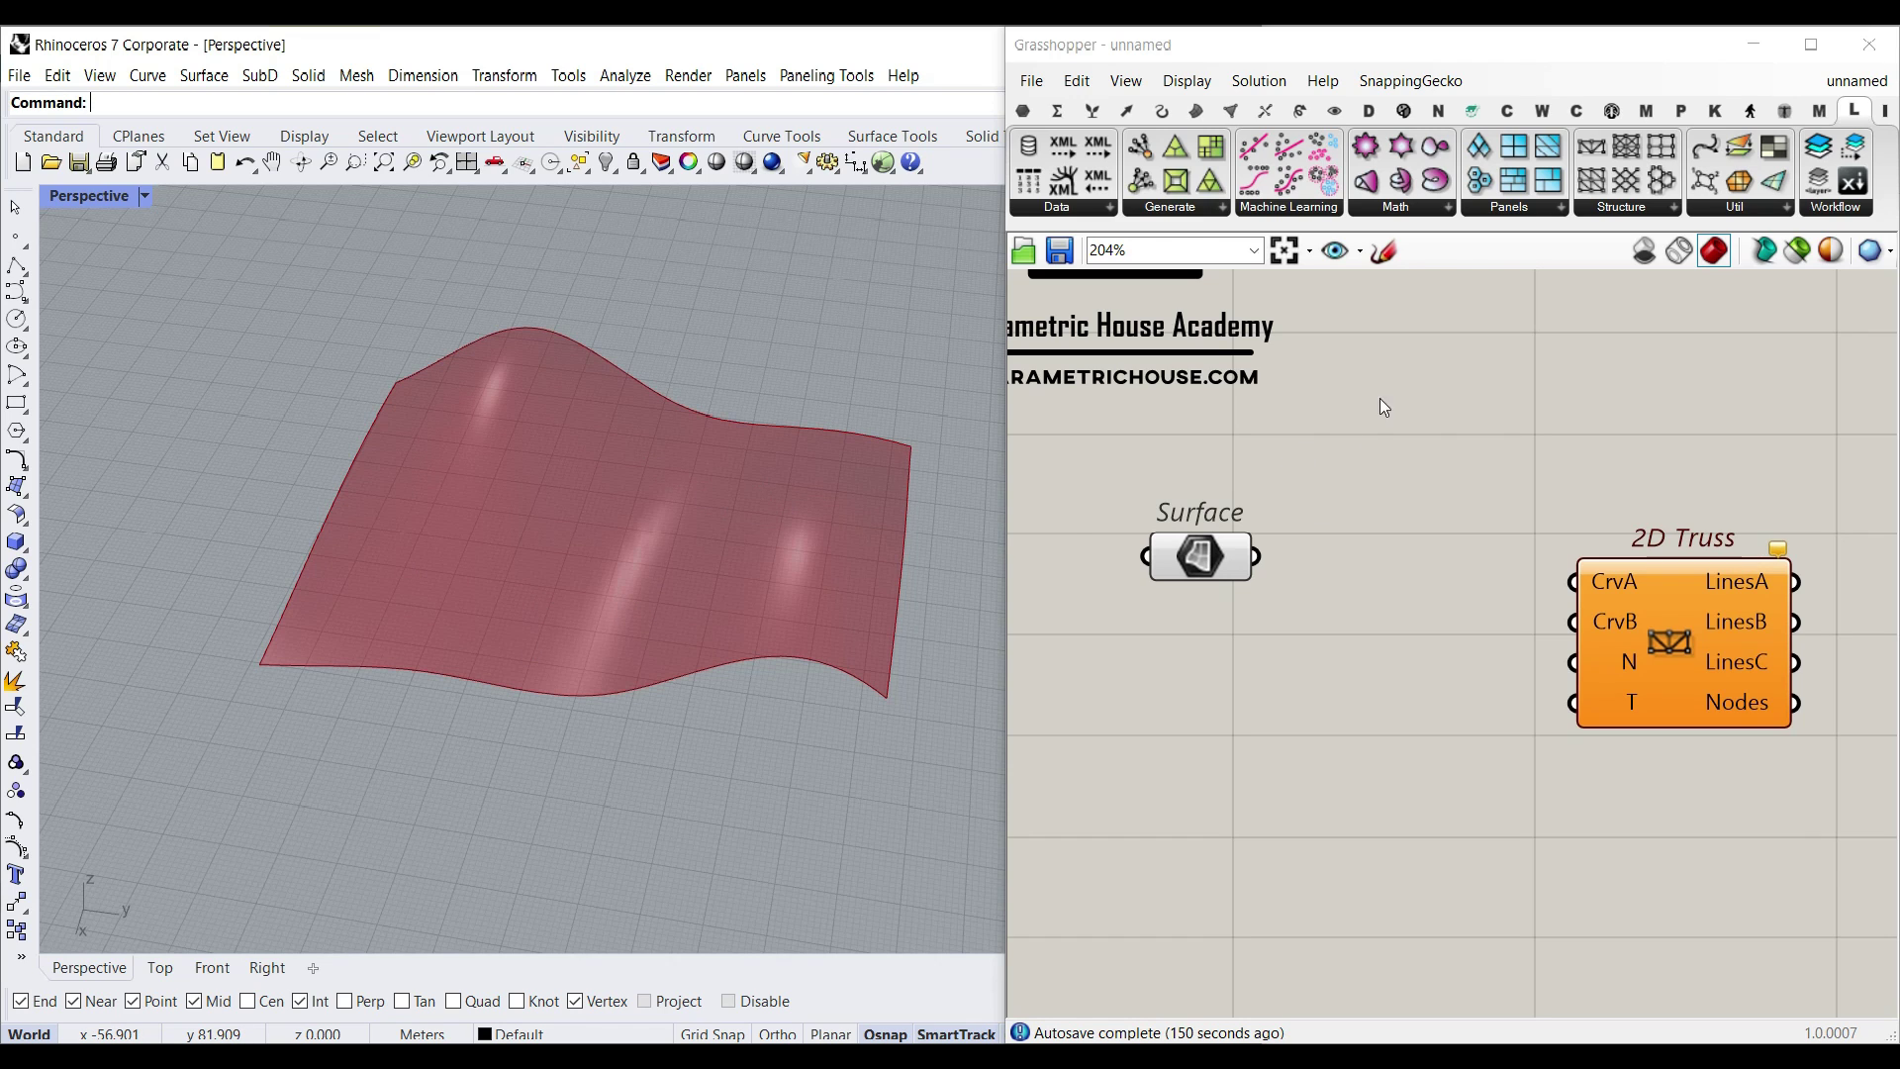
left_click(1265, 111)
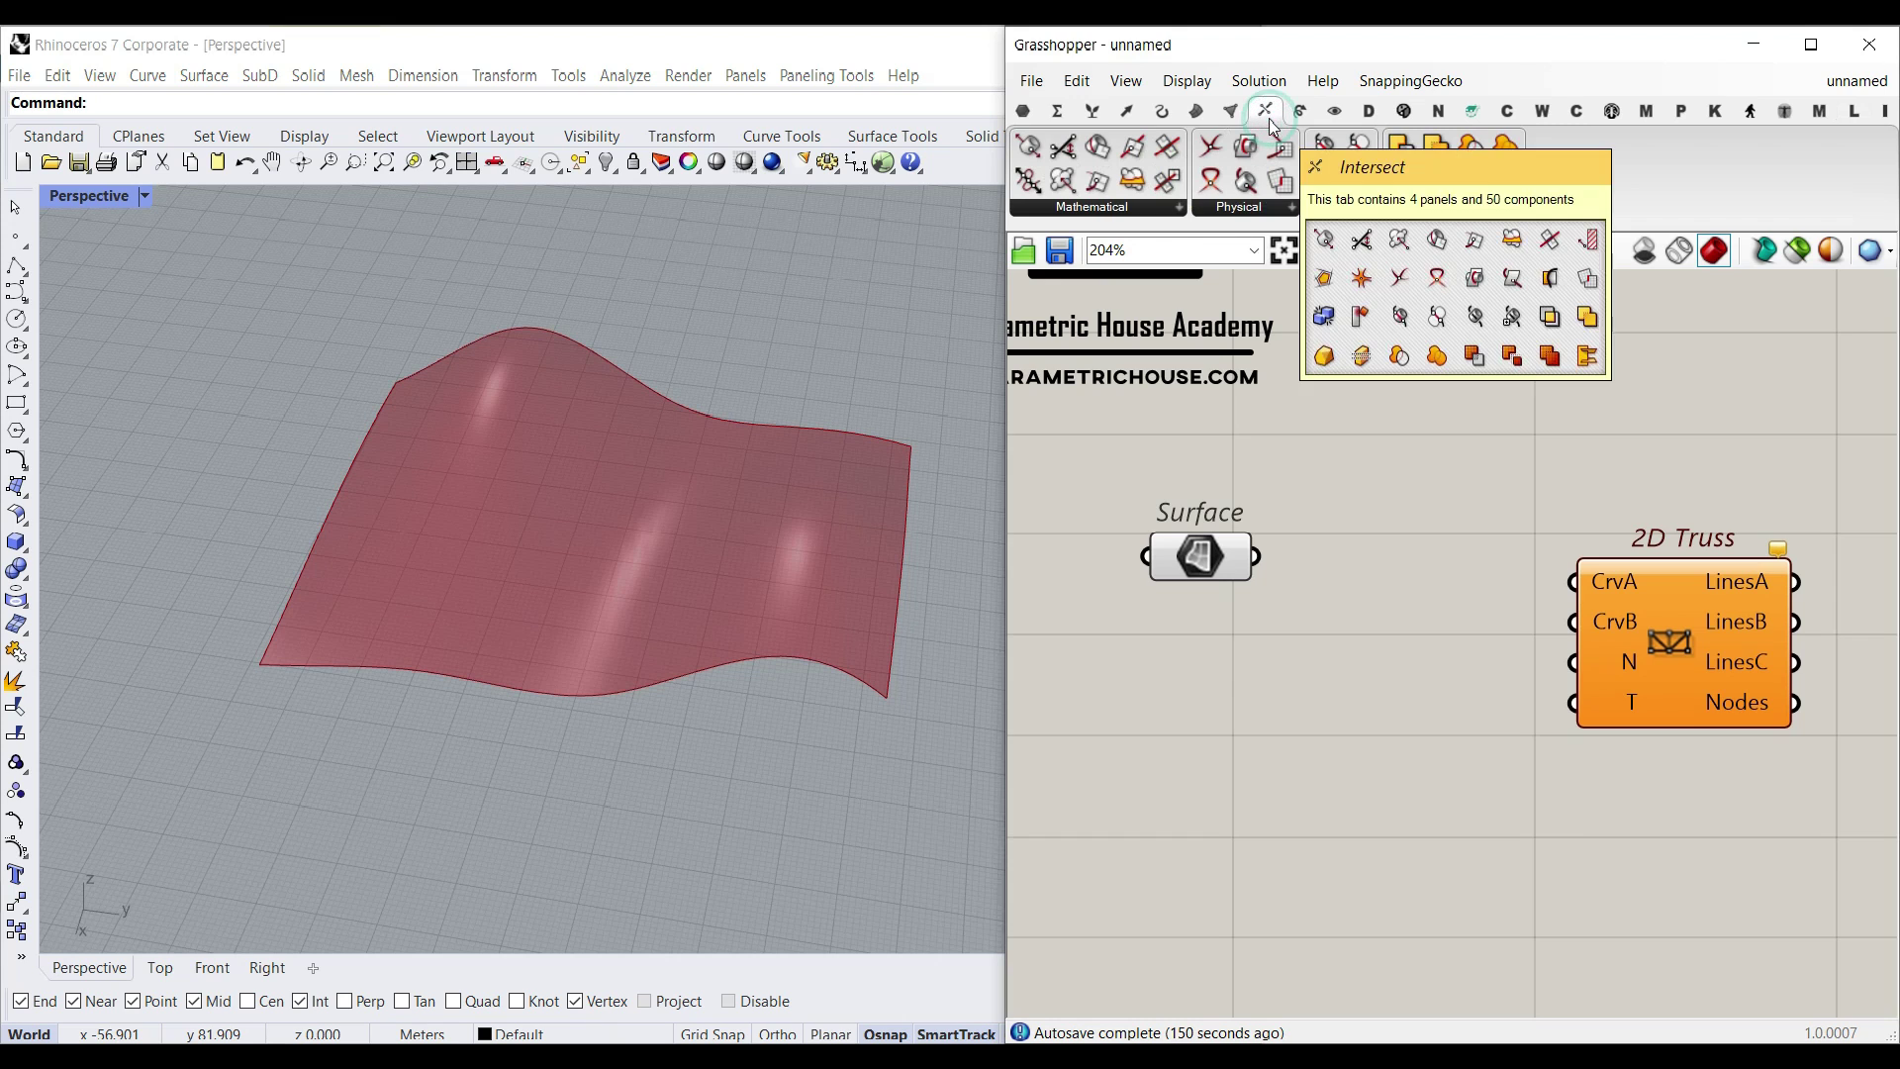
left_click(1126, 208)
left_click(1252, 357)
left_click(1435, 636)
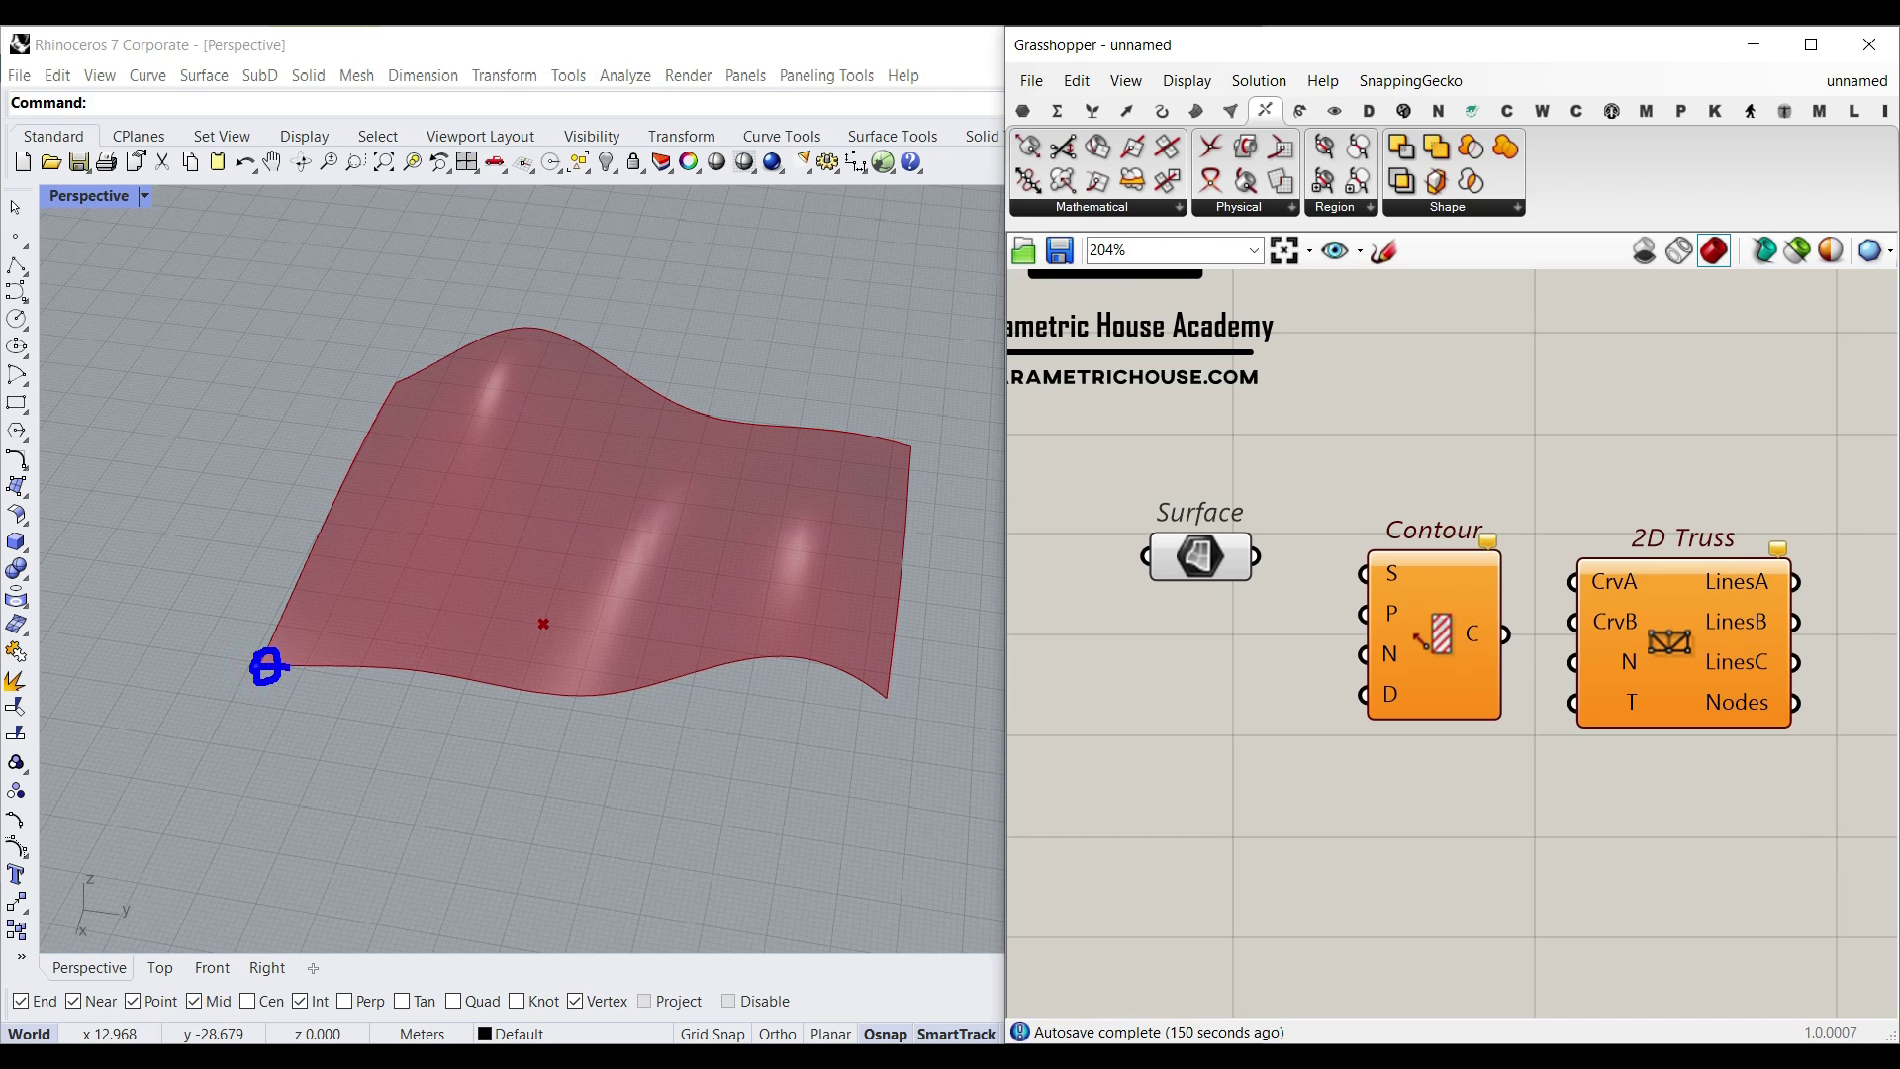
left_click_drag(287, 667, 415, 674)
left_click_drag(380, 654, 425, 670)
left_click_drag(507, 356, 414, 665)
left_click_drag(567, 628, 646, 388)
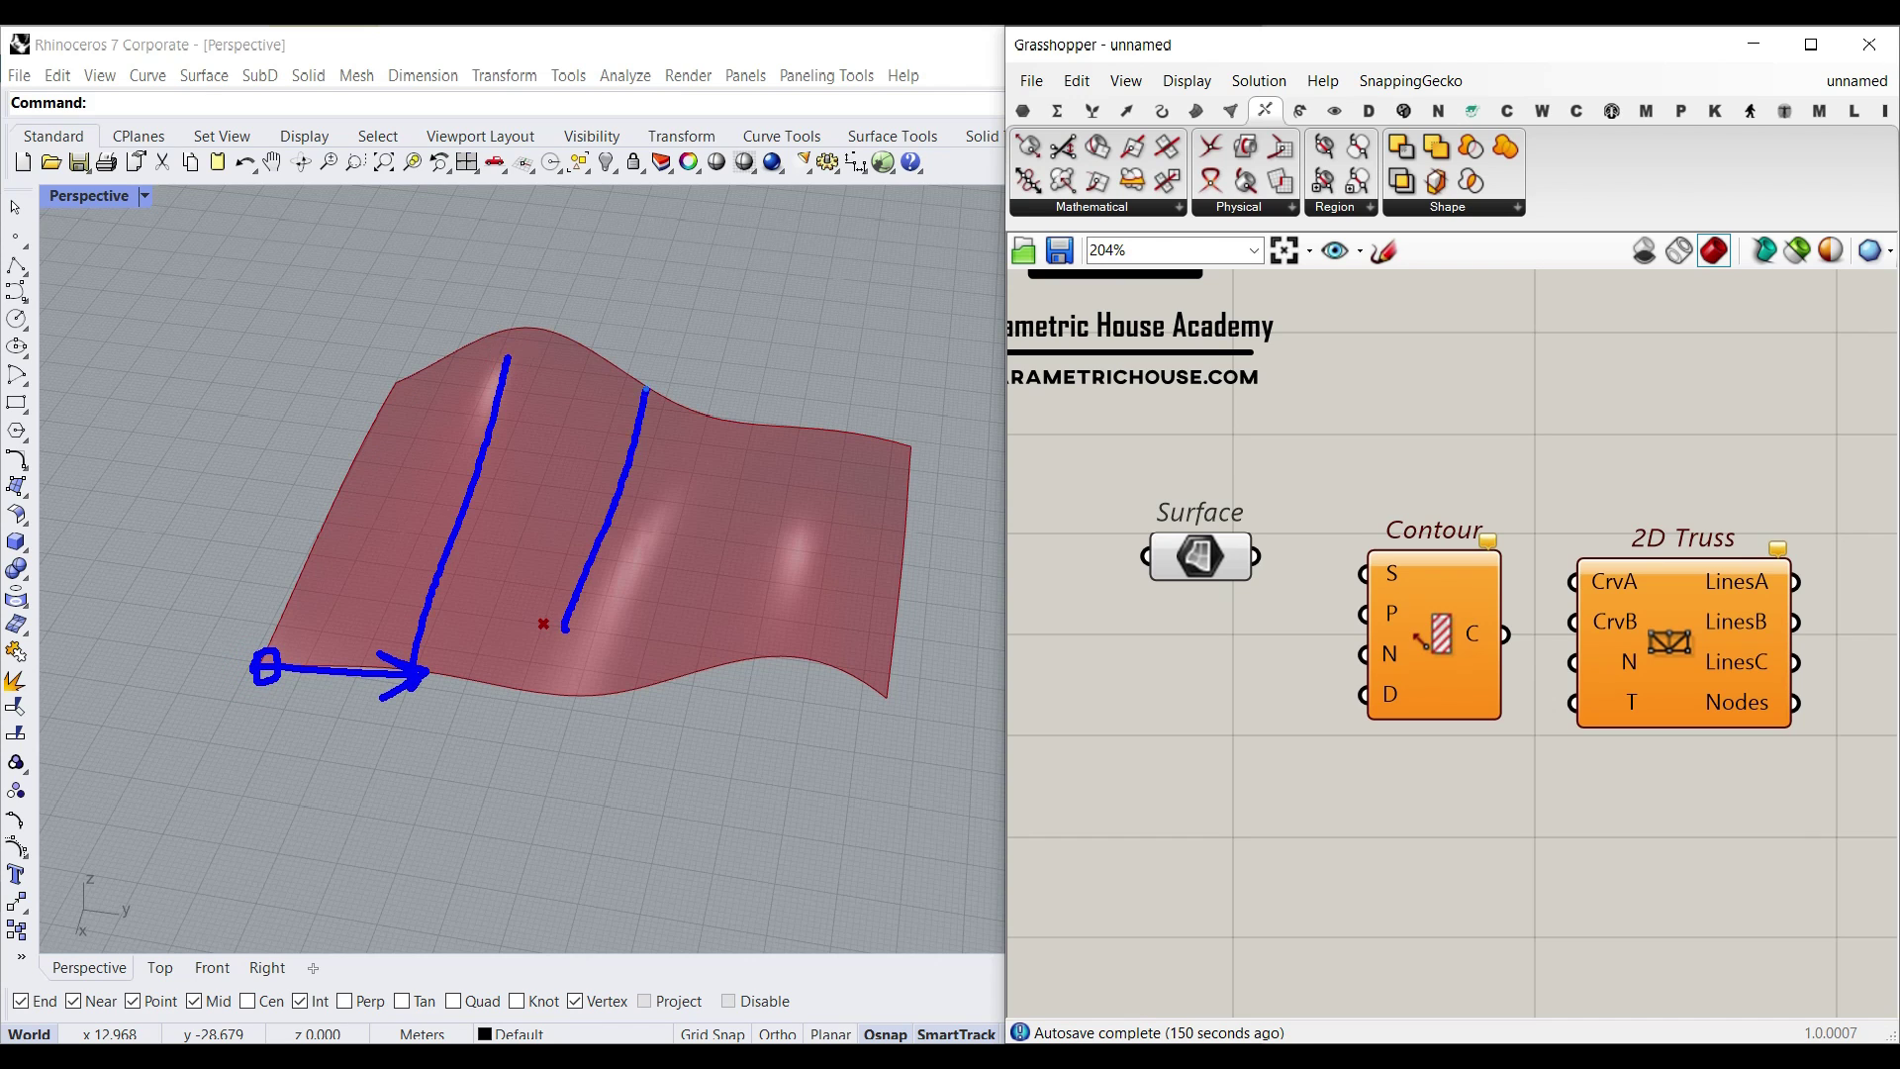
left_click_drag(708, 661, 788, 404)
key("Escape")
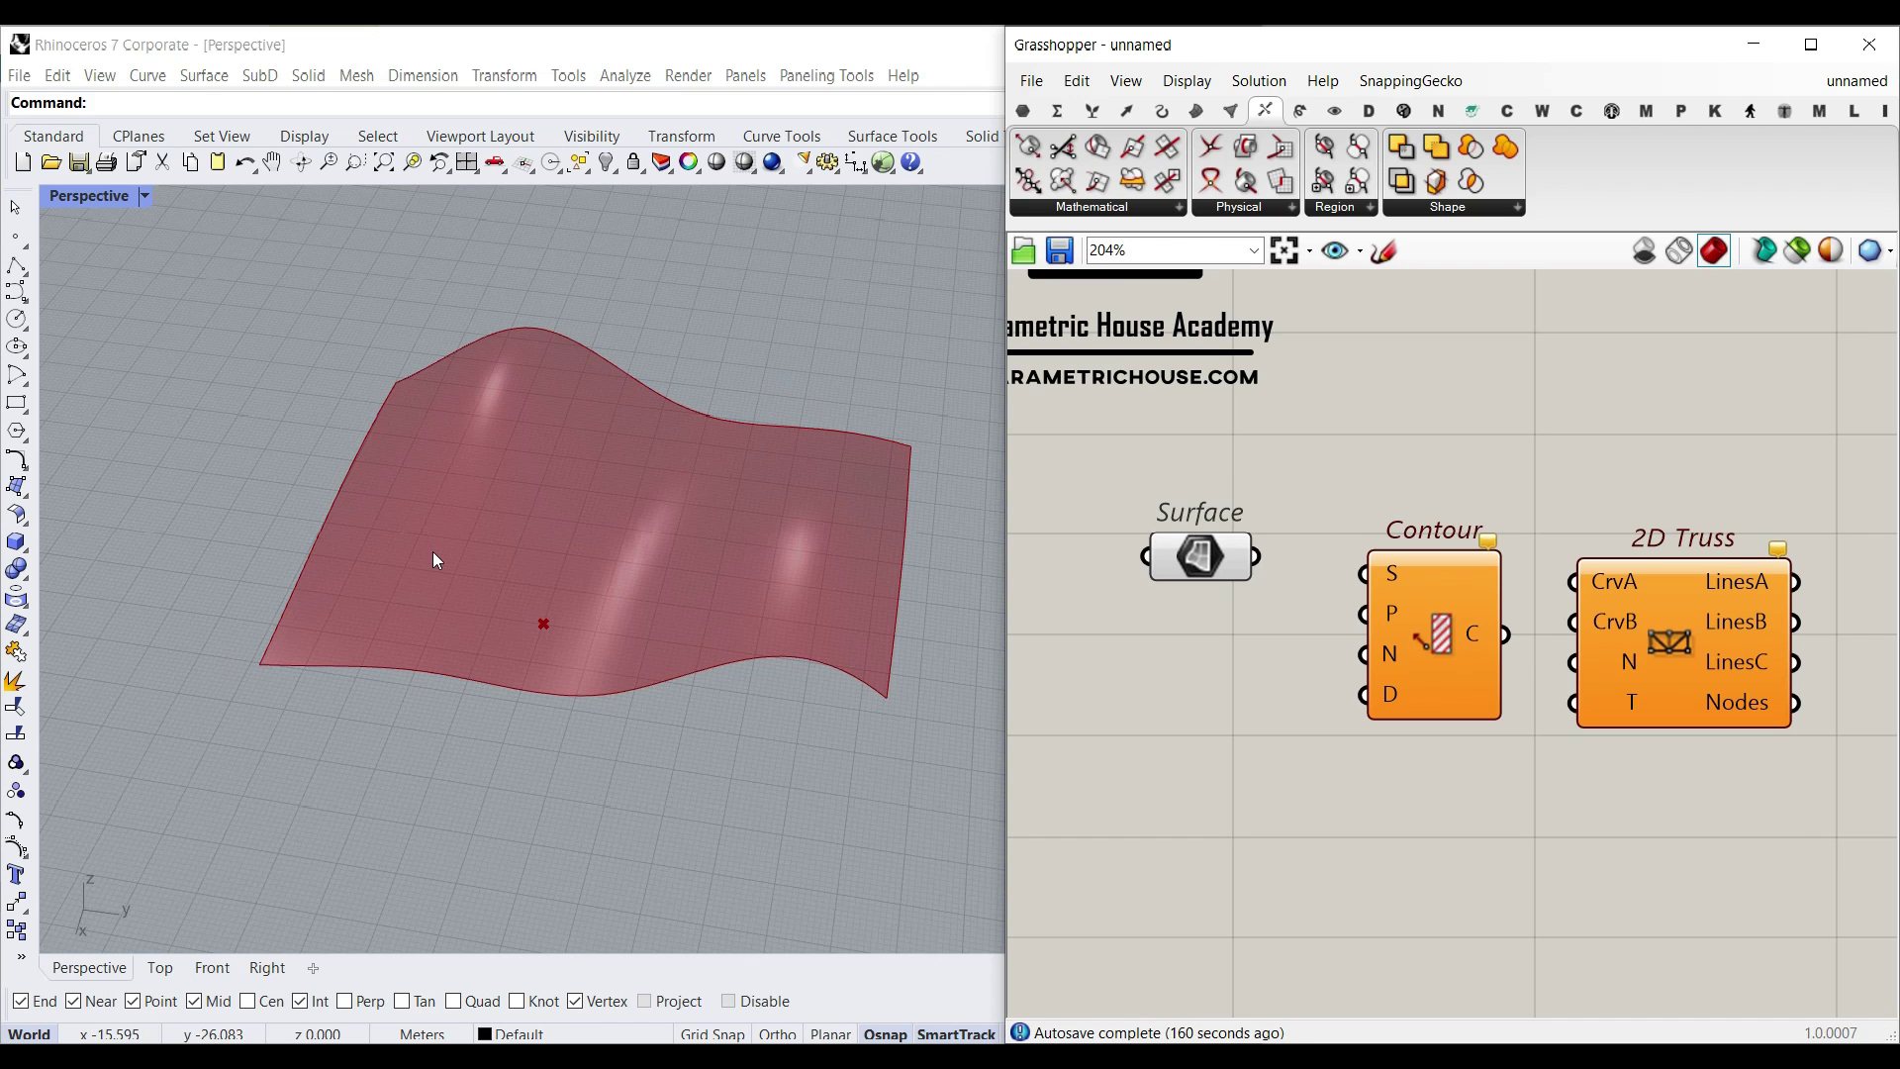
key("ctrl+2")
key("w")
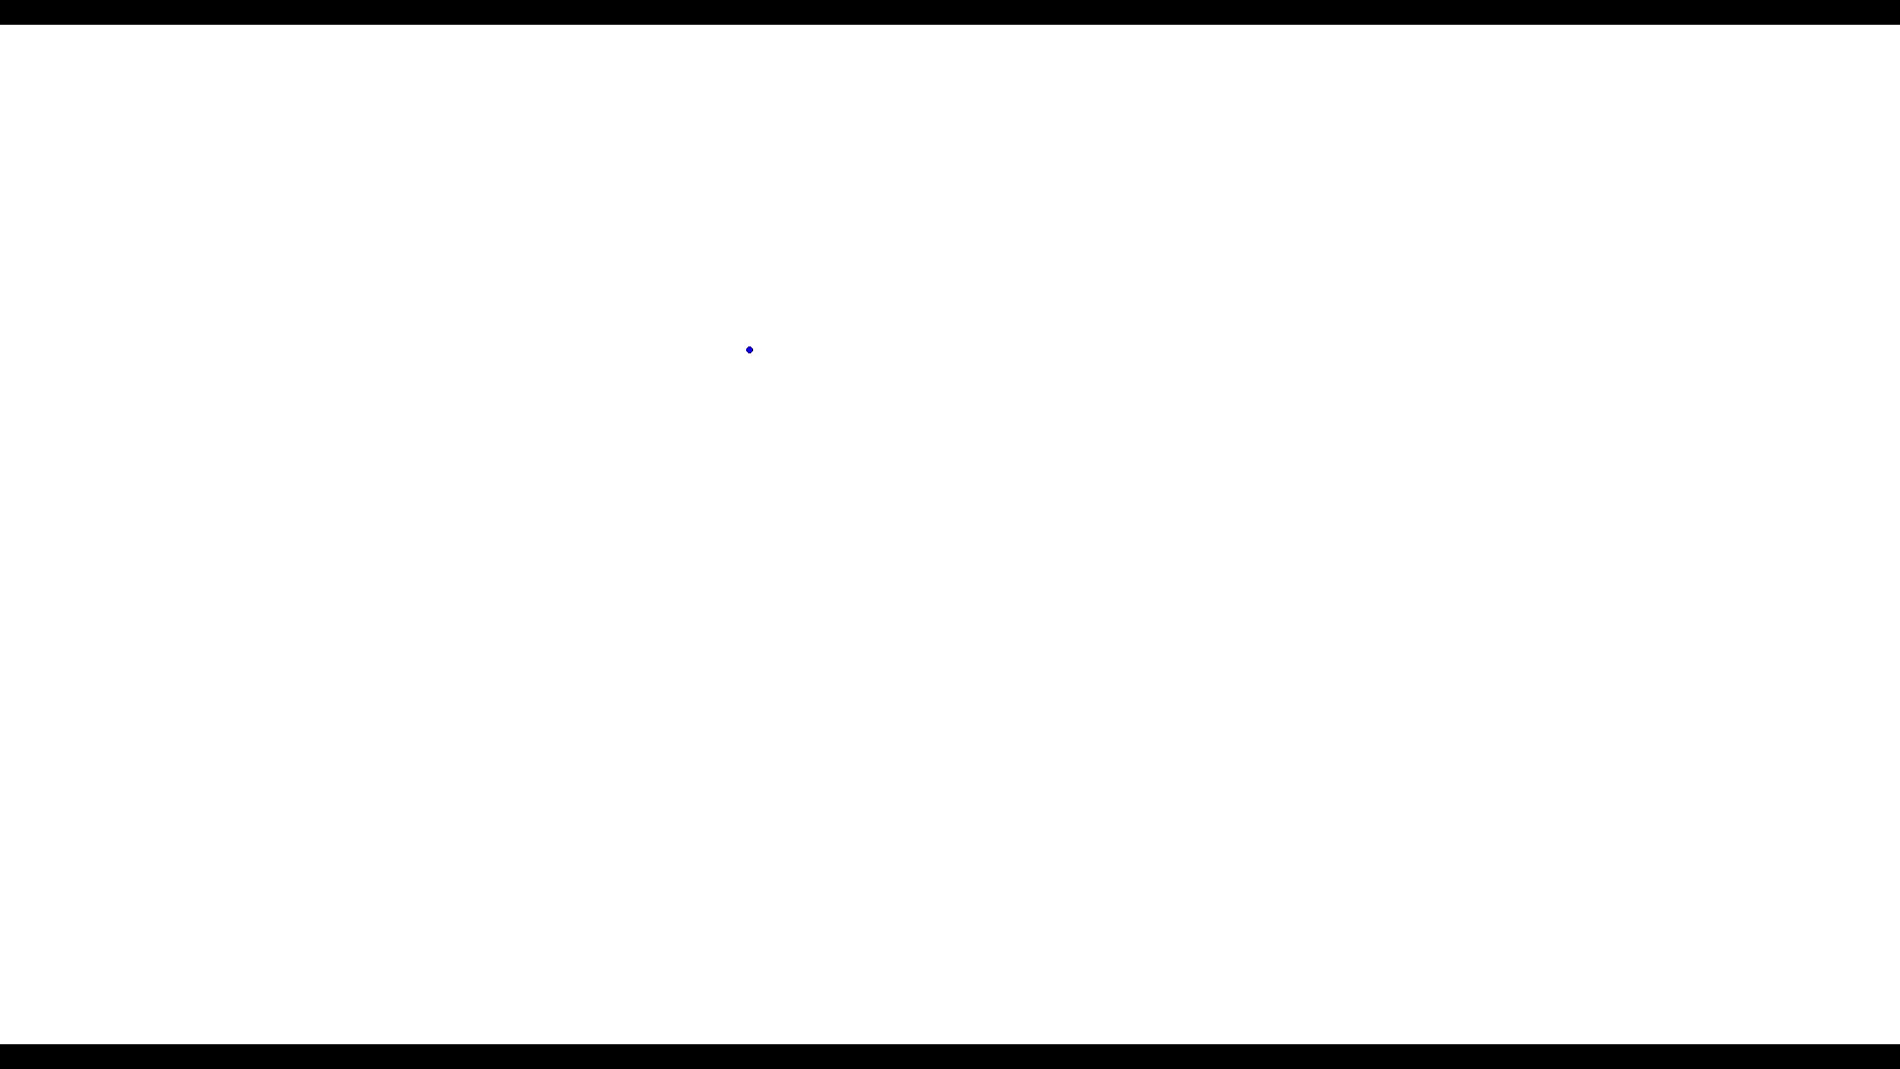
mouse_move(666, 321)
left_mouse_down()
mouse_move(1010, 310)
mouse_move(1230, 339)
mouse_move(1069, 687)
mouse_move(1000, 728)
mouse_move(712, 658)
mouse_move(653, 329)
left_mouse_up()
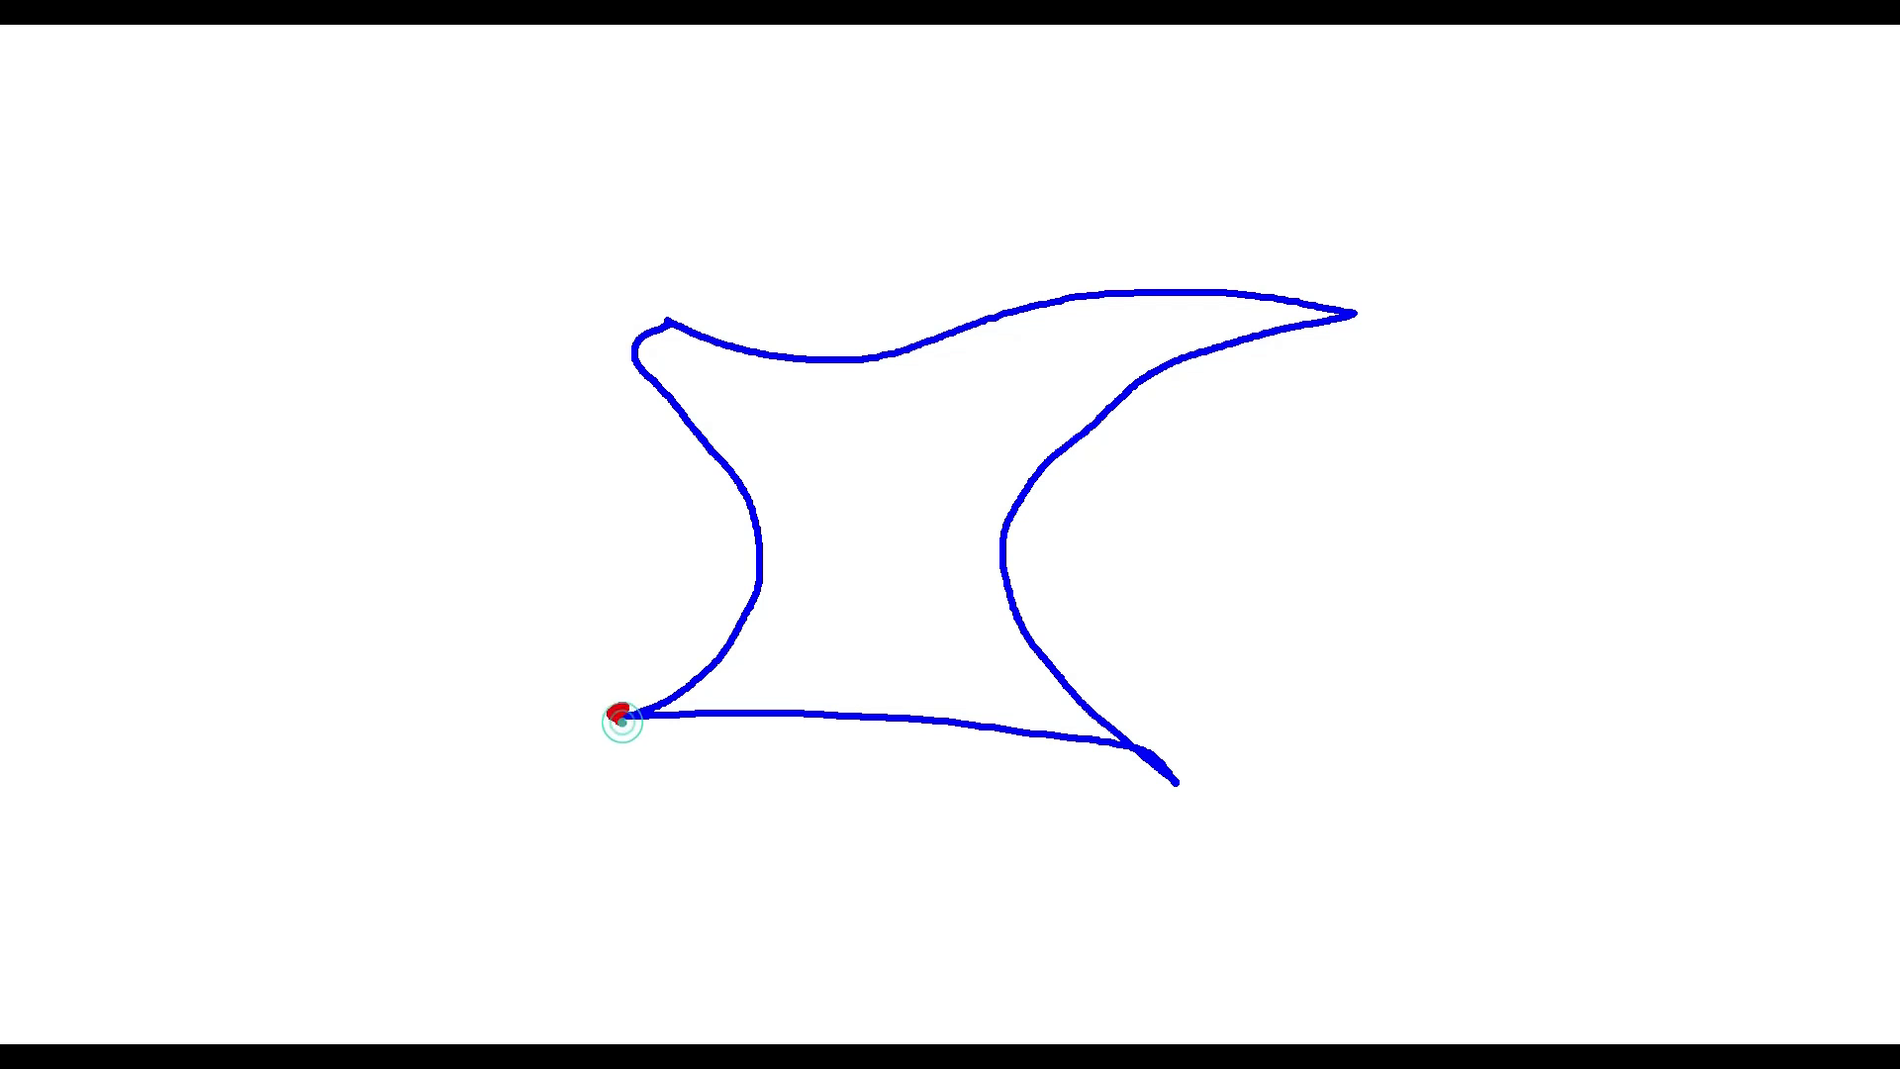
left_click_drag(618, 713, 661, 710, "ctrl+shift")
left_click_drag(688, 323, 688, 436)
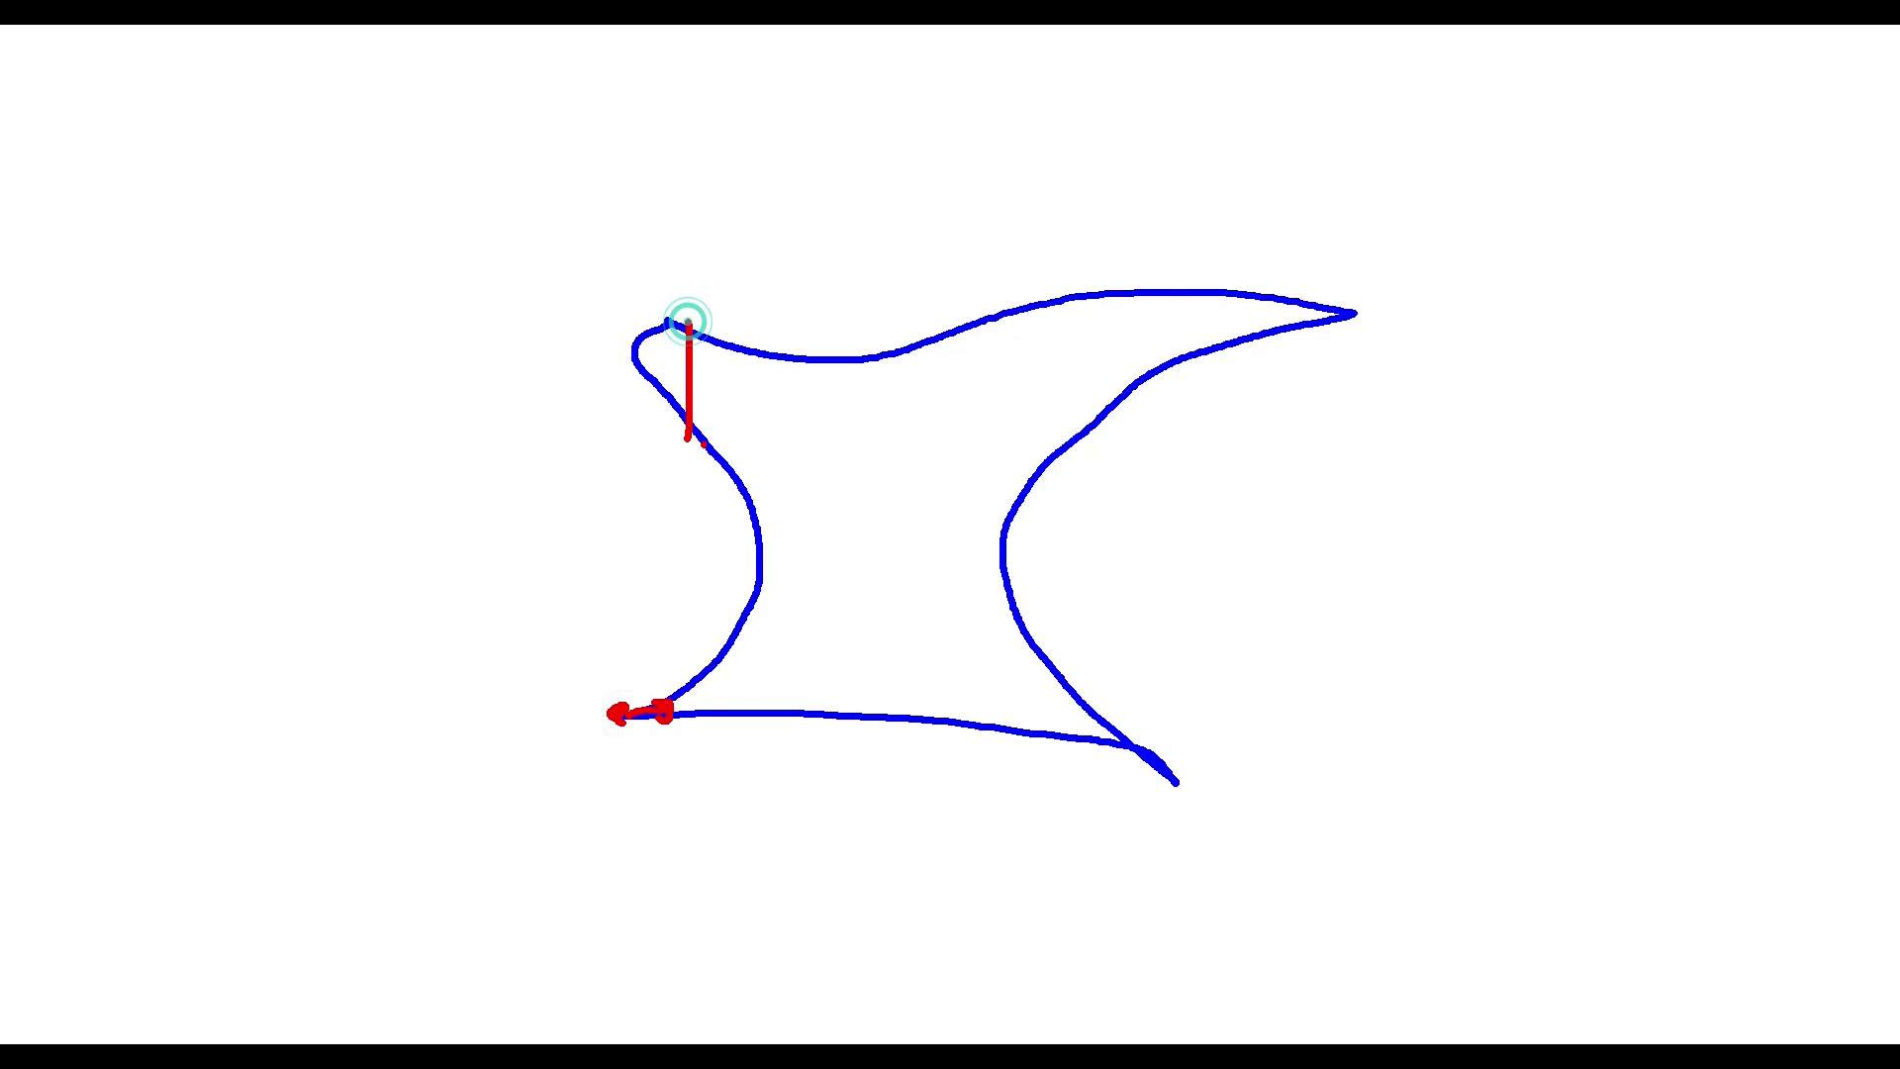
left_click_drag(713, 668, 704, 713)
left_click(698, 357)
left_click_drag(801, 360, 790, 717)
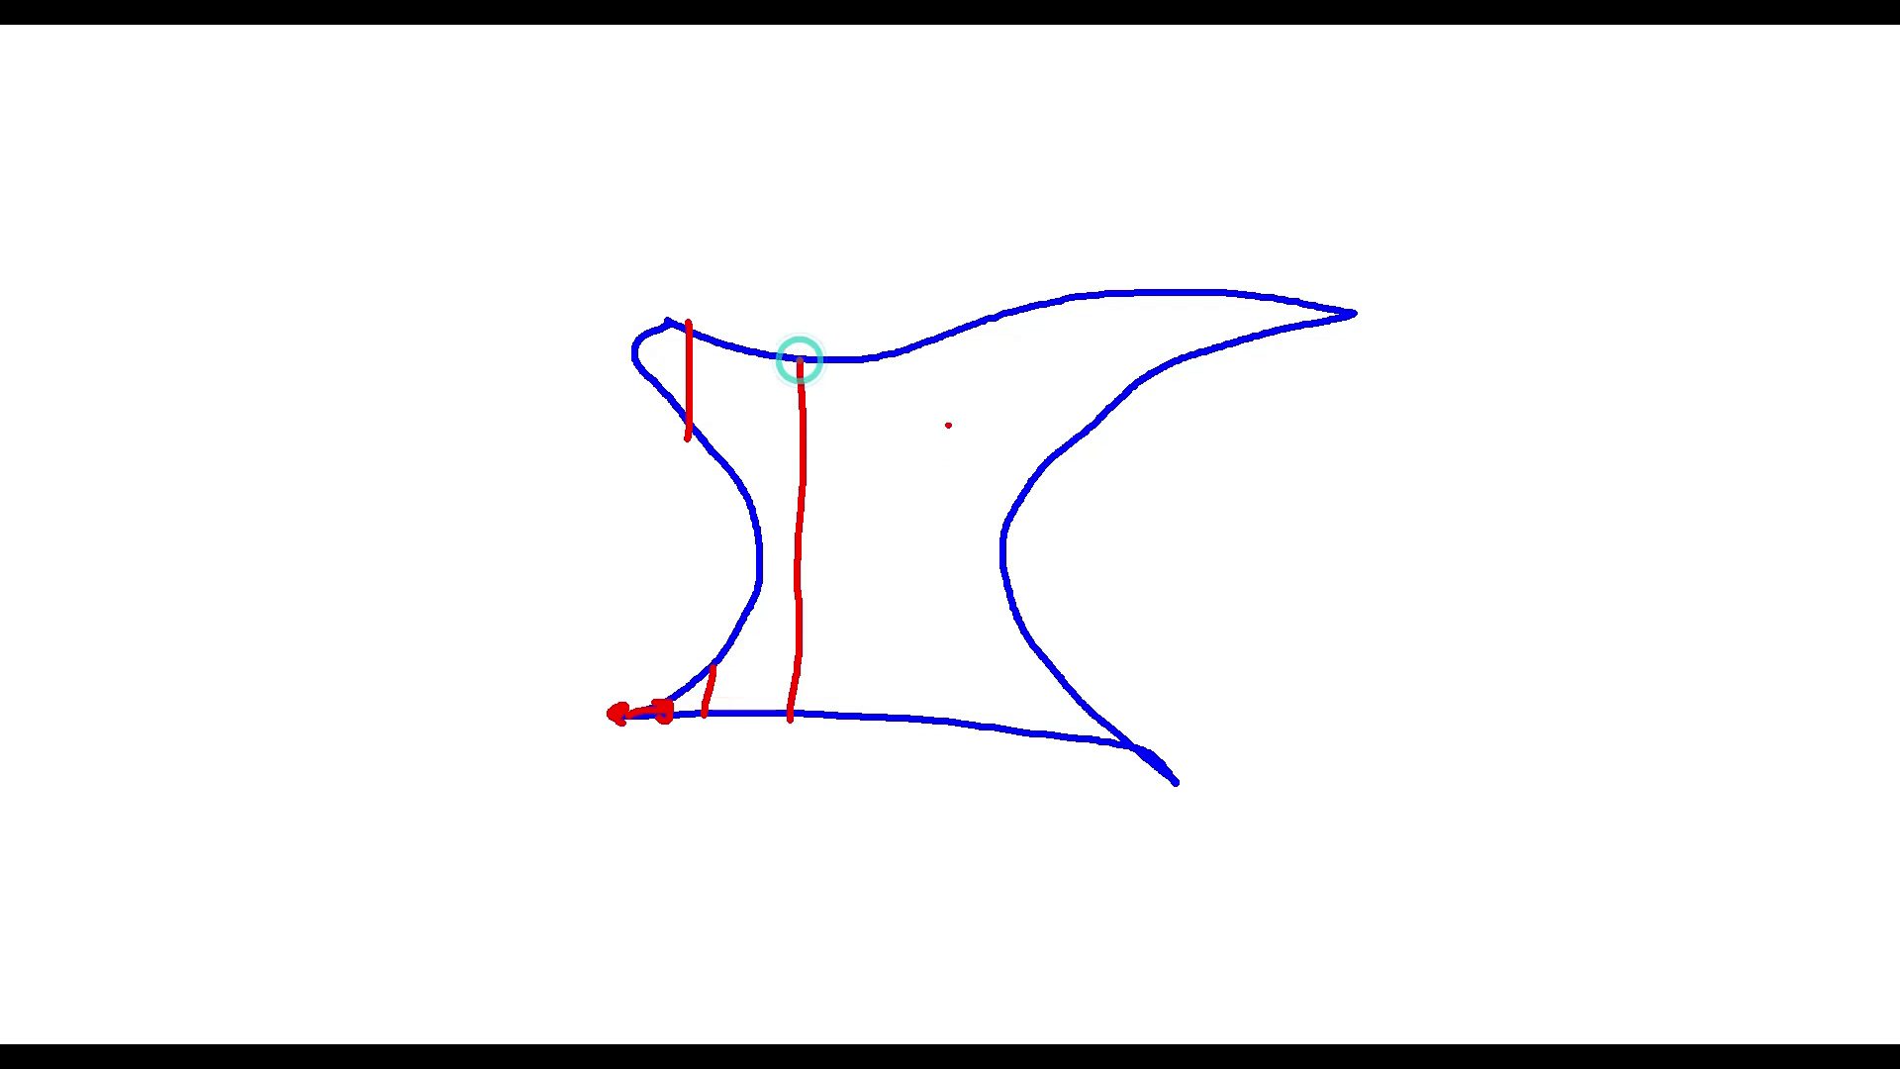
left_click_drag(945, 341, 928, 718)
left_click_drag(1101, 384, 1109, 297)
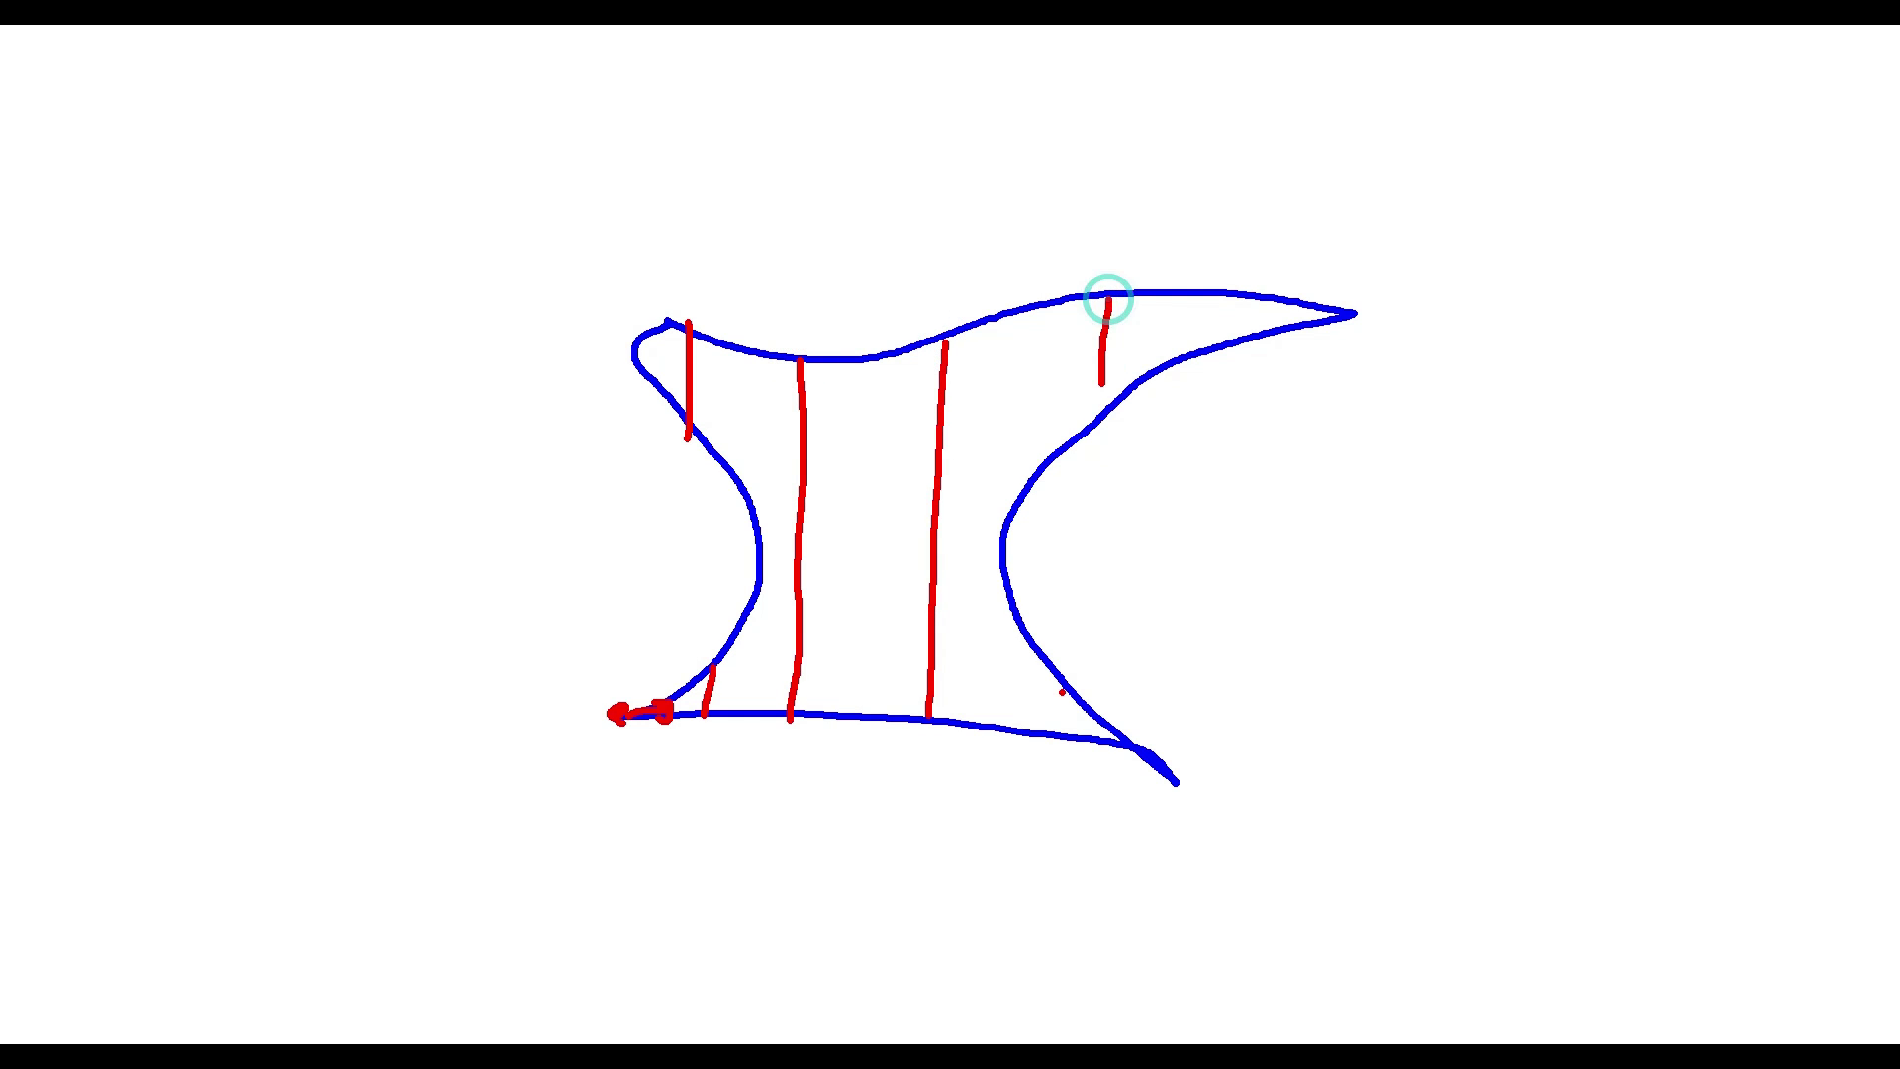
left_click_drag(1053, 725, 1064, 679)
left_click_drag(1104, 289, 1125, 394)
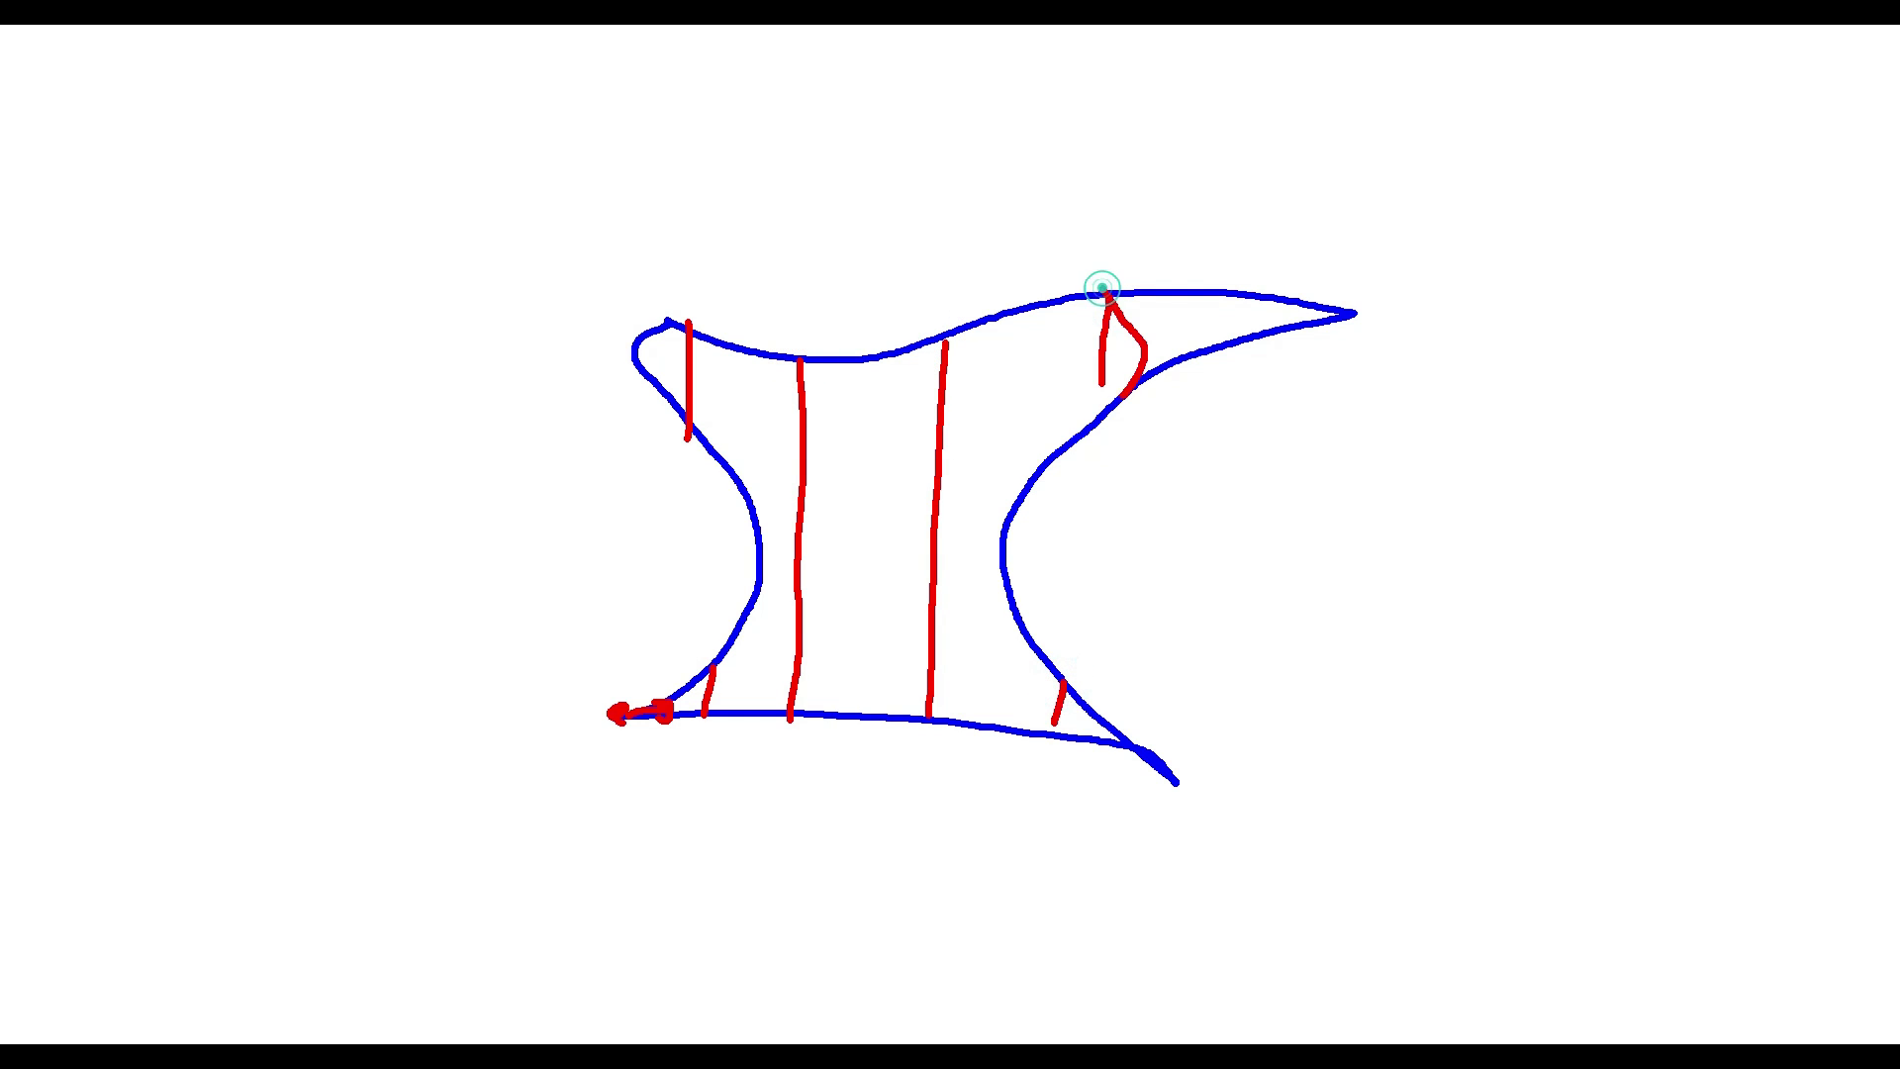
mouse_move(1050, 672)
left_mouse_down()
mouse_move(1079, 720)
mouse_move(1065, 747)
left_mouse_up()
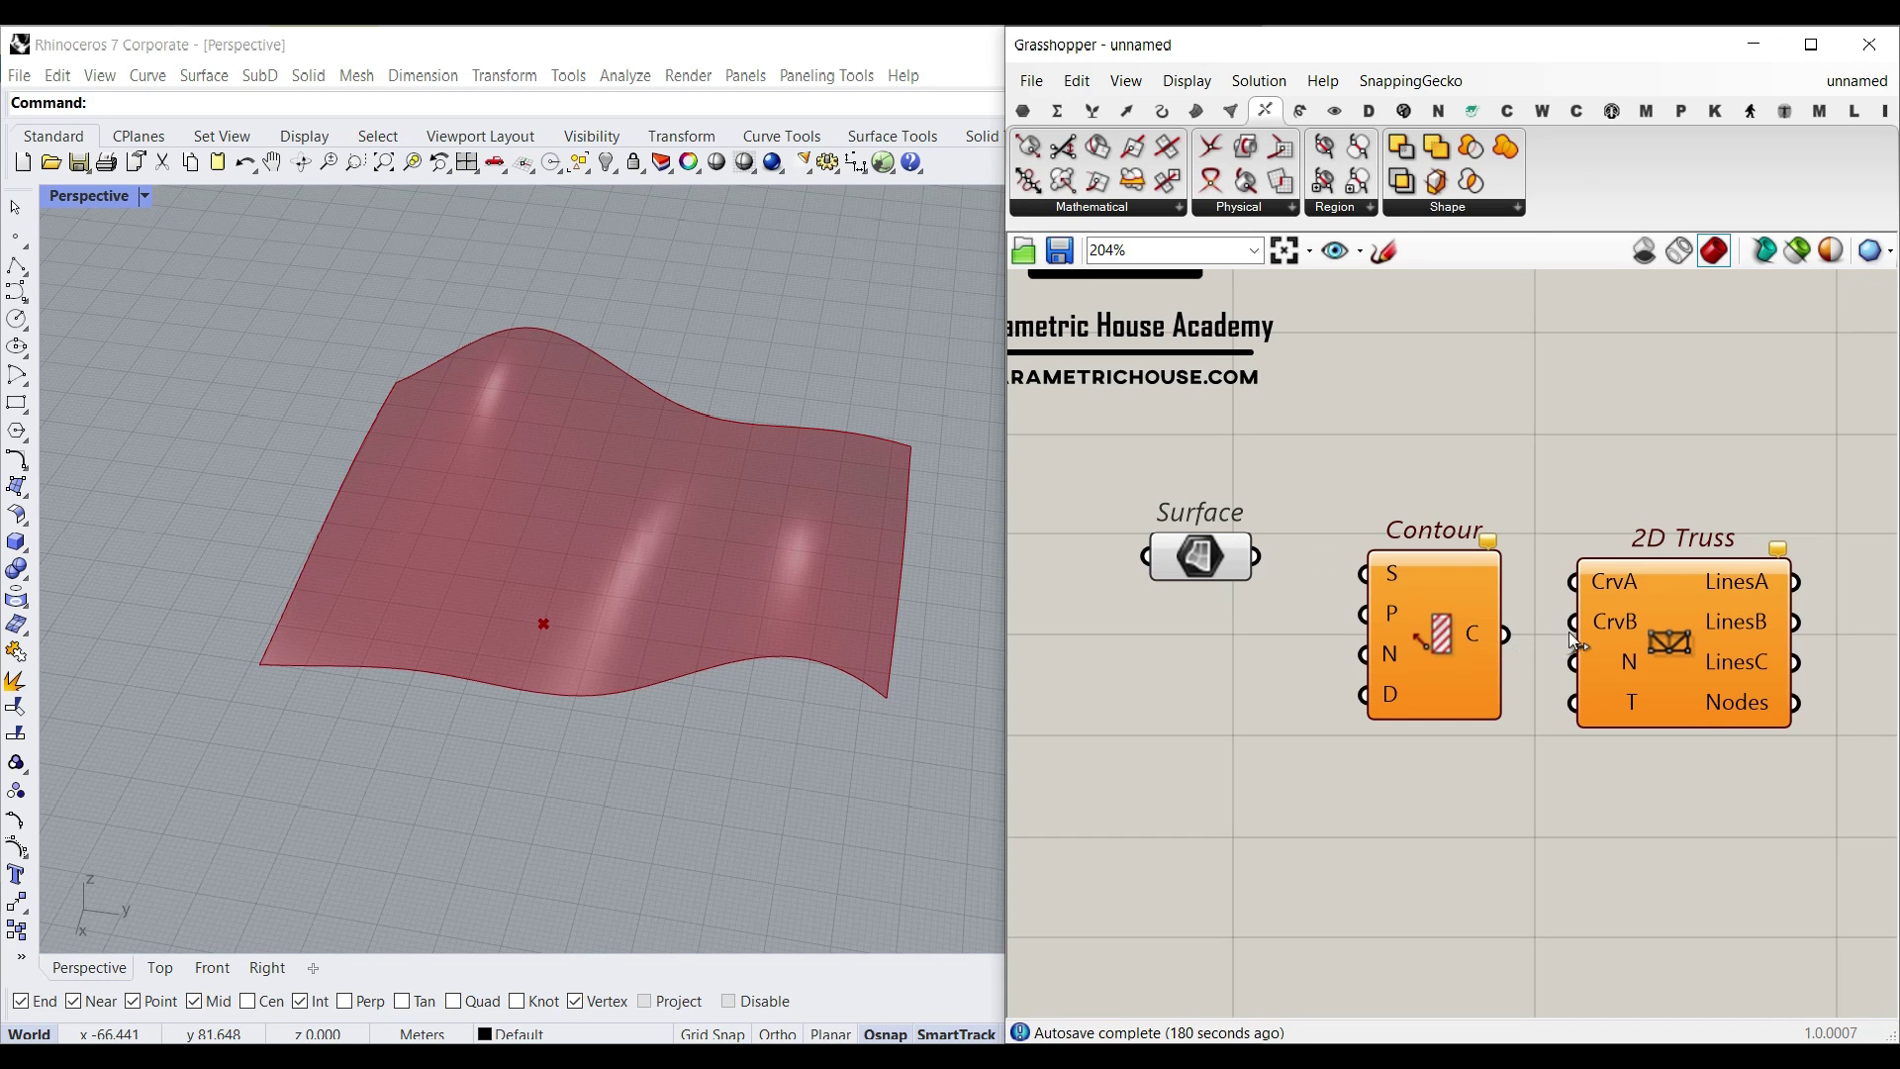
Step: Replace the Contour component with an Iso Curve component between the Surface parameter and the 2D Truss
left_click(1451, 644)
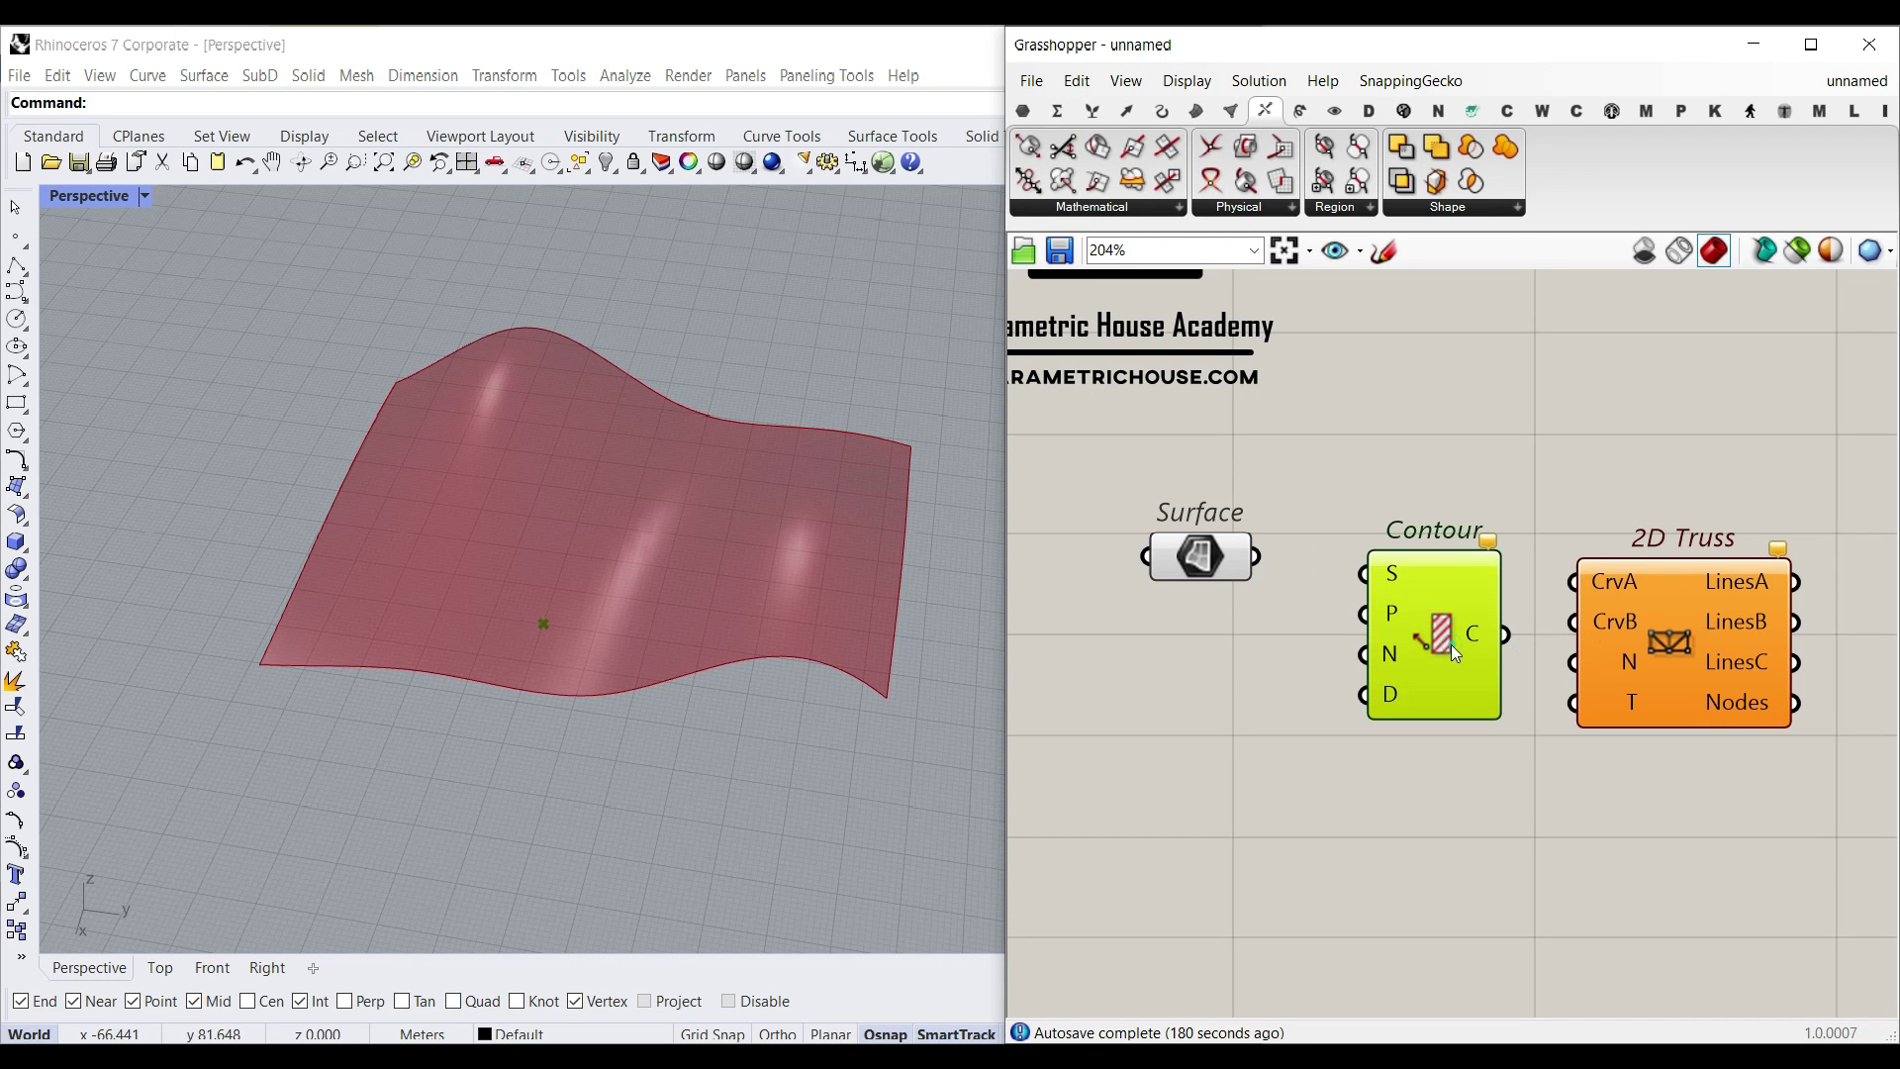
key("Delete")
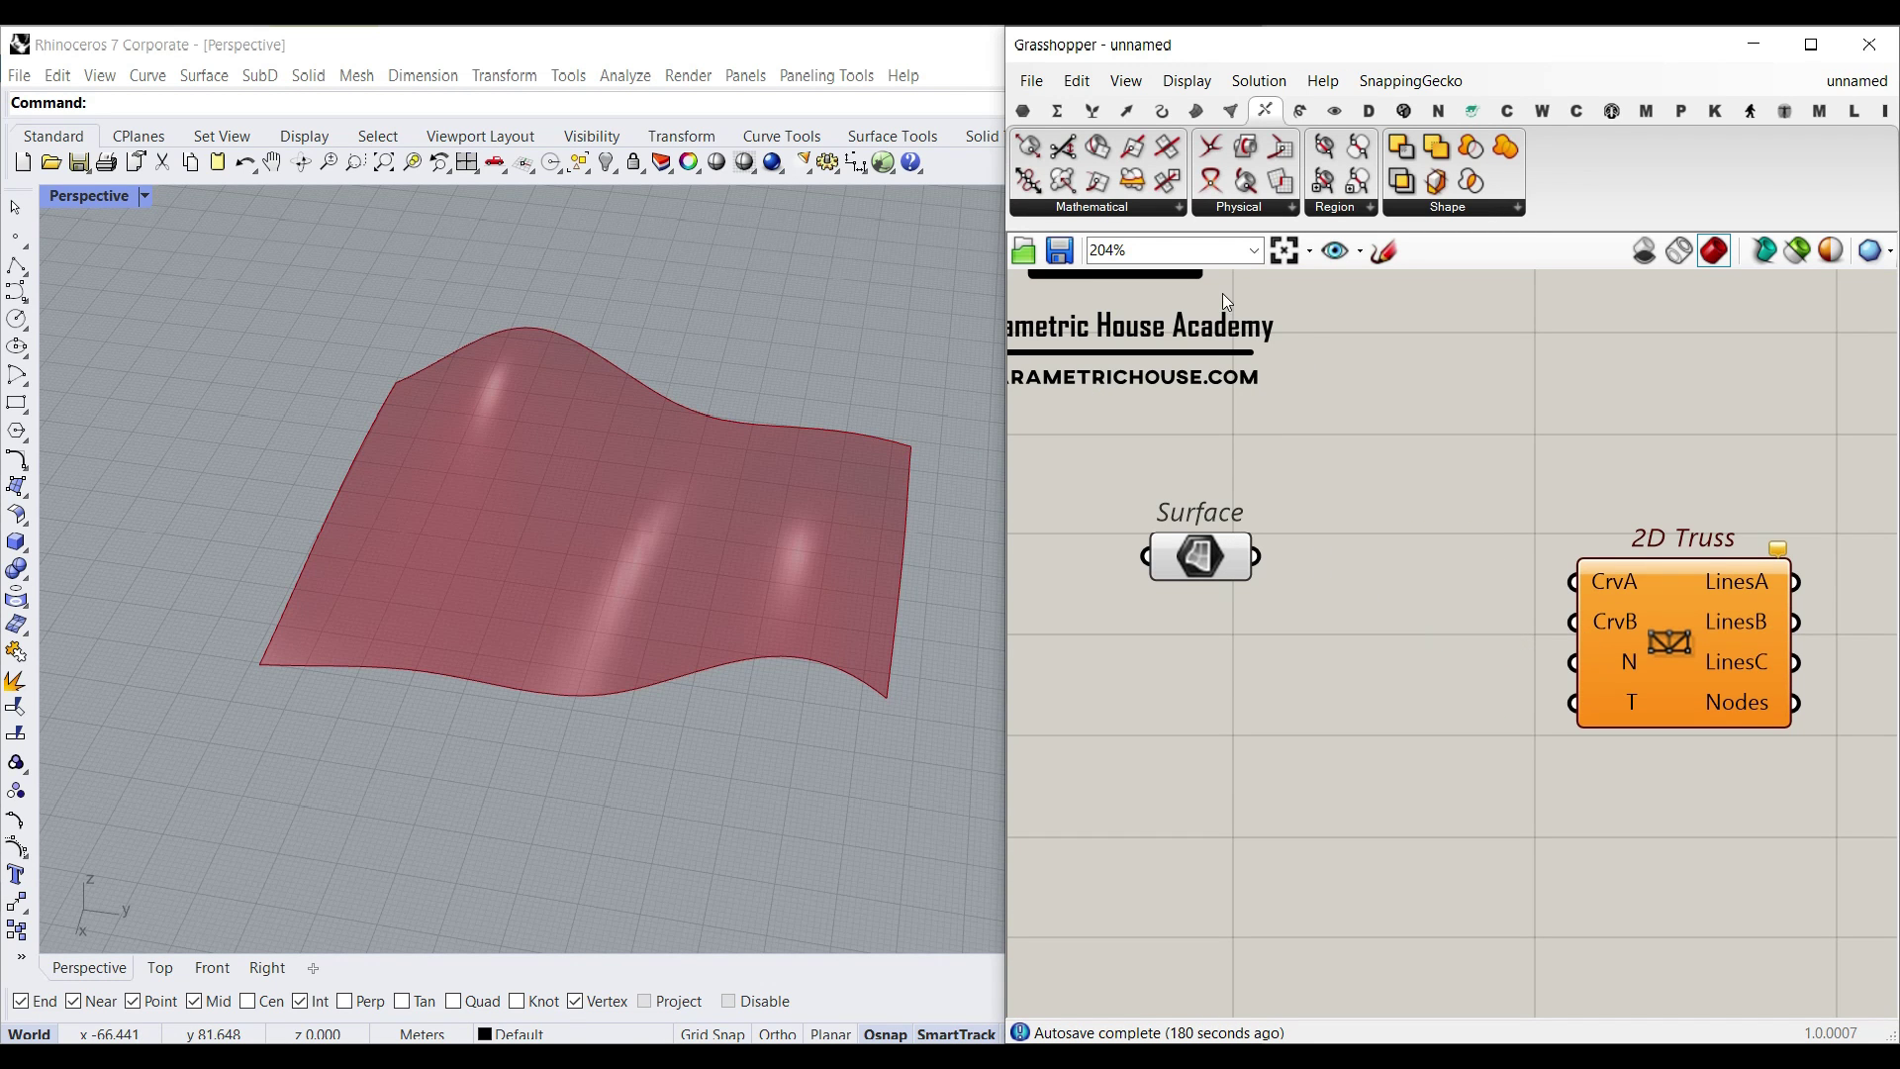
left_click(1162, 109)
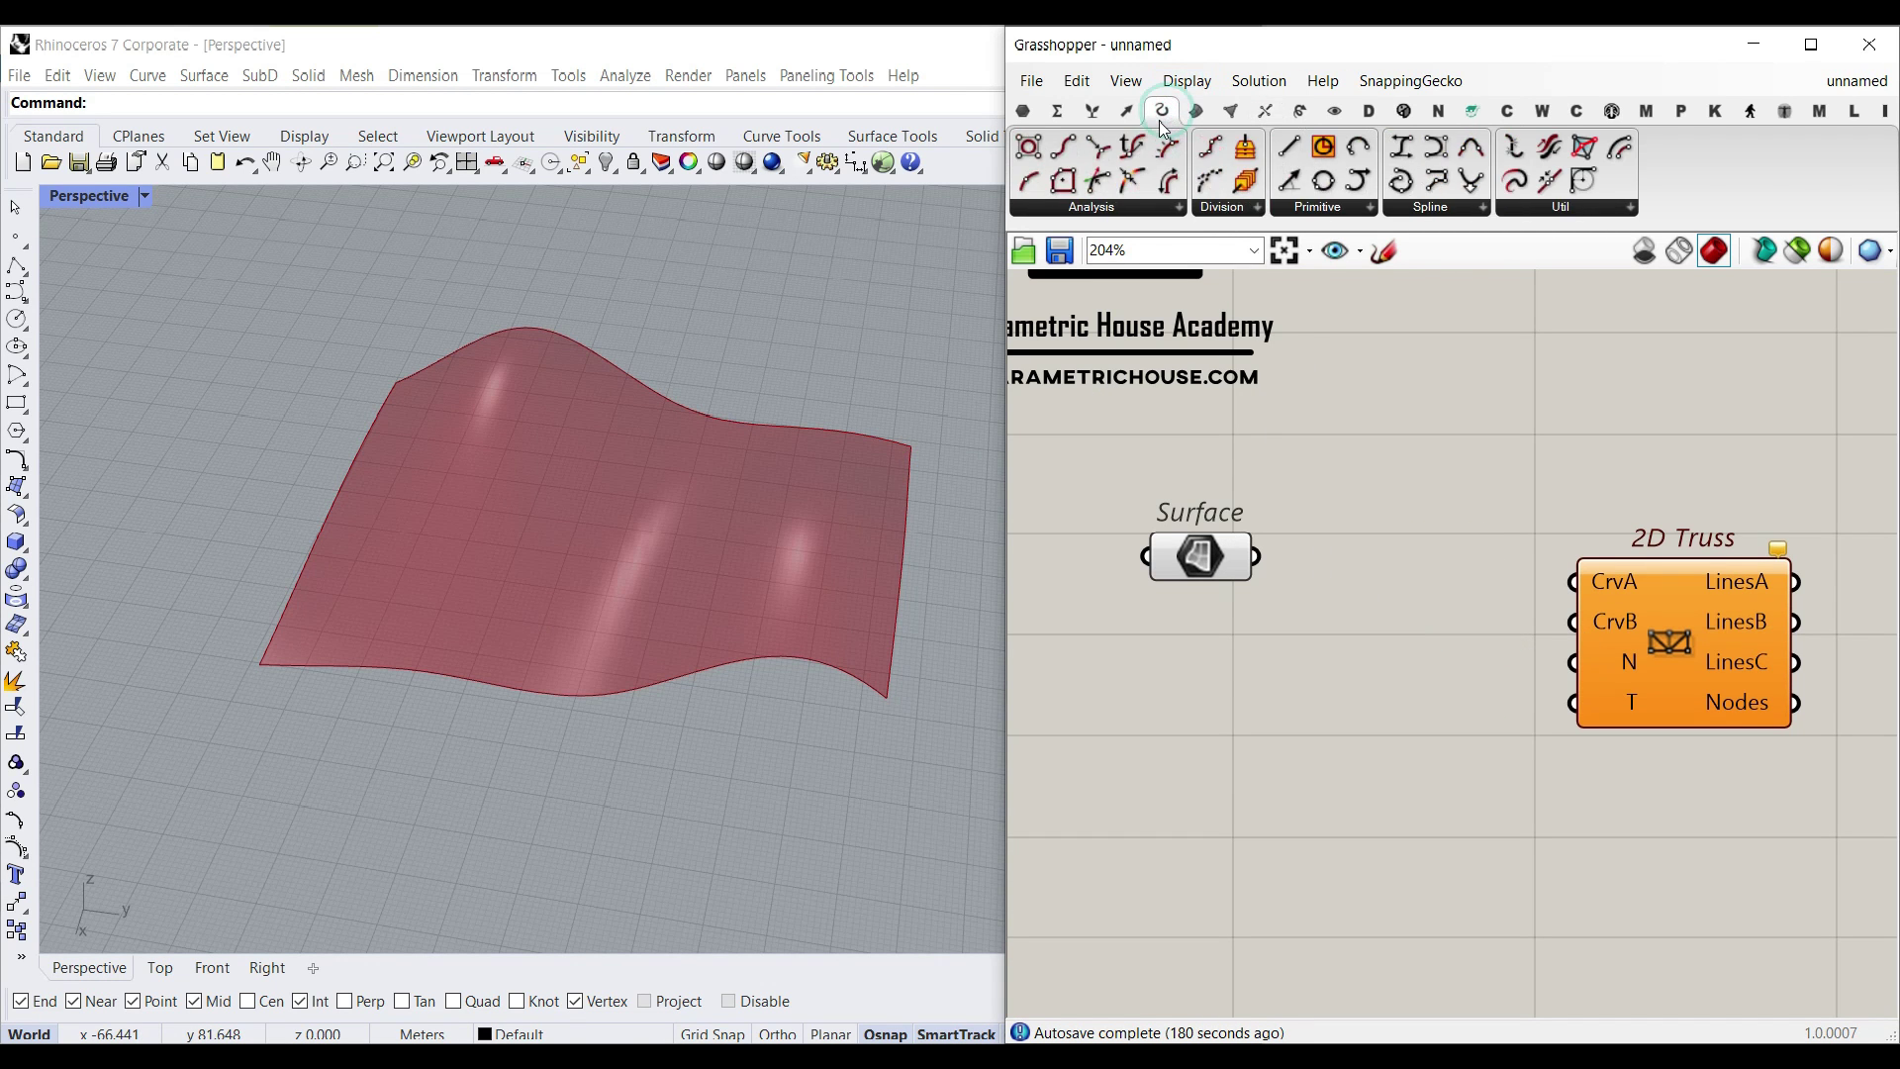
left_click(1432, 207)
left_click_drag(1461, 424, 1401, 623)
scroll(1417, 616, "up", 5)
right_click_drag(1417, 621, 1641, 620)
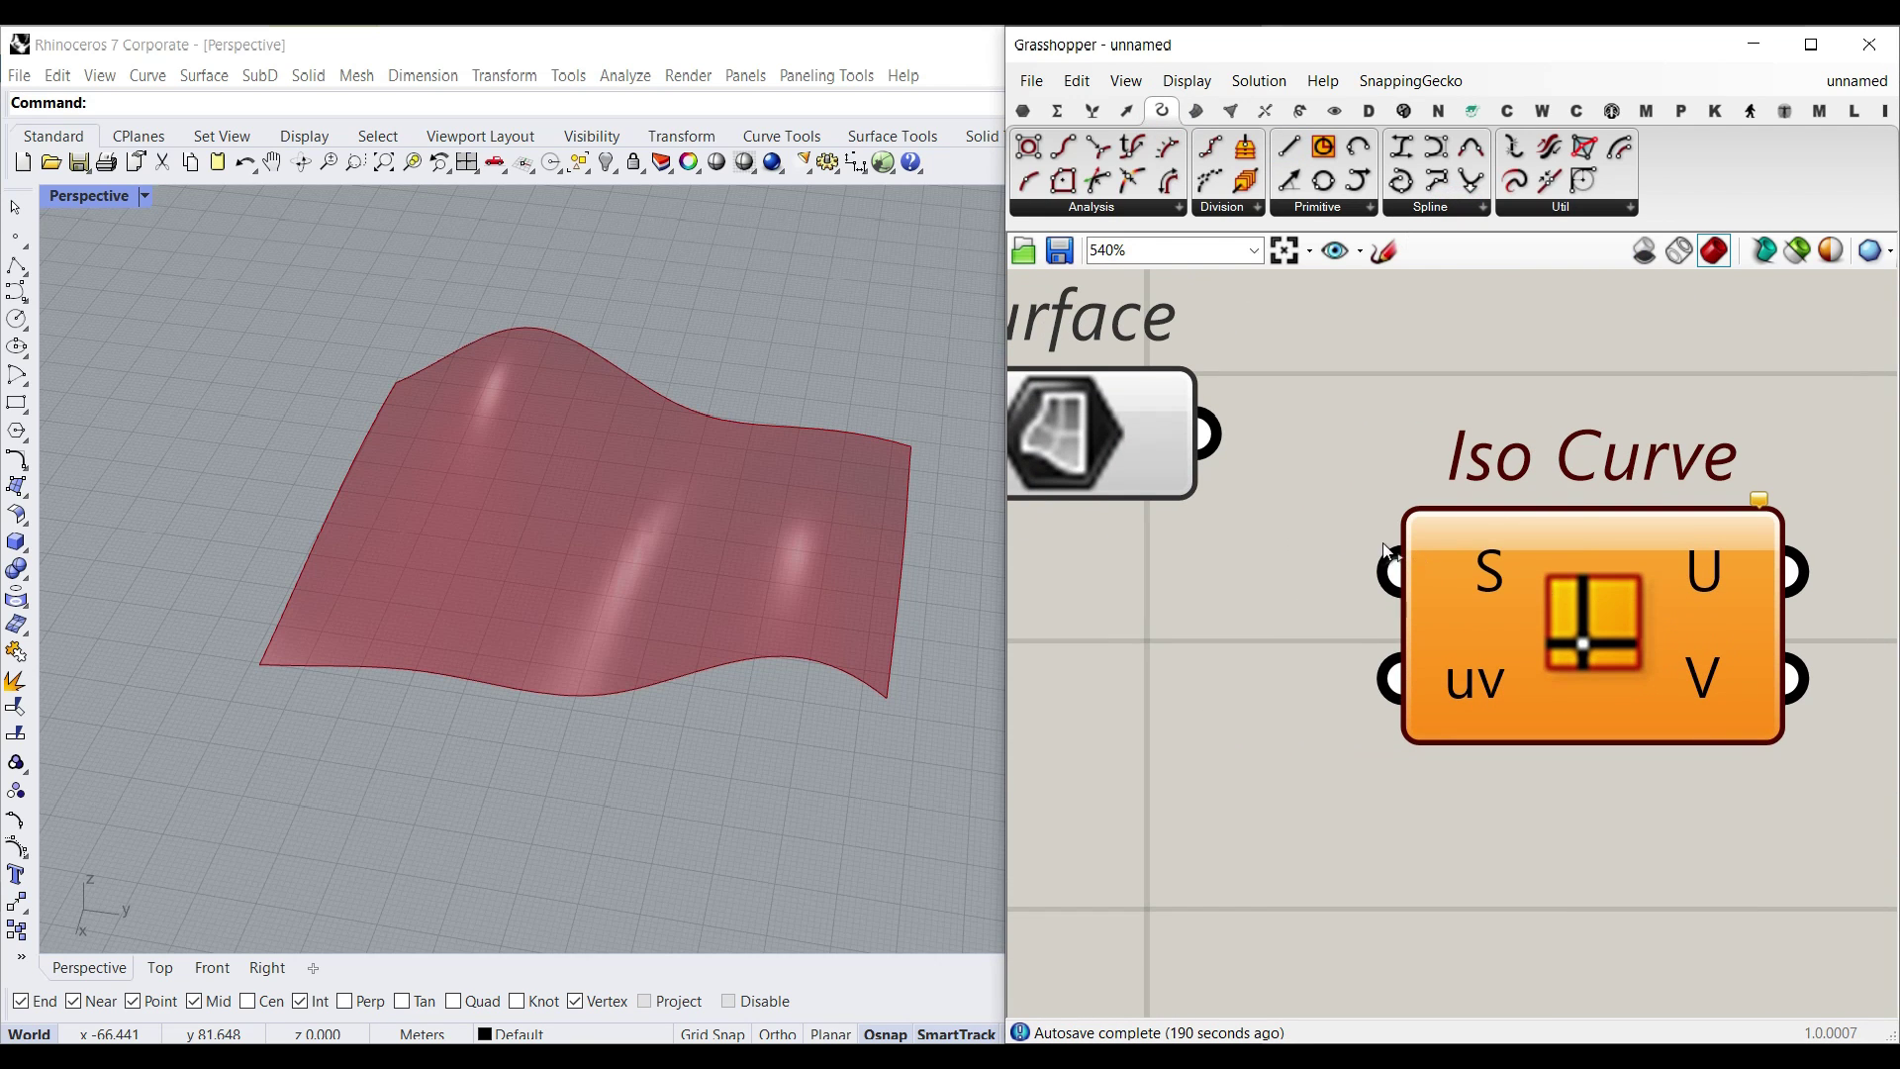
Step: Switch the canvas display to full names for the component inputs and outputs
left_click(1187, 80)
left_click(1242, 169)
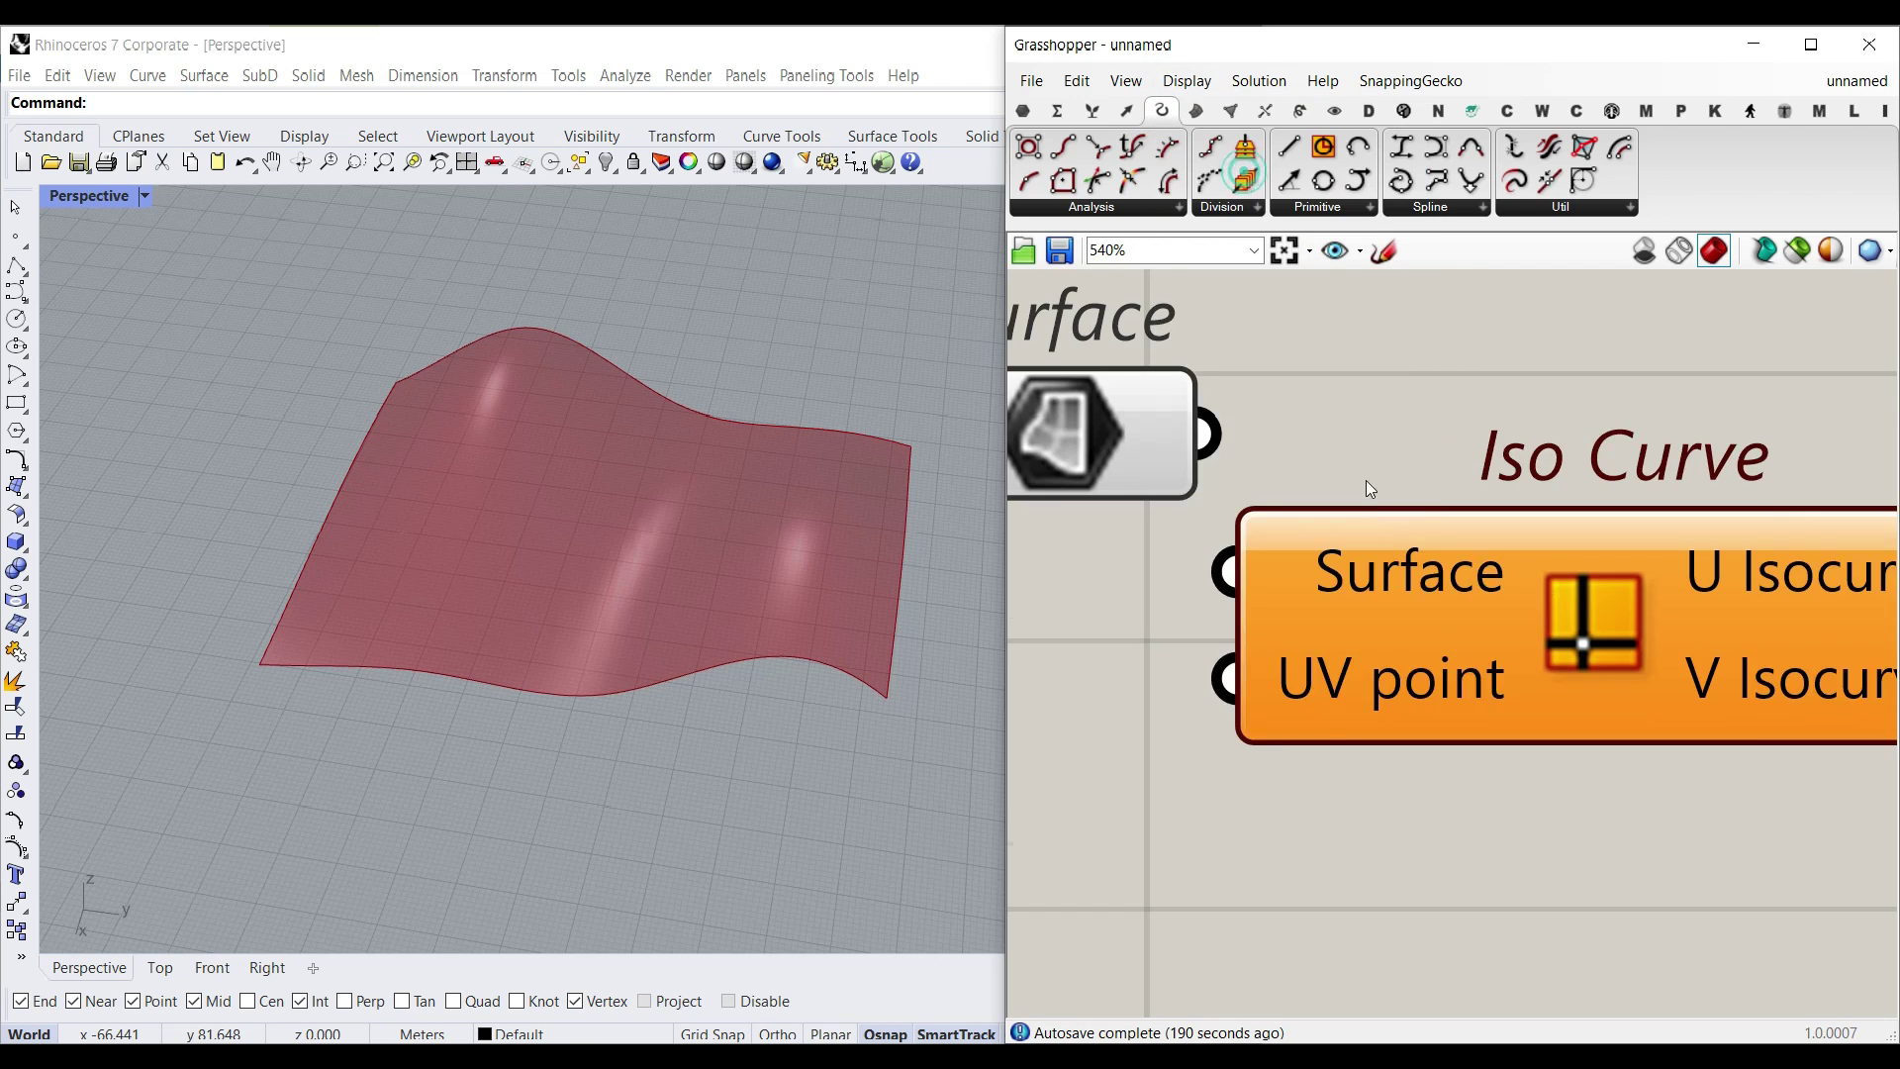
scroll(1365, 479, "down", 8)
scroll(1338, 455, "up", 3)
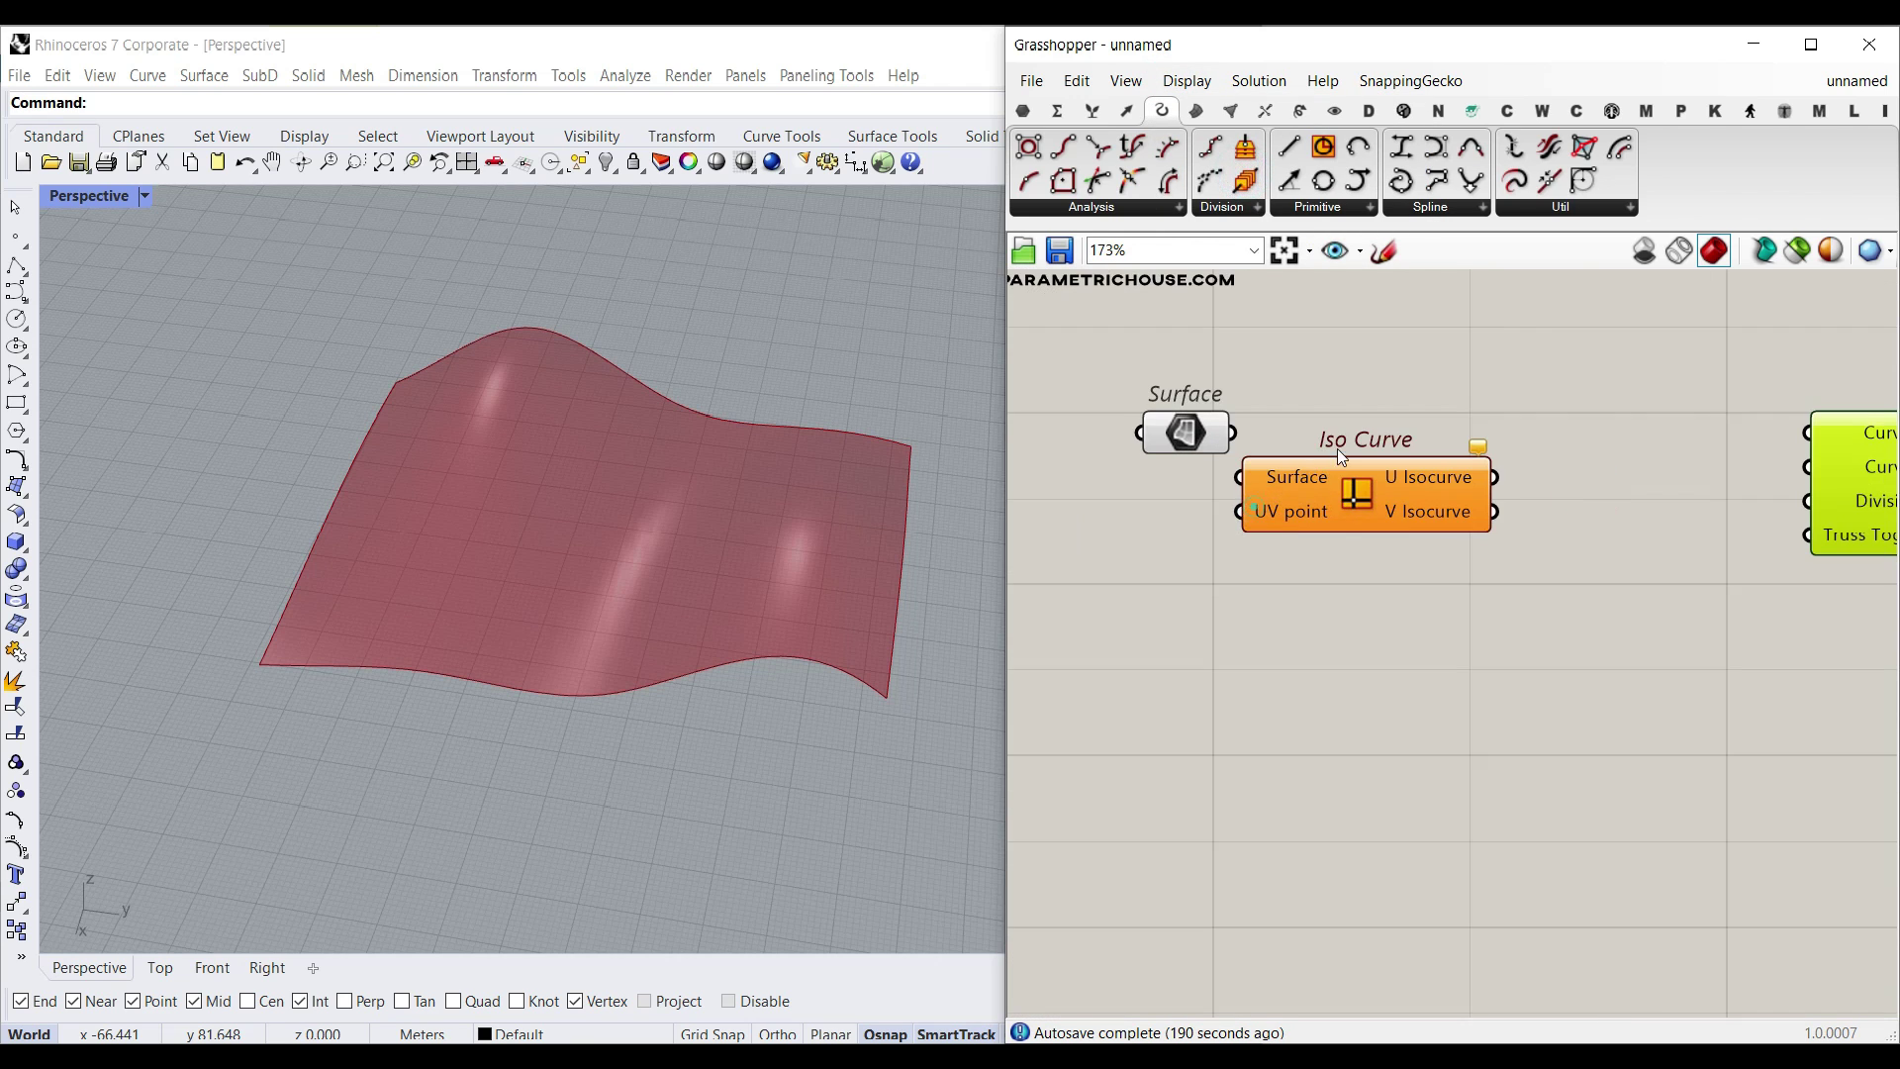
Step: Move the Iso Curve clear of the Surface parameter and connect Surface to its Surface input
scroll(1302, 483, "up", 3)
left_click_drag(1303, 492, 1383, 435)
left_click_drag(1176, 398, 1292, 418)
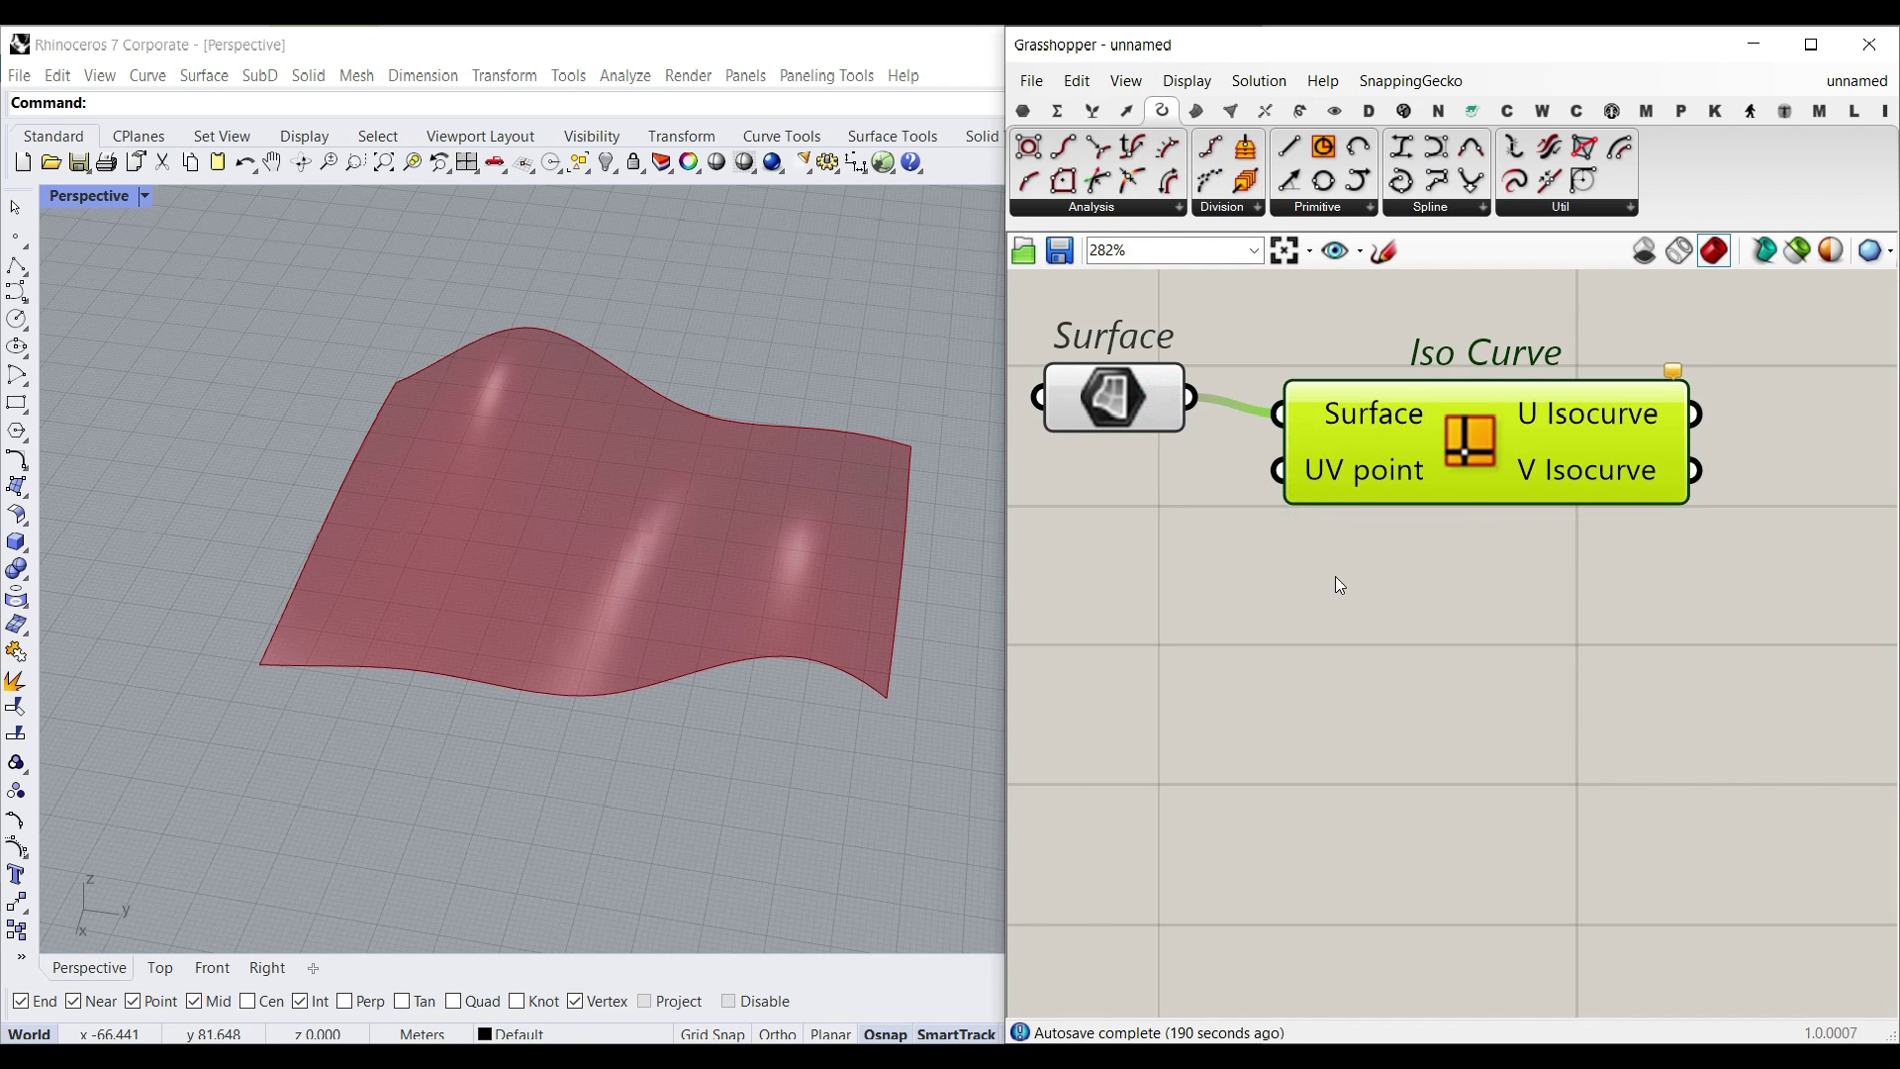
right_click_drag(1350, 510, 1383, 639)
mouse_move(1412, 604)
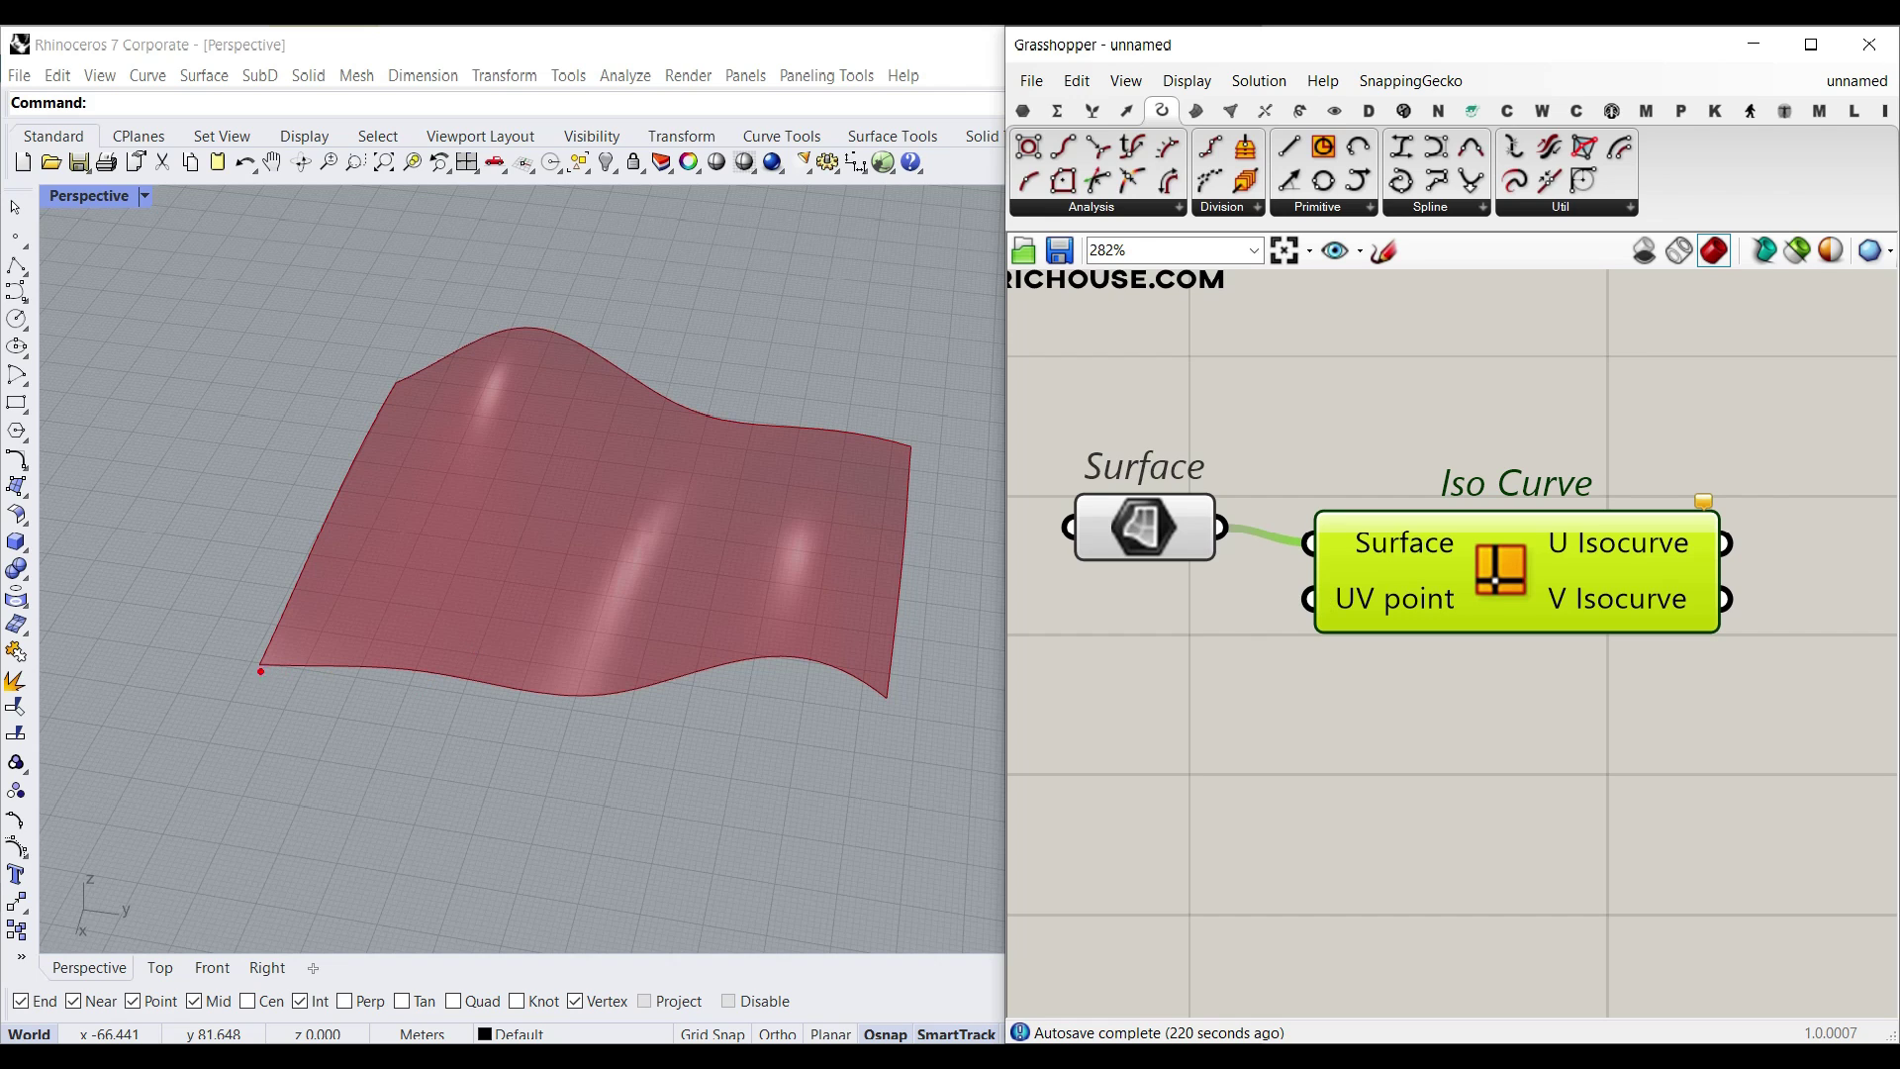
mouse_move(315, 812)
left_mouse_down()
mouse_move(508, 811)
mouse_move(464, 839)
mouse_move(569, 792)
mouse_move(583, 819)
mouse_move(381, 709)
mouse_move(384, 754)
mouse_move(336, 801)
left_mouse_up()
mouse_move(316, 727)
left_mouse_down()
mouse_move(338, 708)
mouse_move(267, 737)
mouse_move(295, 724)
left_mouse_up()
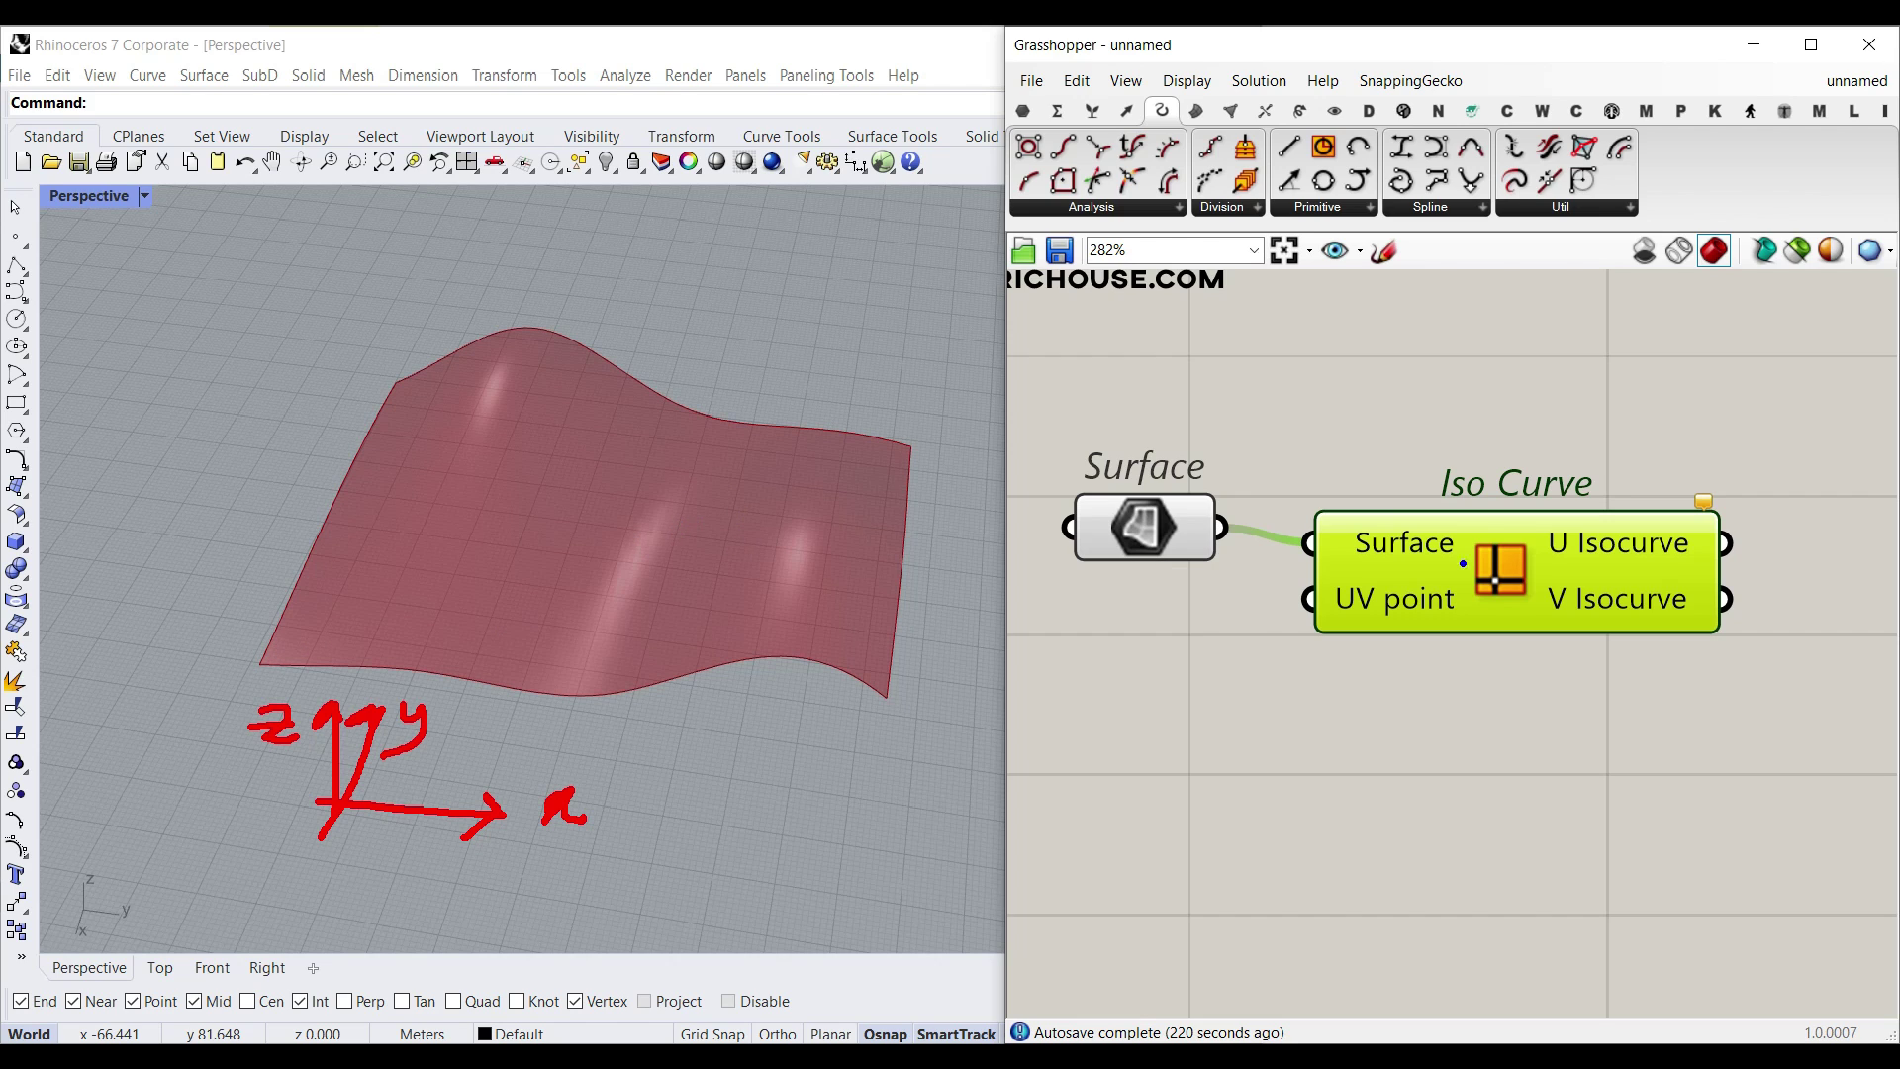
mouse_move(260, 663)
left_mouse_down()
mouse_move(617, 690)
mouse_move(728, 657)
mouse_move(874, 685)
mouse_move(897, 708)
left_mouse_up()
mouse_move(872, 666)
left_mouse_down()
mouse_move(892, 696)
mouse_move(877, 712)
mouse_move(971, 689)
mouse_move(948, 720)
mouse_move(982, 717)
left_mouse_up()
key("ctrl+z")
left_click_drag(986, 673, 932, 743)
mouse_move(938, 666)
left_mouse_down()
mouse_move(988, 733)
mouse_move(958, 695)
mouse_move(971, 743)
left_mouse_up()
key("ctrl+z")
key("ctrl+z")
key("ctrl+z")
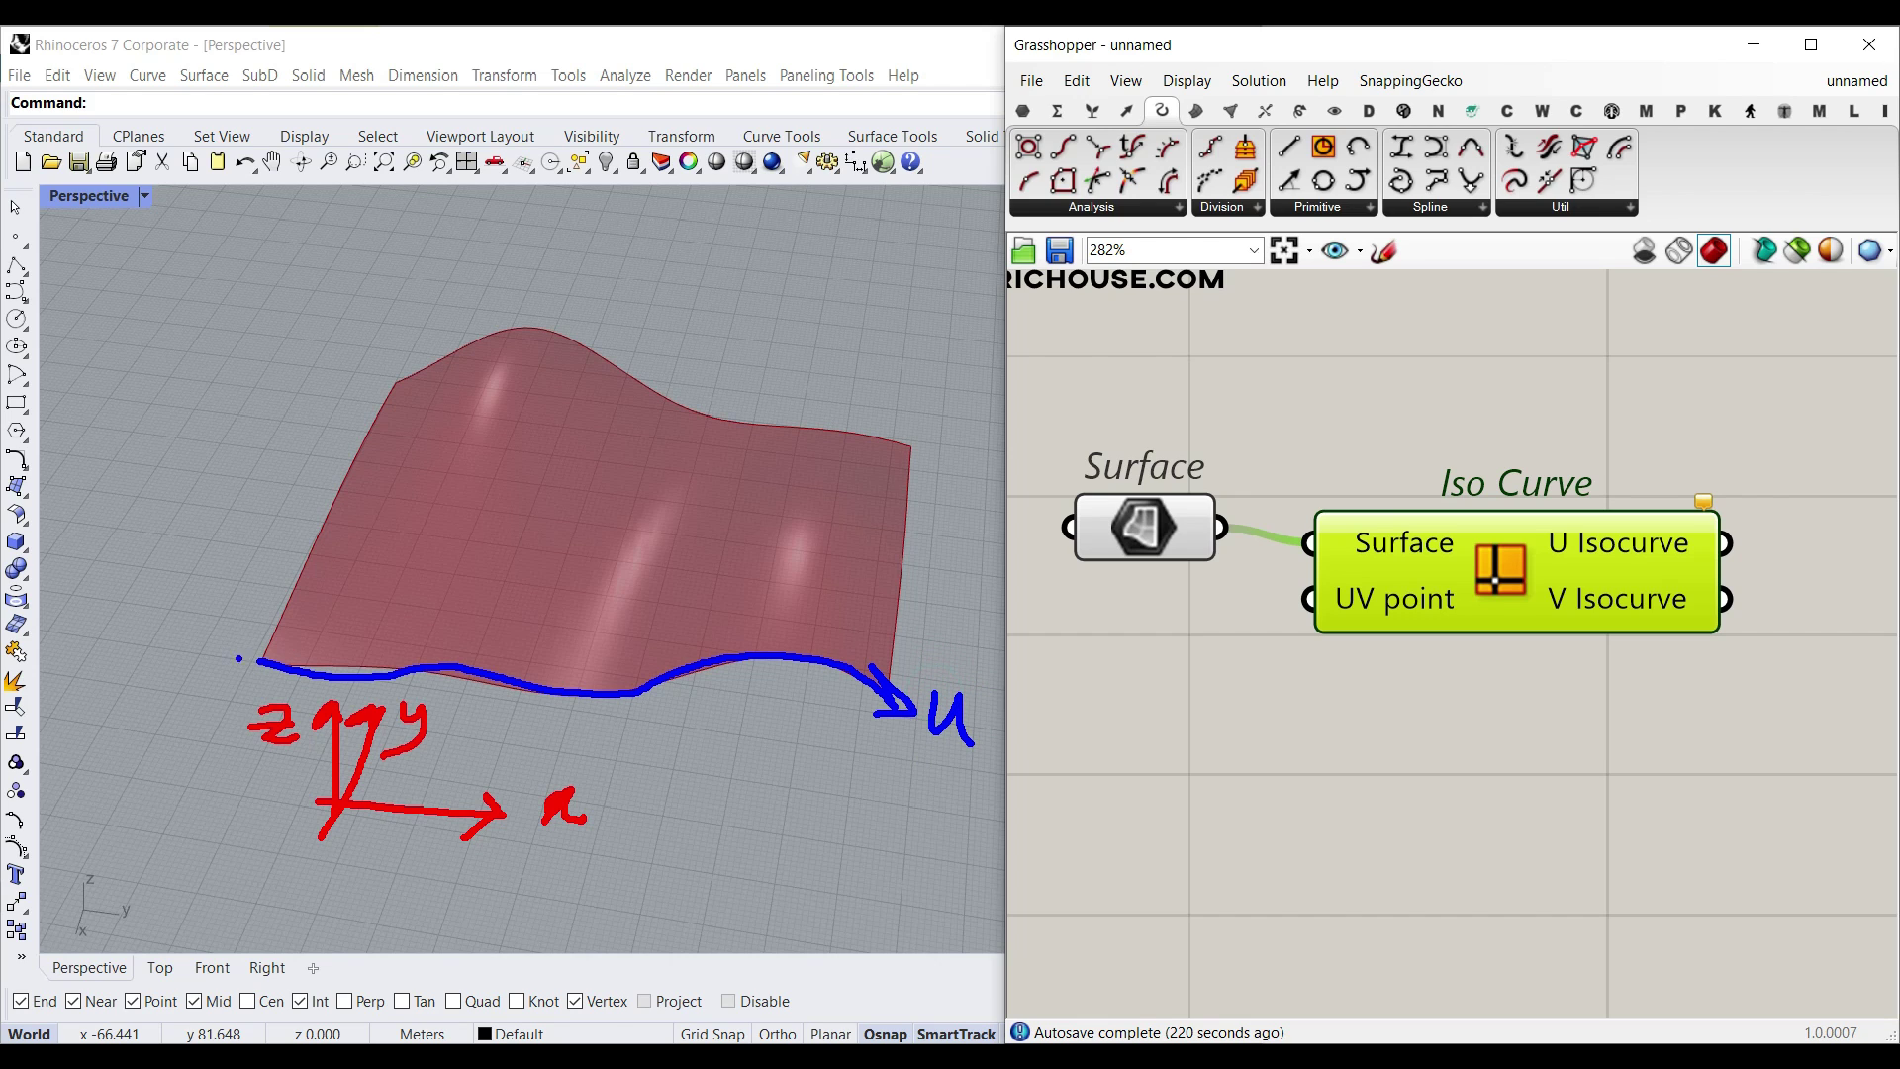
mouse_move(263, 661)
left_mouse_down()
mouse_move(358, 446)
mouse_move(416, 371)
left_mouse_up()
mouse_move(376, 401)
left_mouse_down()
mouse_move(420, 380)
mouse_move(447, 421)
left_mouse_up()
mouse_move(370, 316)
left_mouse_down()
mouse_move(398, 319)
mouse_move(369, 352)
left_mouse_up()
mouse_move(363, 305)
left_mouse_down()
mouse_move(396, 351)
mouse_move(417, 317)
left_mouse_up()
key("ctrl+z")
key("ctrl+z")
key("ctrl+z")
key("ctrl+z")
key("ctrl+z")
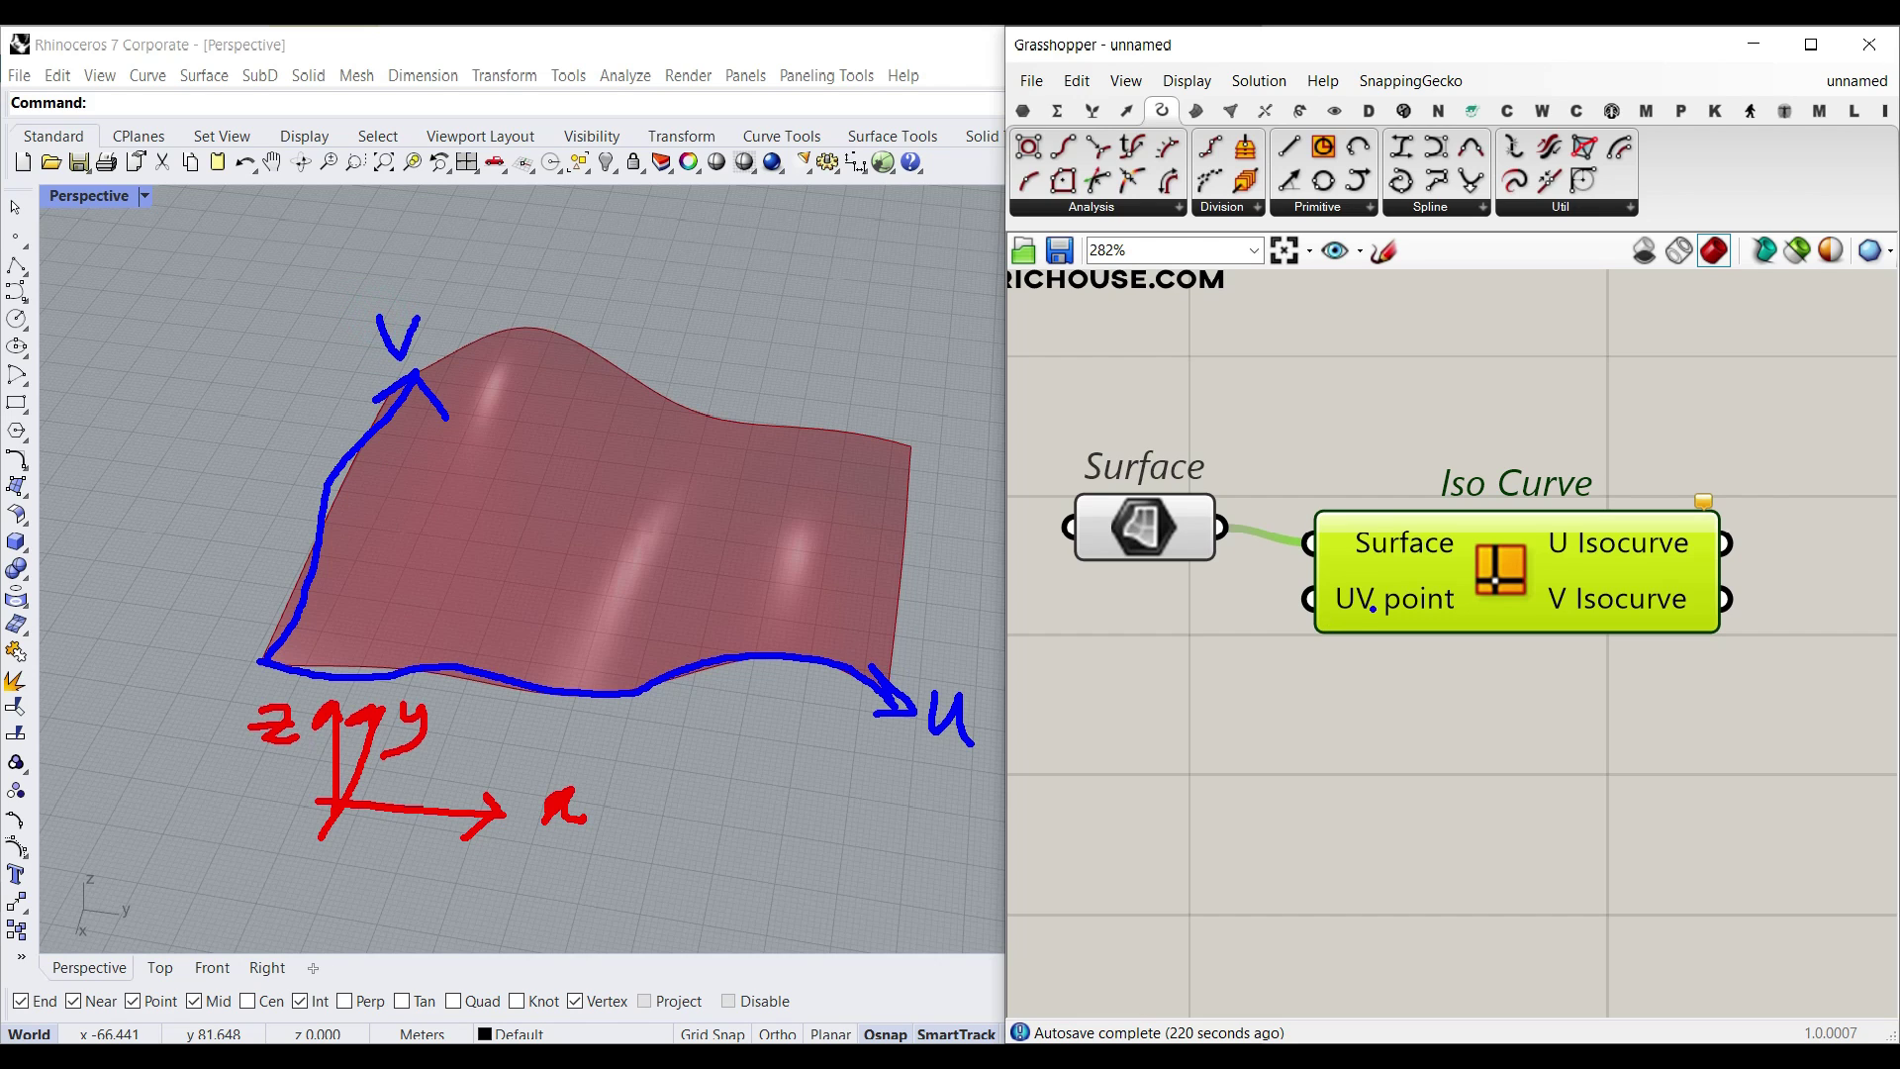
mouse_move(1378, 576)
left_mouse_down()
mouse_move(1380, 598)
mouse_move(1373, 572)
left_mouse_up()
key("Escape")
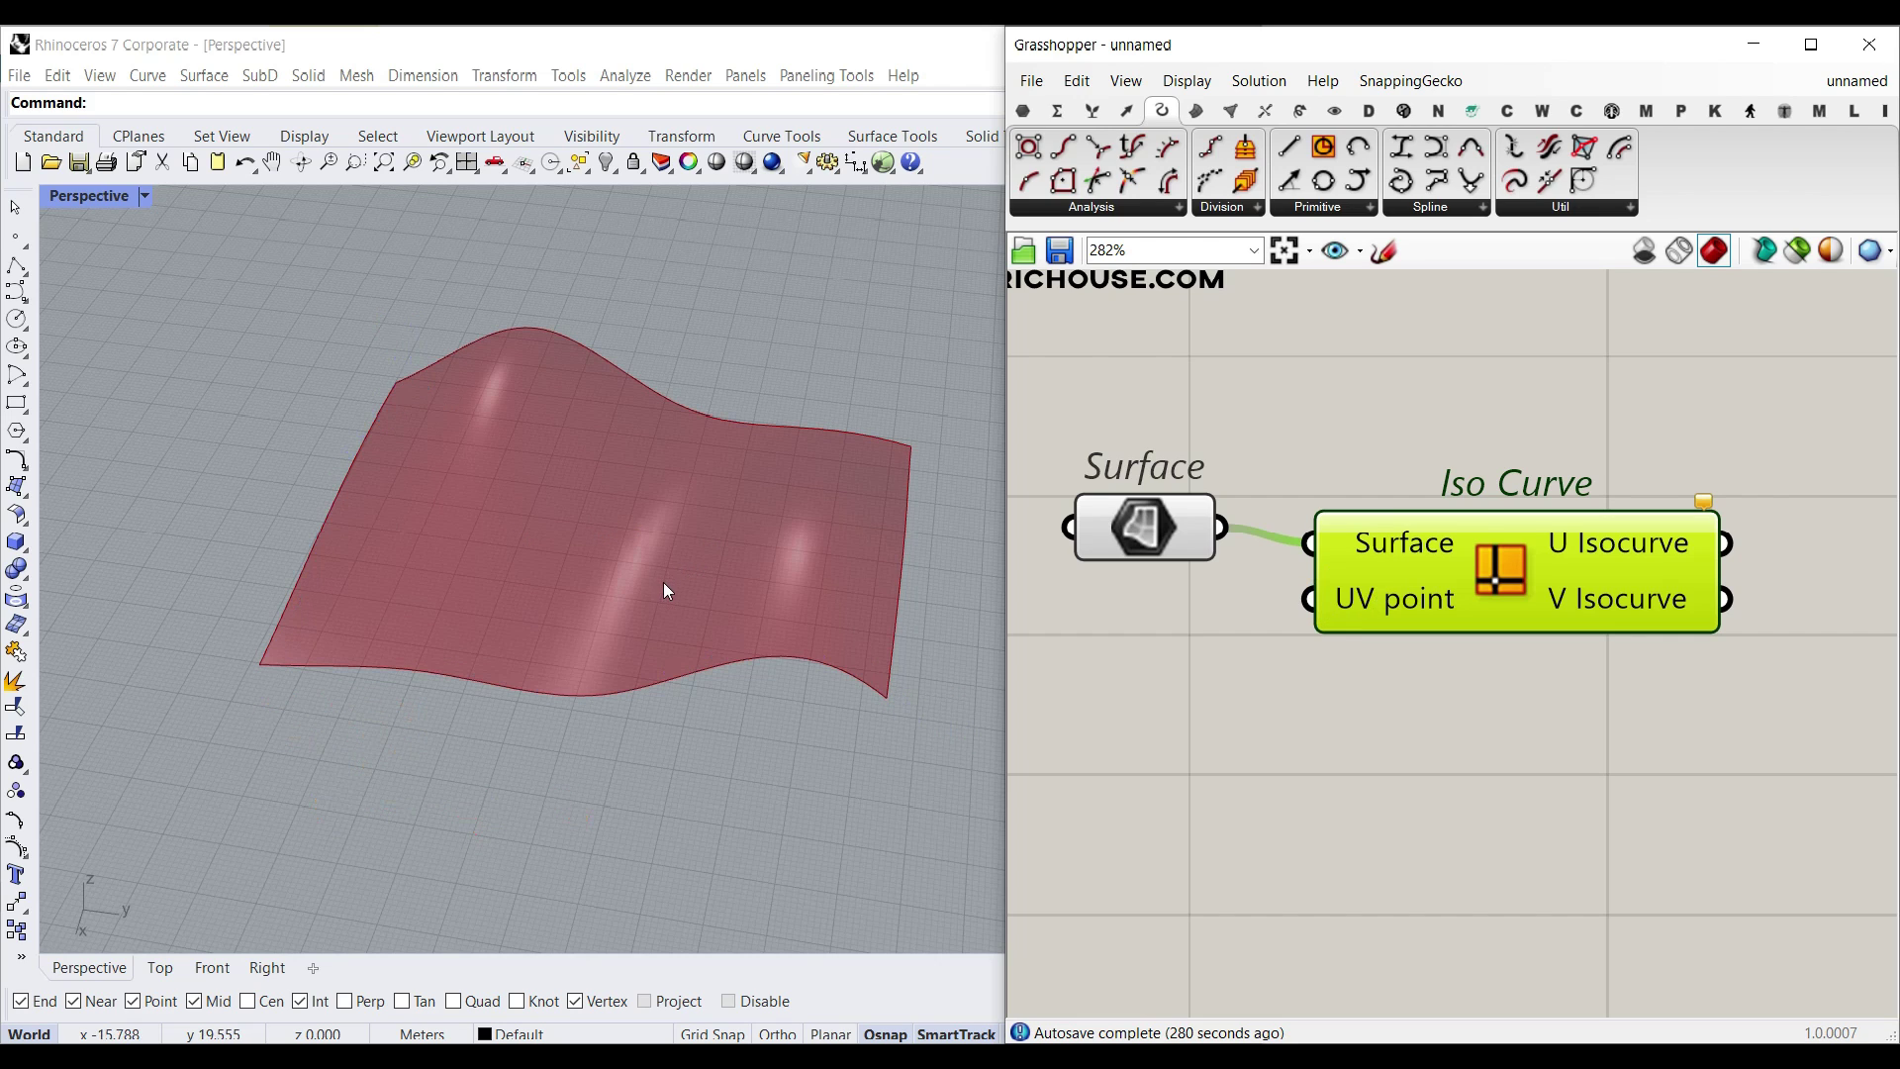
Step: Add a Domain² parameter above the Iso Curve and connect the Surface parameter to it
left_click(1024, 112)
left_click(1304, 207)
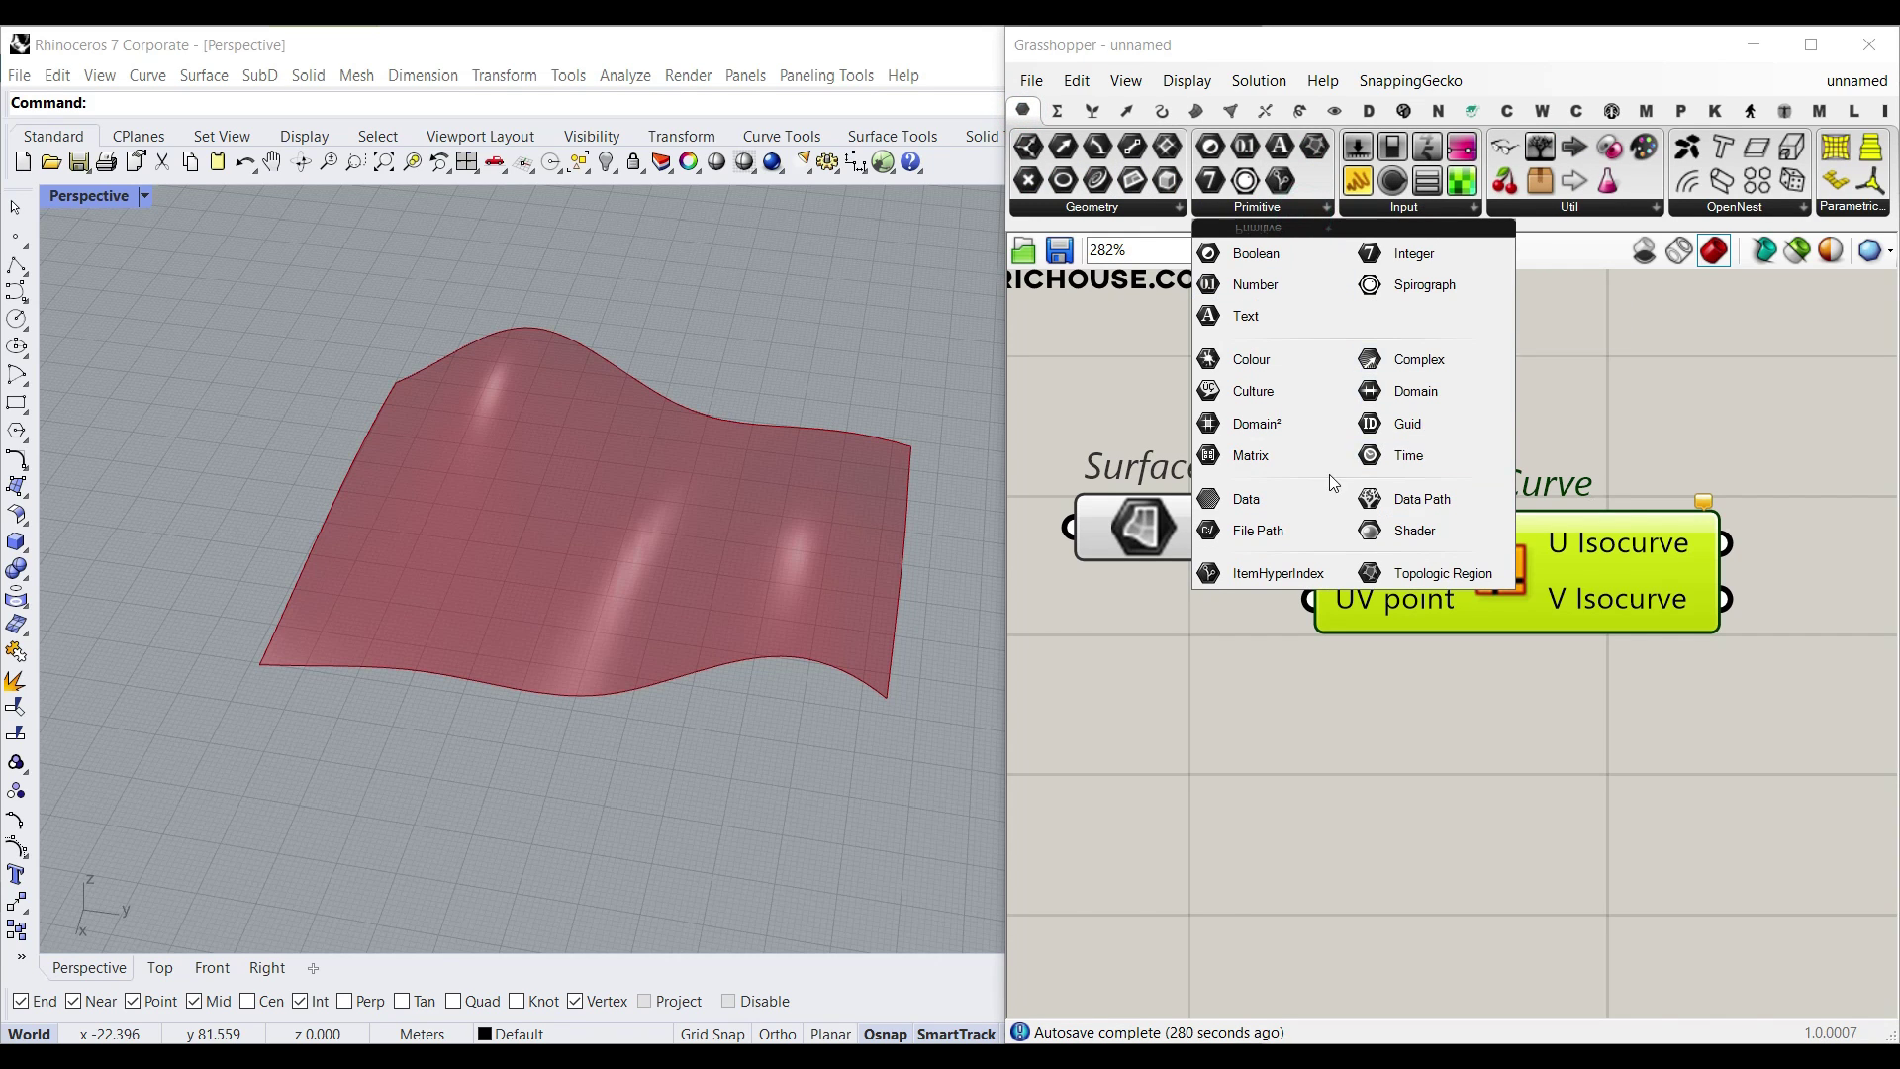
left_click(1287, 424)
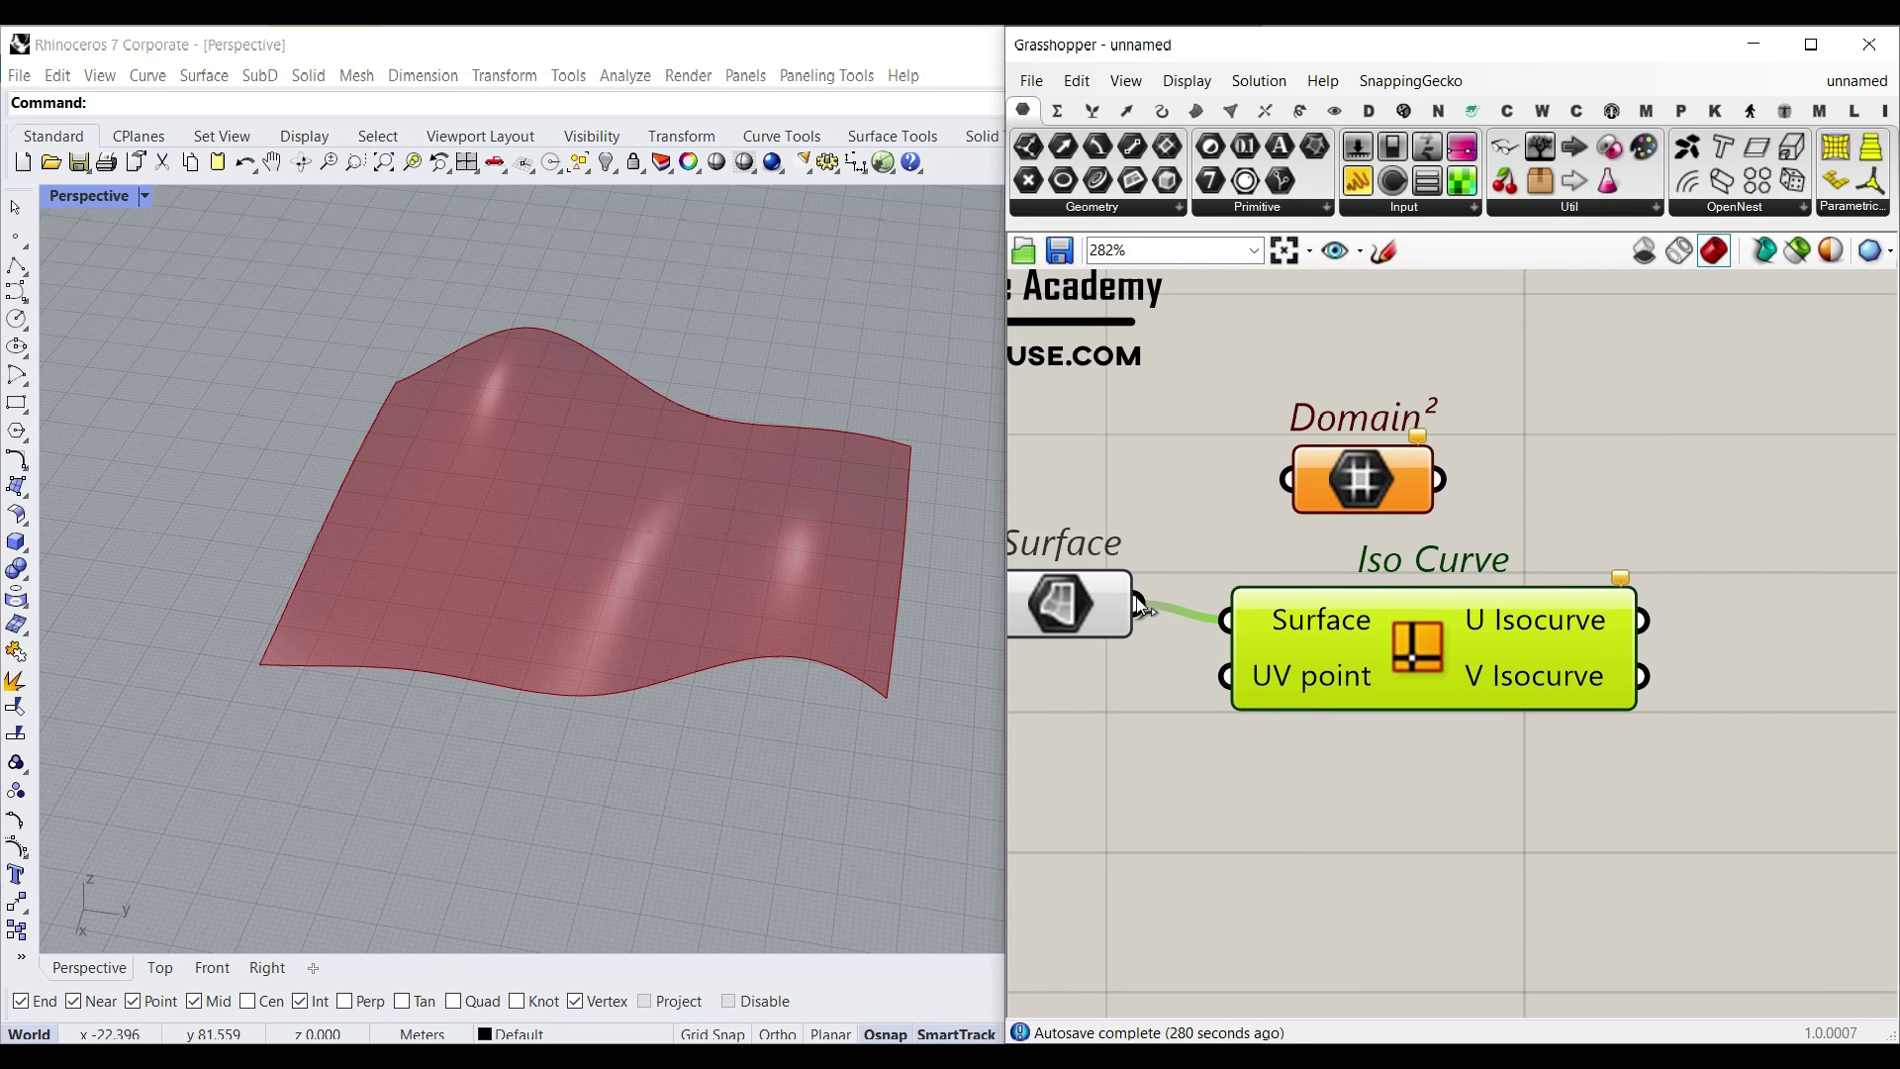
left_click_drag(1138, 600, 1291, 479)
right_click_drag(1484, 509, 1421, 563)
Step: Add a Panel fed by the Domain² output and place it below the Iso Curve component
left_click(1357, 180)
left_click(1689, 542)
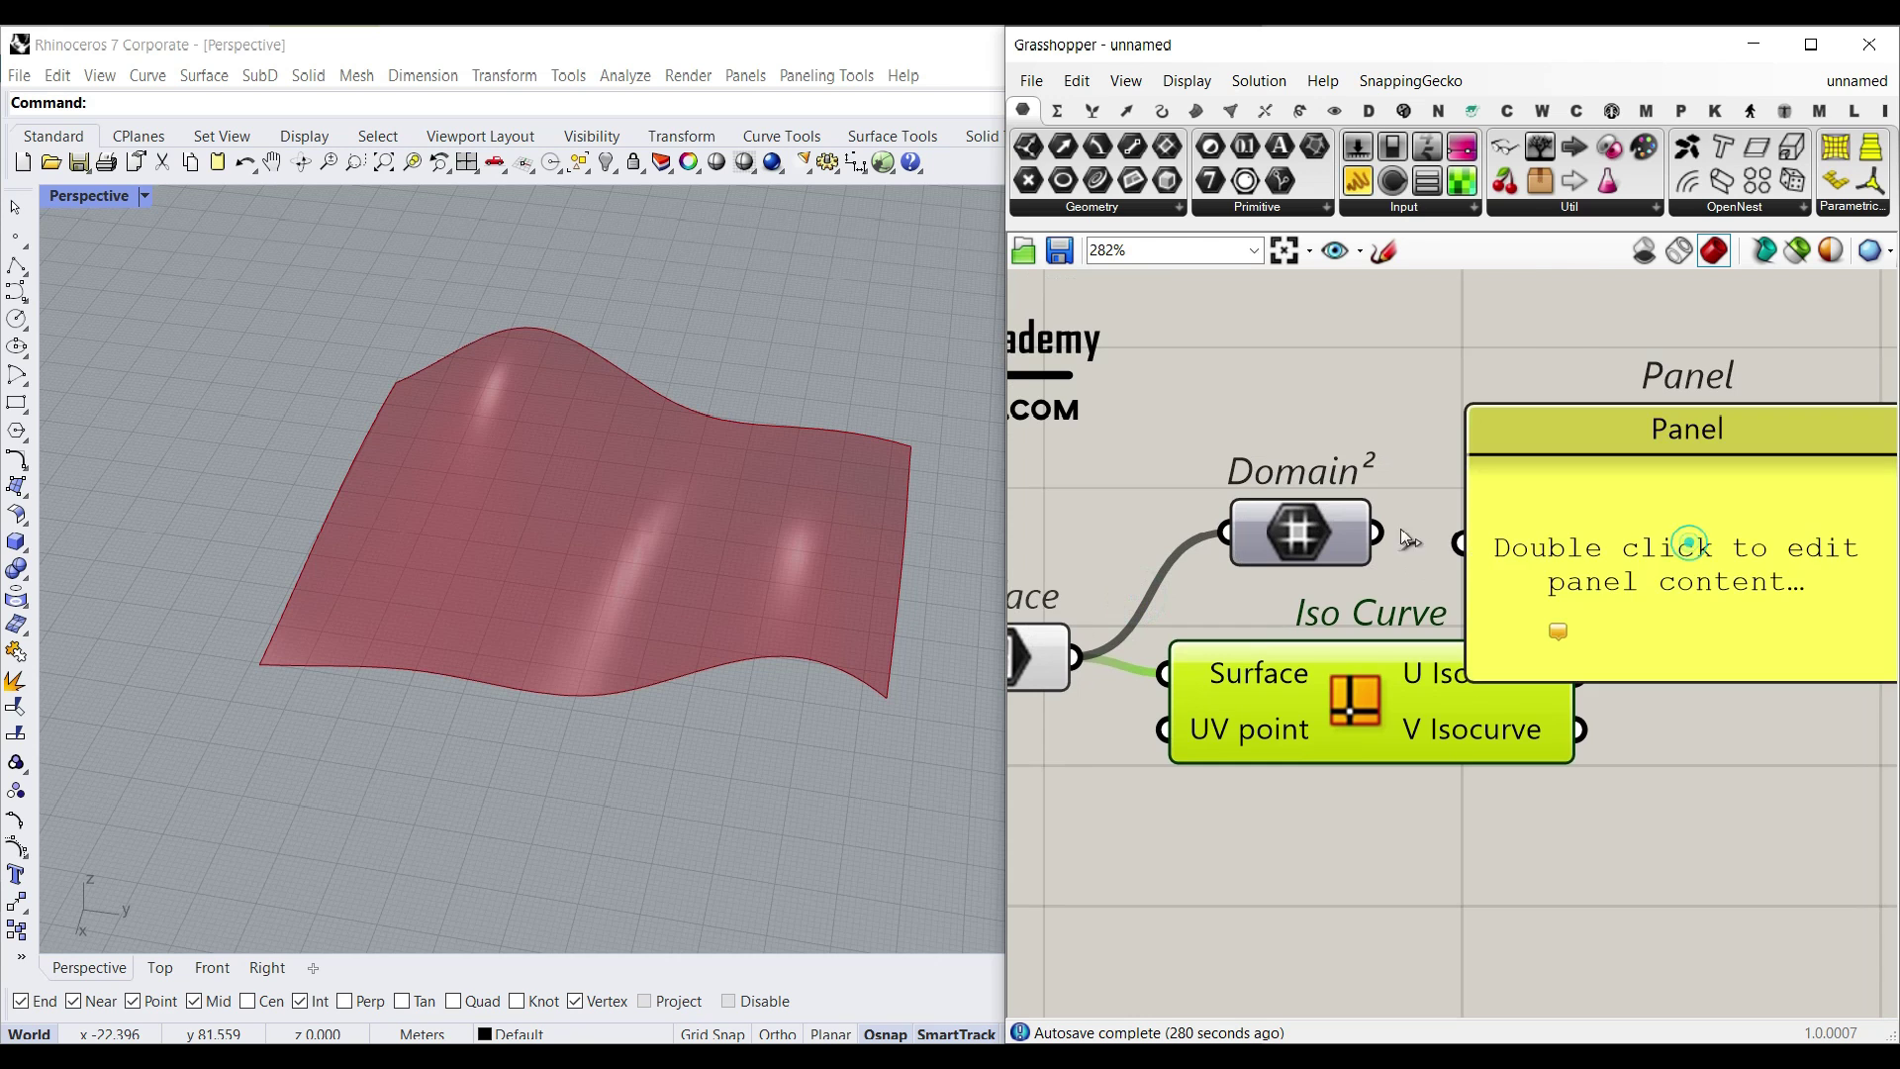
left_click_drag(1378, 532, 1459, 542)
right_click_drag(1464, 554, 1168, 529)
scroll(1392, 594, "down", 2)
left_click_drag(1391, 593, 1177, 889)
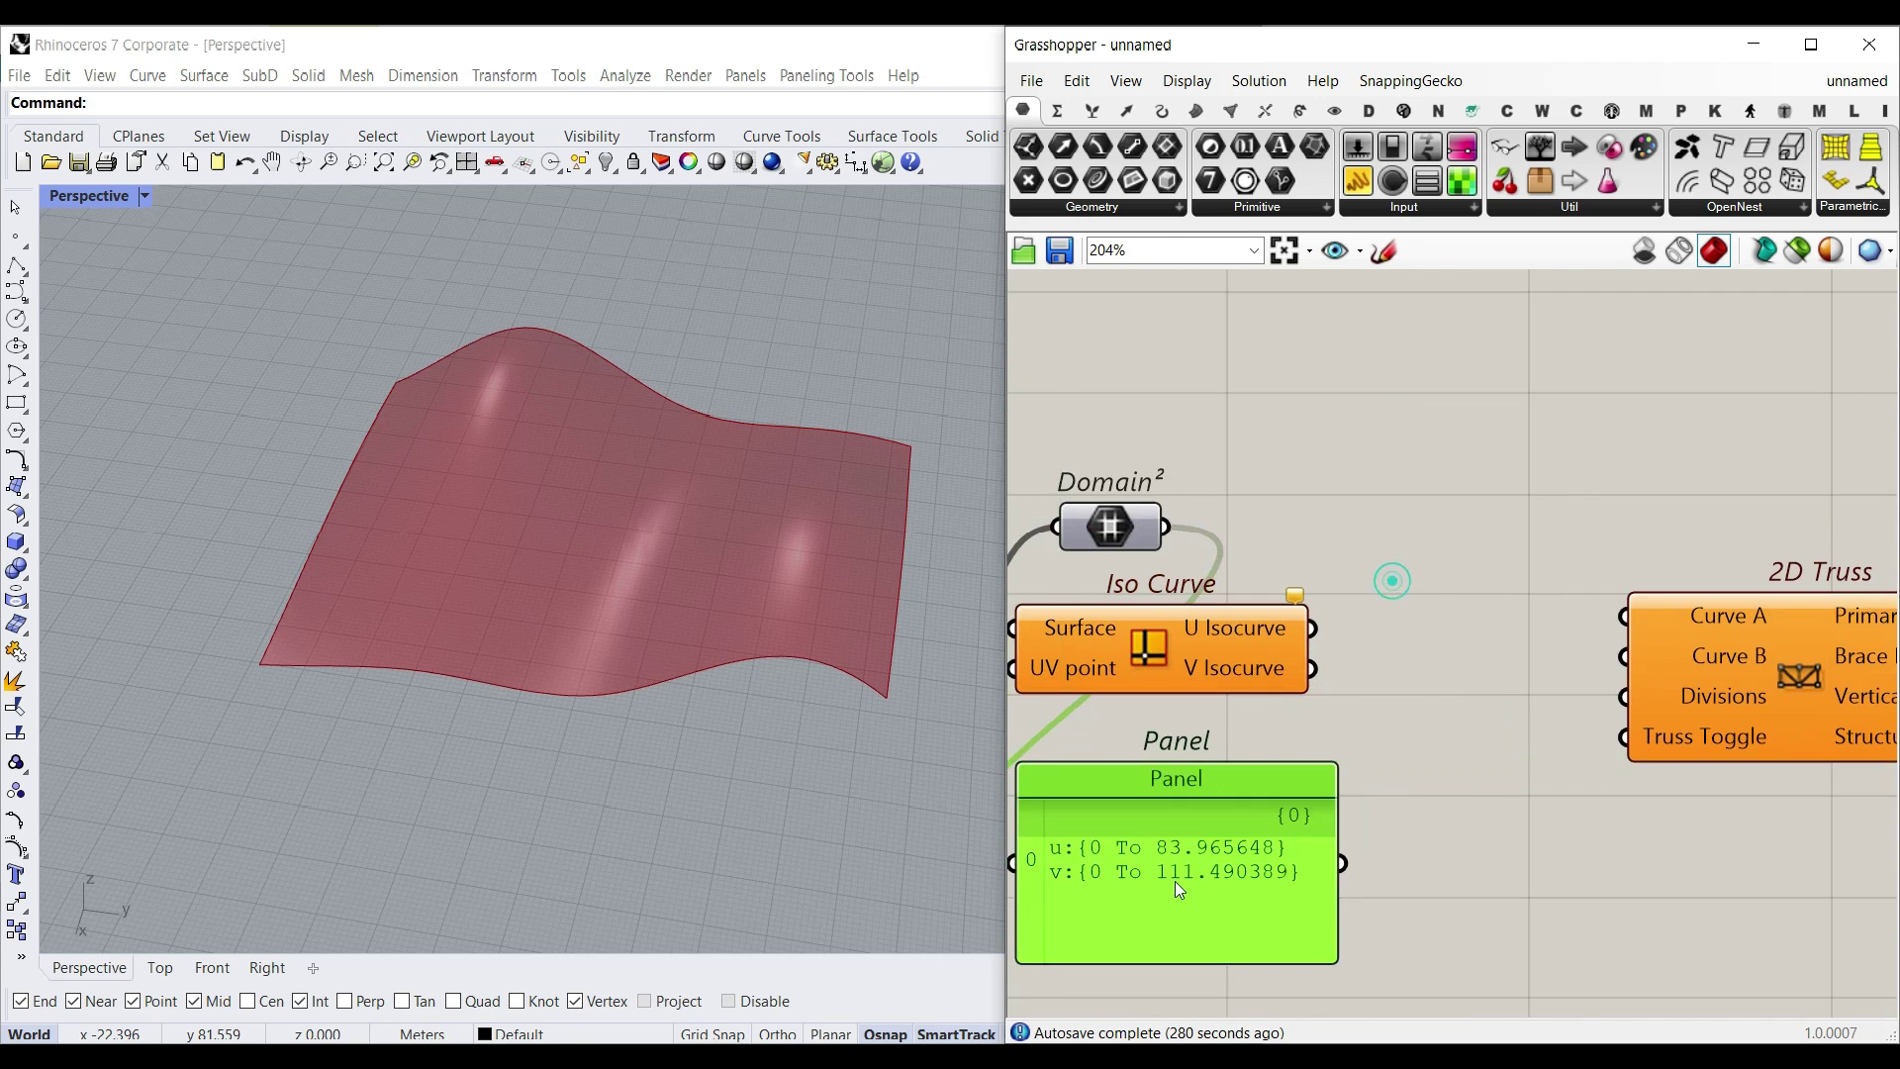
Step: Widen the Panel so the u and v domains fit on one line, and read them
right_click_drag(1174, 888, 1318, 642)
left_click_drag(1478, 713, 1796, 668)
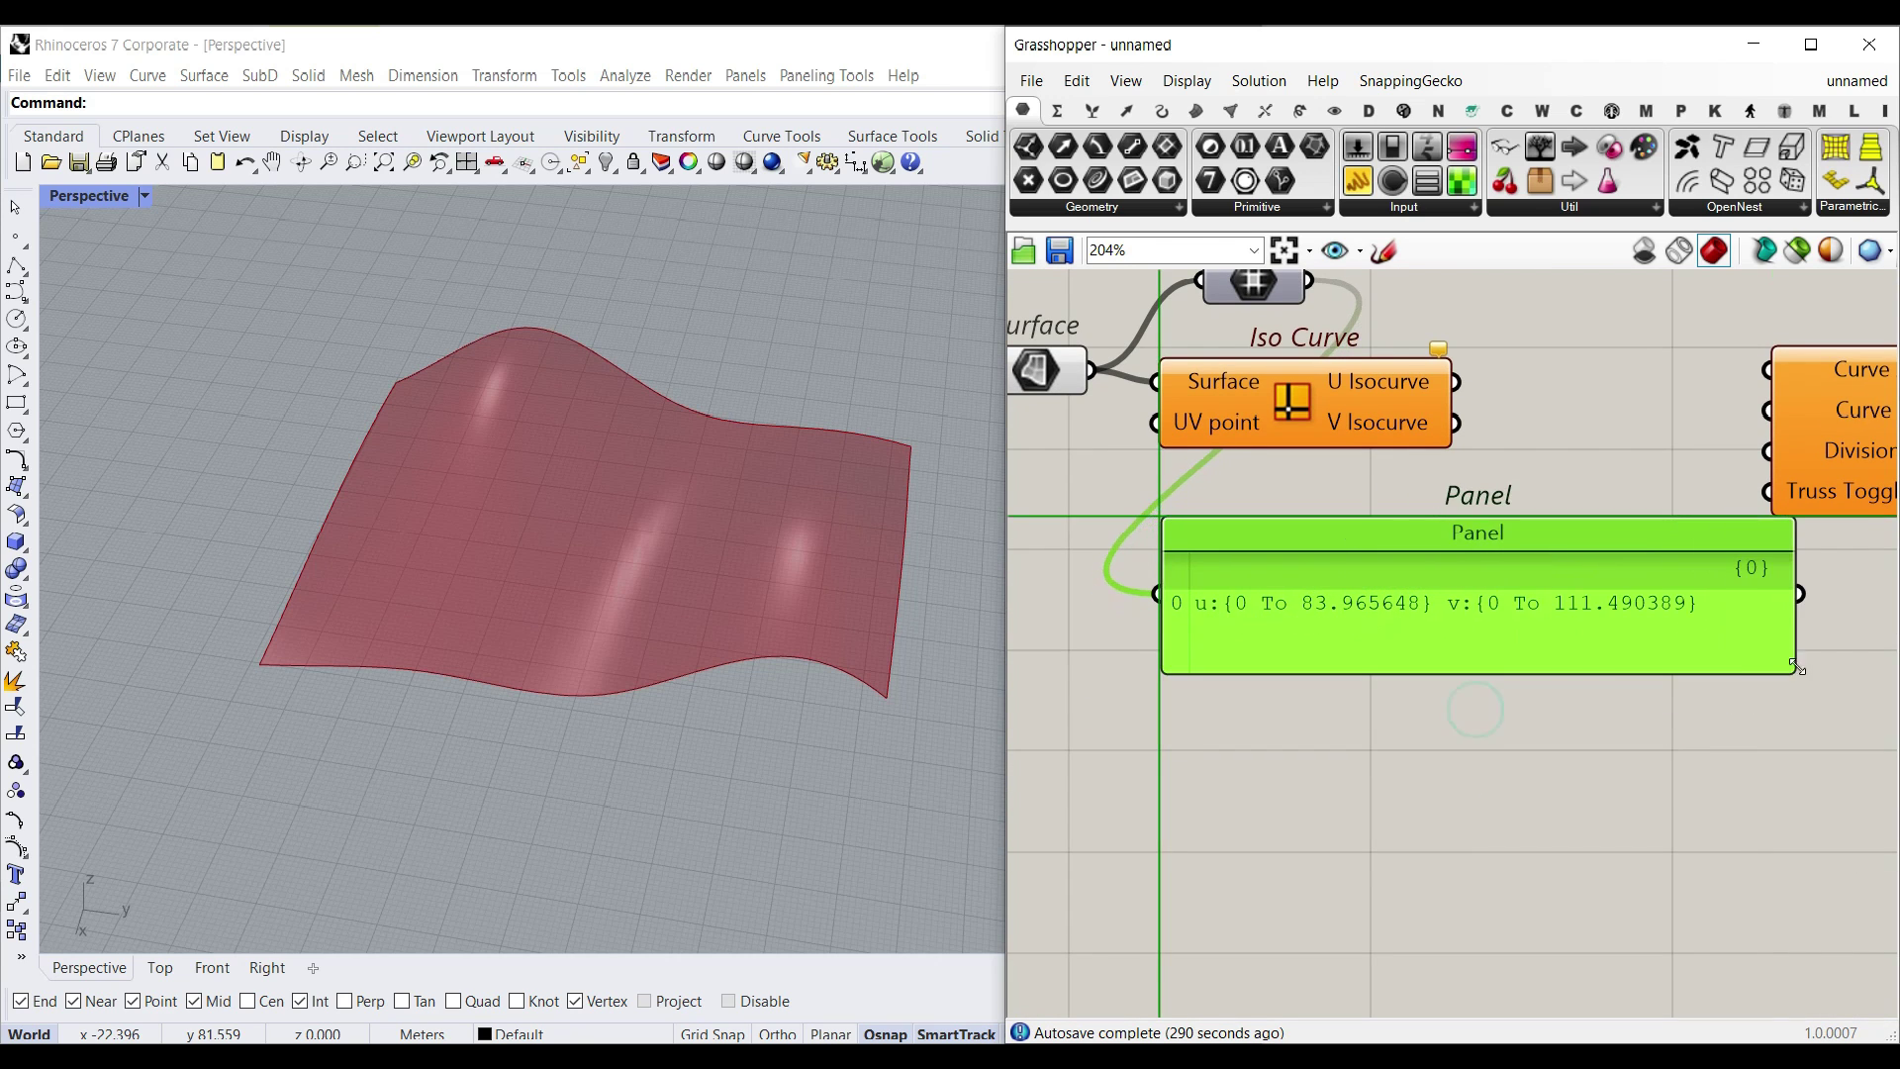
scroll(1379, 610, "up", 4)
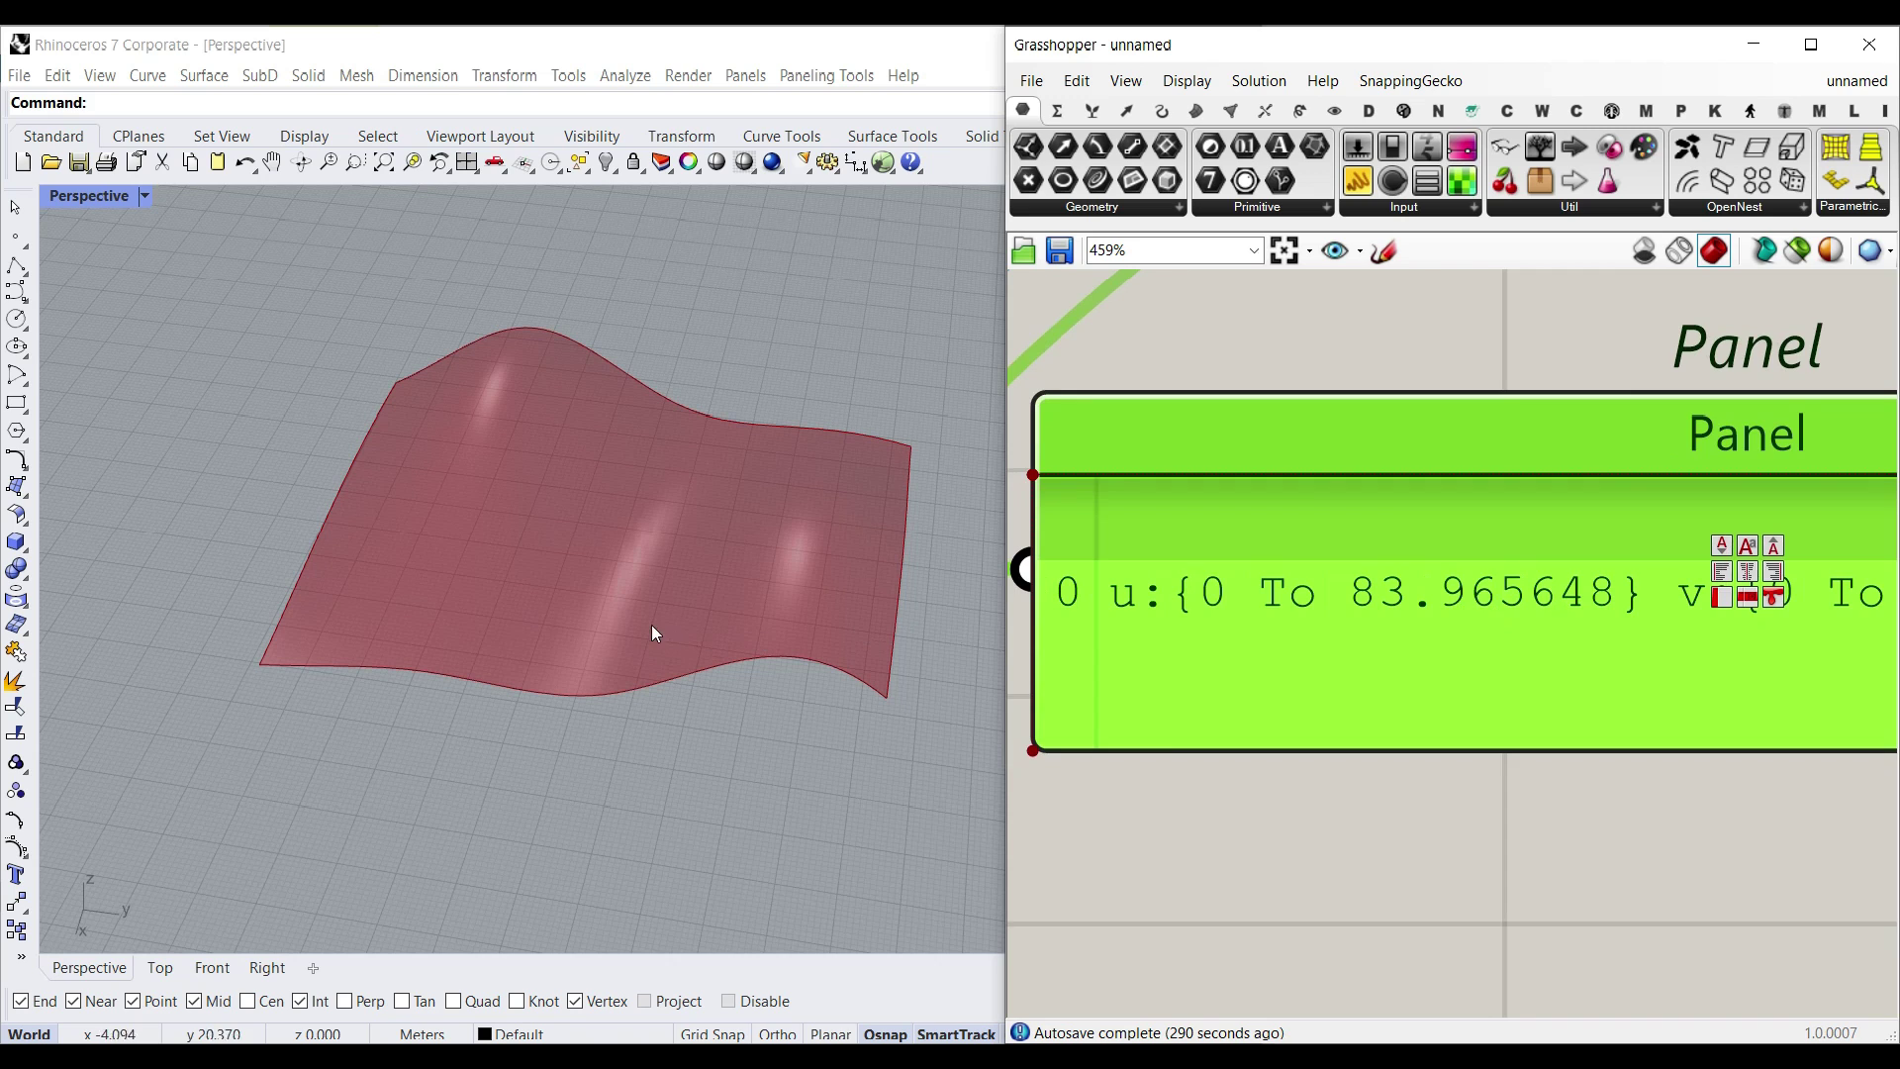
scroll(1206, 642, "down", 2)
scroll(1167, 653, "down", 1)
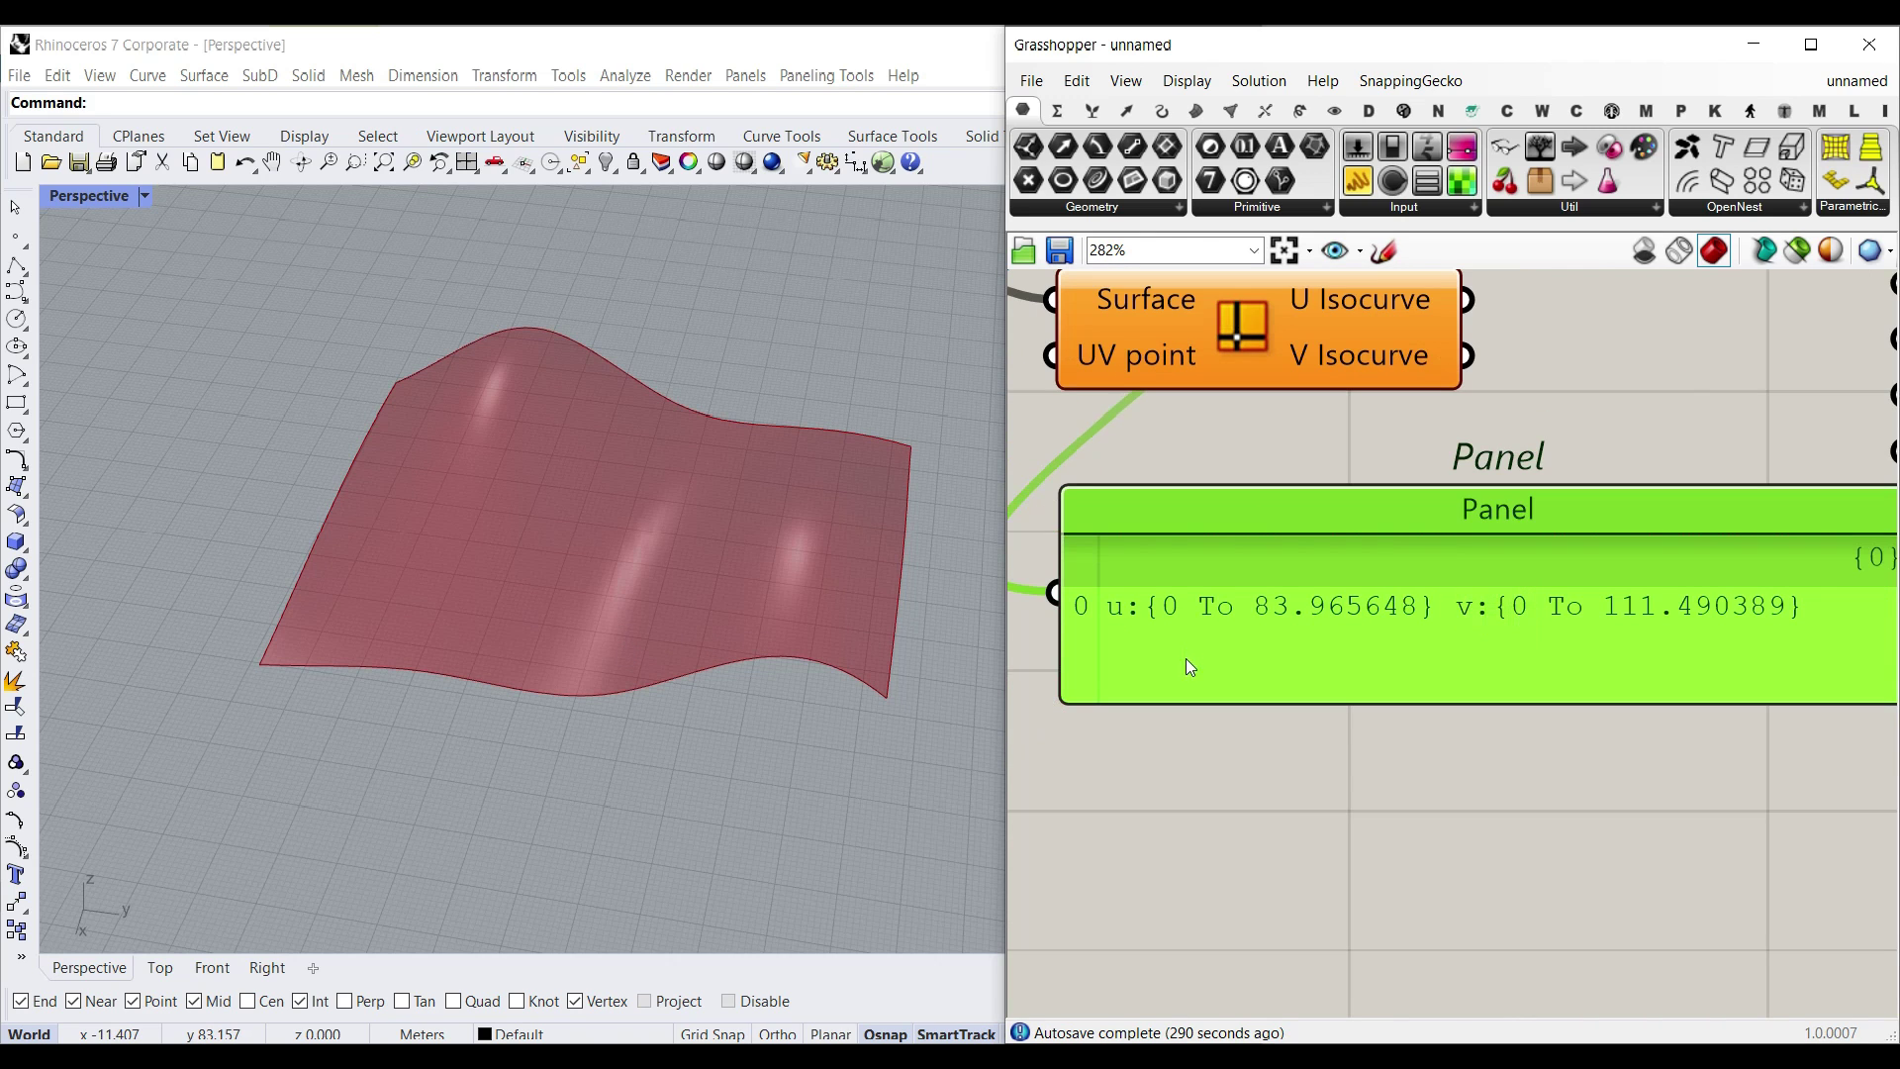
mouse_move(262, 663)
left_mouse_down()
mouse_move(881, 685)
mouse_move(844, 712)
left_mouse_up()
mouse_move(279, 649)
left_mouse_down()
mouse_move(255, 747)
mouse_move(290, 730)
left_mouse_up()
mouse_move(853, 722)
left_mouse_down()
mouse_move(902, 737)
mouse_move(907, 766)
left_mouse_up()
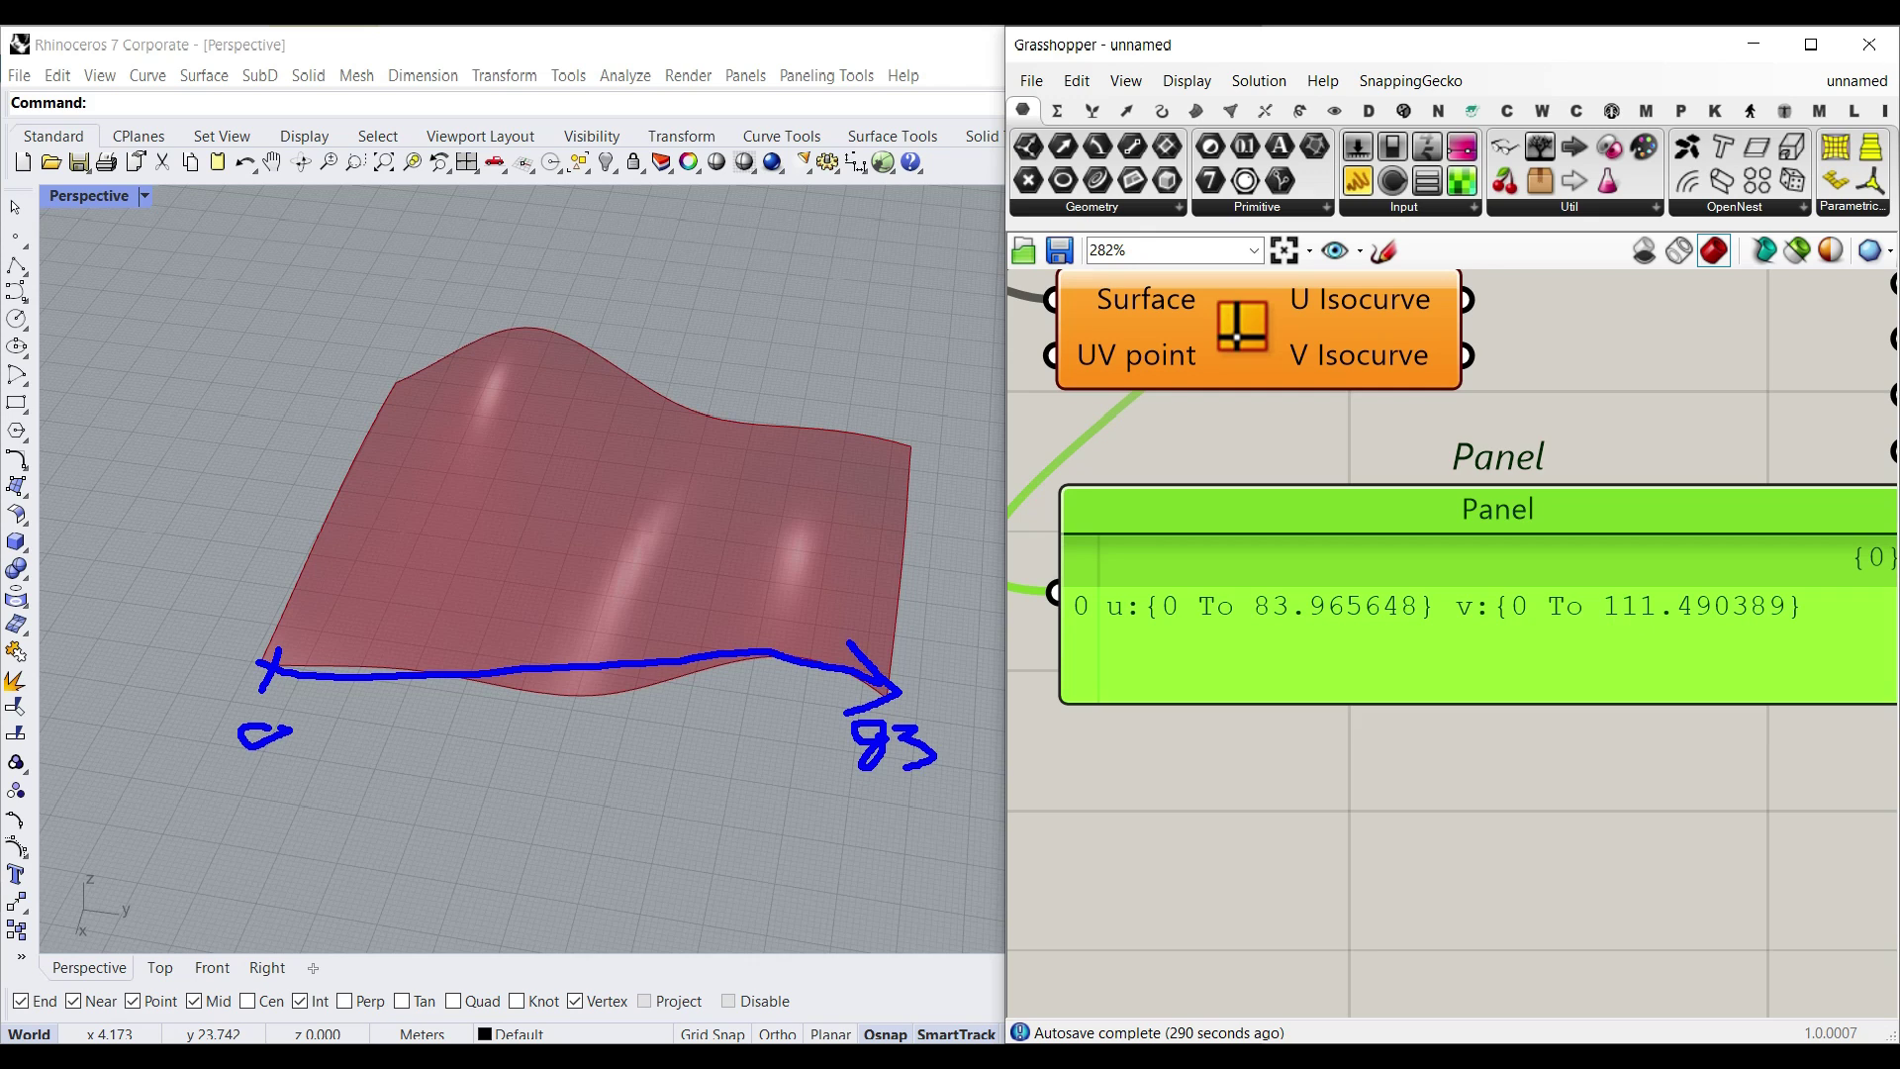
key("ctrl+z")
key("ctrl+z")
key("ctrl+z")
key("ctrl+z")
key("Escape")
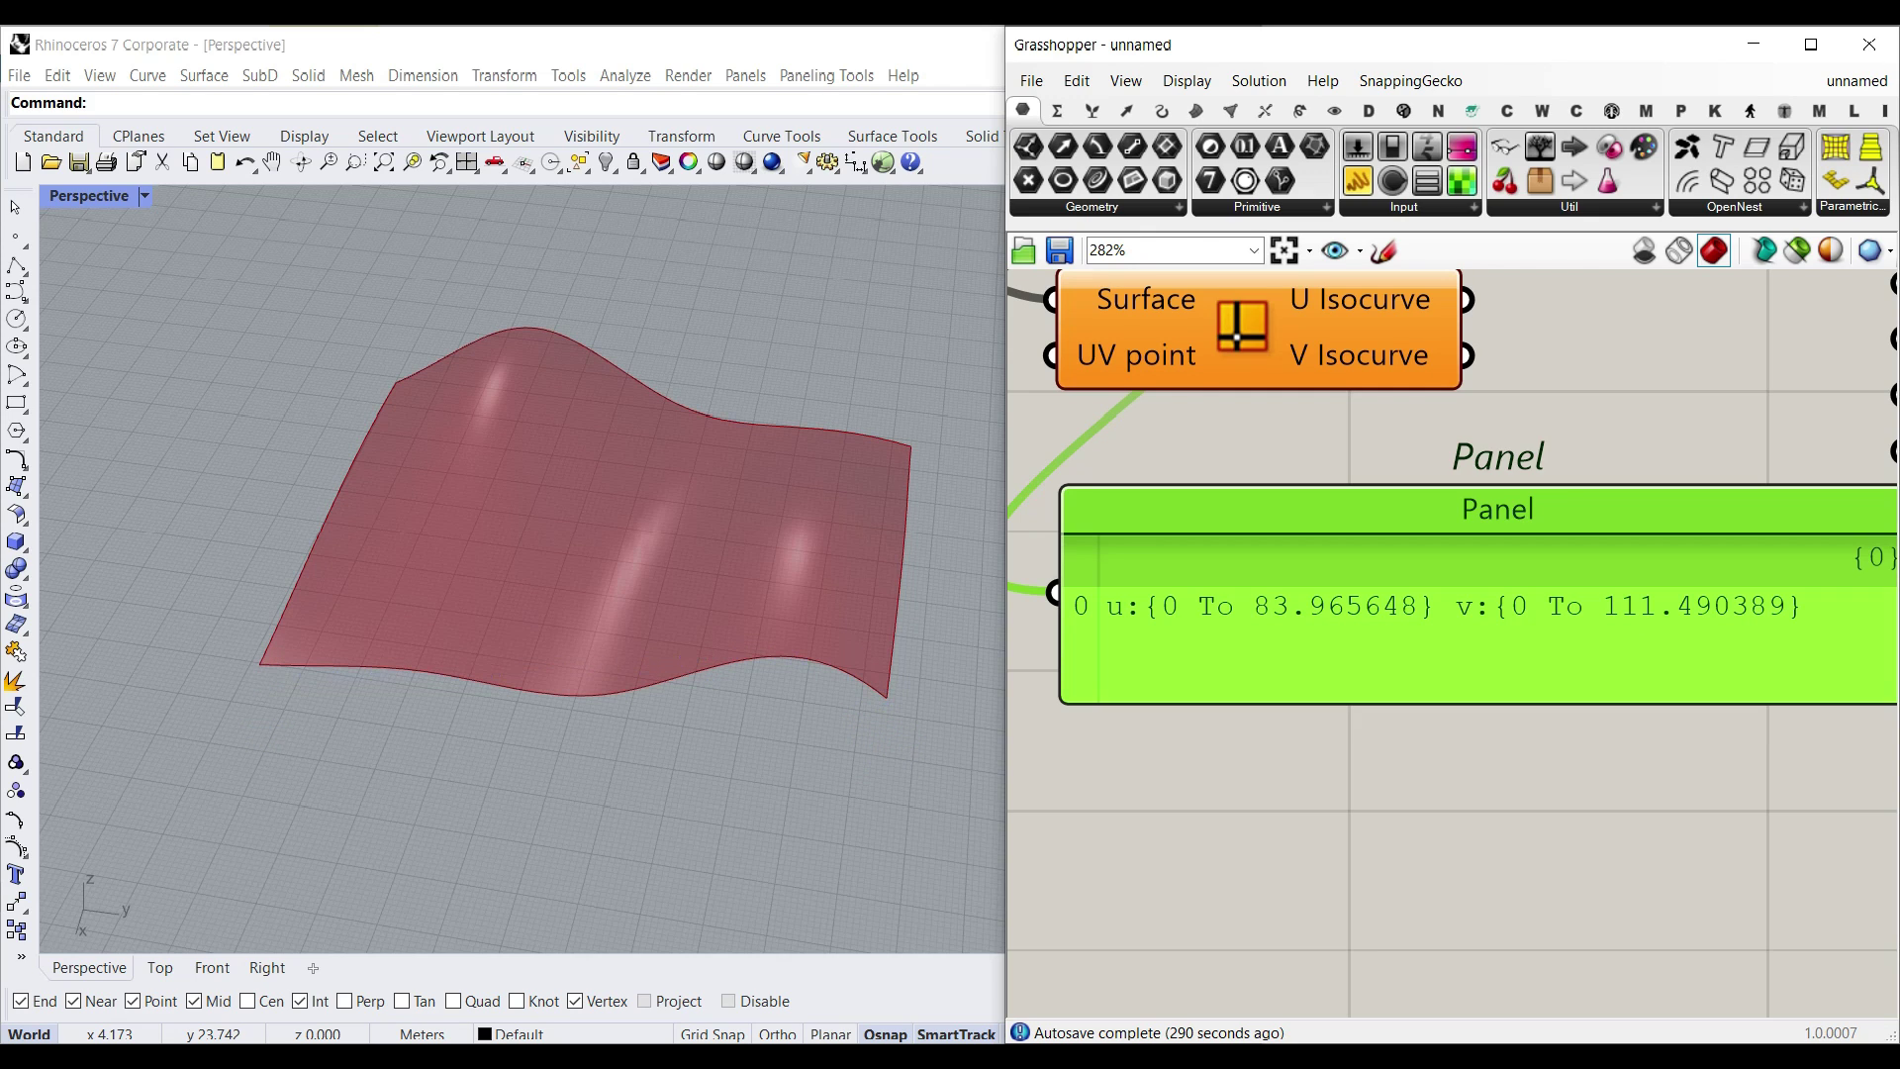
left_click_drag(256, 669, 390, 372)
mouse_move(340, 405)
left_mouse_down()
mouse_move(383, 373)
mouse_move(398, 405)
left_mouse_up()
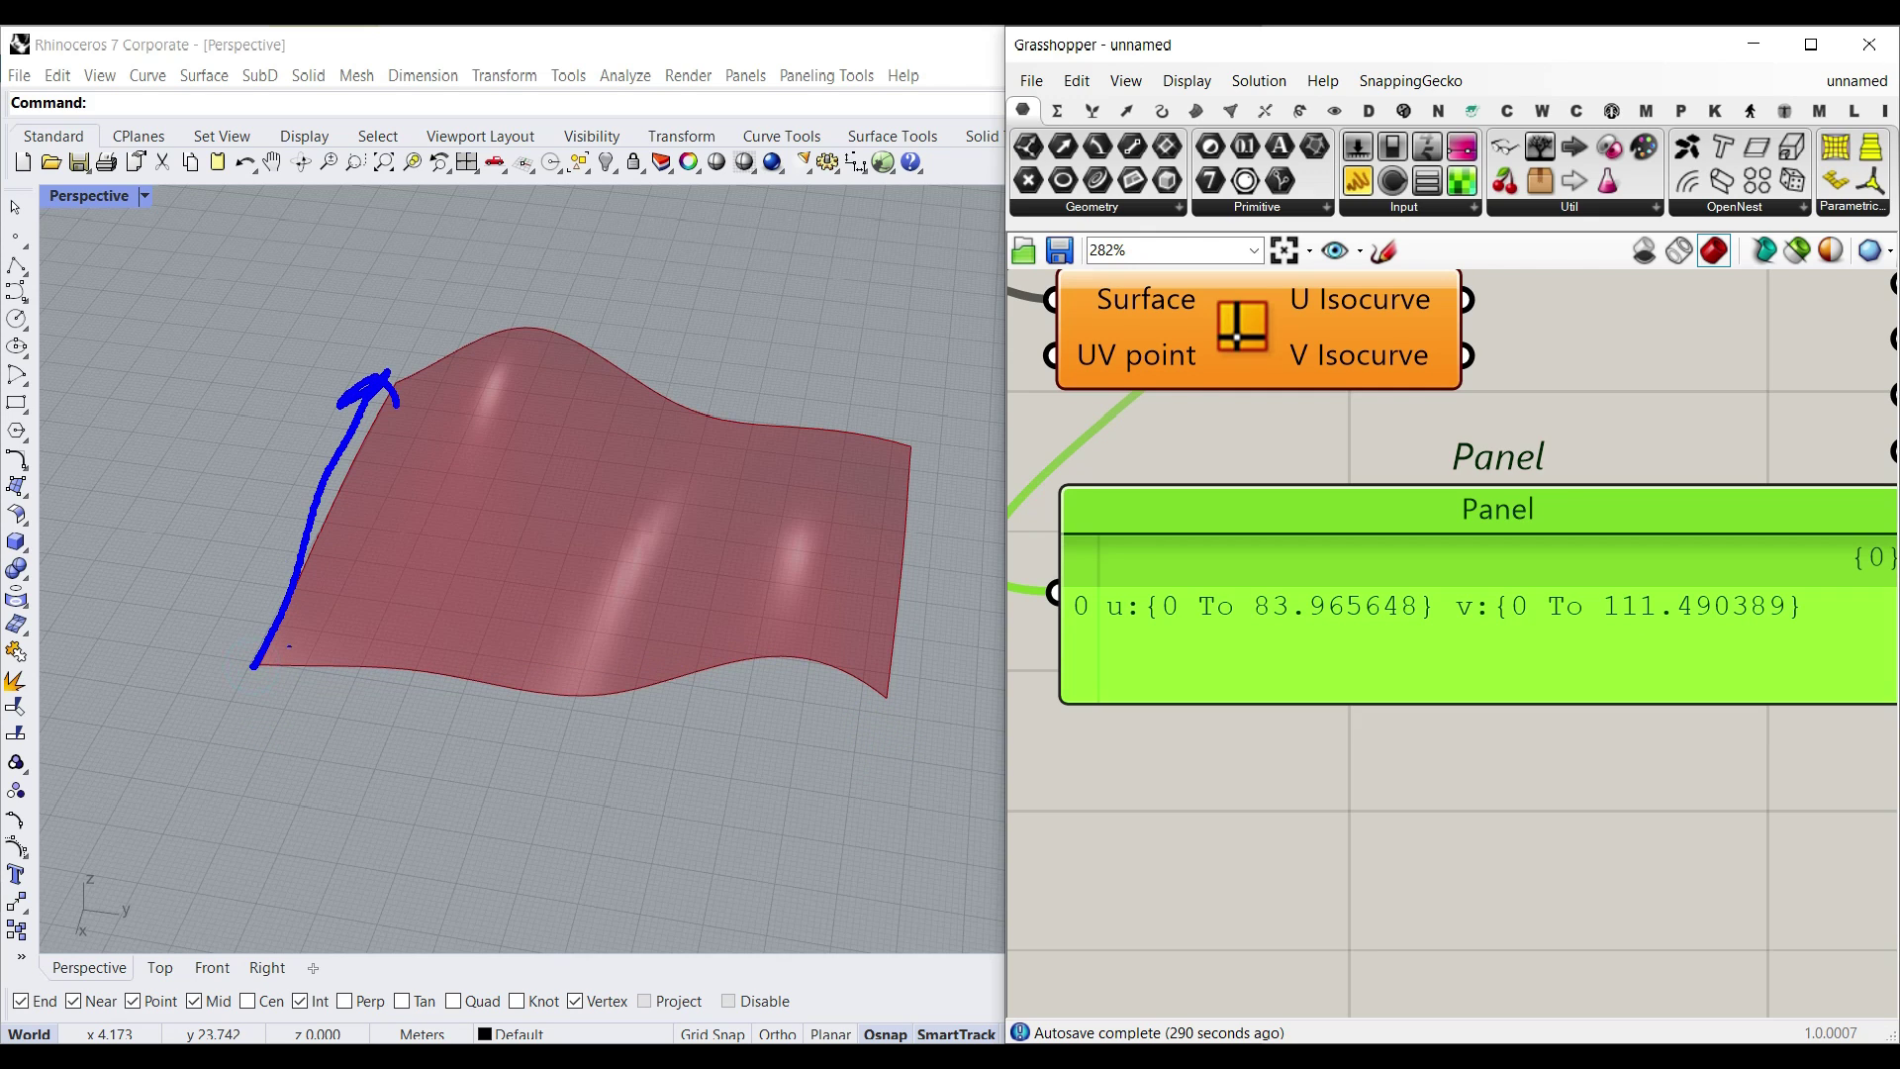
left_click_drag(220, 673, 302, 672)
left_click_drag(176, 624, 184, 626)
mouse_move(292, 348)
left_mouse_down()
mouse_move(281, 366)
mouse_move(331, 356)
mouse_move(315, 378)
left_mouse_up()
mouse_move(255, 669)
left_mouse_down()
mouse_move(781, 653)
mouse_move(936, 669)
left_mouse_up()
mouse_move(877, 613)
left_mouse_down()
mouse_move(936, 669)
mouse_move(841, 696)
left_mouse_up()
left_click(755, 747)
mouse_move(267, 695)
left_mouse_down()
mouse_move(252, 727)
mouse_move(282, 693)
left_mouse_up()
mouse_move(851, 744)
left_mouse_down()
mouse_move(867, 776)
mouse_move(950, 777)
left_mouse_up()
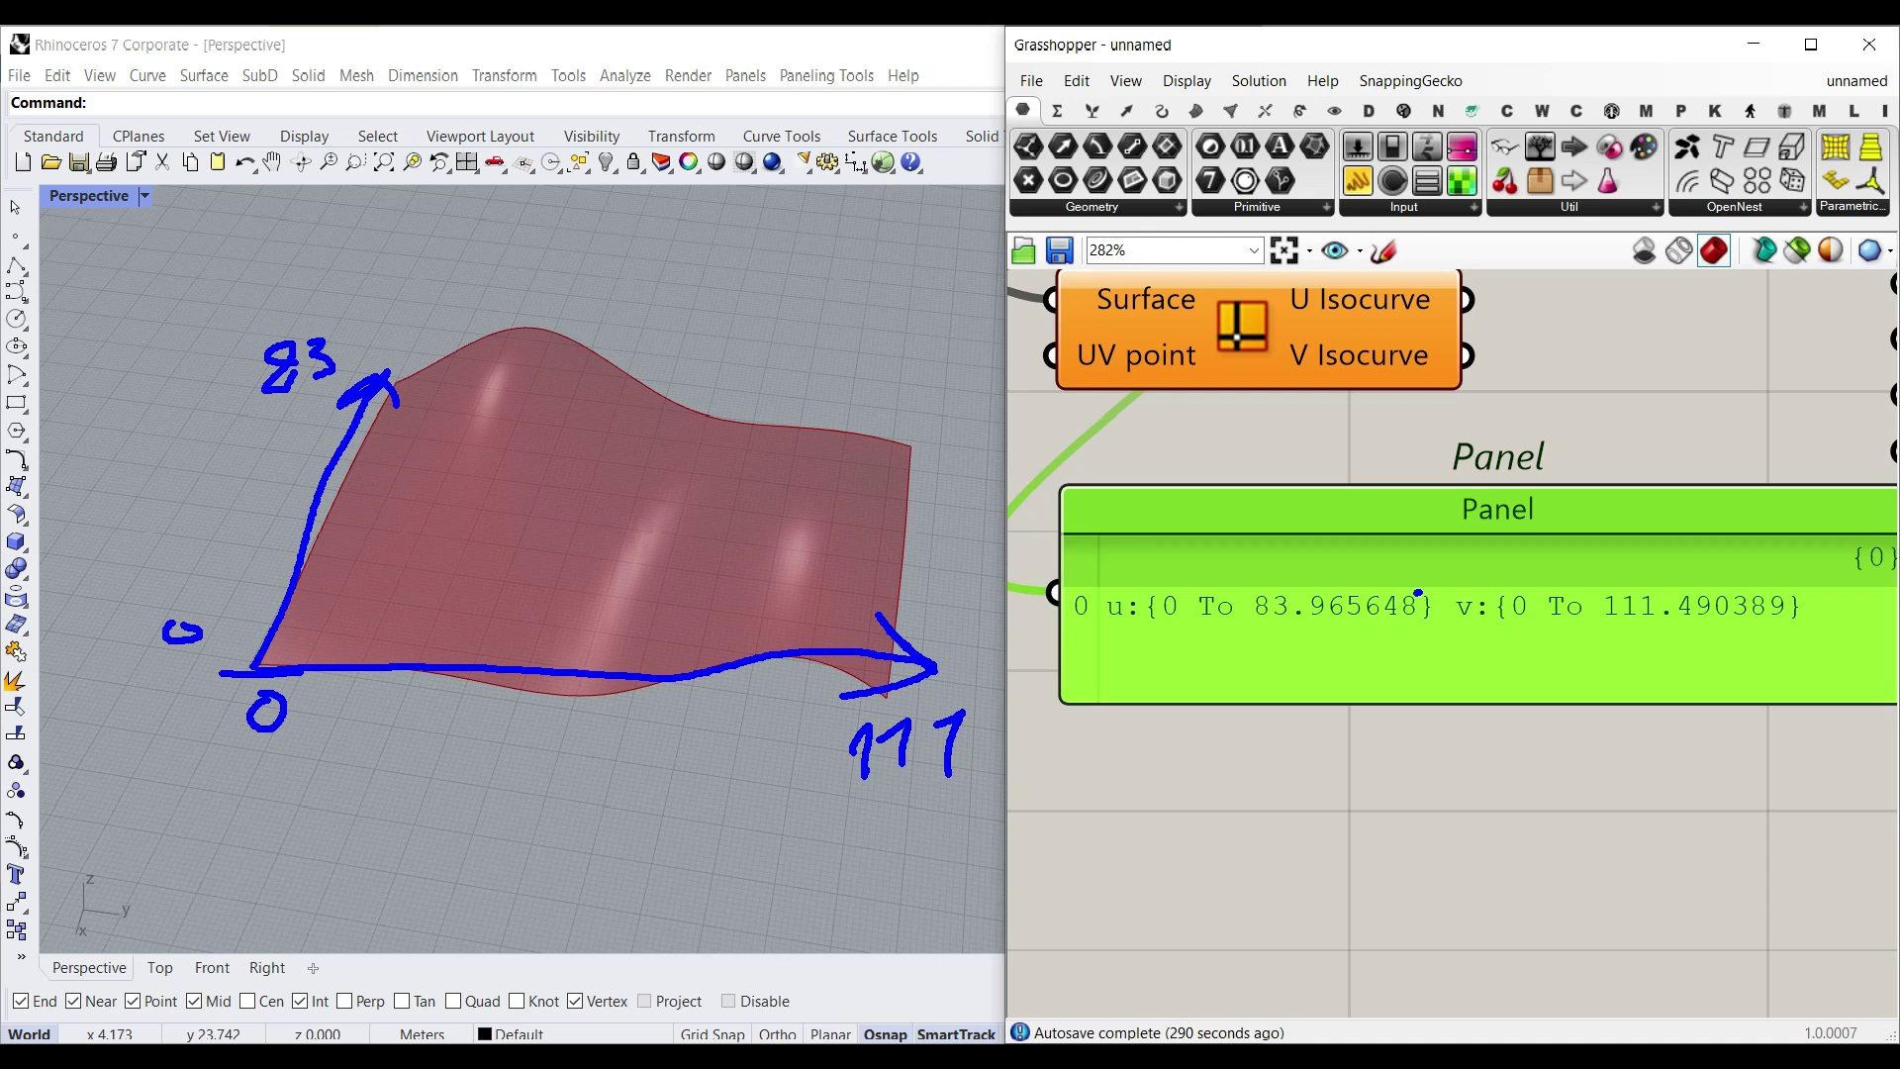
mouse_move(1418, 593)
left_mouse_down()
mouse_move(1257, 614)
mouse_move(1320, 669)
left_mouse_up()
mouse_move(1778, 599)
left_mouse_down()
mouse_move(1608, 616)
mouse_move(1652, 637)
left_mouse_up()
left_click_drag(1653, 636, 1641, 671)
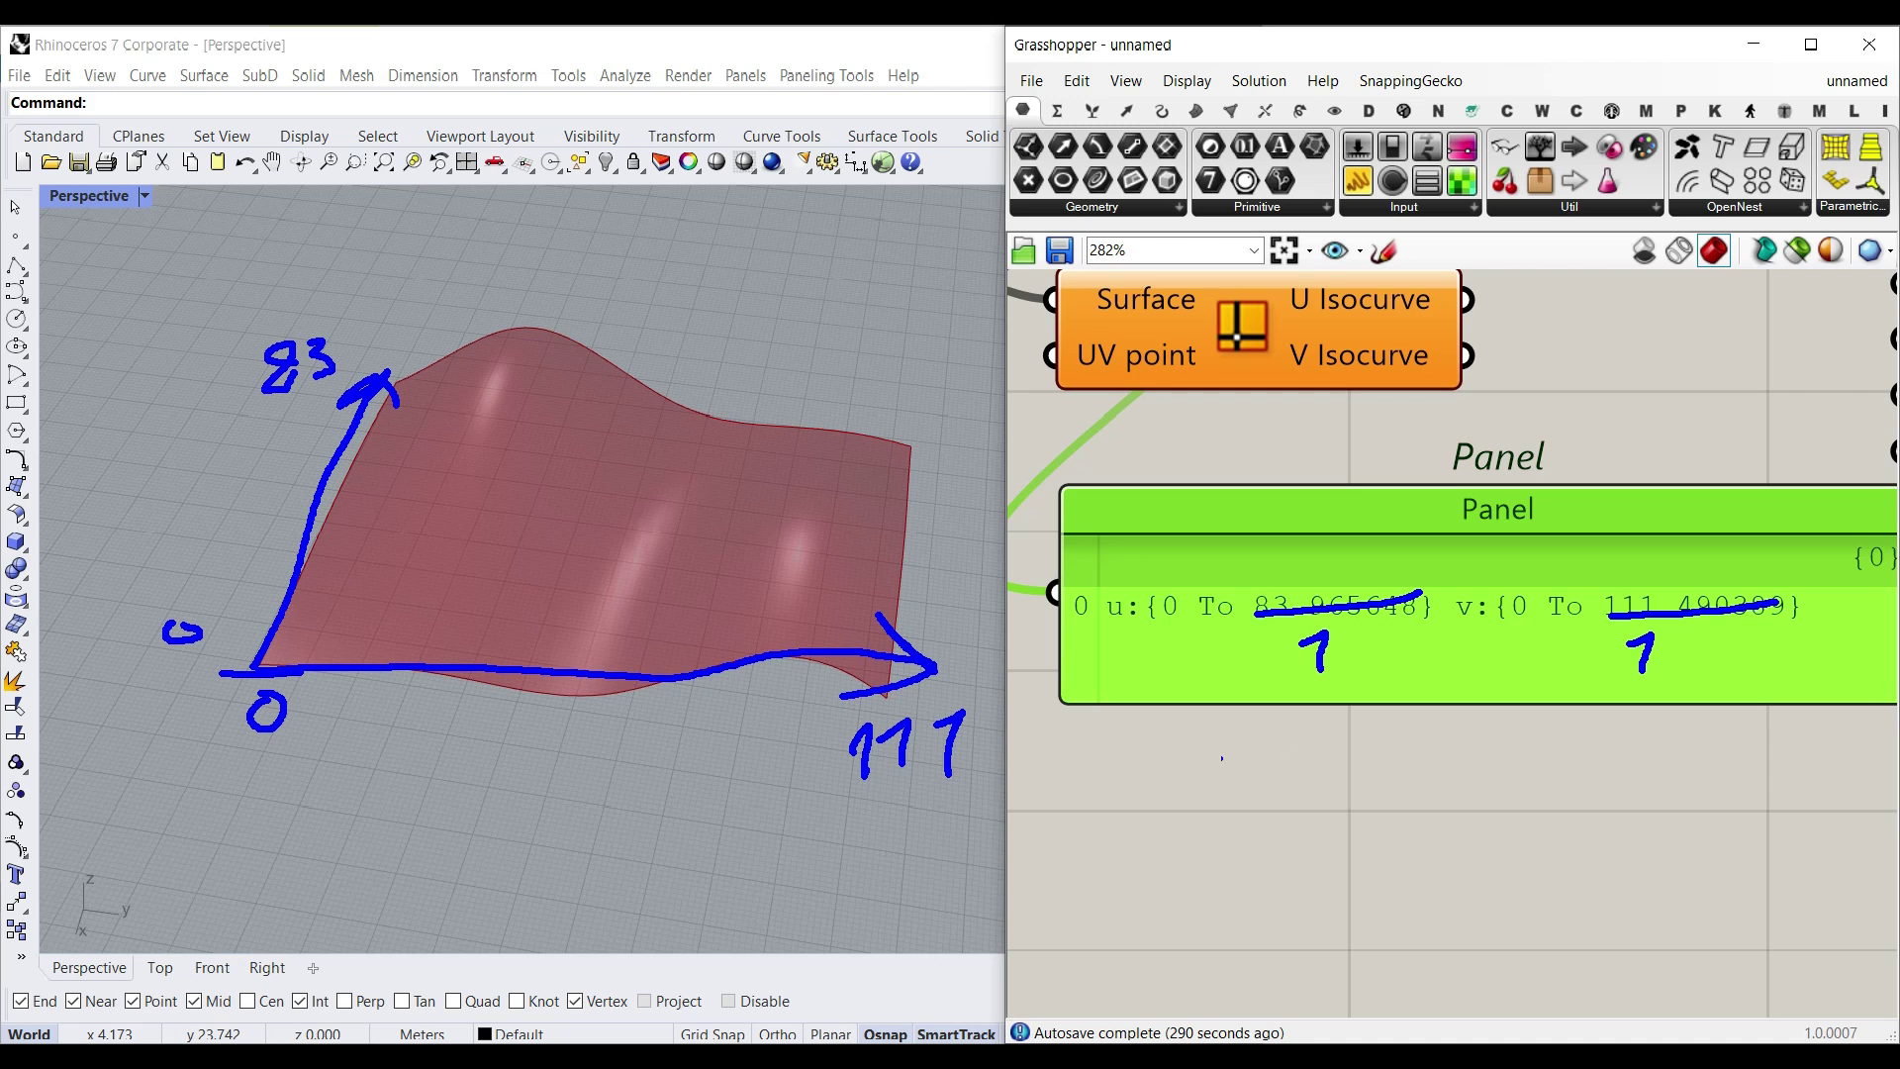
mouse_move(1193, 751)
left_mouse_down()
mouse_move(1358, 848)
mouse_move(1188, 876)
mouse_move(1190, 752)
left_mouse_up()
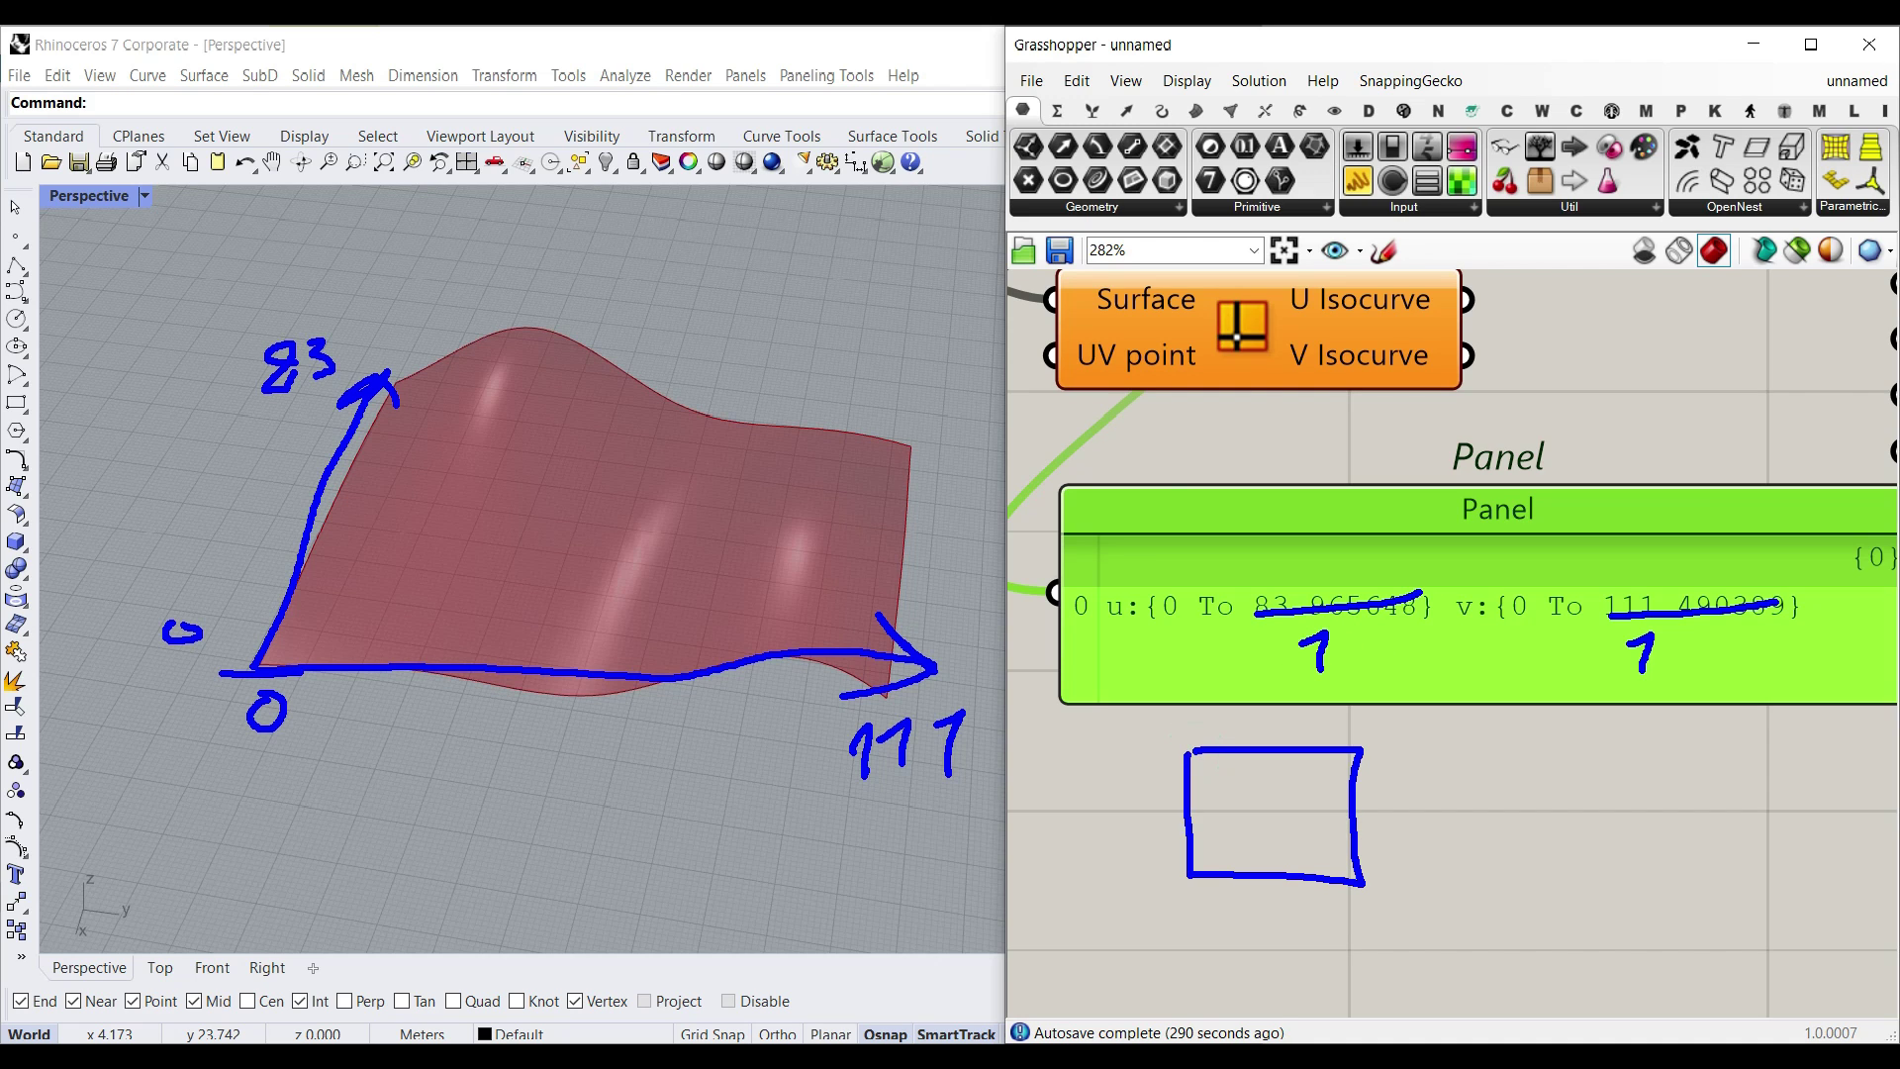
mouse_move(1199, 842)
left_mouse_down()
mouse_move(1271, 770)
mouse_move(1328, 837)
left_mouse_up()
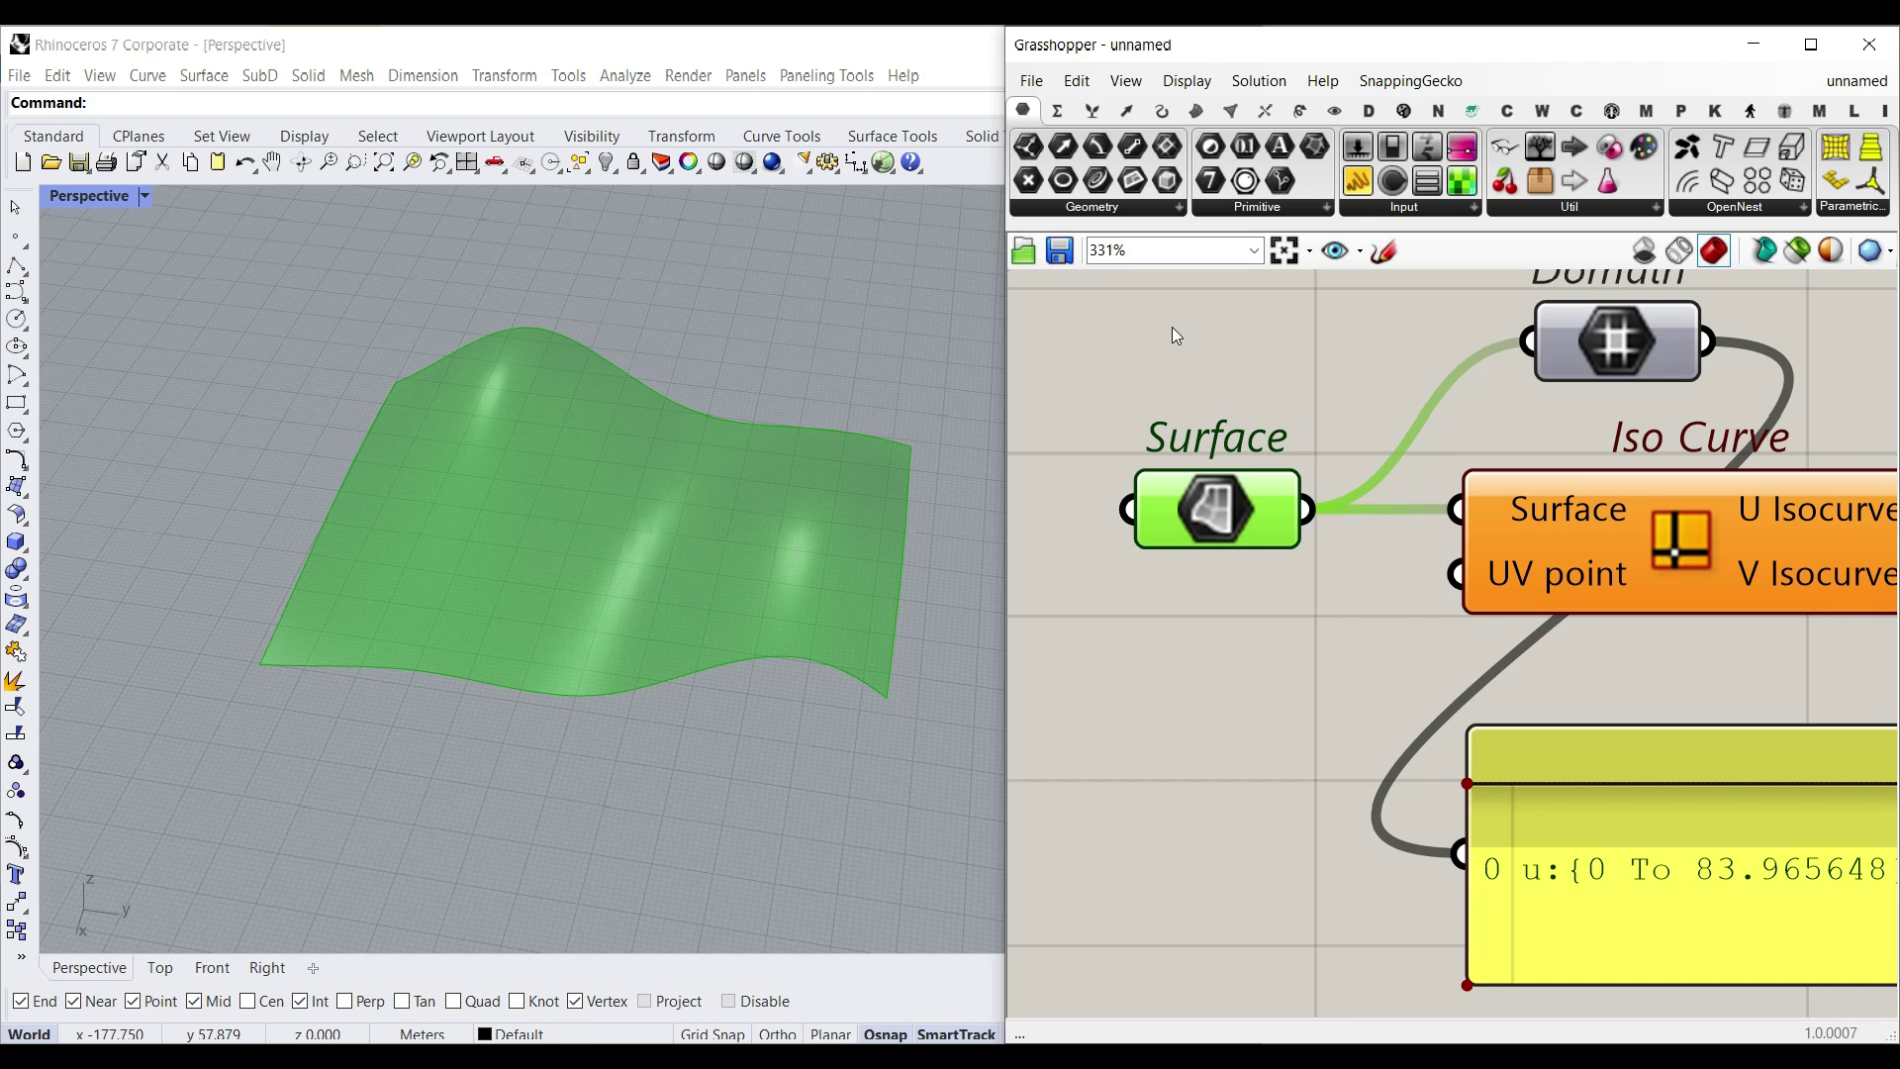
Step: Try reparameterizing the Surface input of the Iso Curve component, and switch that option off again
right_click(1226, 527)
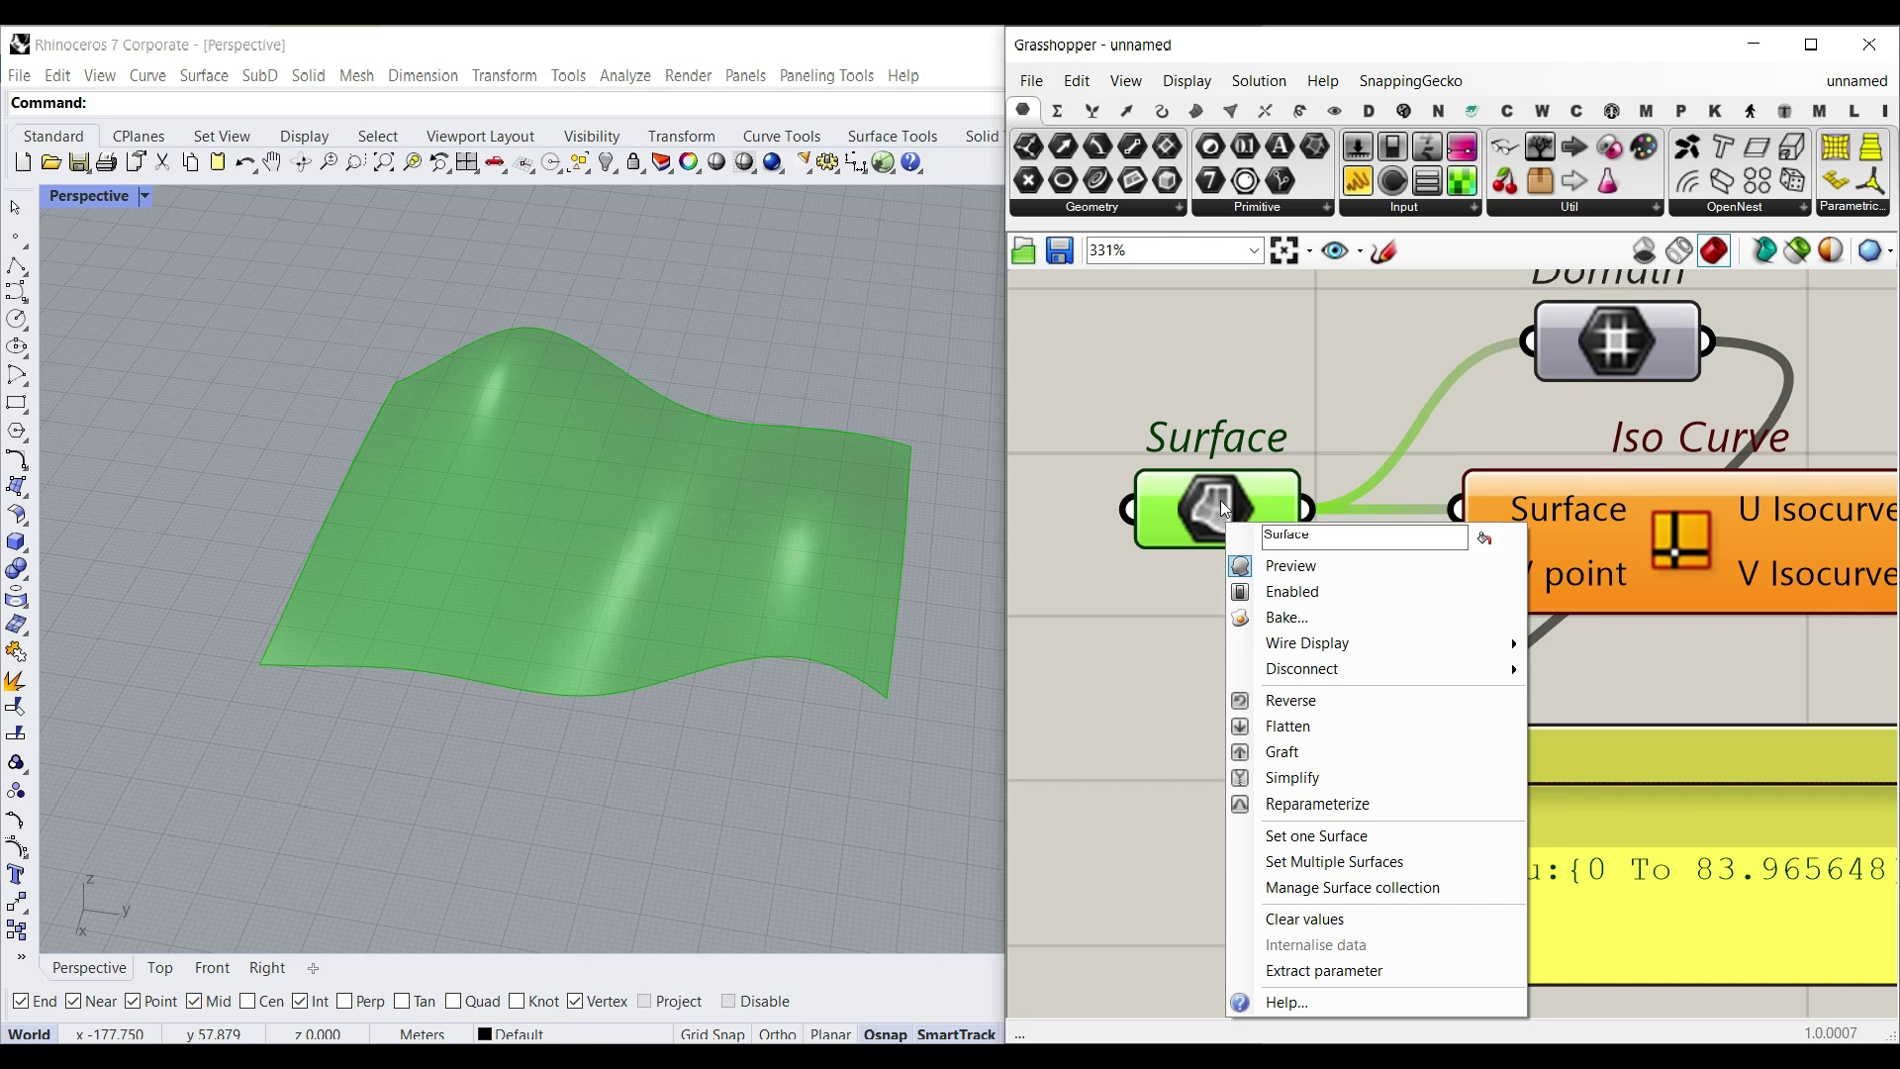
right_click_drag(1509, 501, 1421, 487)
right_click(1450, 486)
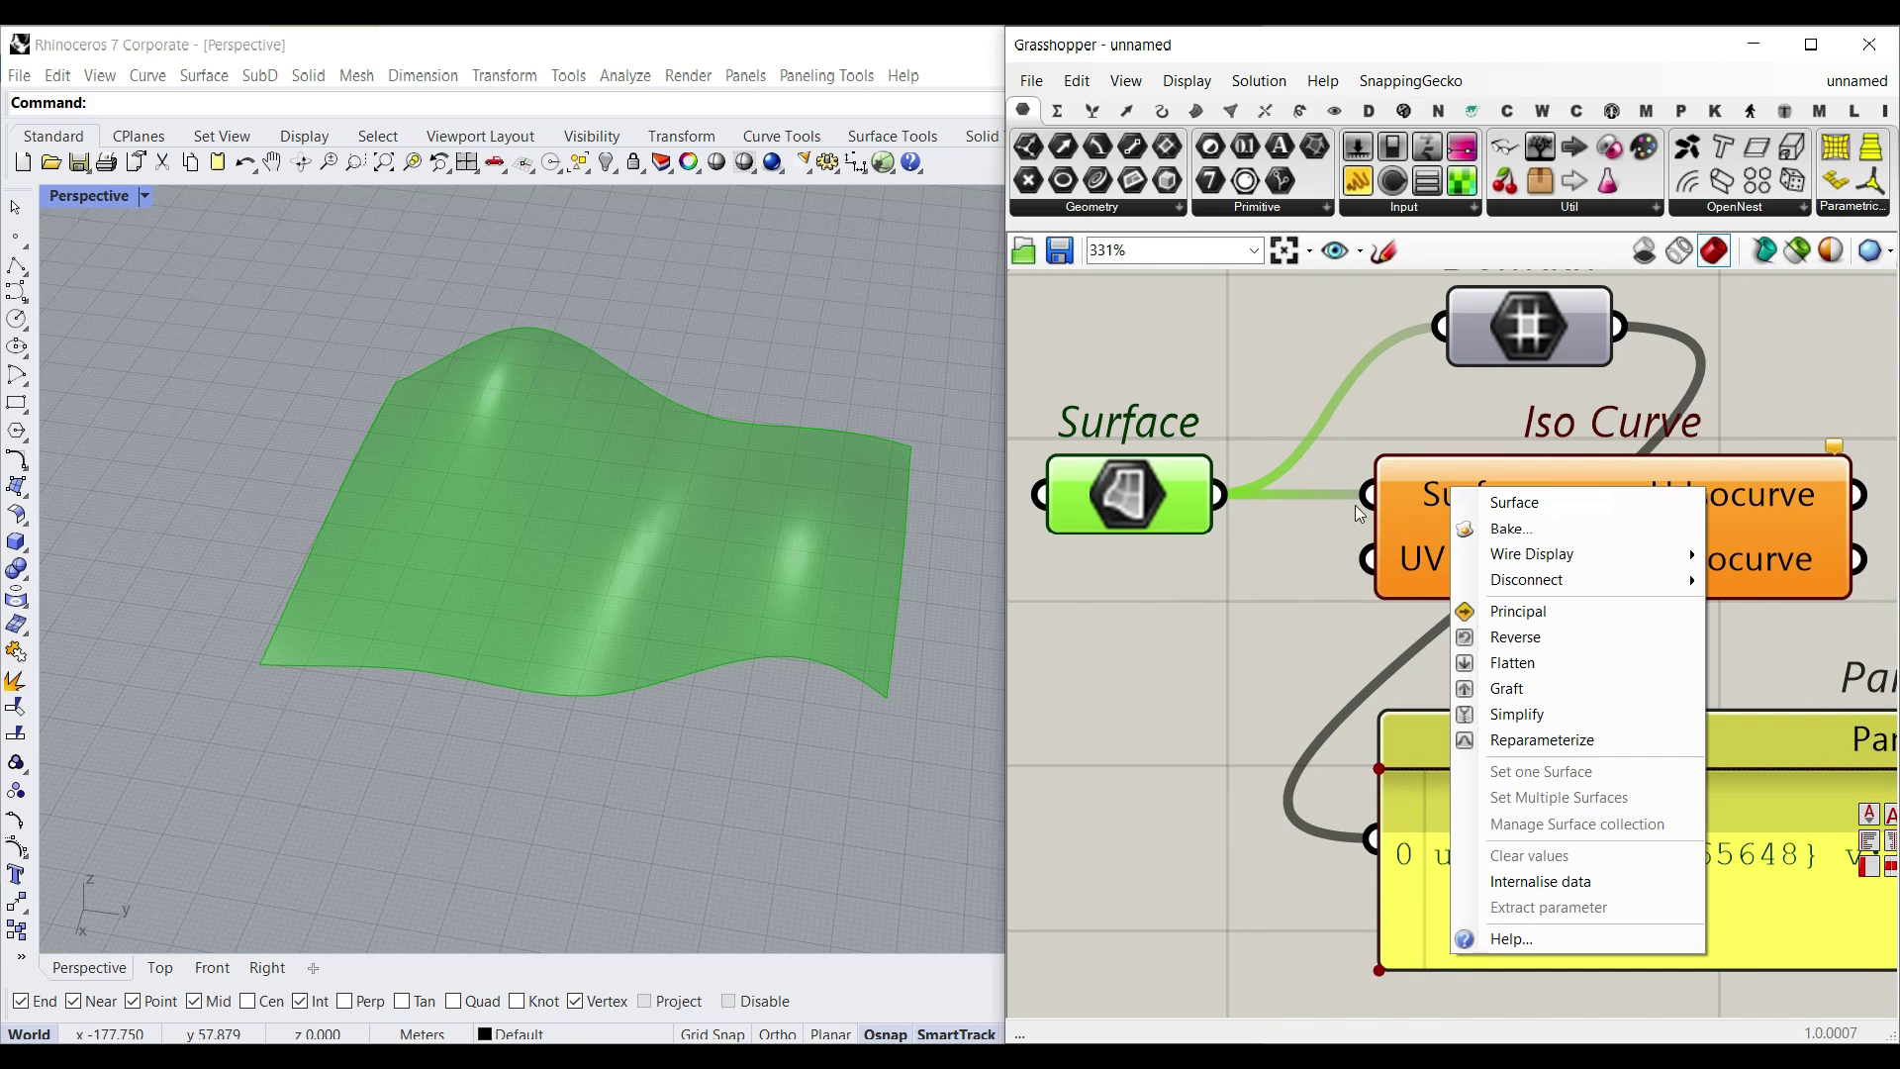
left_click(1465, 742)
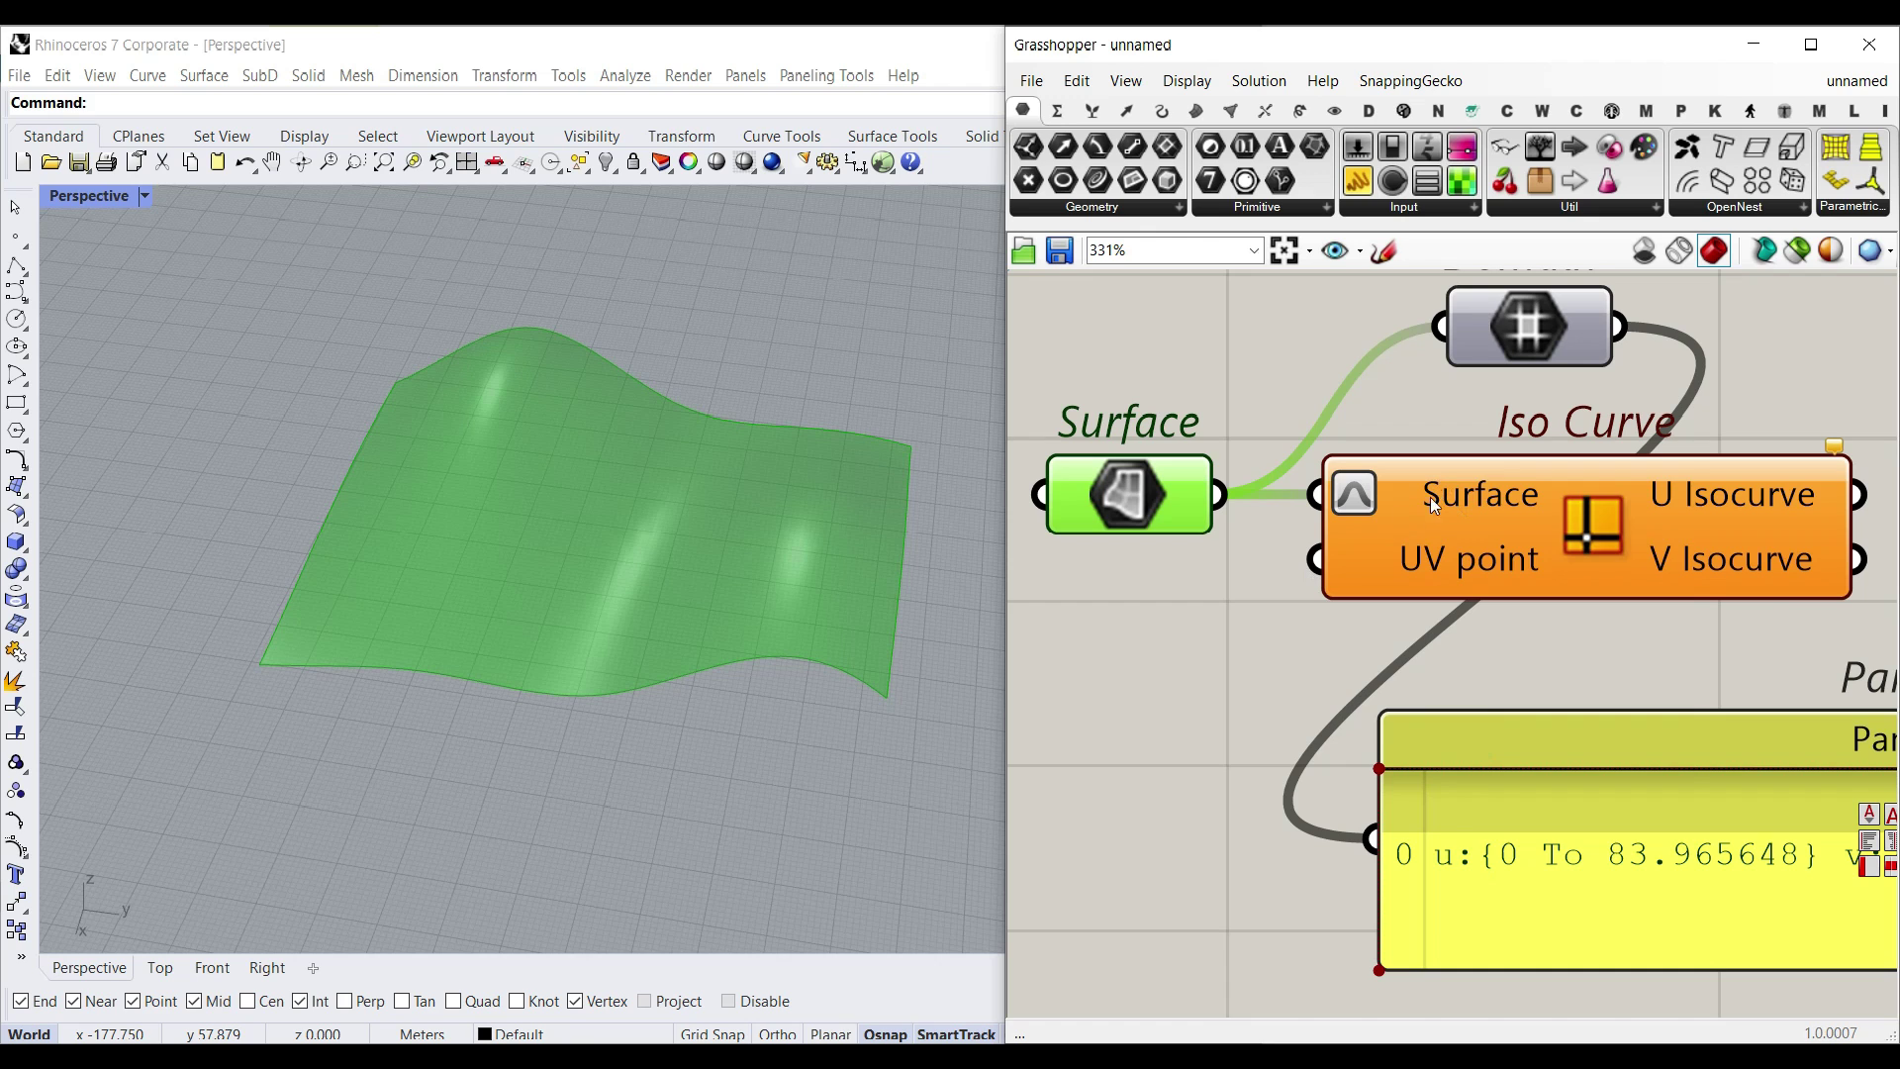
right_click(1430, 504)
left_click(1514, 741)
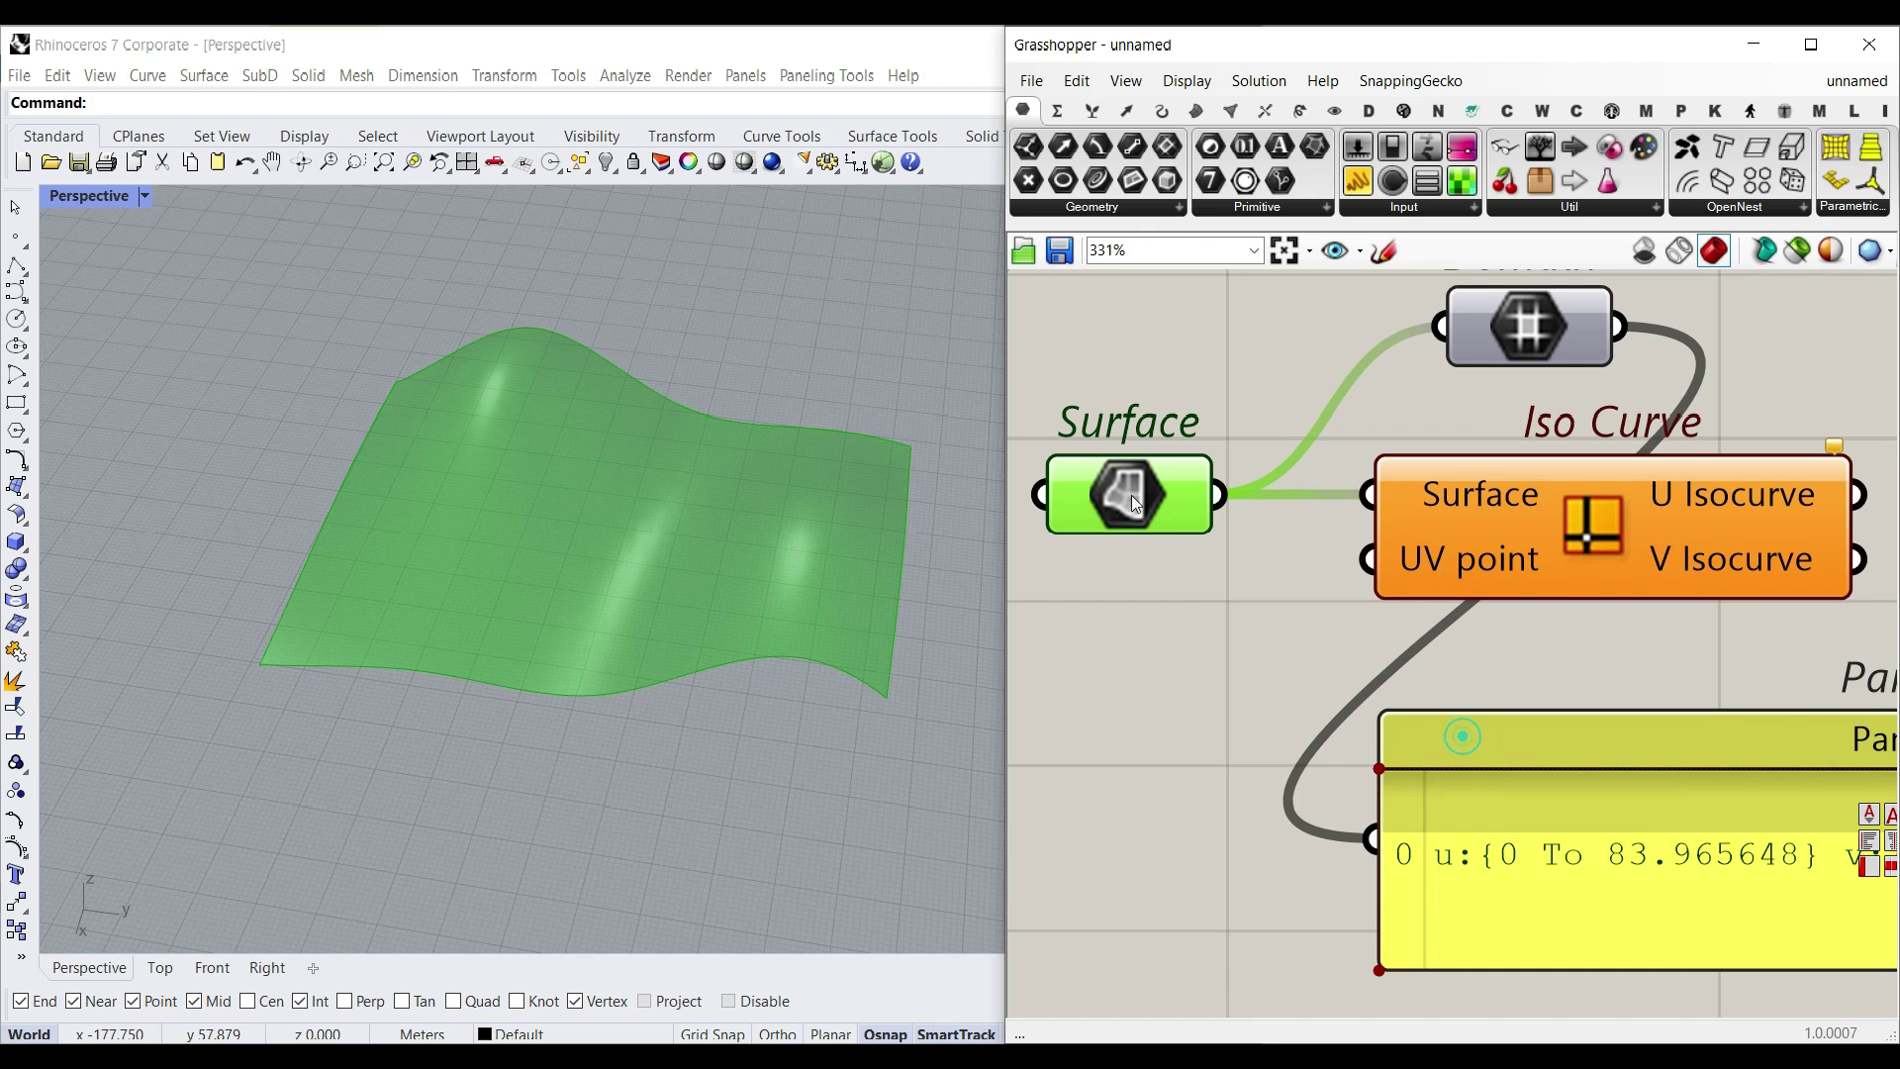
Step: Reparameterize the Surface parameter and check its u and v domains in the Panel
right_click(1131, 495)
left_click(1215, 749)
right_click_drag(1434, 812, 1319, 684)
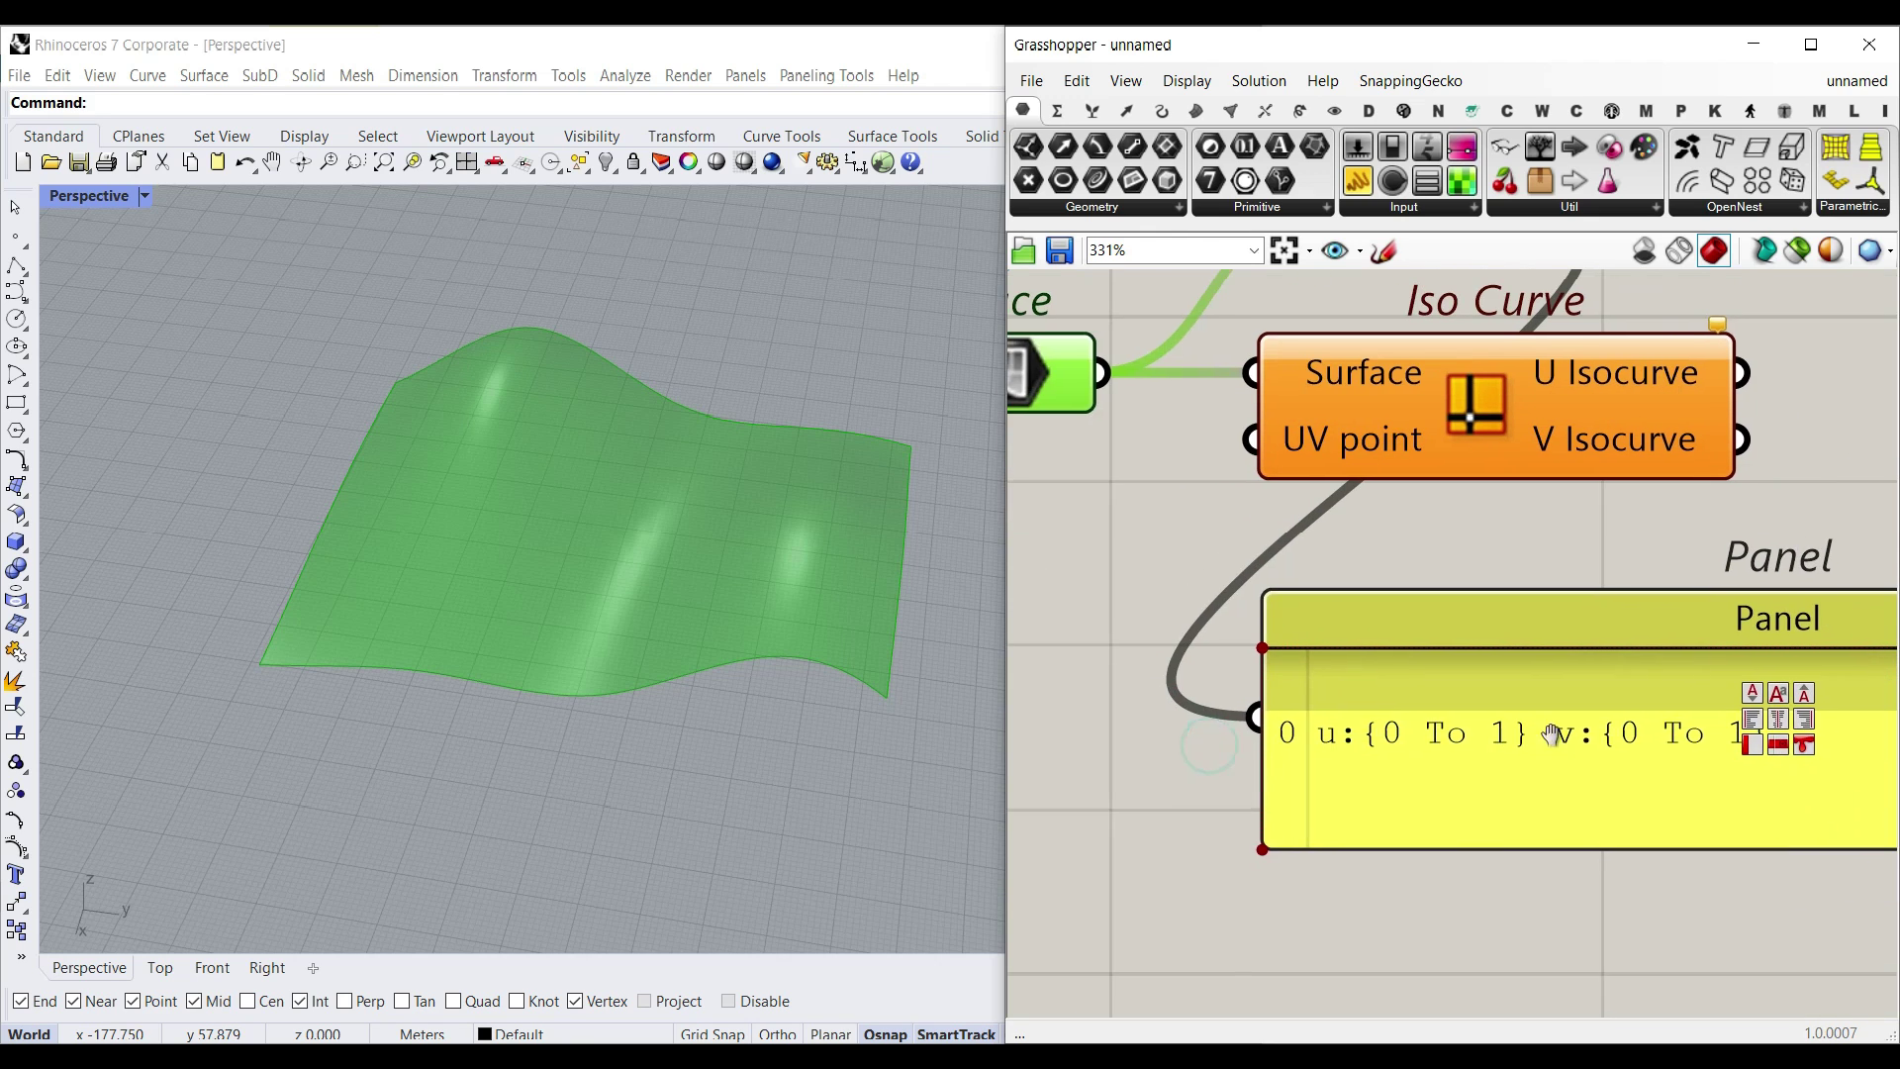
right_click_drag(1552, 734, 1394, 710)
scroll(1271, 740, "down", 5)
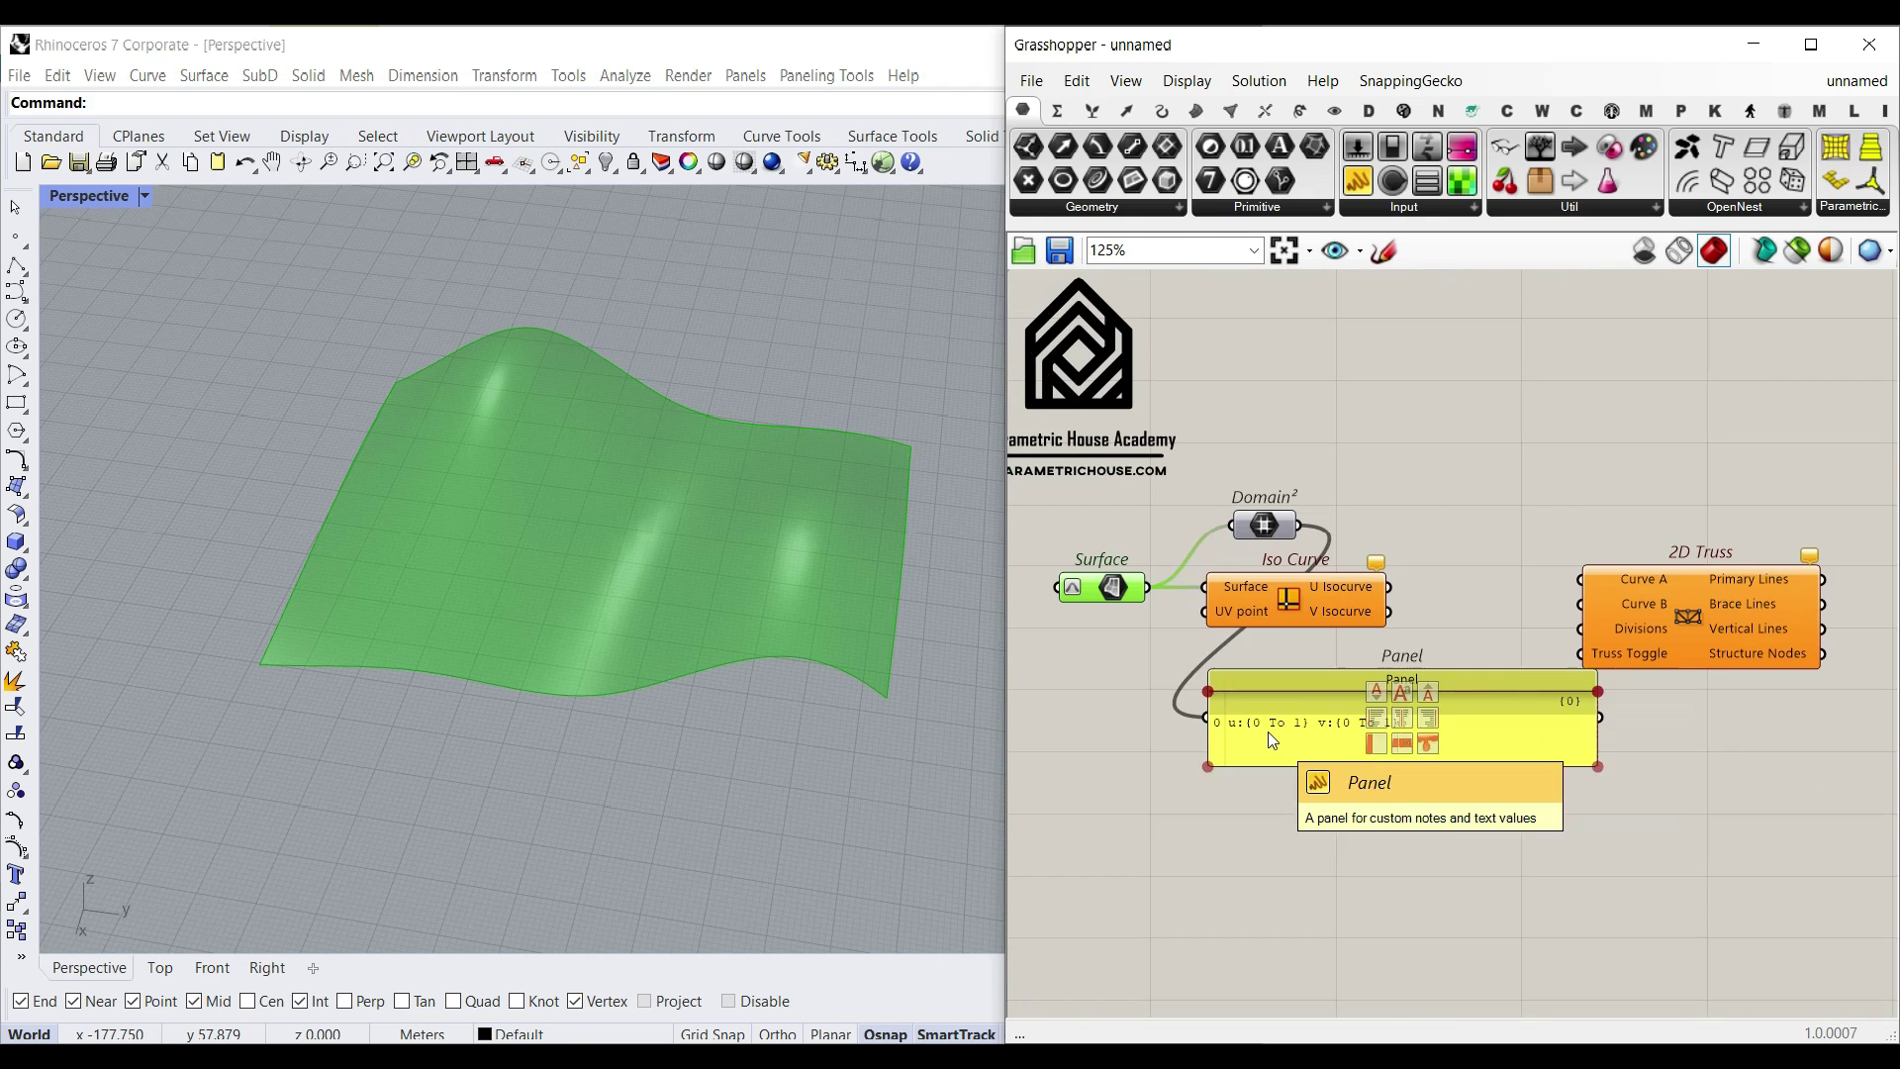
Step: Delete the Panel and the Domain² parameter, and move the Iso Curve closer to the 2D Truss
left_click(1280, 744)
key("Delete")
left_click(1264, 525)
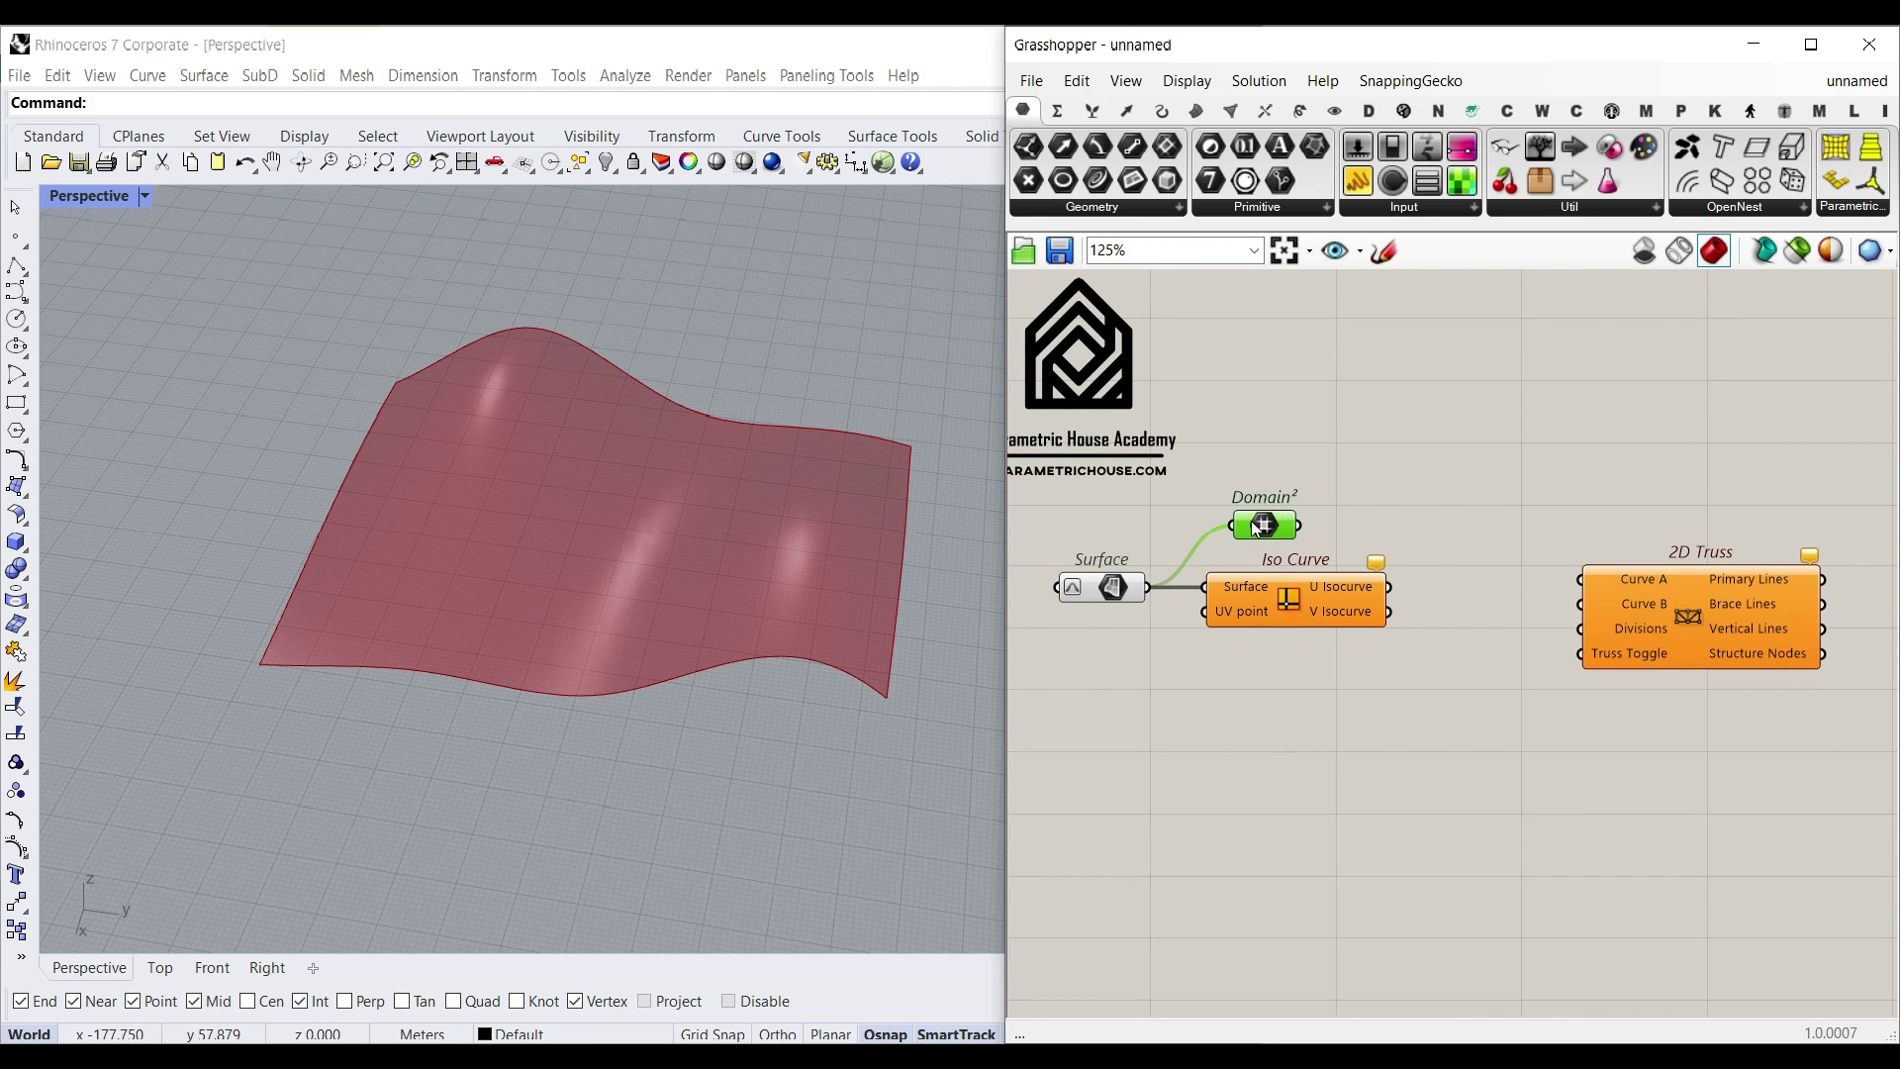
key("Delete")
left_click_drag(1287, 602, 1410, 607)
left_click(1312, 692)
Step: Add a Construct Point component and connect its Point output to the UV point input of the Iso Curve
scroll(1247, 634, "up", 2)
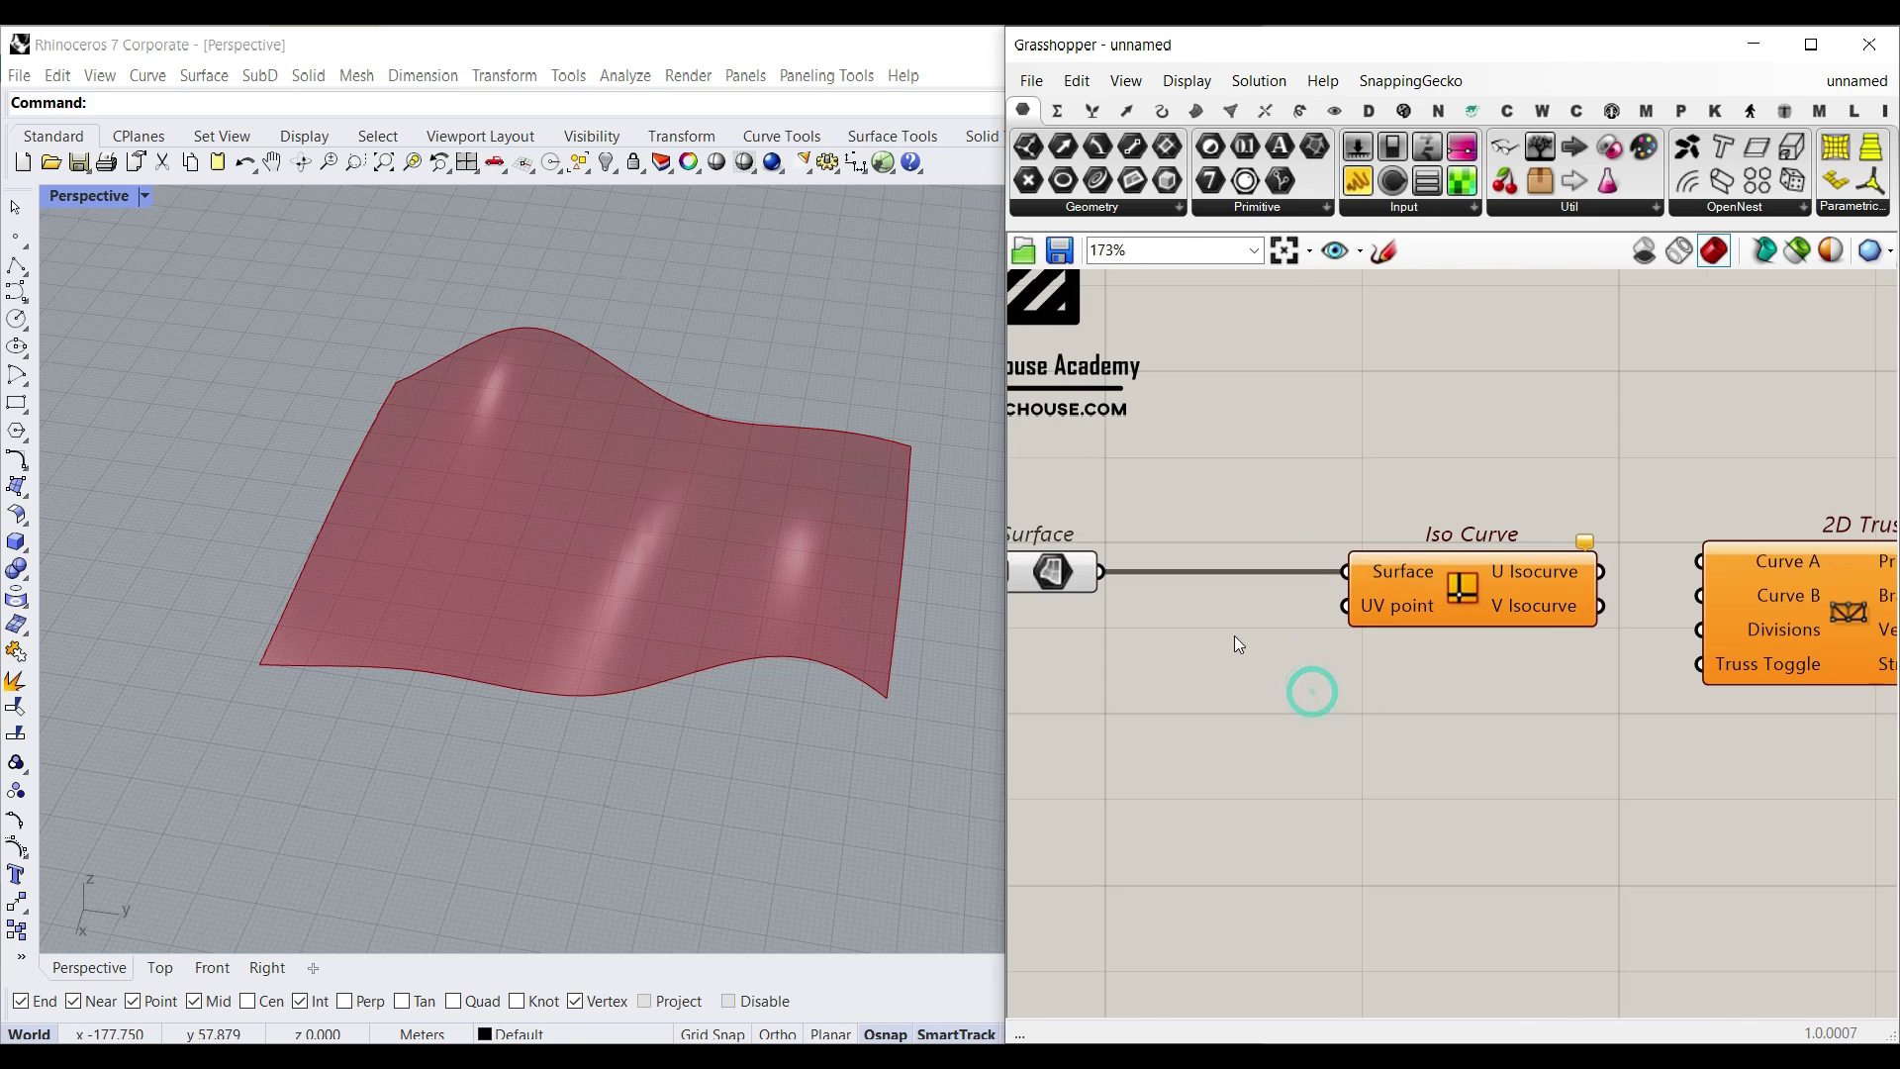
left_click(1126, 110)
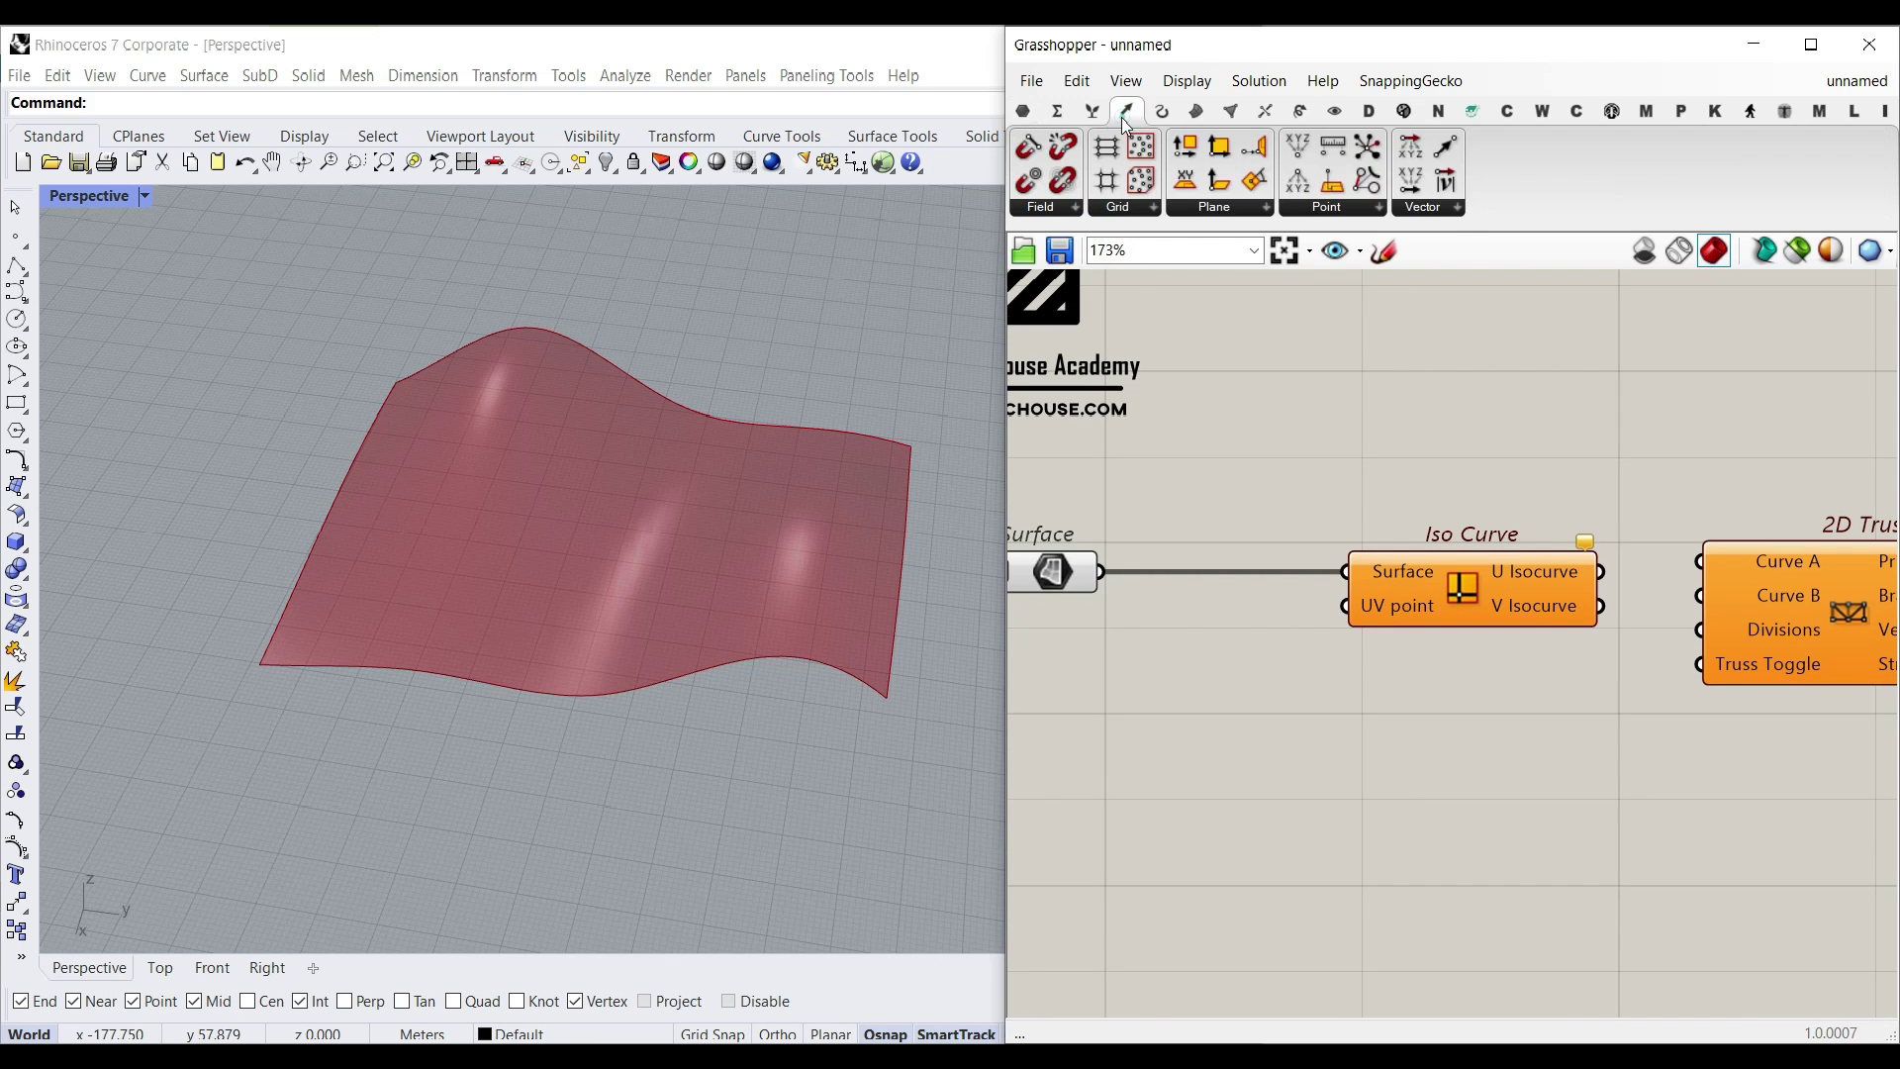
left_click_drag(1297, 150, 1209, 717)
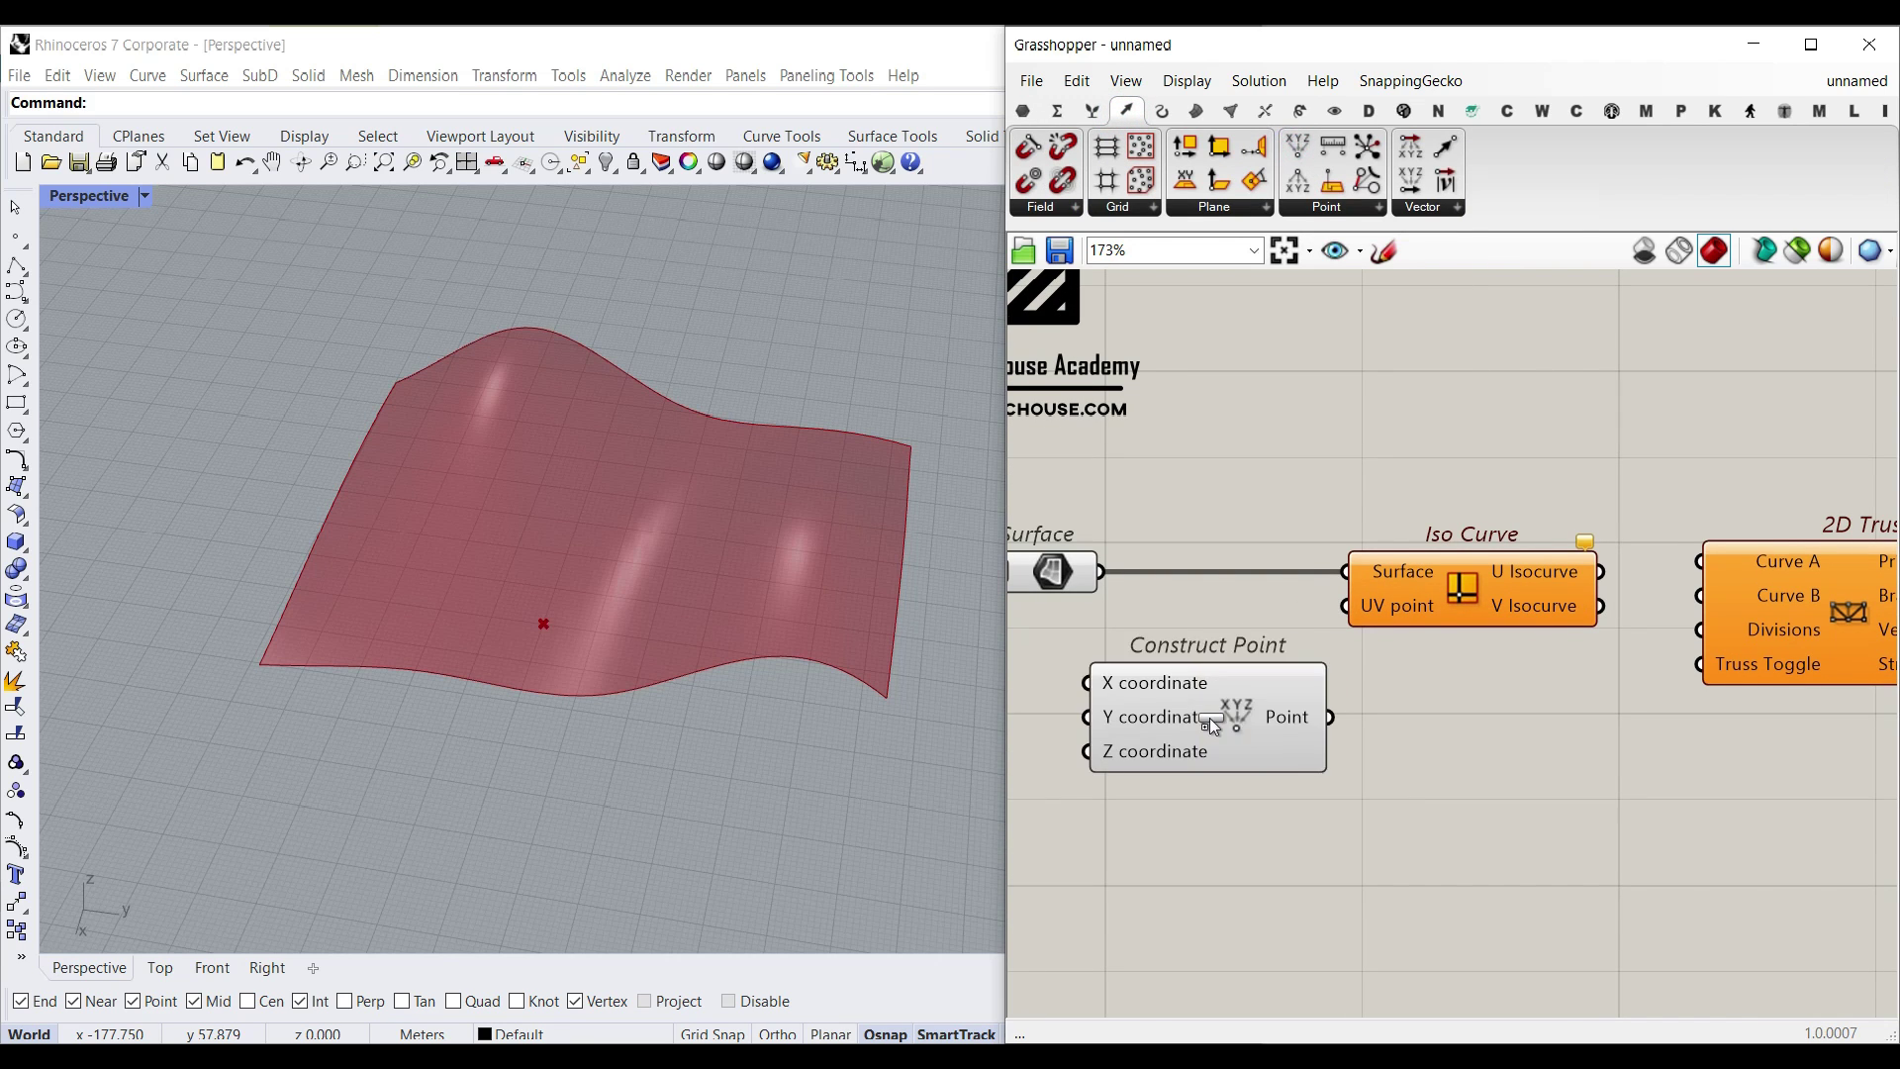
left_click_drag(1404, 657, 1415, 540)
Step: Rename the three coordinate inputs of the Construct Point to U, V and -
scroll(1361, 623, "up", 4)
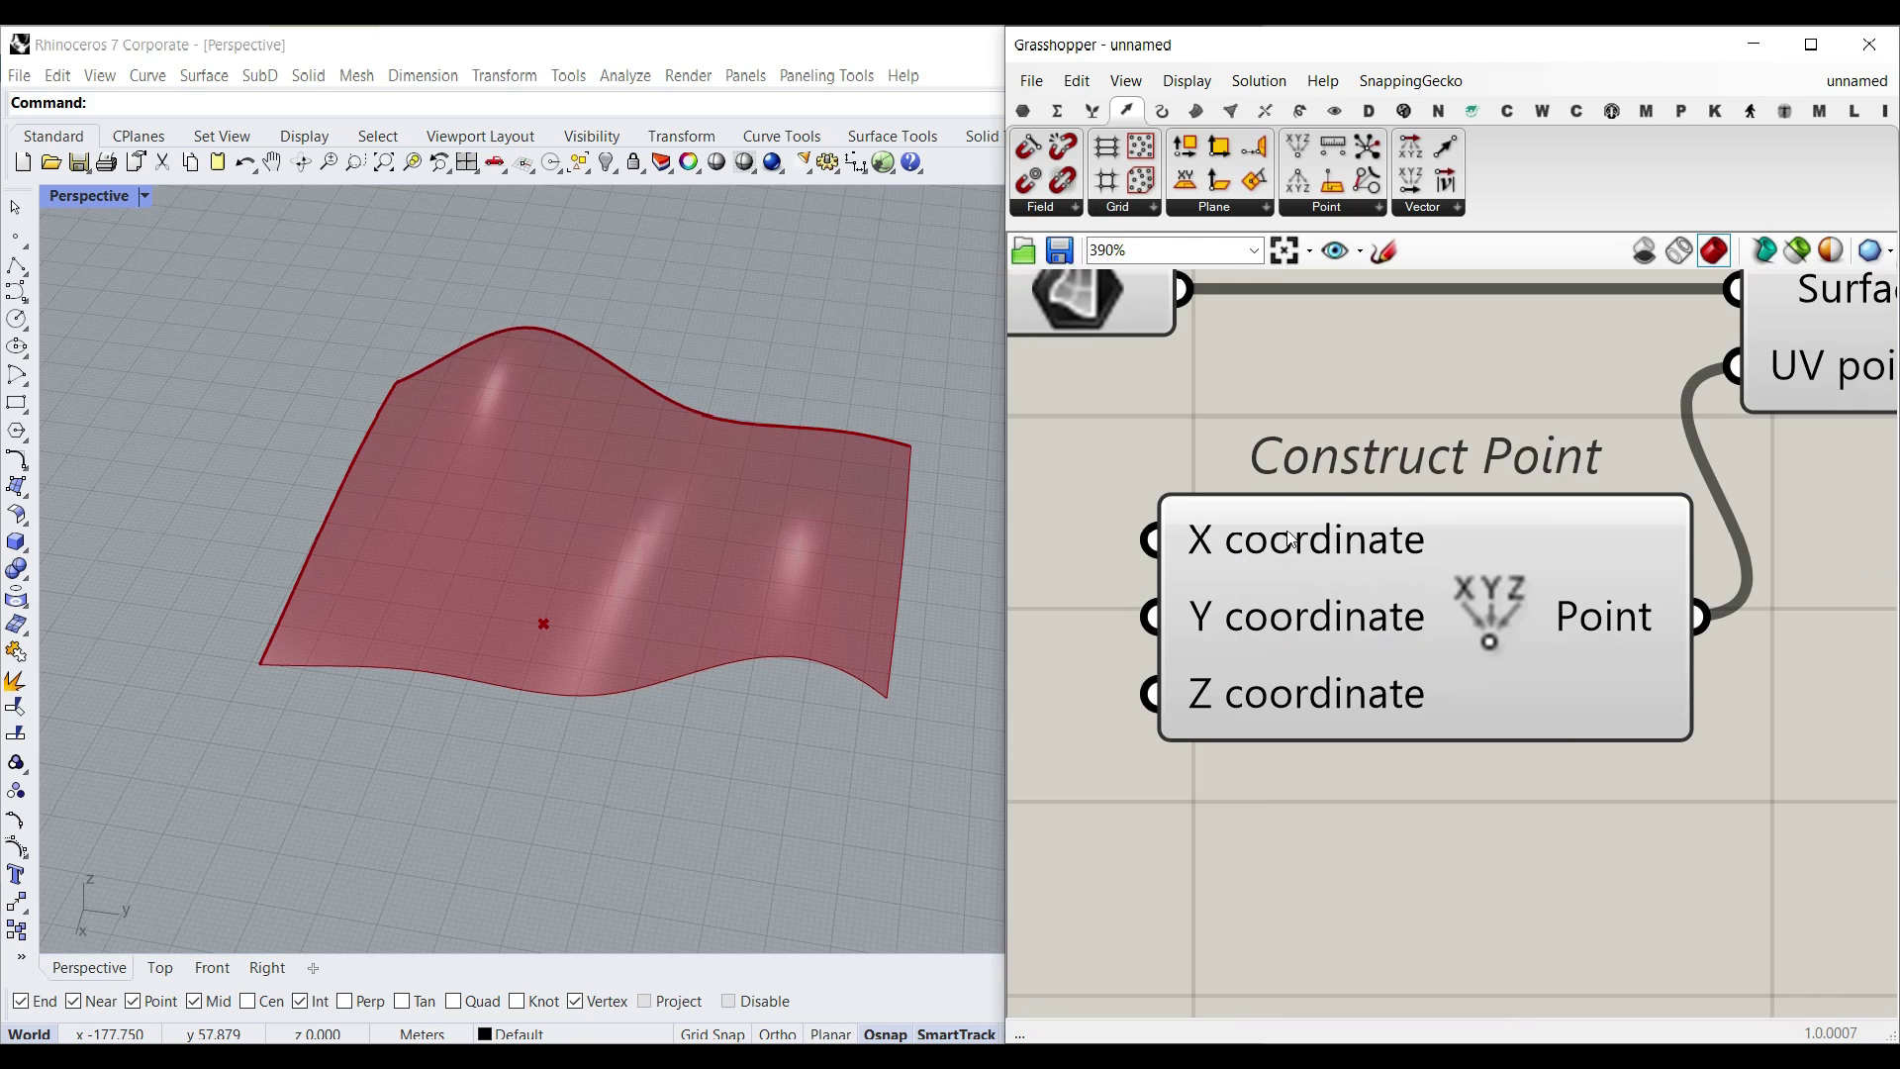
right_click(1283, 550)
type("U")
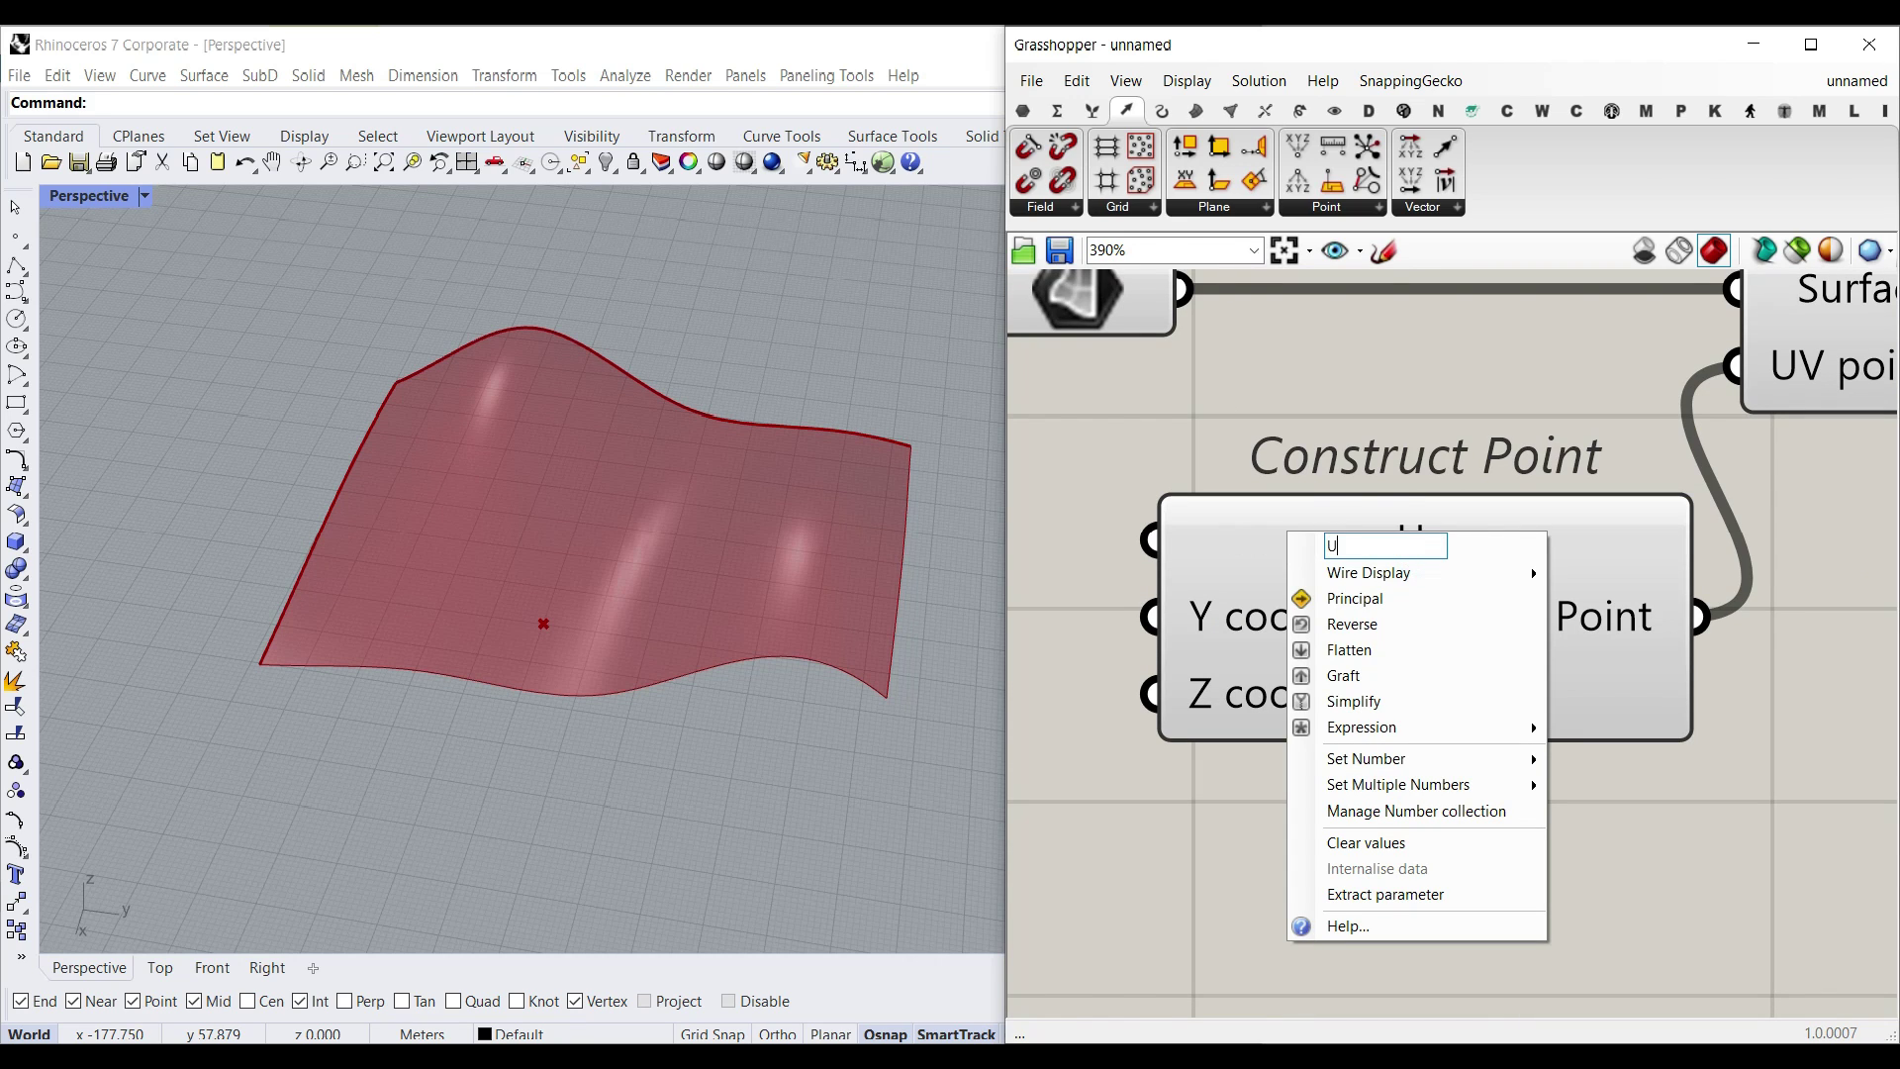
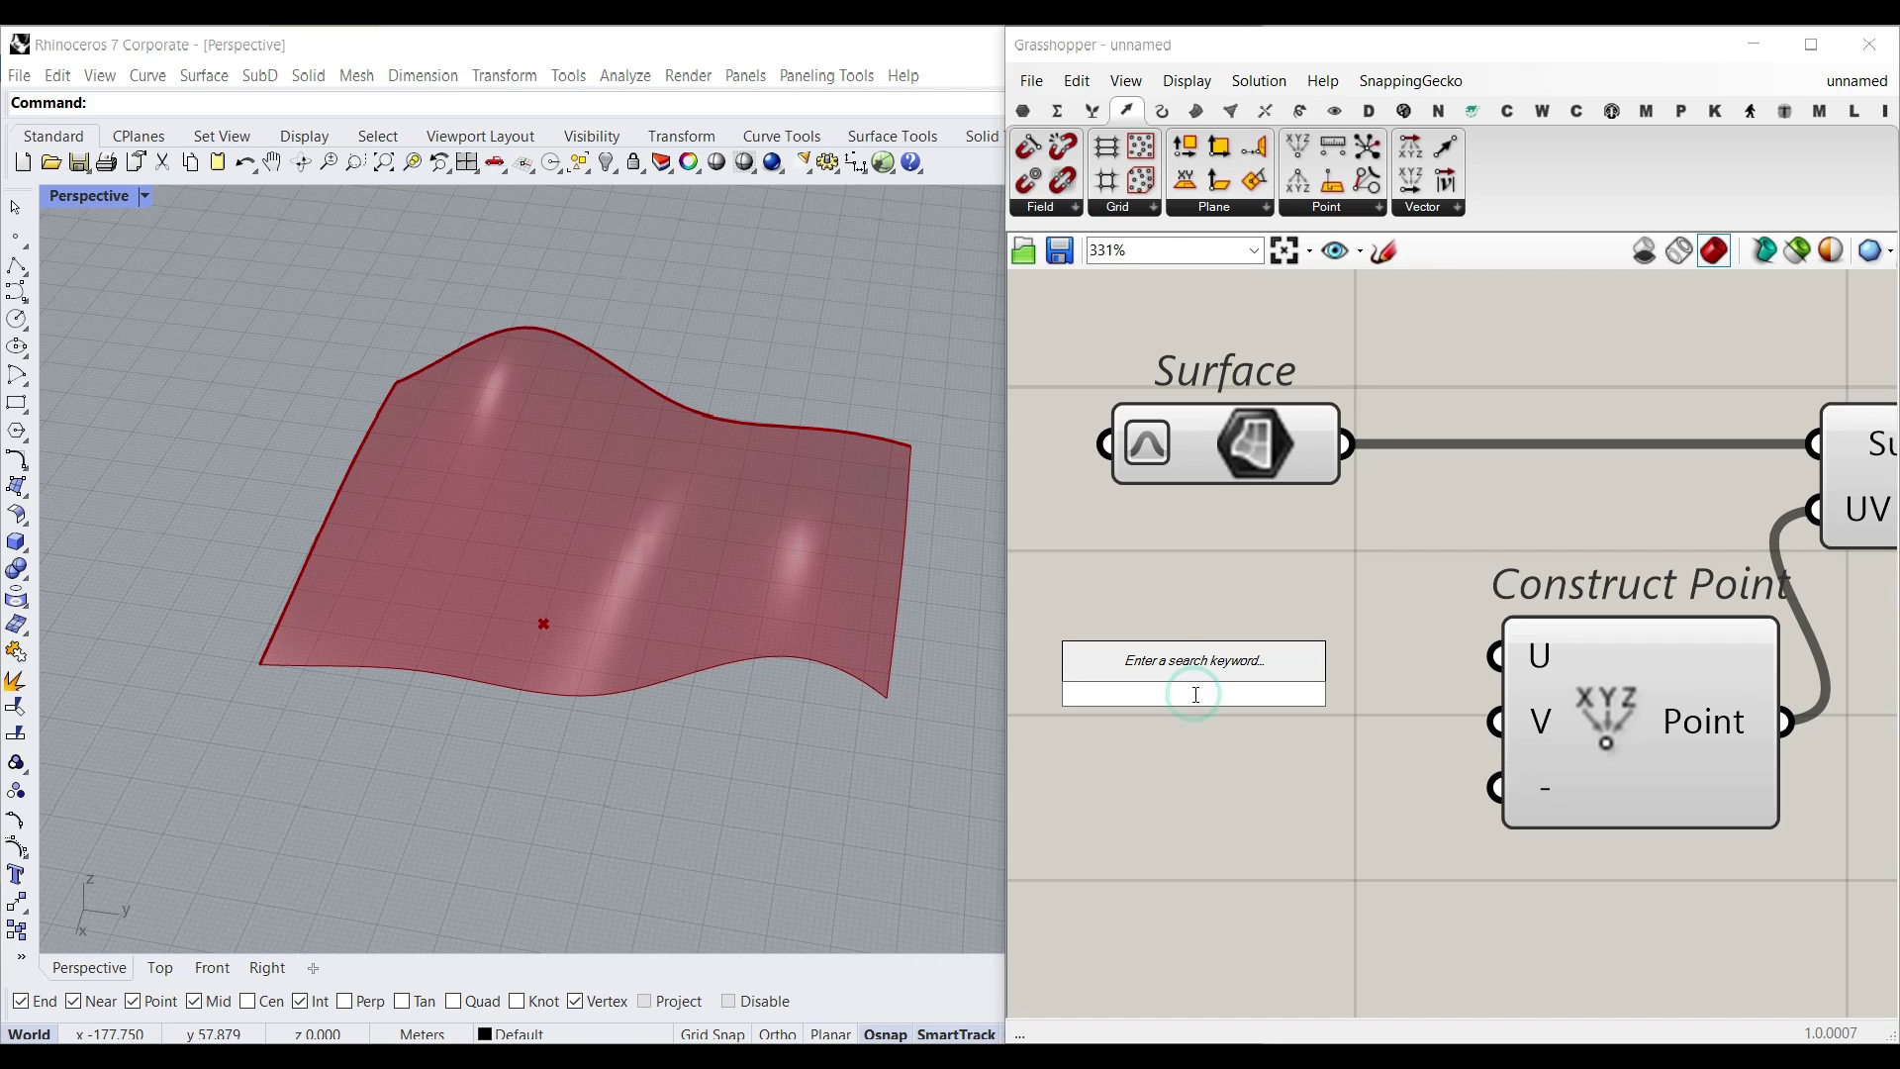
Step: Try a number slider set to 0.41 on the U input of the Construct Point, and delete the slider
type("5")
key("Return")
left_click_drag(1439, 674, 1495, 655)
left_click_drag(1143, 649, 1199, 653)
scroll(1268, 579, "down", 3)
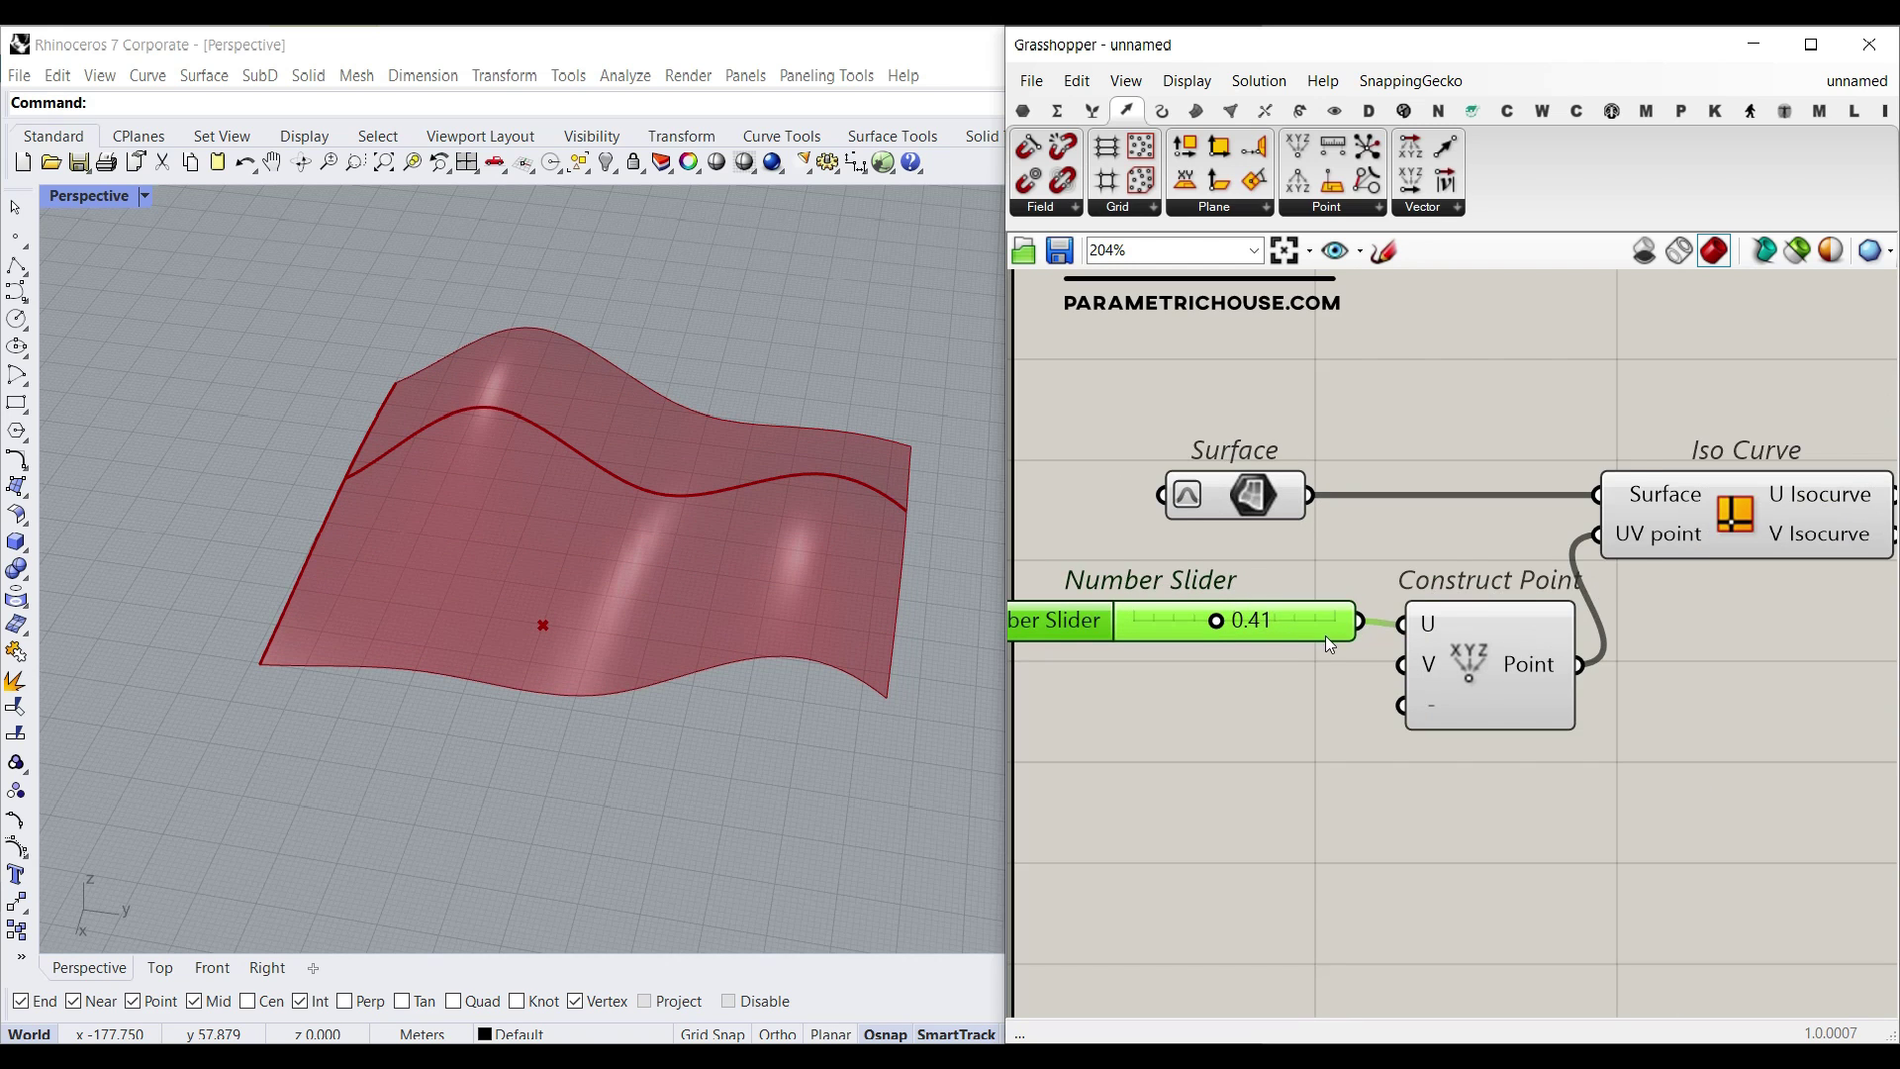
scroll(1328, 641, "up", 1)
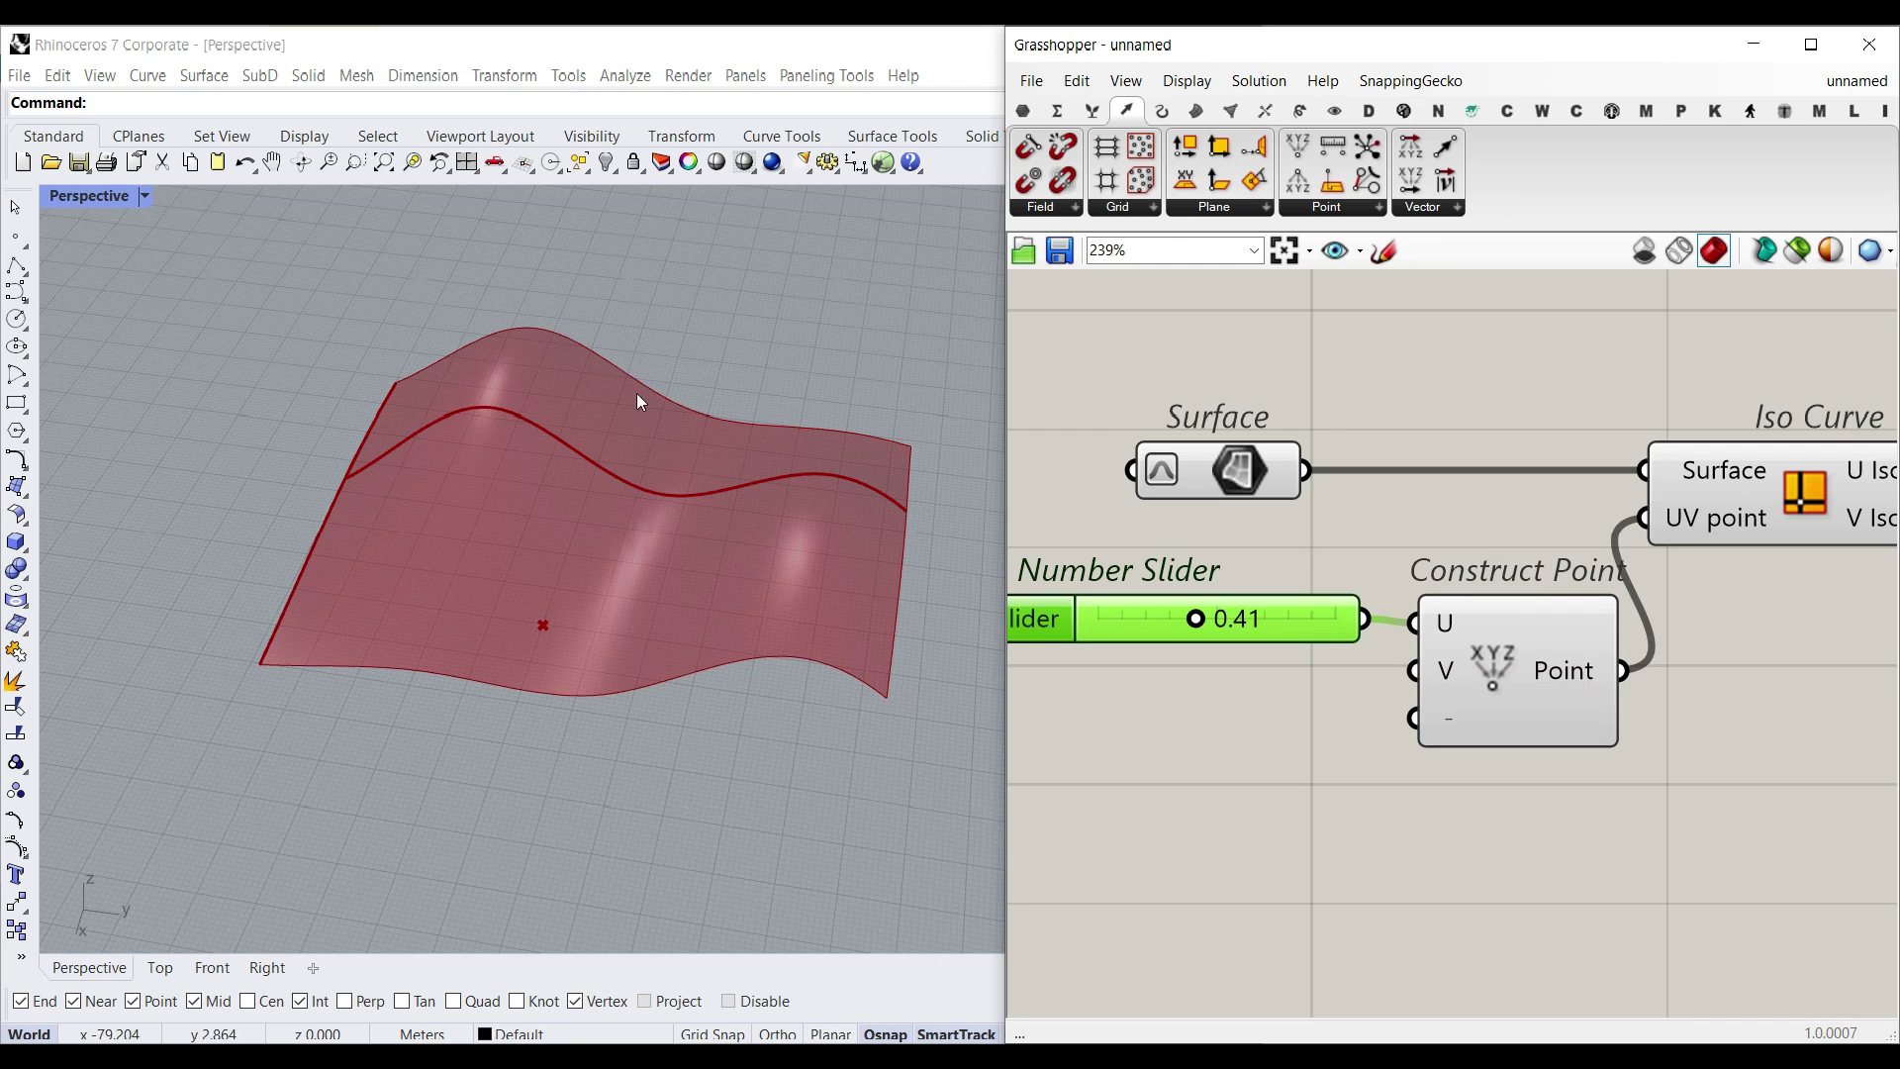
key("Delete")
Step: Add a Range component and connect its output to the U input of the Construct Point
right_click_drag(1320, 622, 1623, 655)
double_click(1481, 652)
type("range")
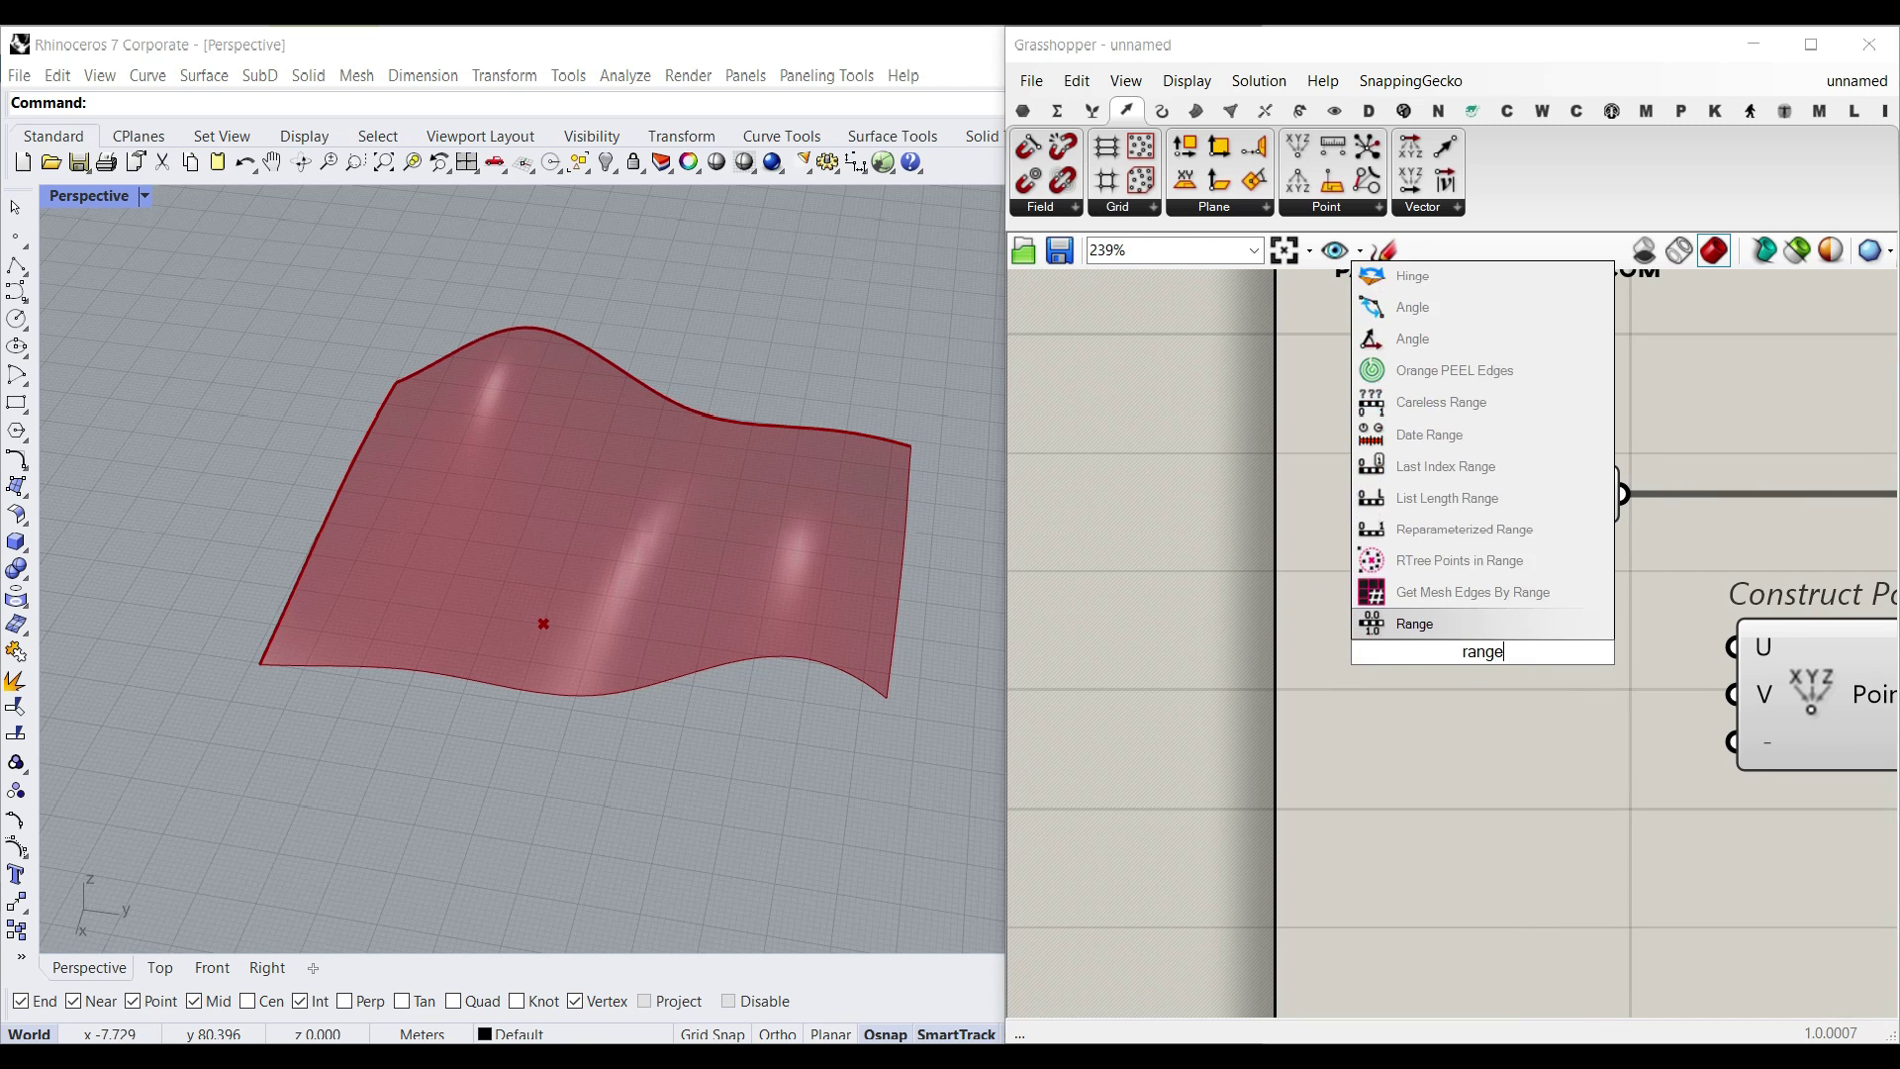
key("Return")
right_click_drag(1664, 724, 1477, 710)
left_click_drag(1441, 636, 1544, 633)
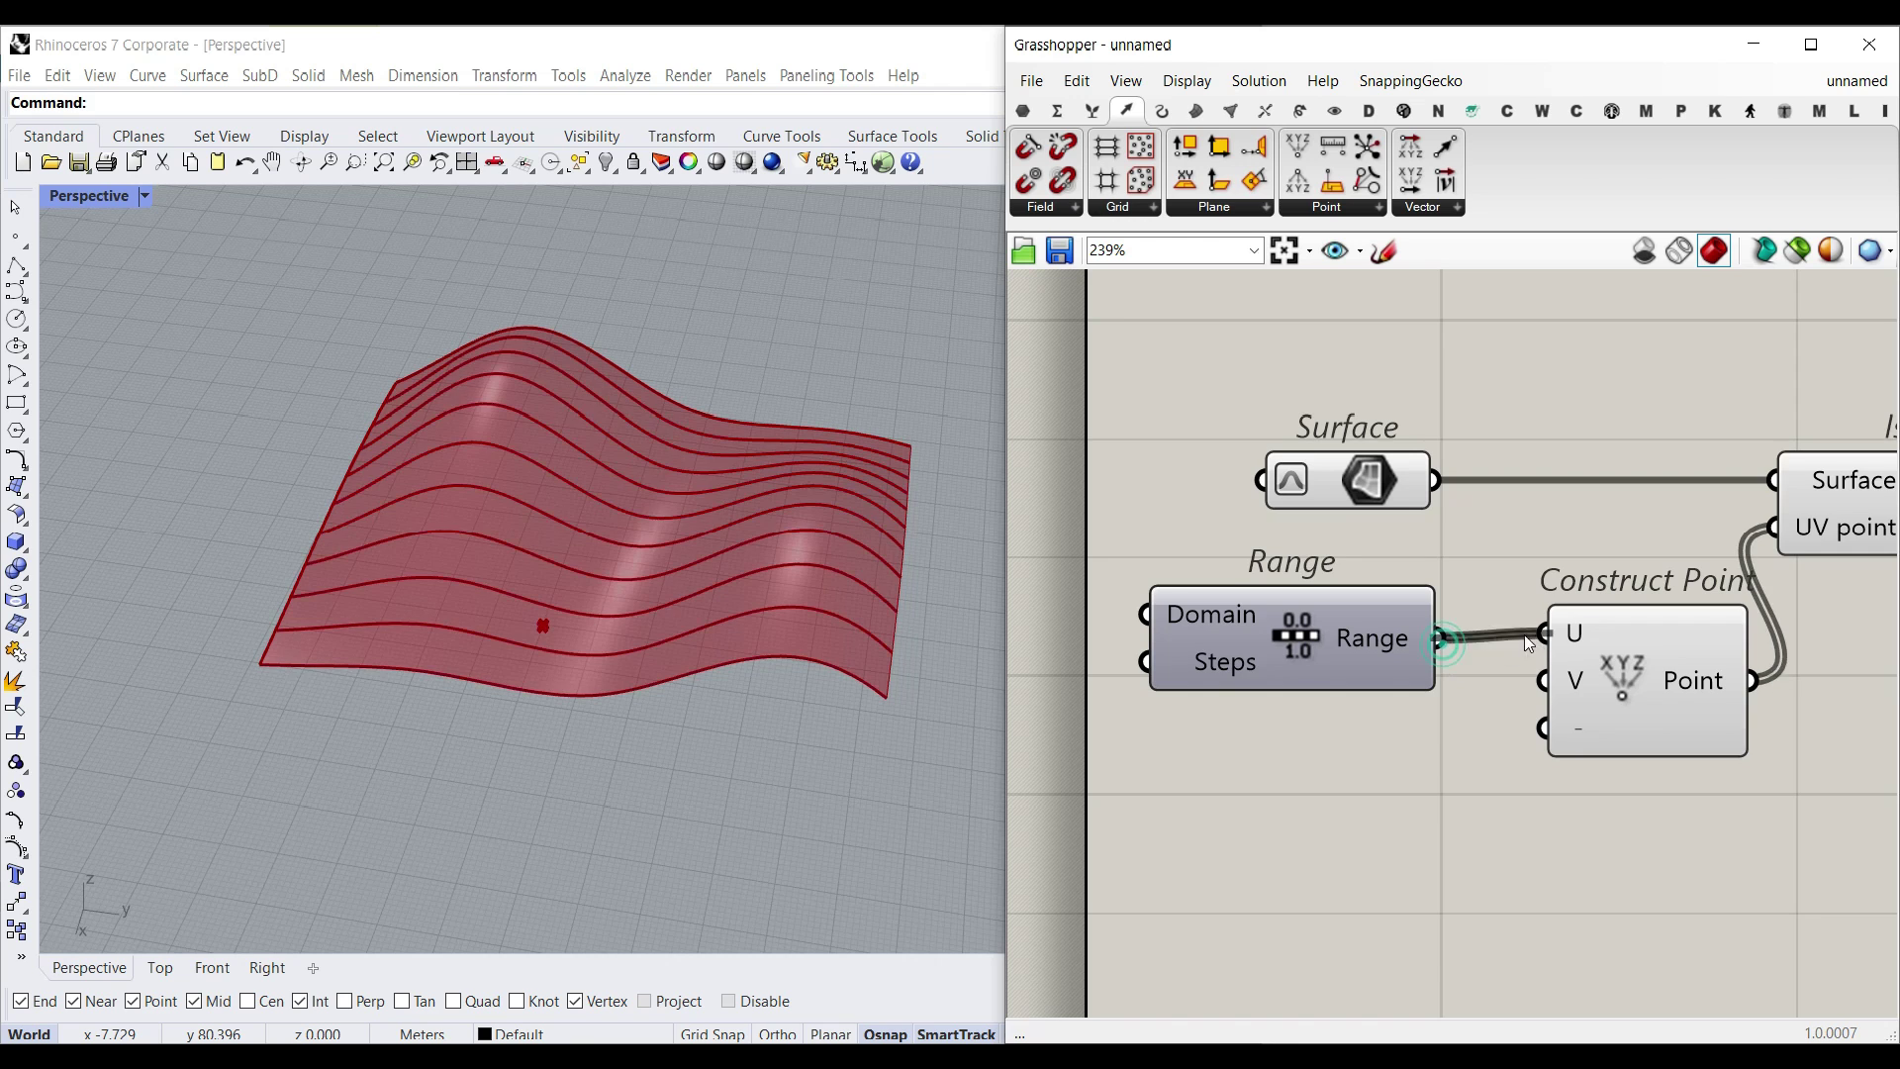
right_click_drag(1154, 702, 1250, 687)
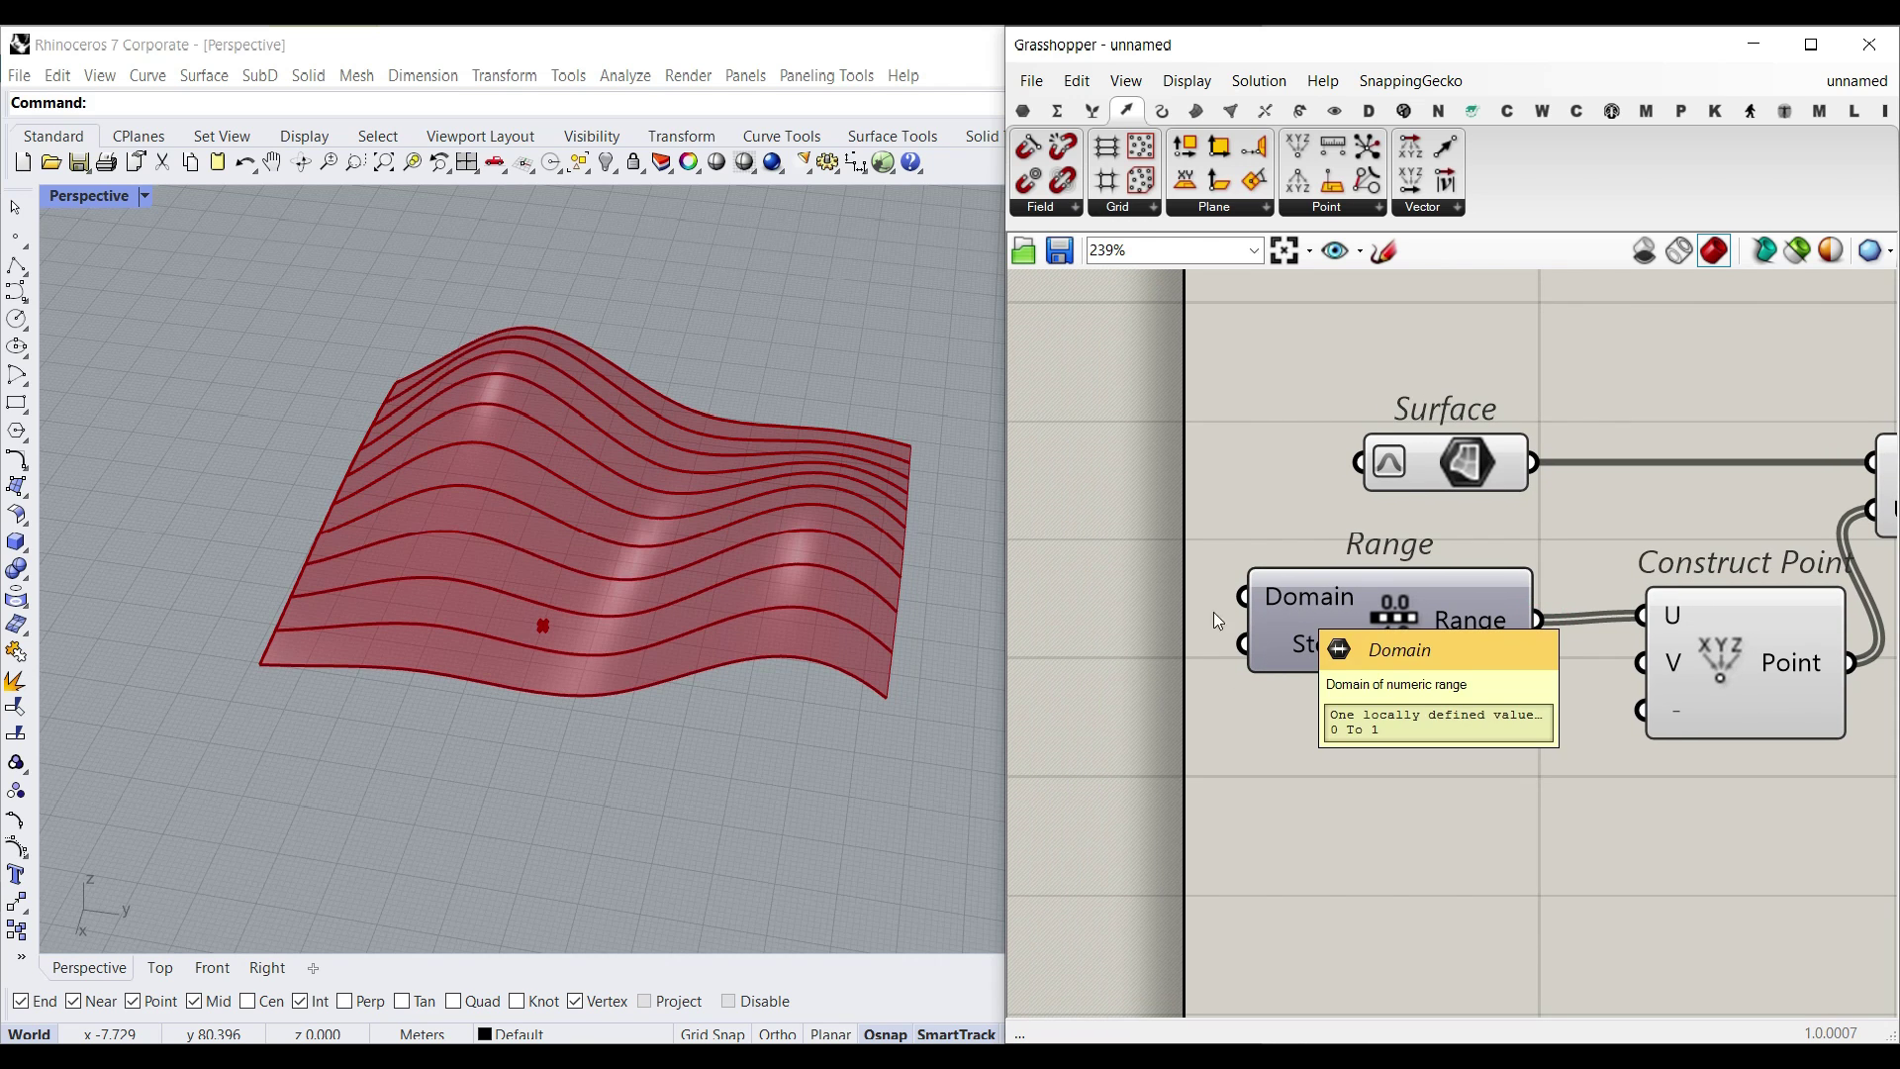
Step: Add an integer number slider with a lower limit of 3, connect it to the Range's Steps input, and adjust it
right_click_drag(1257, 641, 1343, 641)
double_click(1167, 641)
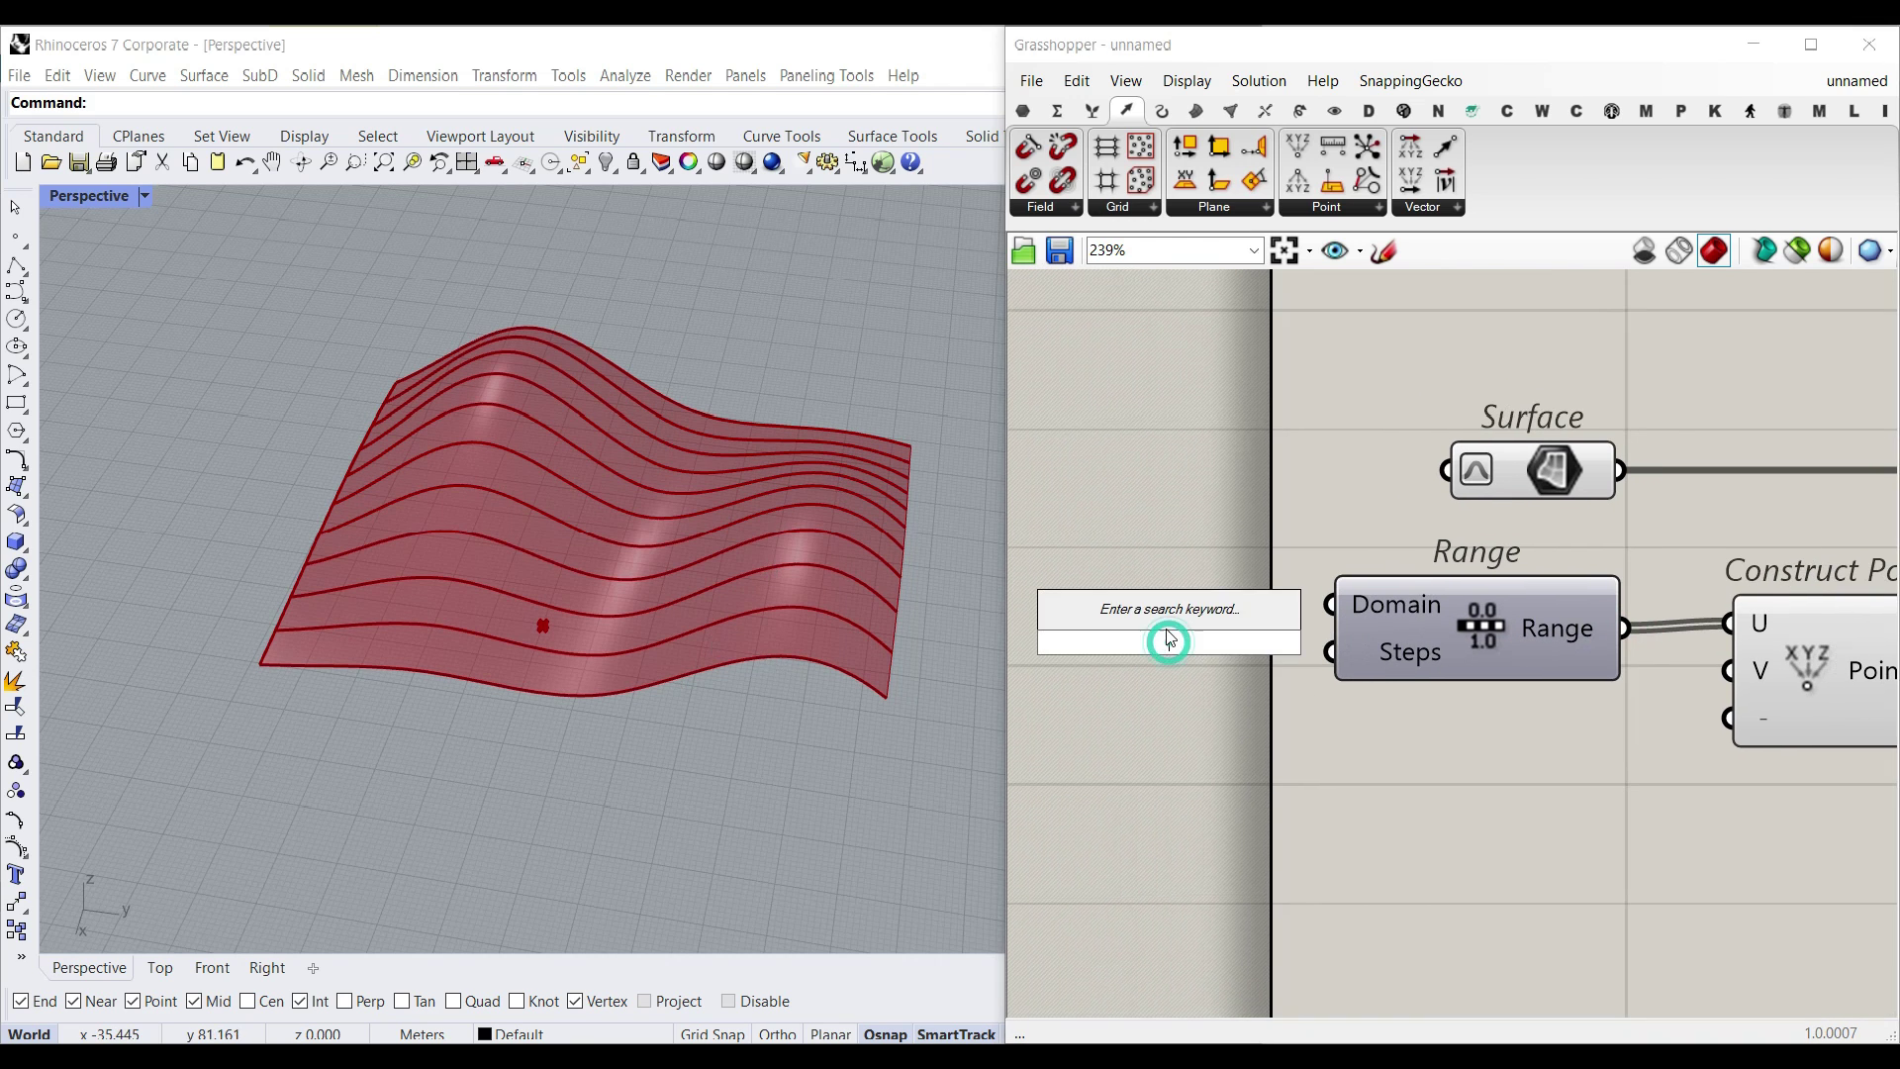
type("3..1")
key("Return")
mouse_move(1302, 647)
left_mouse_down()
mouse_move(1225, 646)
mouse_move(1329, 652)
left_mouse_up()
right_click_drag(665, 550, 534, 555)
right_click_drag(1069, 627, 1144, 624)
left_click_drag(1094, 645, 1174, 648)
Step: Move the Range wire from the Construct Point's U input to its V input and set the steps slider to 7
right_click_drag(1687, 649, 1287, 615)
left_click_drag(1302, 605, 1399, 628, "ctrl")
right_click_drag(1049, 693, 1165, 695)
right_click_drag(712, 663, 925, 675)
right_click_drag(1107, 690, 1405, 692)
mouse_move(1212, 616)
left_mouse_down()
mouse_move(1308, 616)
mouse_move(1223, 618)
left_mouse_up()
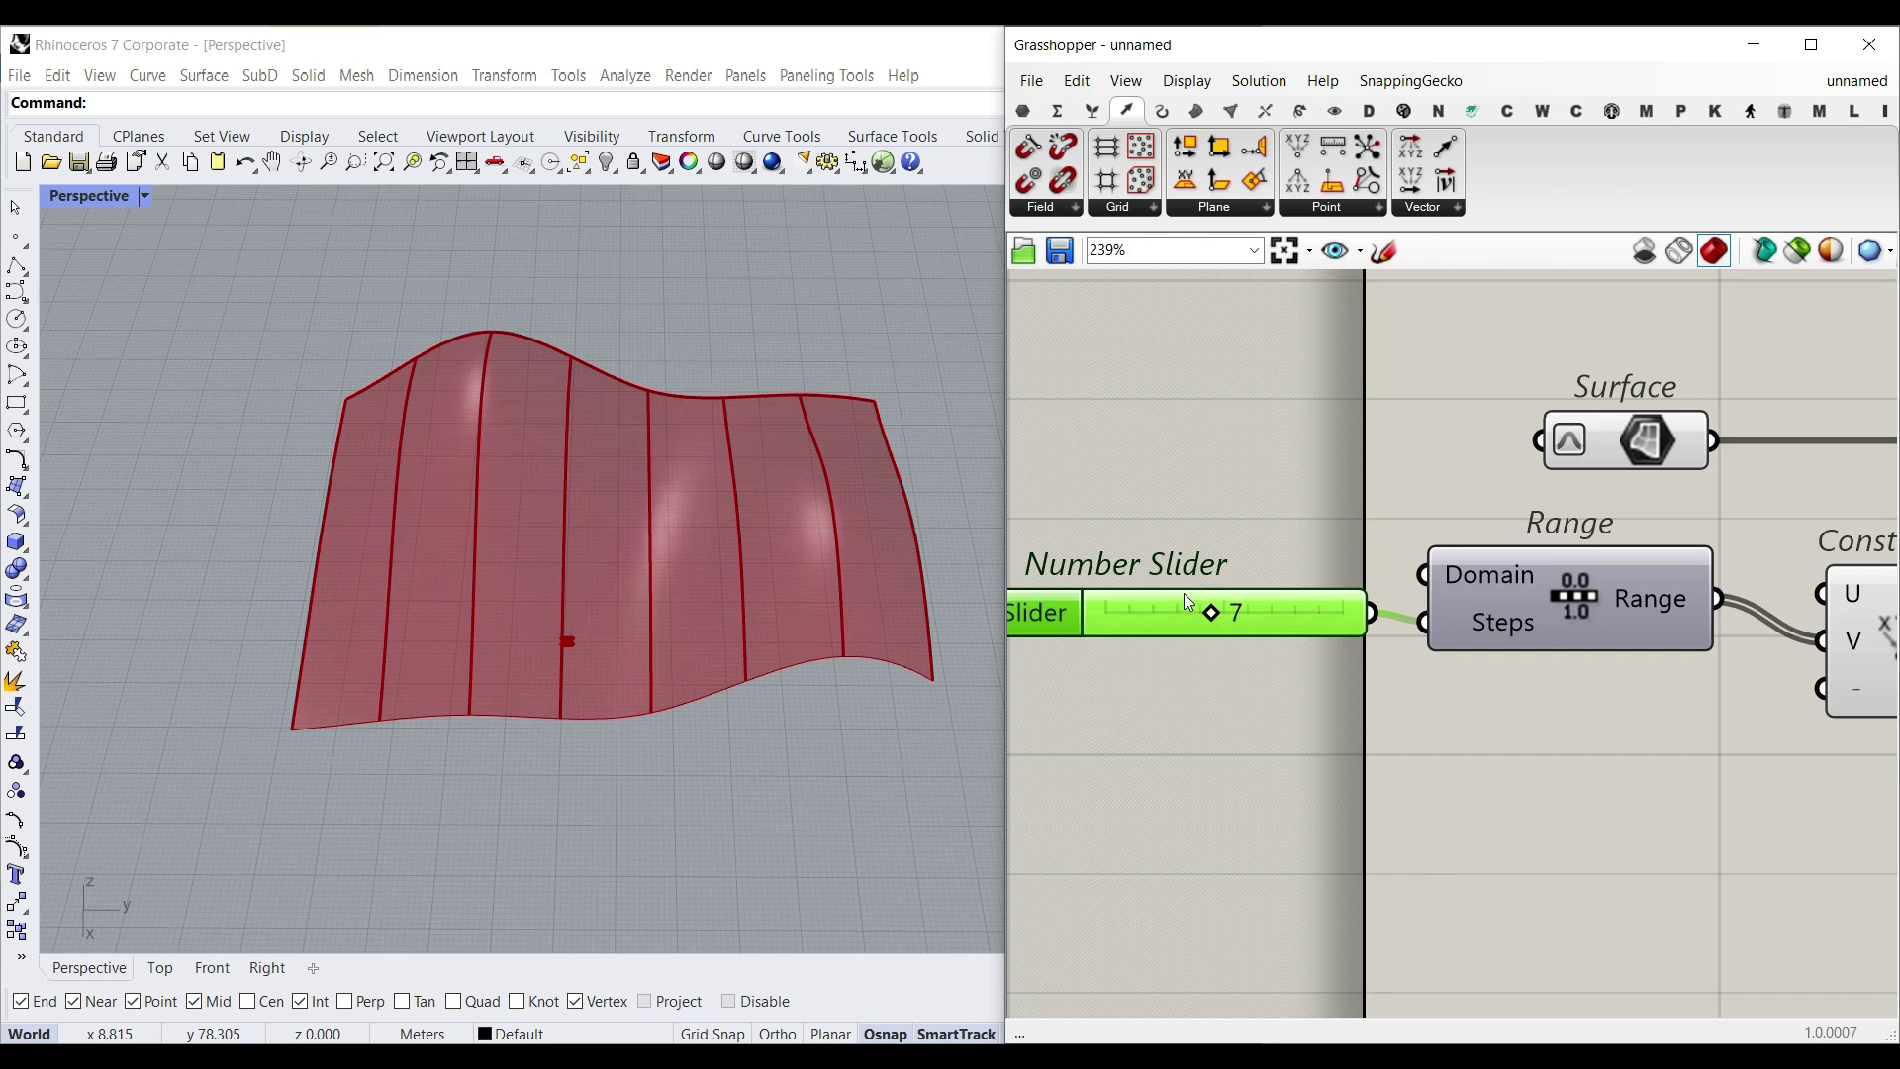
Step: Rearrange the components on the canvas, moving the 2D Truss farther from the Iso Curve
scroll(1801, 567, "down", 5)
right_click_drag(1660, 658, 1606, 647)
scroll(1732, 665, "down", 2)
left_click_drag(1731, 665, 1355, 483)
left_click_drag(1298, 642, 1466, 560, "shift")
left_click(1592, 660)
right_click_drag(1717, 579, 1342, 598)
scroll(1539, 576, "up", 2)
left_click_drag(1488, 534, 1682, 518)
right_click_drag(1251, 607, 1514, 590)
right_click_drag(1108, 602, 1568, 600)
right_click_drag(1346, 556, 1215, 578)
right_click_drag(1684, 582, 1581, 574)
right_click_drag(1864, 584, 1552, 590)
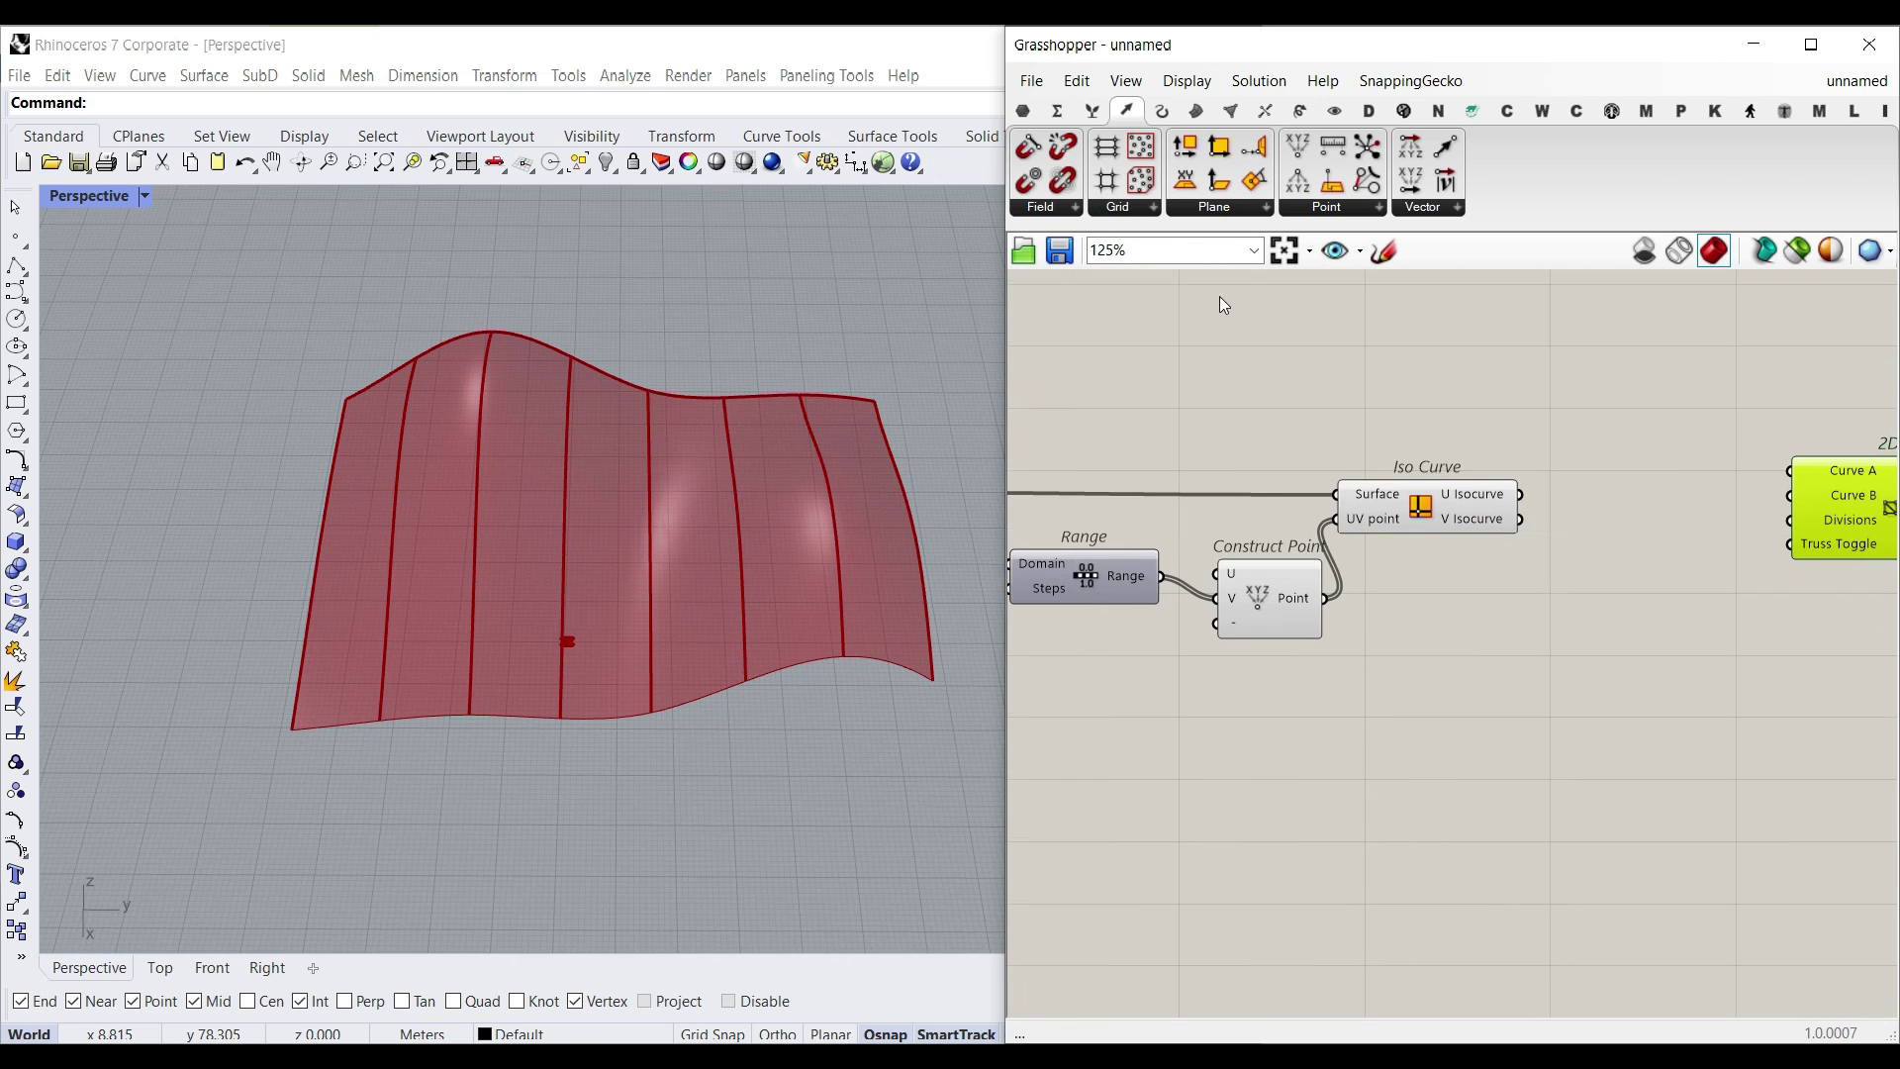
Step: Add a Curve parameter beside the Iso Curve and connect the U Isocurve output to it
left_click(1035, 113)
left_click(1097, 181)
scroll(1605, 473, "up", 3)
mouse_move(1551, 475)
left_mouse_down()
mouse_move(1583, 472)
mouse_move(1566, 471)
left_mouse_up()
scroll(1641, 542, "down", 4)
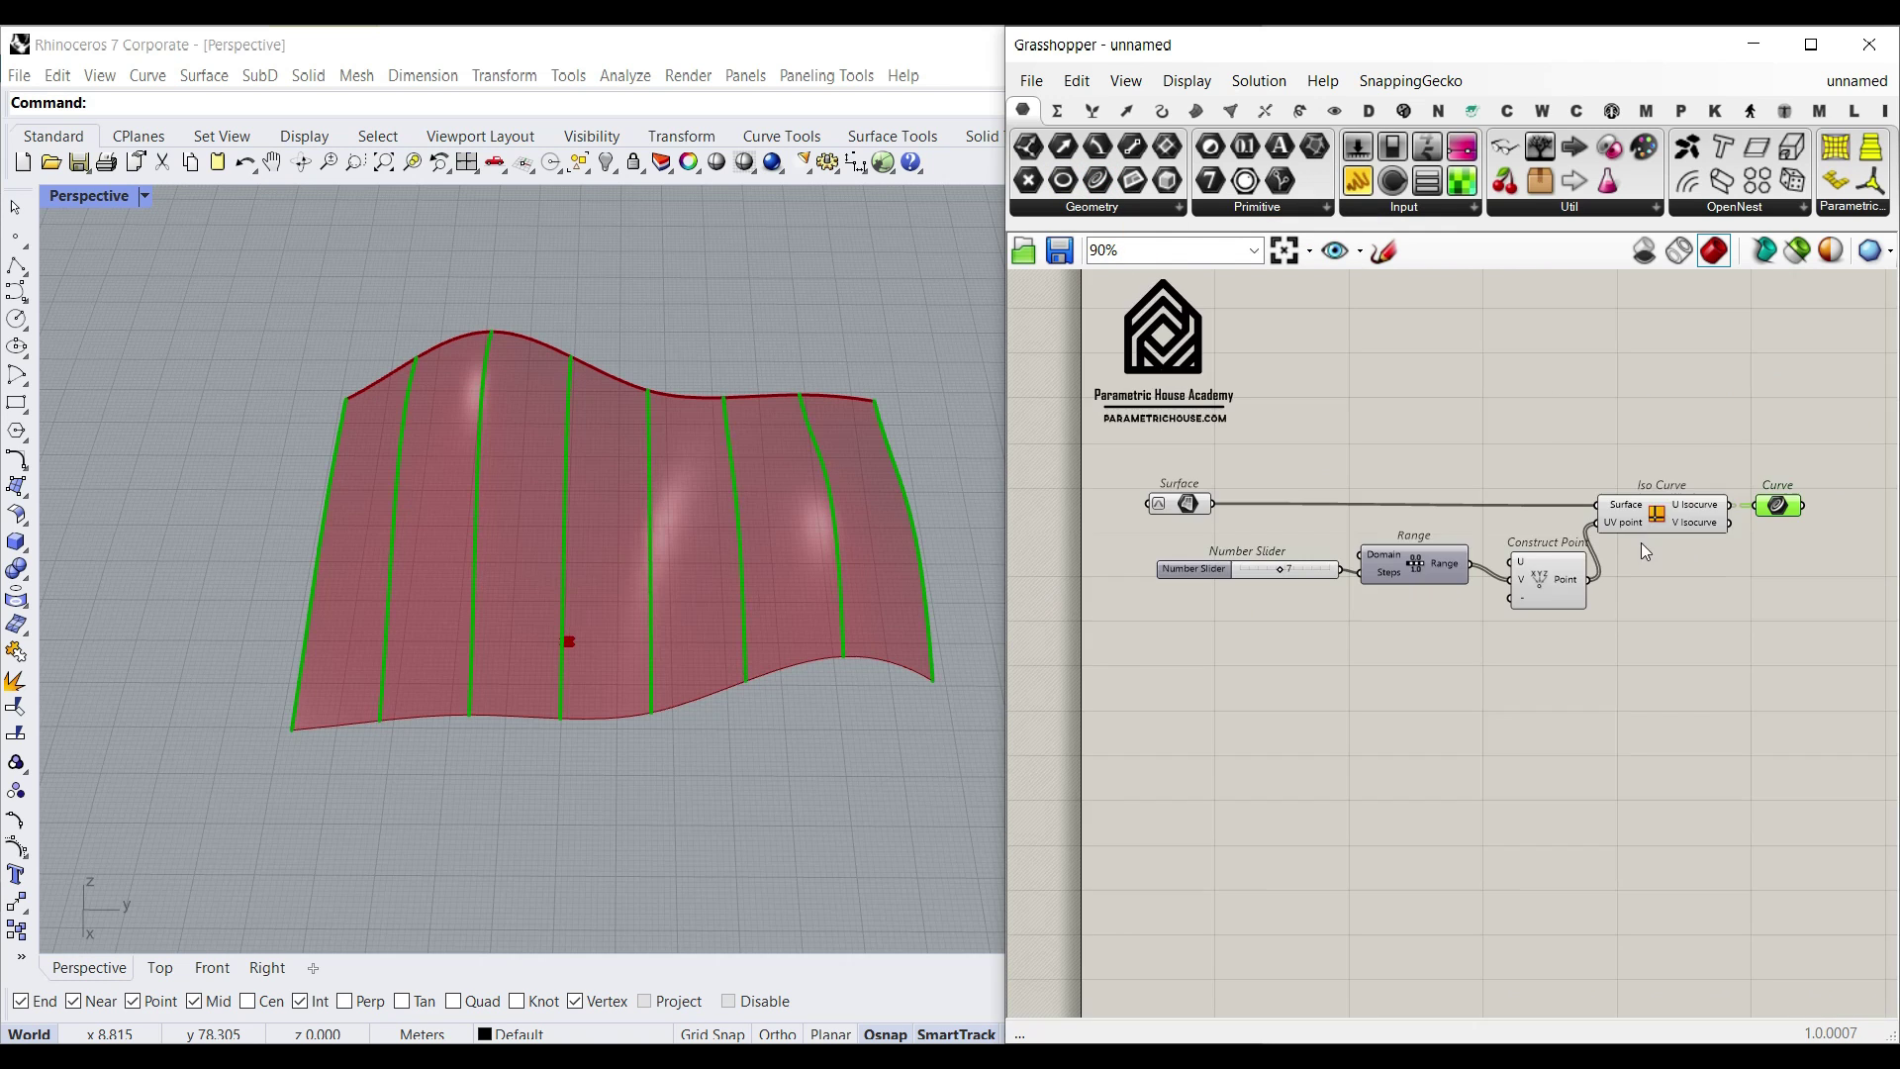
Step: Move the Range wire back to the Construct Point's U input and feed V Isocurve into the Curve parameter
scroll(1476, 596, "up", 4)
left_click_drag(1526, 531, 1551, 535)
right_click_drag(1696, 488, 1253, 543)
left_click_drag(1526, 513, 1605, 477)
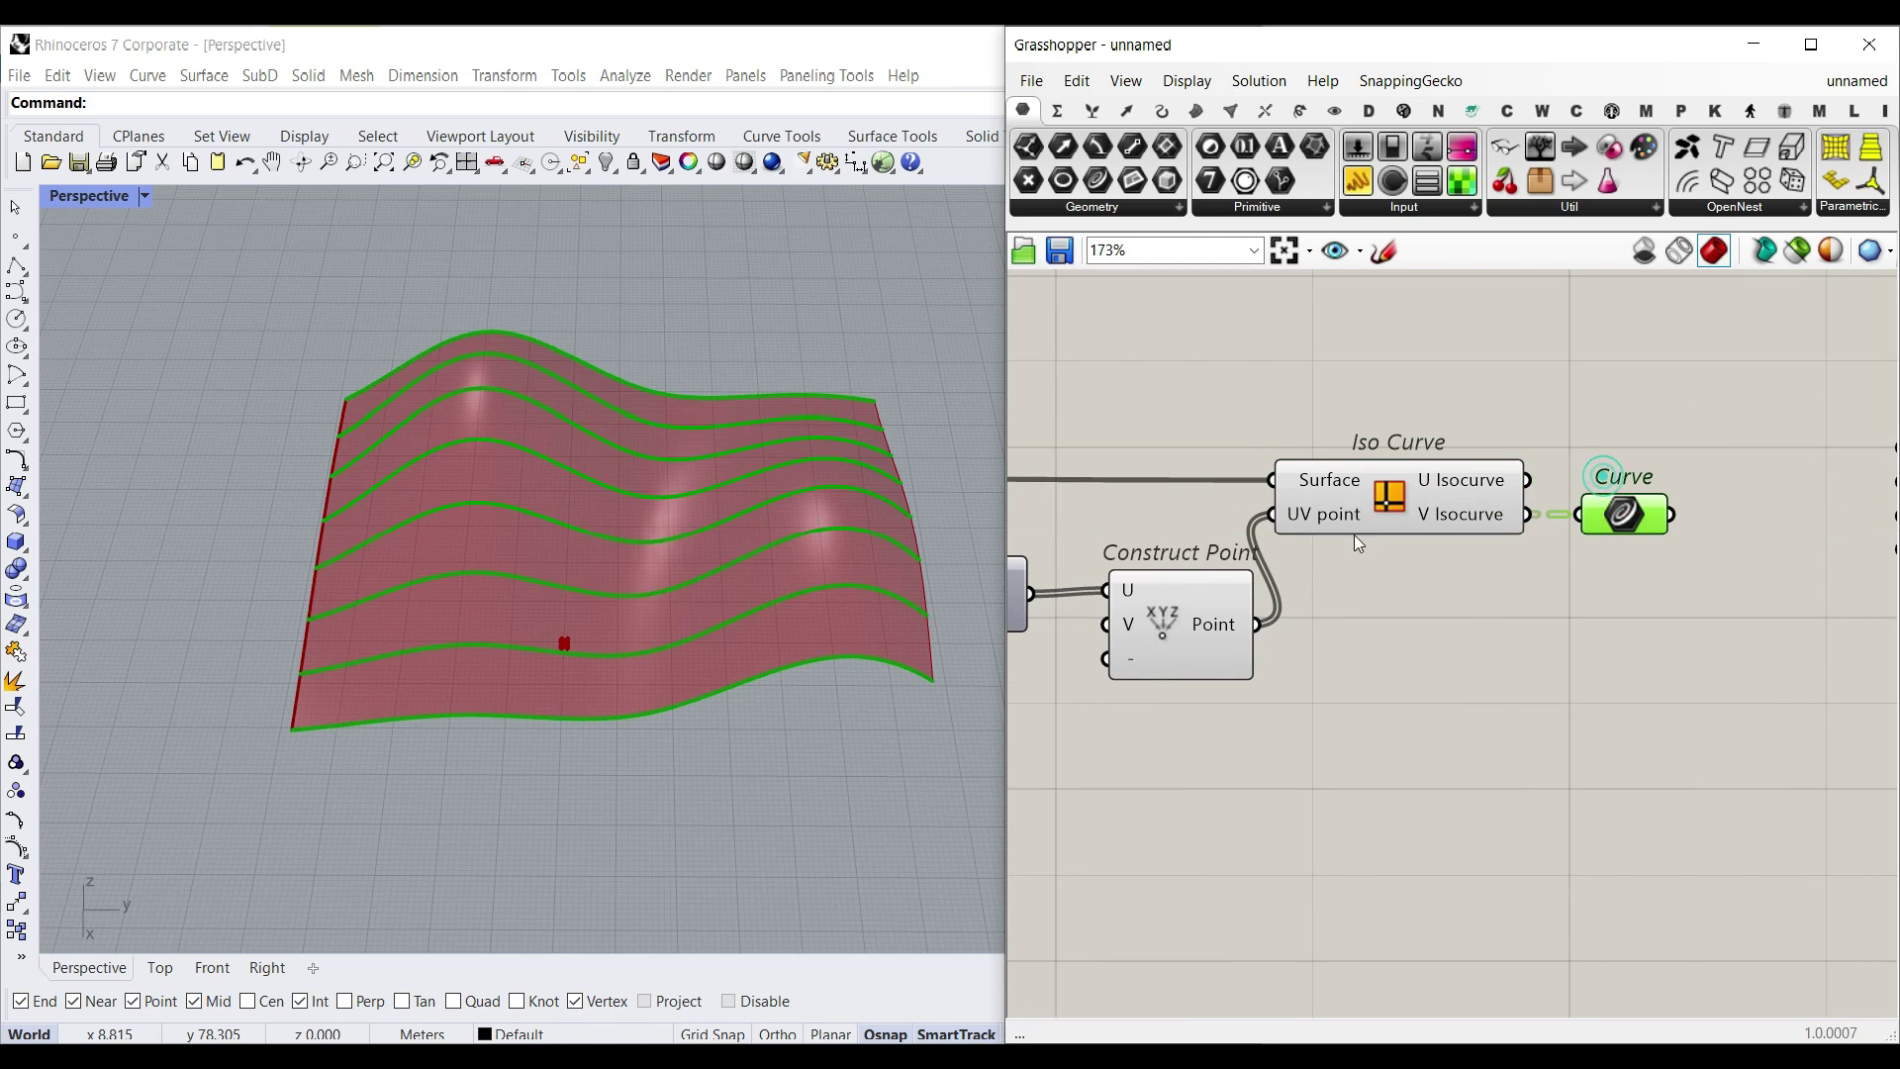
Step: Turn off the preview of the Iso Curve component
left_click(1491, 601)
scroll(1491, 601, "up", 2)
right_click_drag(1491, 601, 1366, 679)
scroll(1068, 692, "down", 1)
right_click_drag(1068, 693, 1709, 657)
right_click_drag(1486, 645, 1514, 658)
right_click_drag(1869, 645, 1349, 673)
left_click(1663, 568)
right_click(1376, 539)
left_click(1396, 576)
Step: Connect V Isocurve to the Curve parameter and move that parameter closer to the 2D Truss
right_click_drag(1489, 481, 1331, 490)
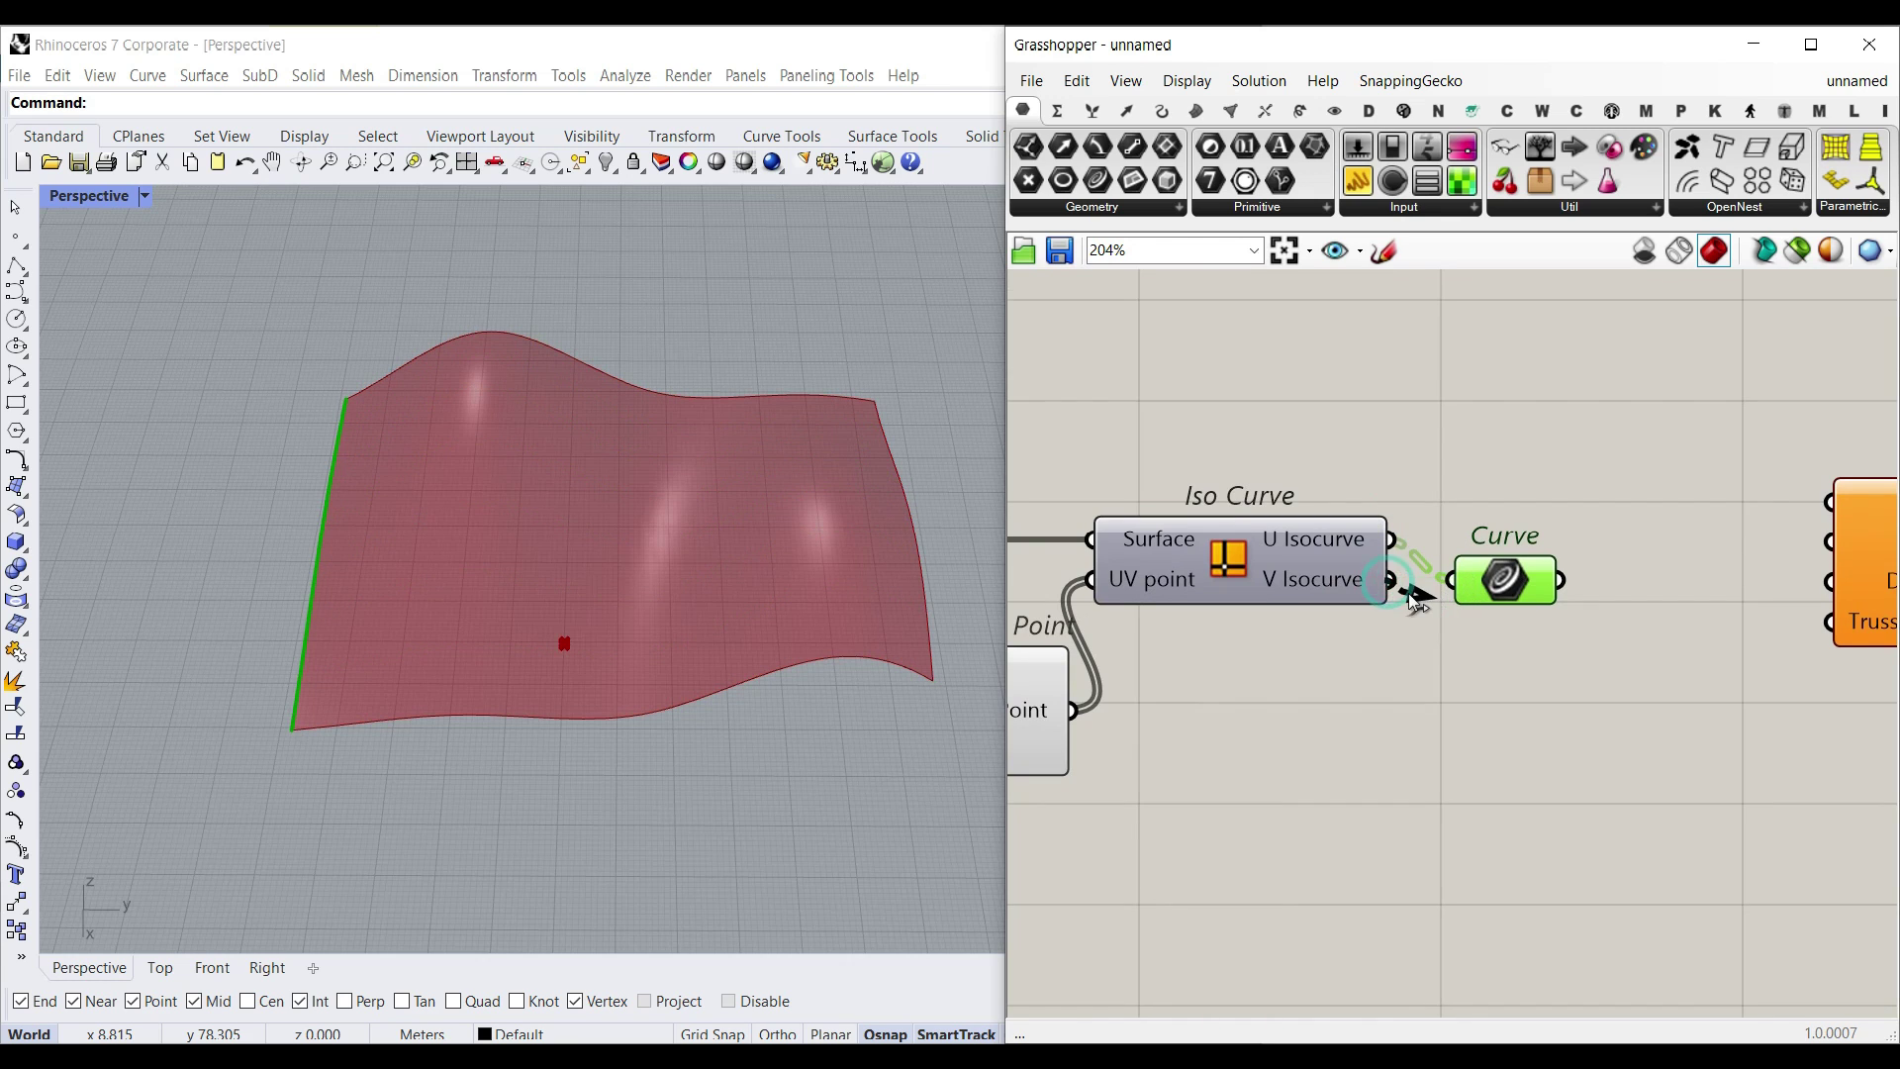
scroll(1265, 531, "up", 3)
left_click_drag(1446, 585, 1545, 584)
right_click_drag(1650, 623, 1209, 649)
left_click_drag(1218, 618, 1425, 529)
right_click_drag(1518, 553, 1298, 576)
Step: Connect the Curve parameter to the Curve A input of the 2D Truss
left_click_drag(1268, 551, 1511, 534)
left_click(1278, 709)
right_click_drag(742, 673, 692, 579)
right_click_drag(1488, 634, 1426, 617)
scroll(1426, 618, "down", 3)
left_click_drag(1490, 598, 1565, 605)
scroll(1565, 605, "up", 1)
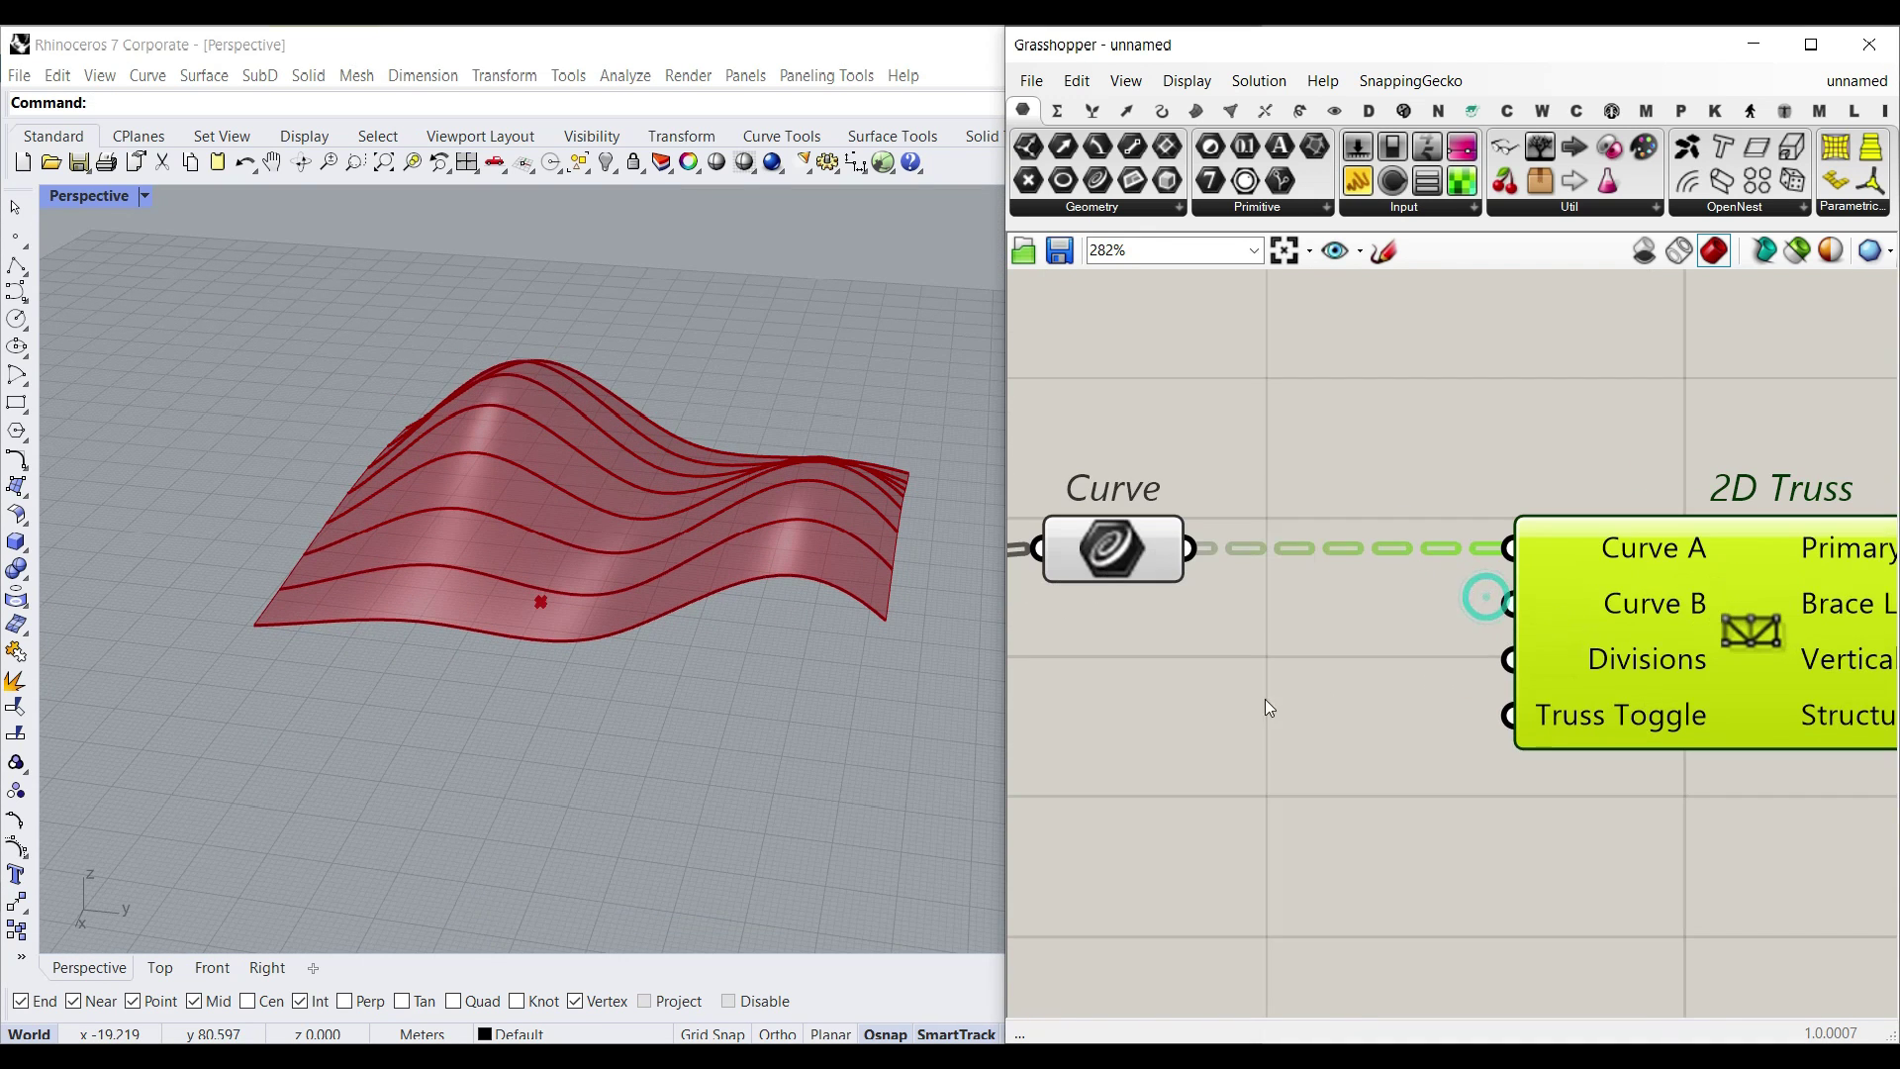
Step: Add a Project component below the Curve parameter and move the 2D Truss farther away to make room
double_click(1239, 747)
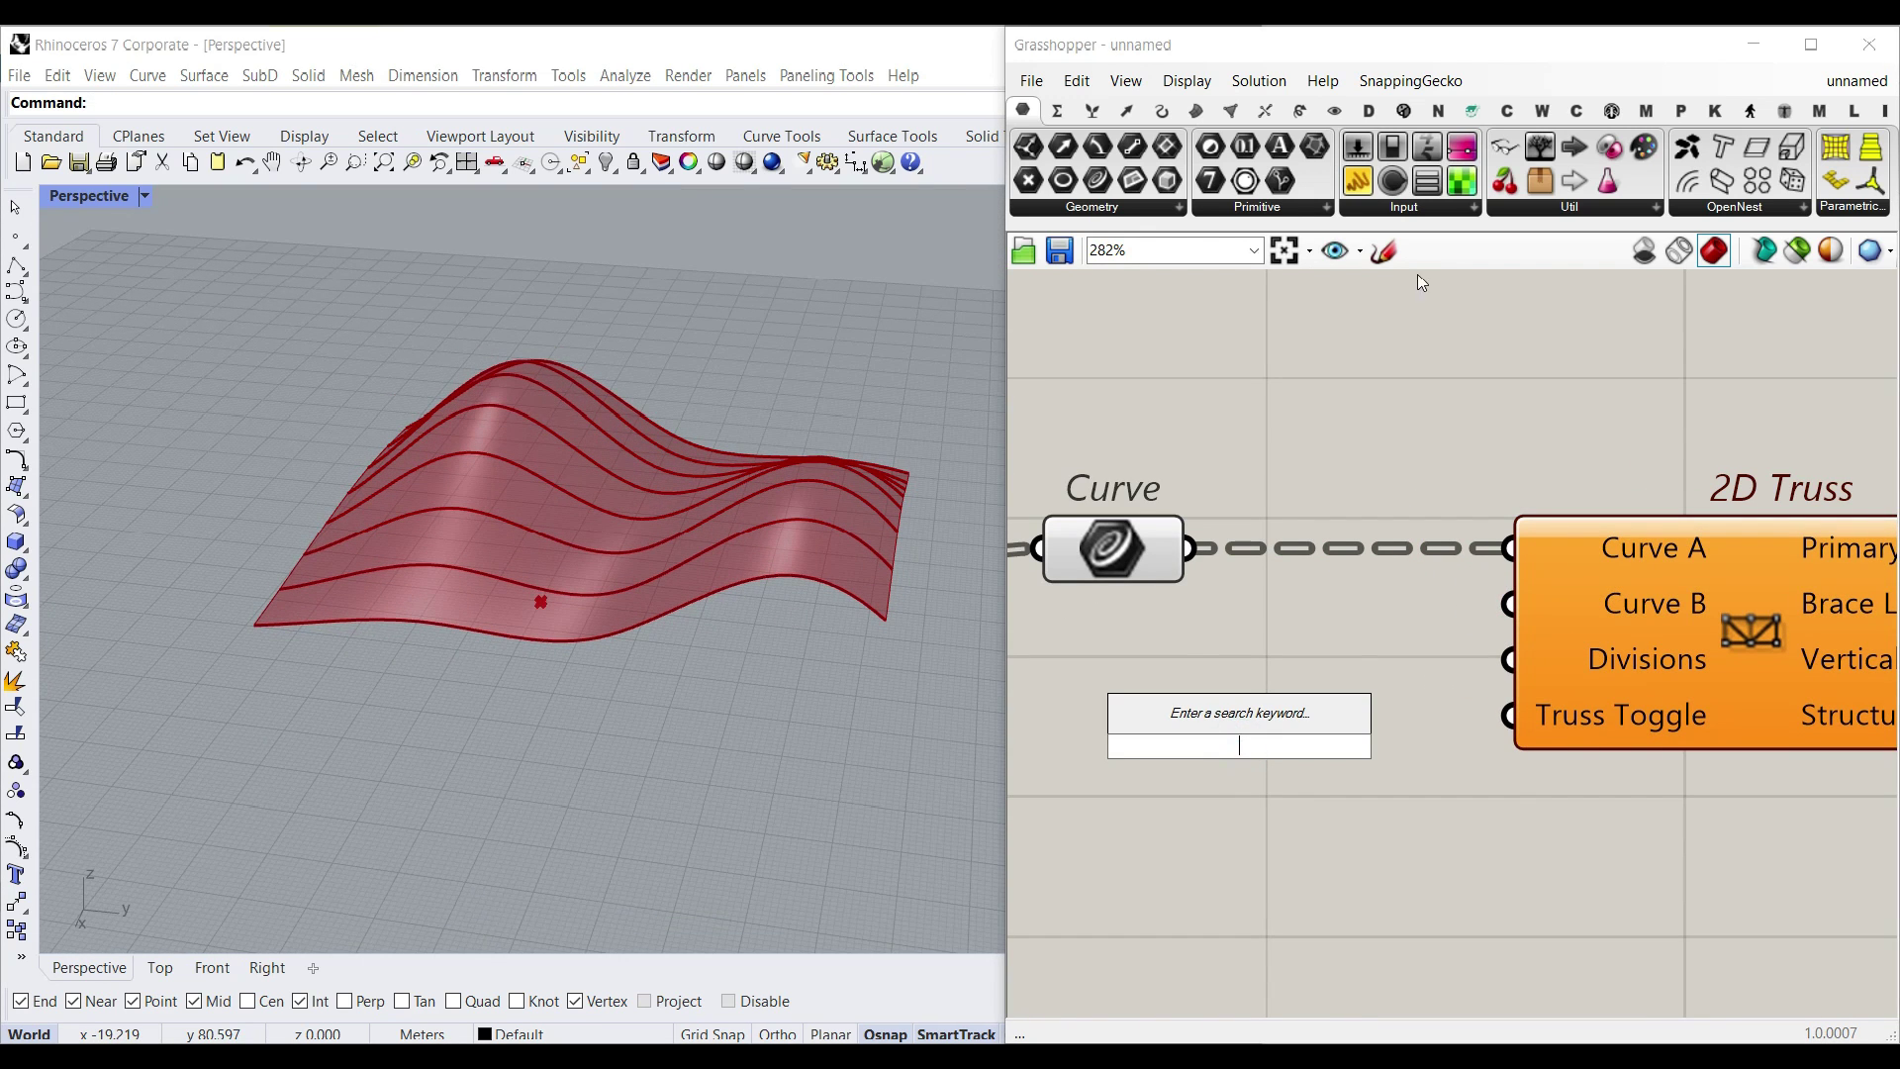
left_click(1300, 110)
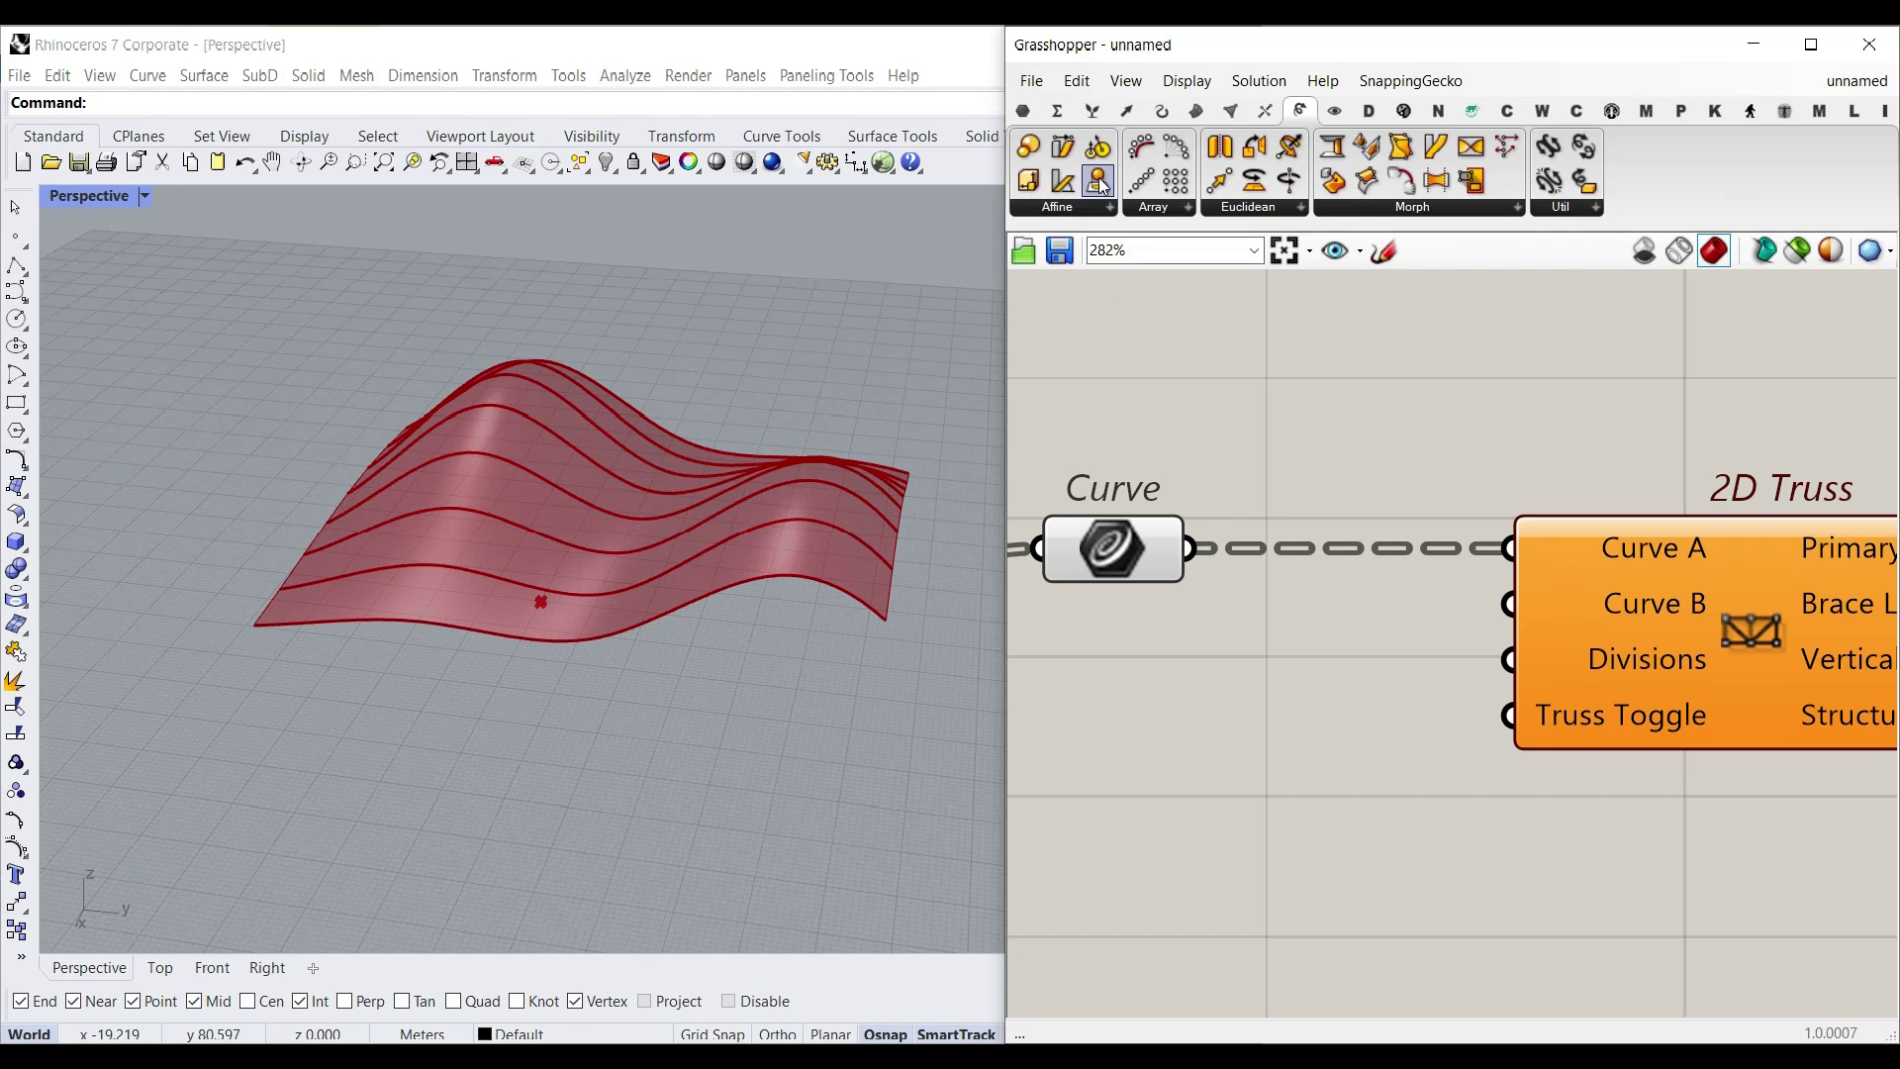
left_click_drag(1102, 185, 1201, 560)
scroll(1053, 495, "down", 3)
left_click_drag(1442, 557, 1687, 557)
scroll(1146, 604, "up", 2)
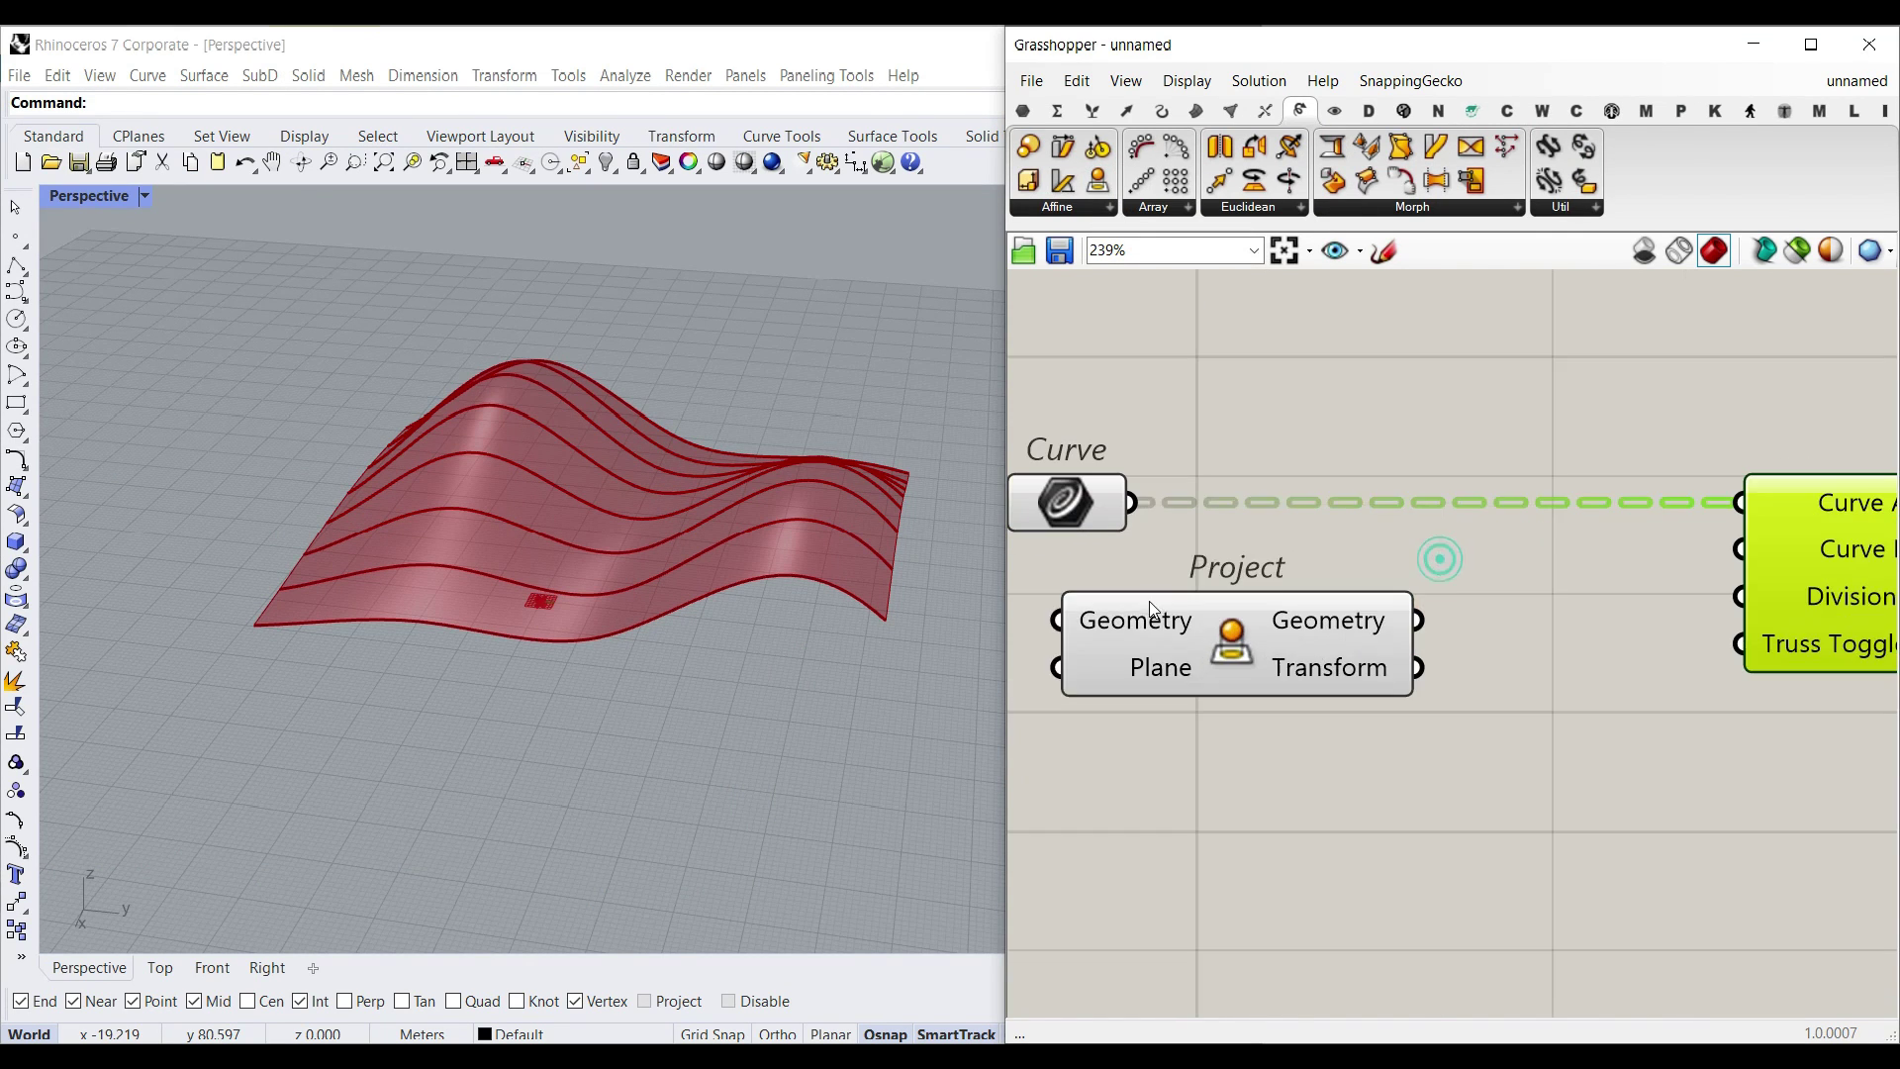
Step: Position the Project component after the Curve parameter and connect the curves to its Geometry input
left_click_drag(1180, 640, 1330, 595)
left_click_drag(1189, 571, 1199, 575)
right_click_drag(1213, 698, 1385, 694)
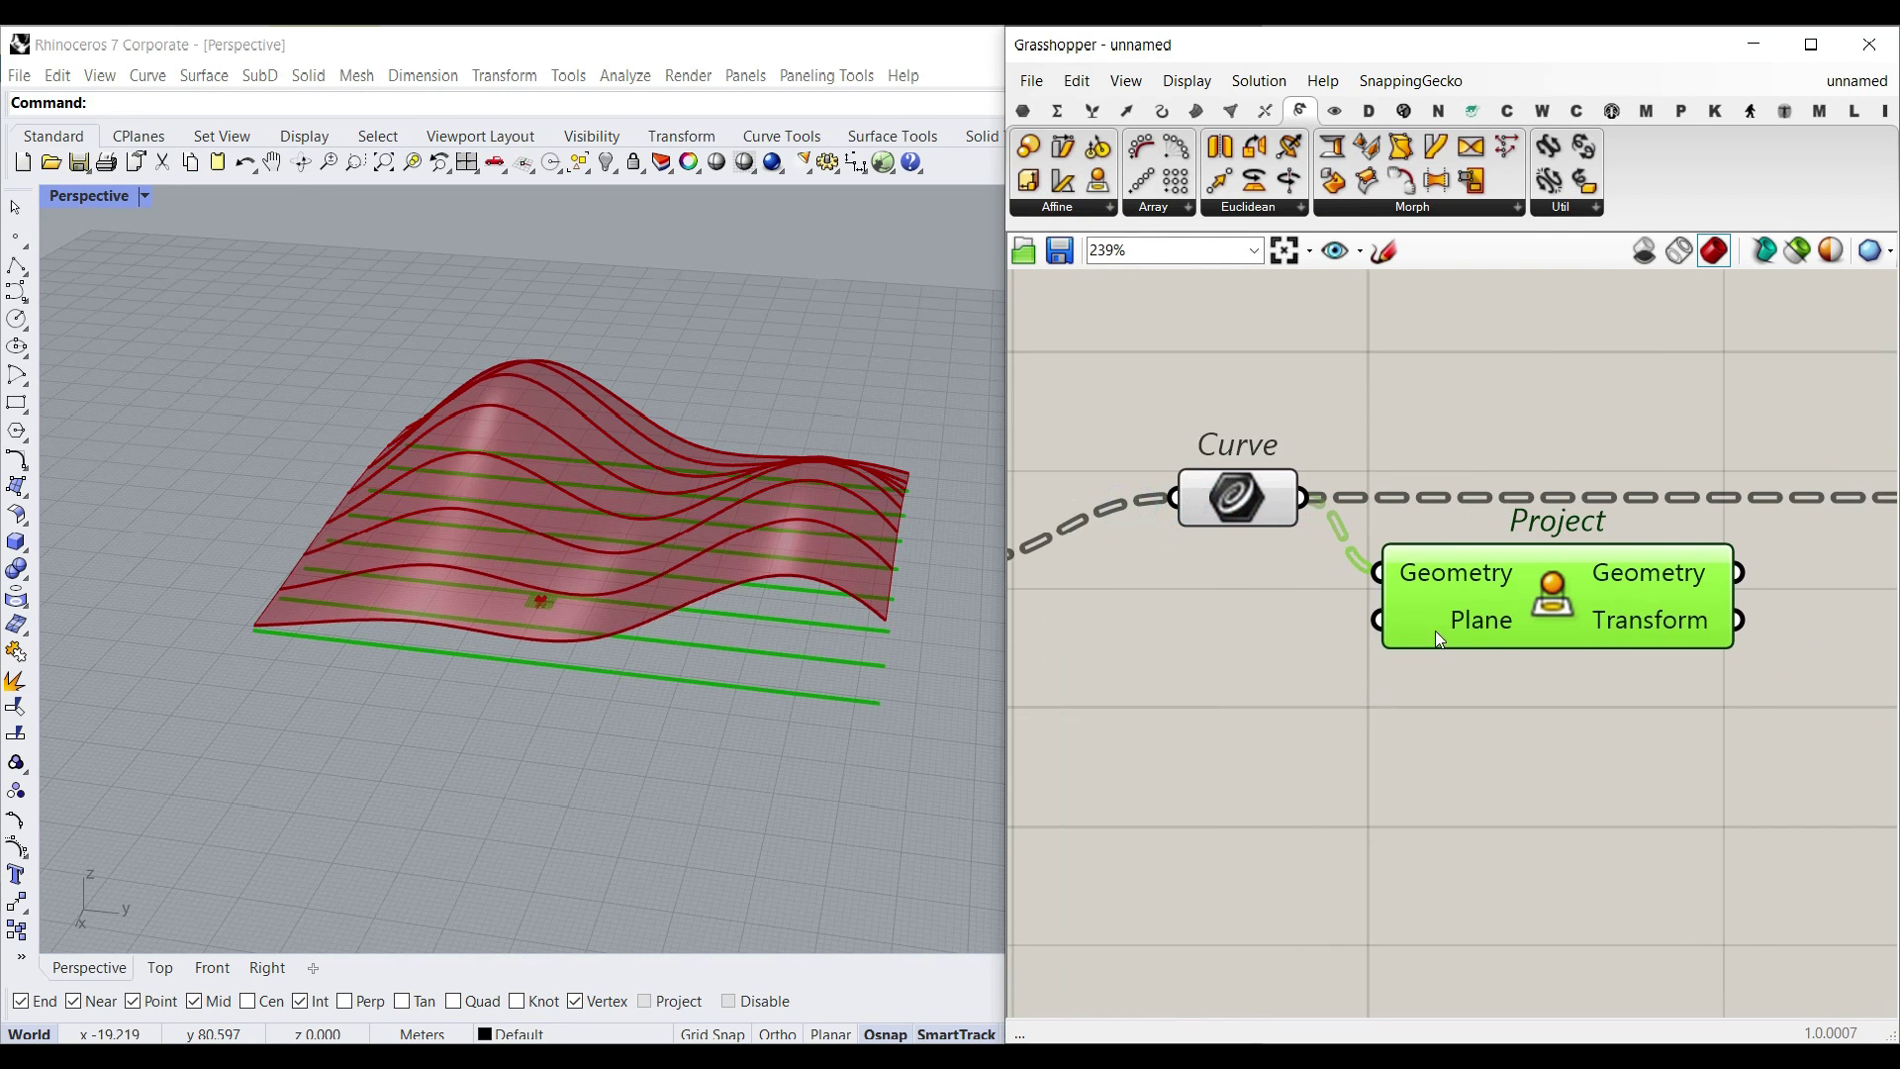
right_click_drag(503, 657, 998, 643)
Step: Add a Point parameter, connect it to the Project's Plane input, and assign one point picked in the Rhino viewport
left_click(1024, 110)
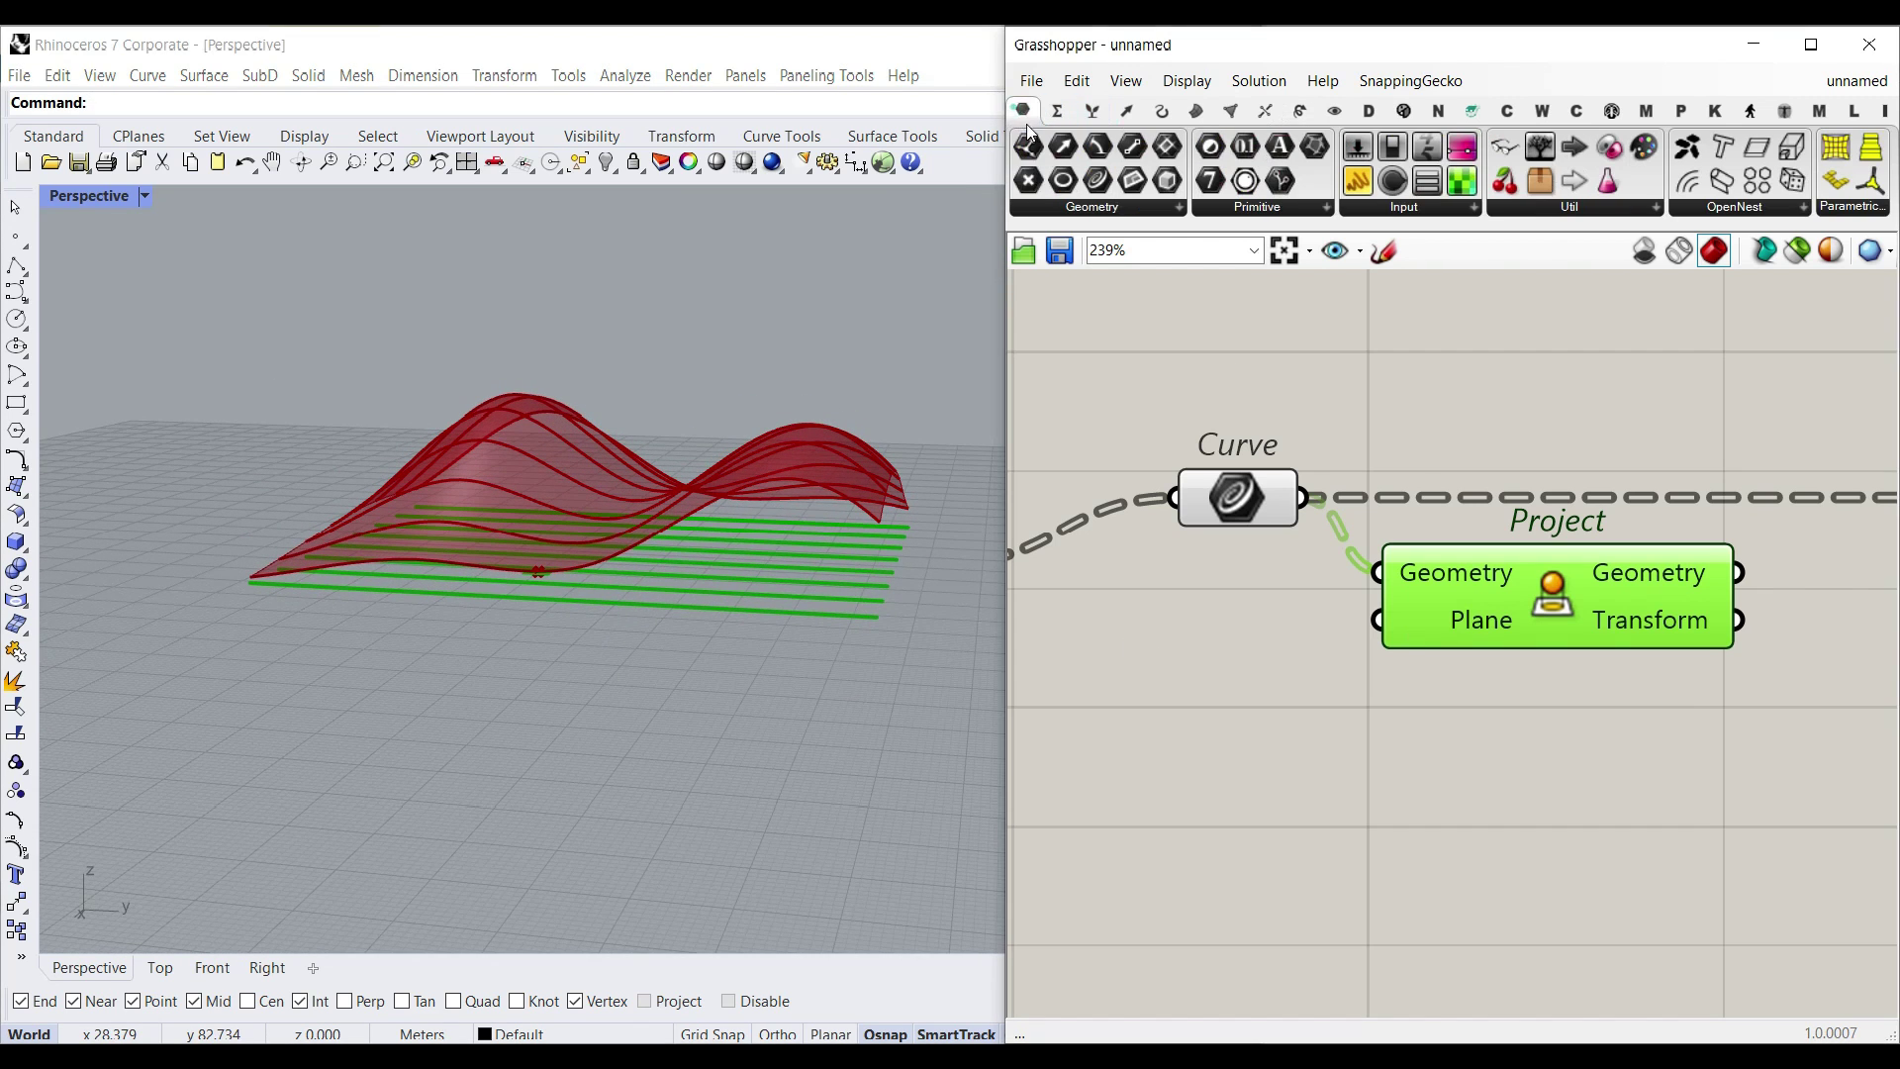
left_click(1032, 186)
left_click(1210, 690)
left_click_drag(1276, 691, 1376, 621)
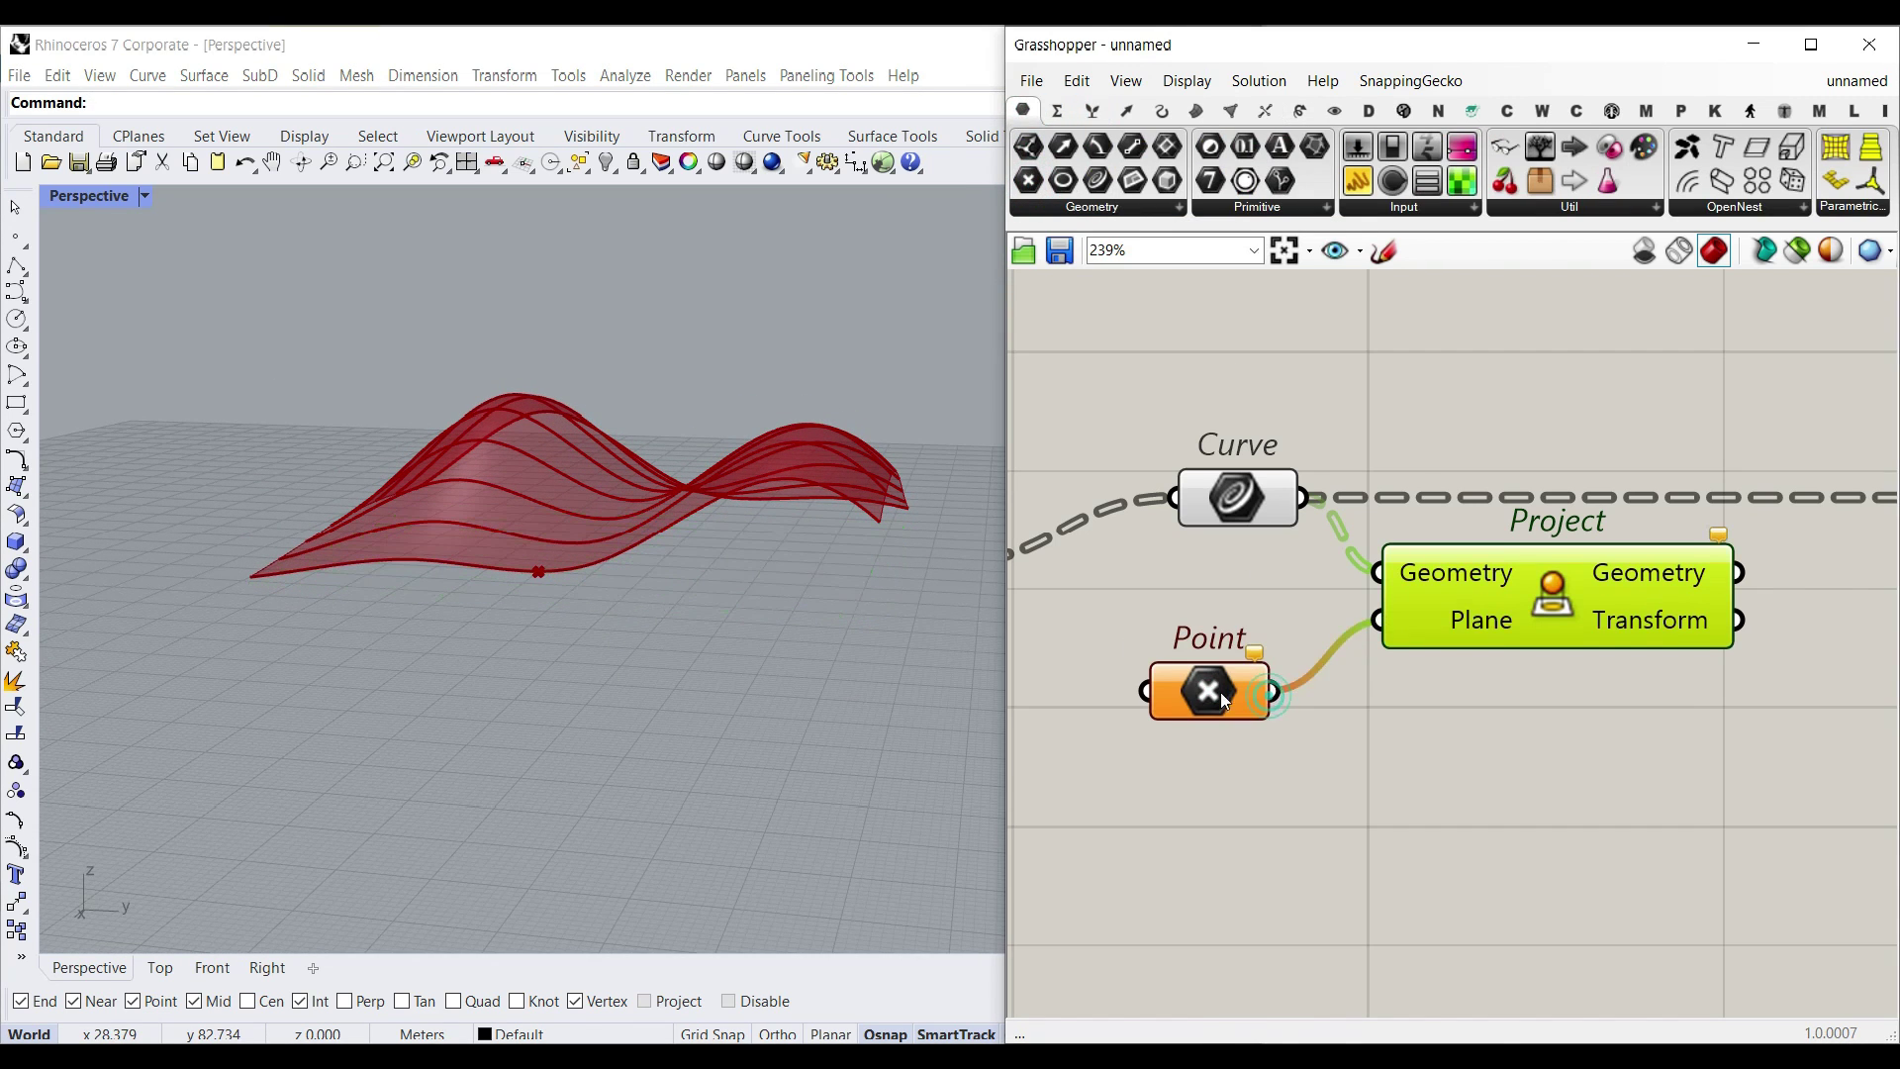
right_click(1203, 692)
left_click(1277, 862)
left_click(765, 614)
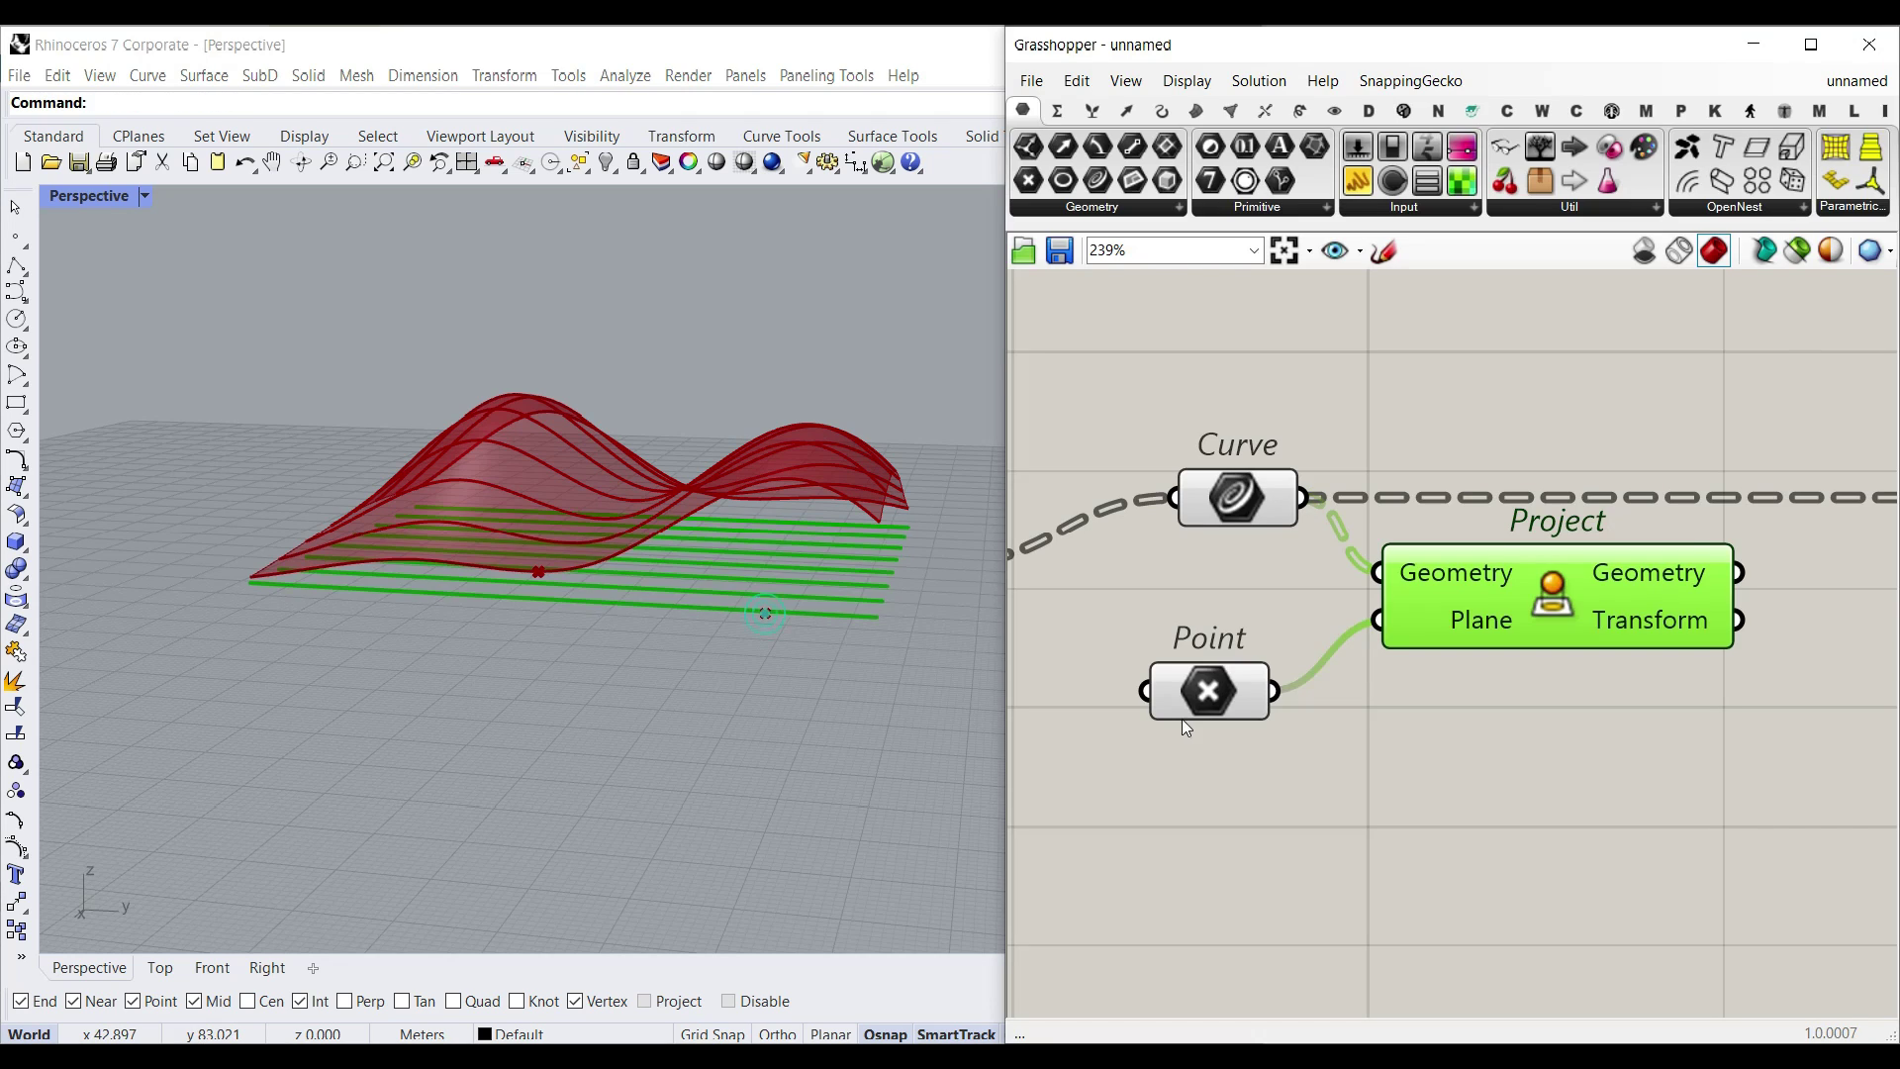
Step: Move the referenced point down along Z in the viewport to lower the projected curves beneath the surface
left_click_drag(785, 576, 777, 633)
scroll(1284, 683, "up", 3)
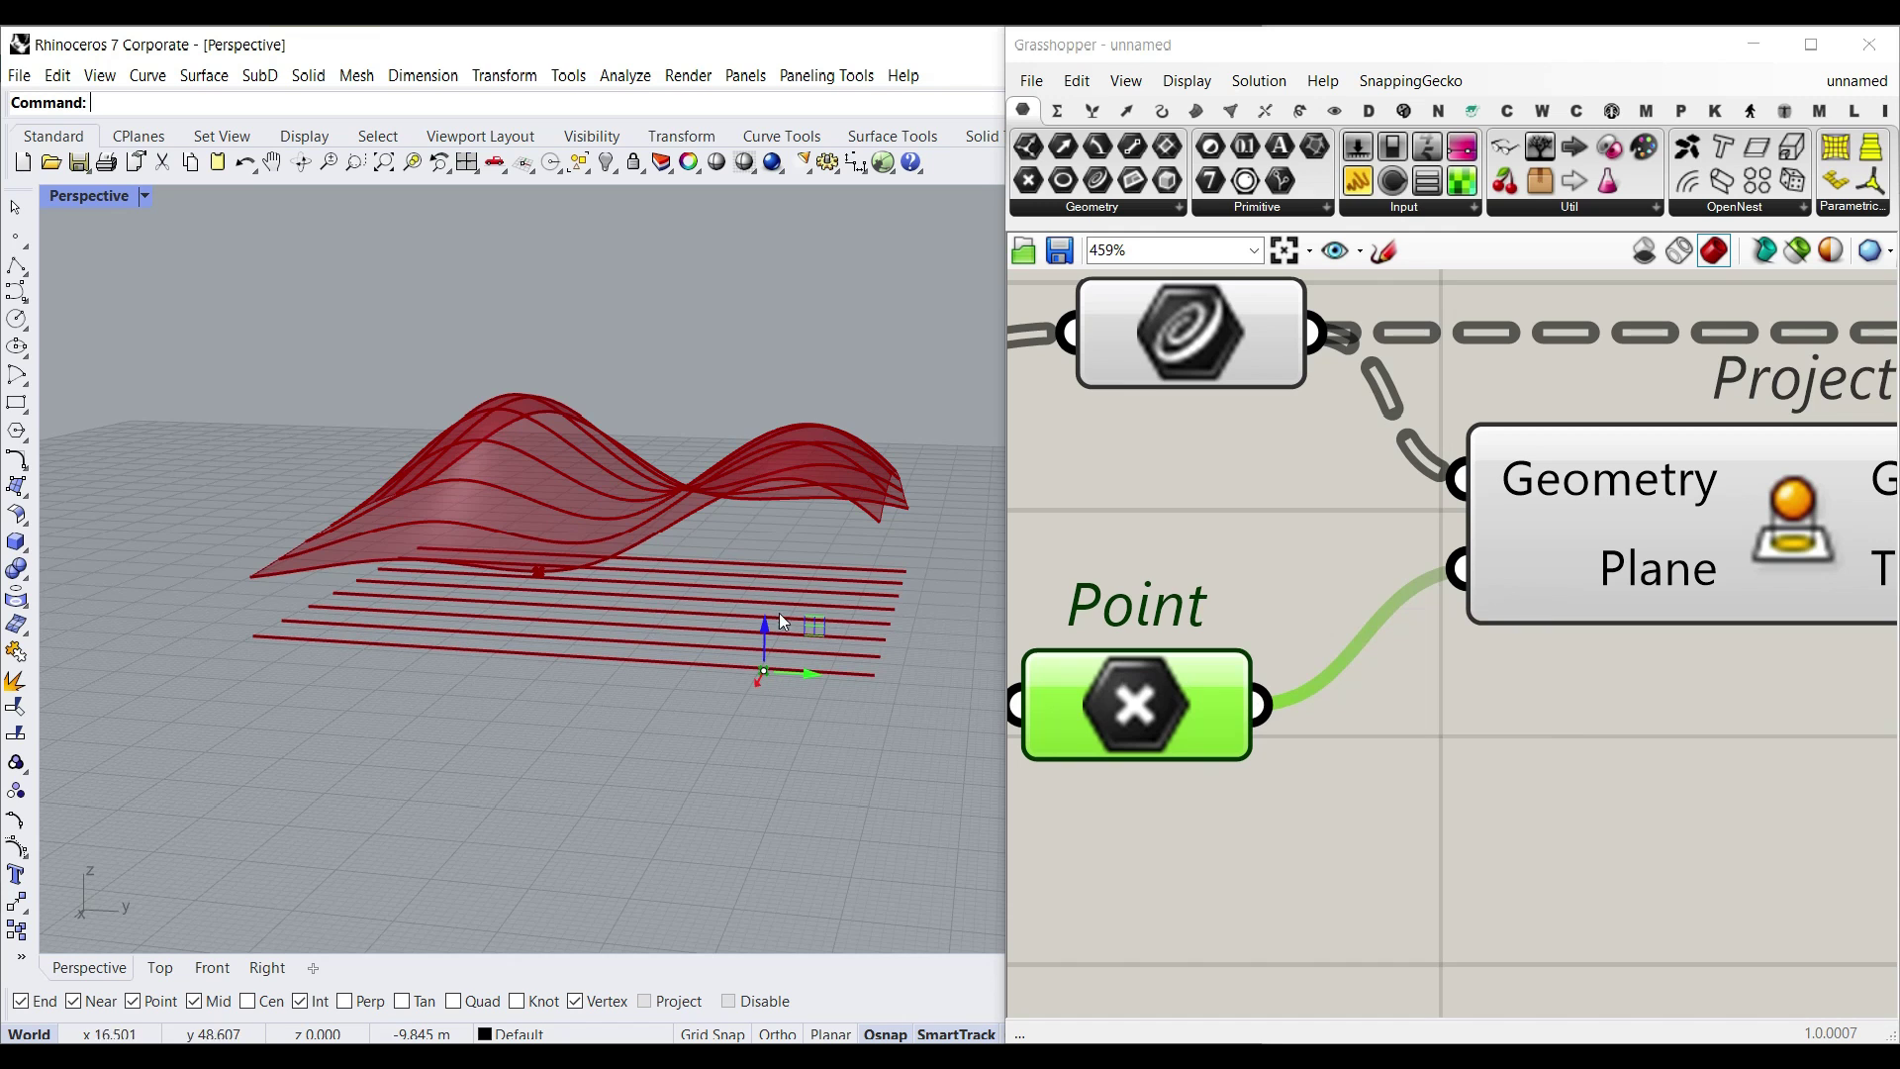
left_click_drag(776, 634, 782, 674)
right_click_drag(781, 674, 675, 625)
Step: Connect the Project's Geometry output to the Curve B input of the 2D Truss
scroll(1595, 573, "down", 2)
right_click_drag(1850, 549, 1391, 592)
left_click_drag(1422, 582, 1613, 523)
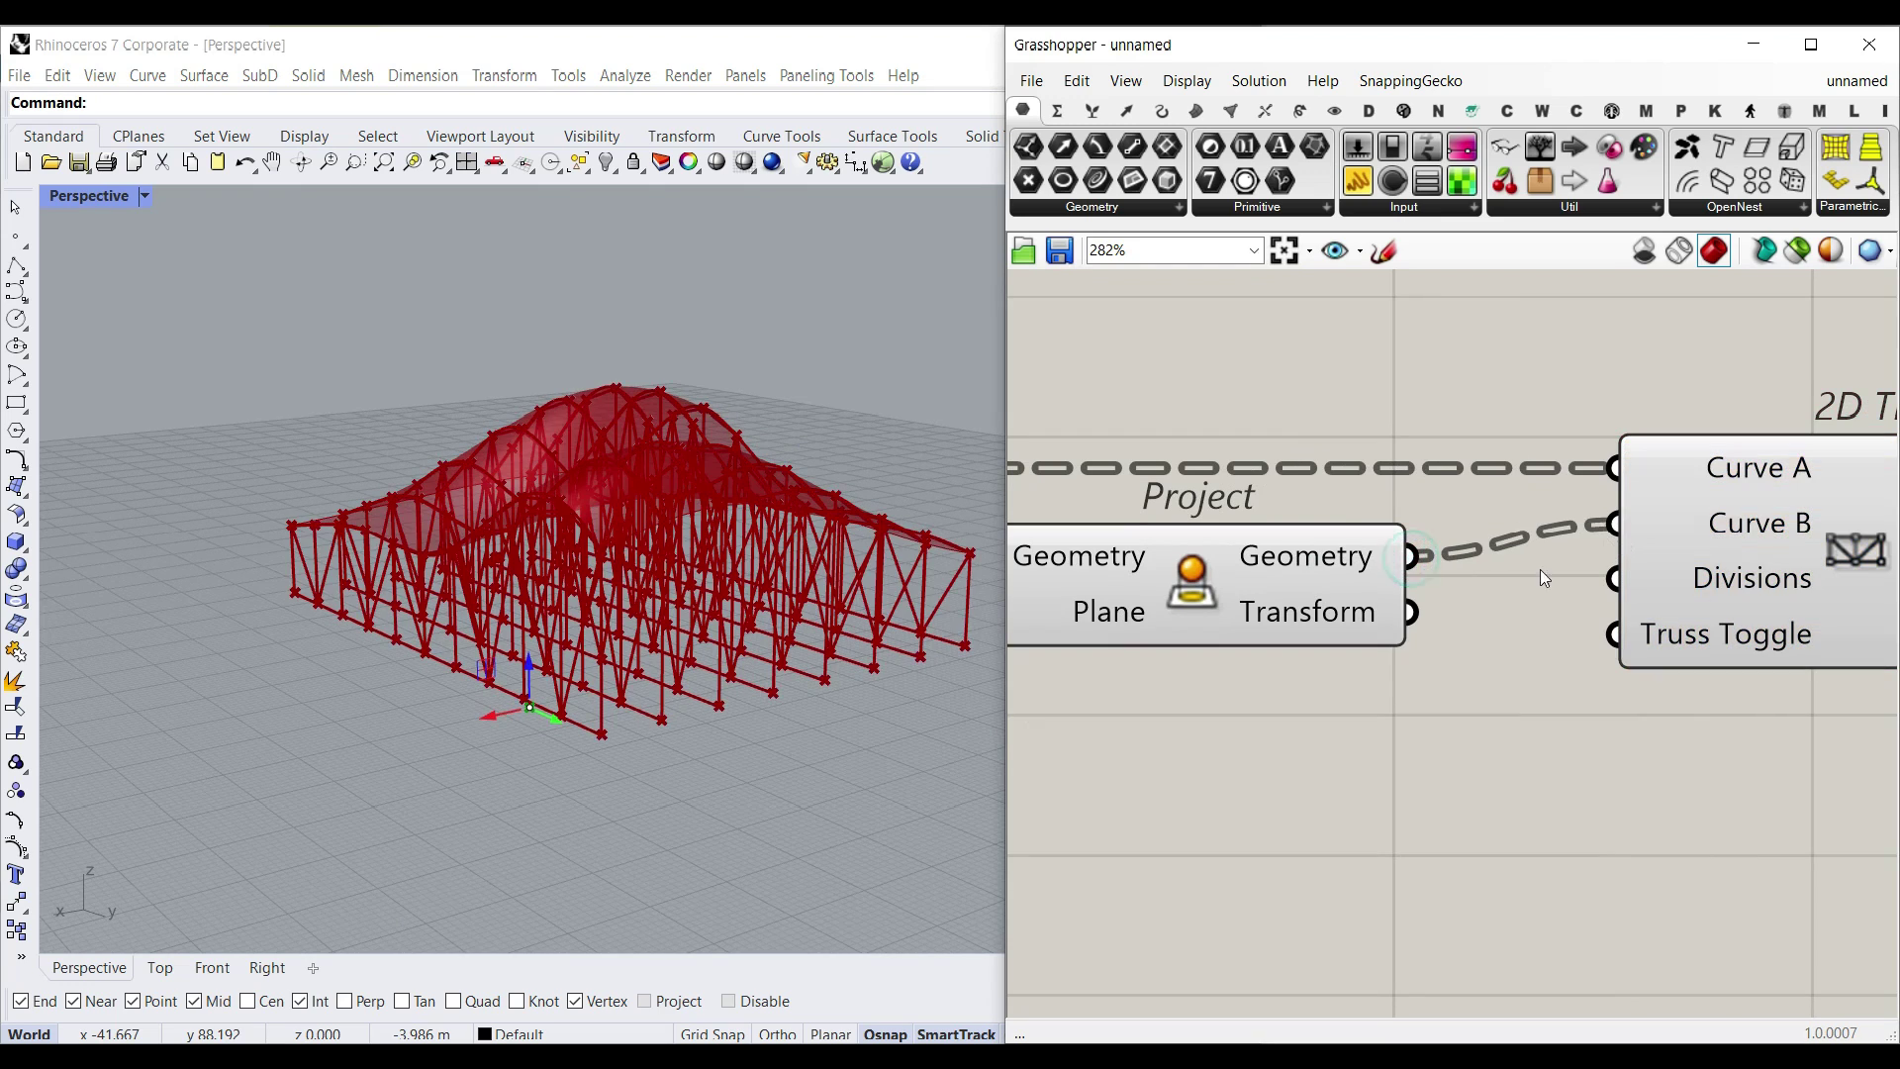
left_click(1423, 678)
Step: Set the number slider feeding the Range's Steps input to 3
scroll(1264, 661, "down", 4)
right_click_drag(1069, 648, 1660, 631)
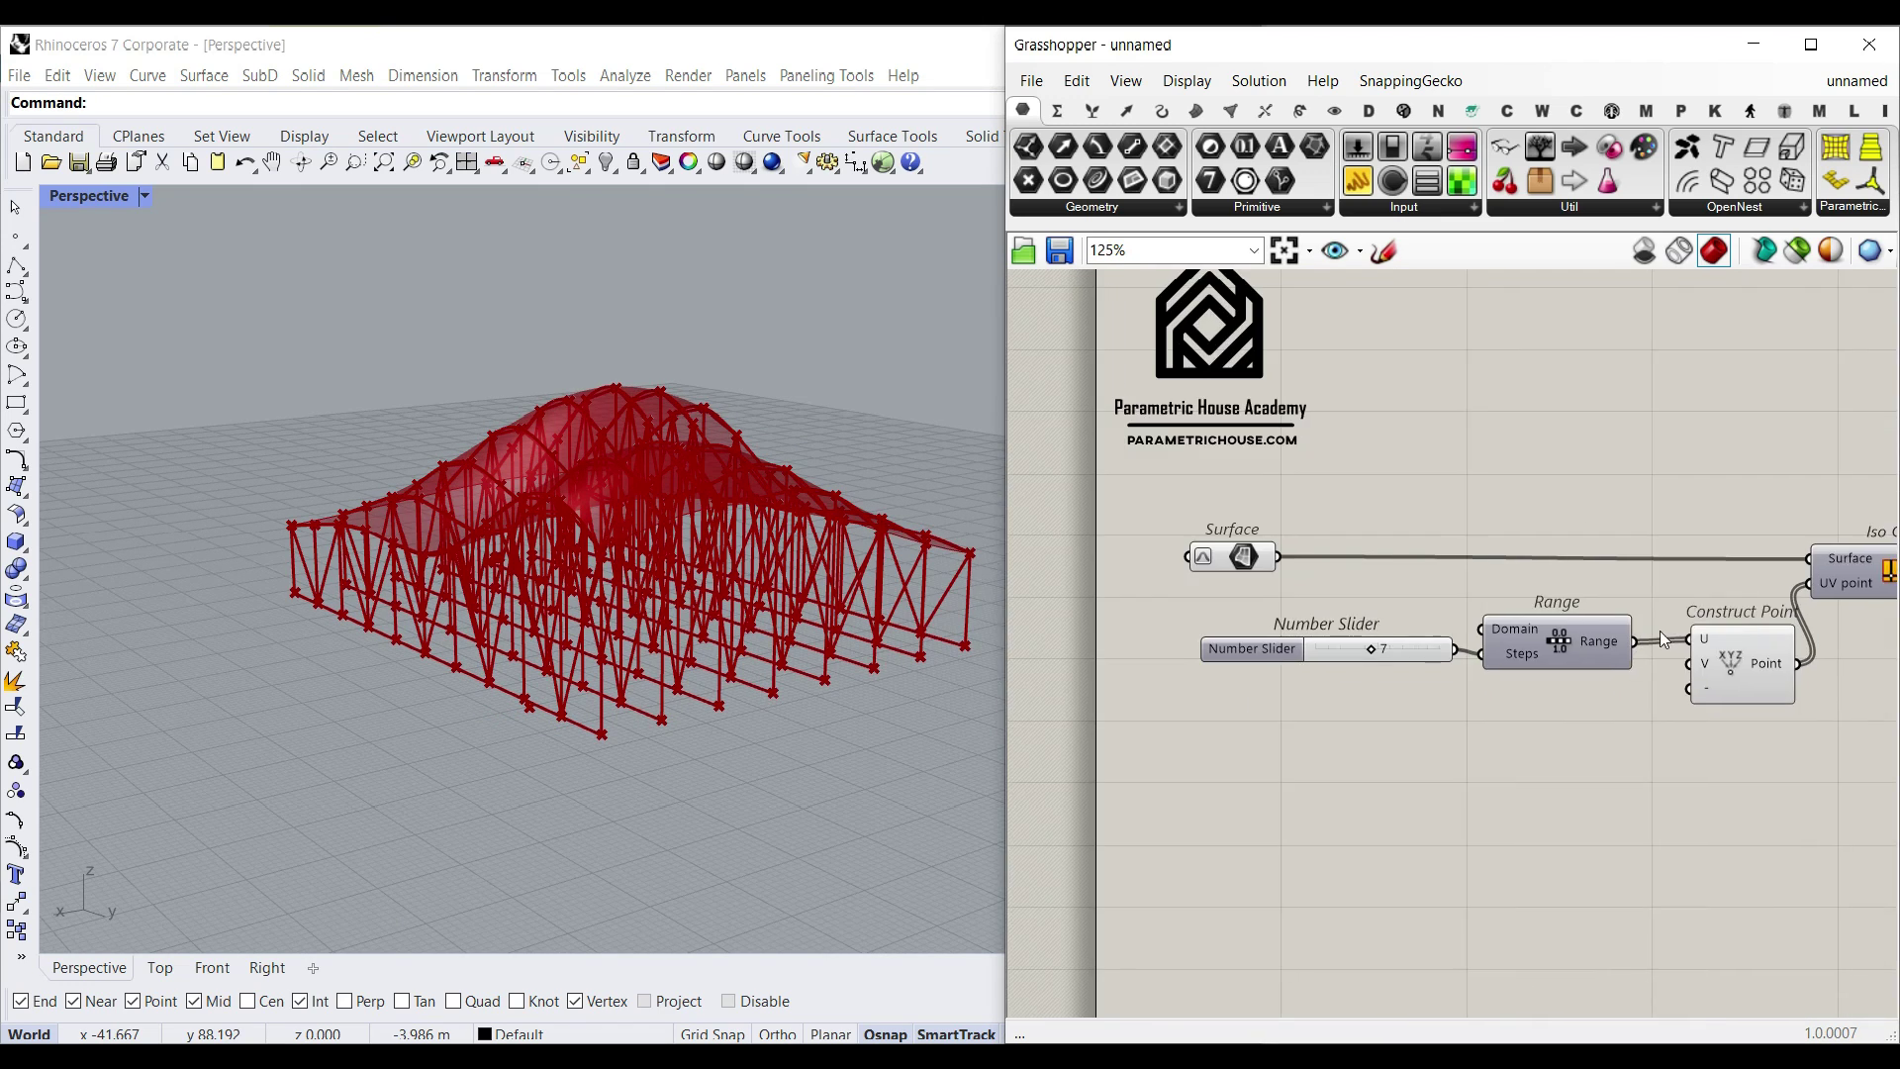
scroll(1373, 643, "up", 3)
left_click_drag(1356, 663, 1266, 668)
right_click_drag(715, 596, 415, 643)
Step: Move the 2D Truss farther from the Project component to make room for its input sliders
scroll(1473, 578, "down", 3)
right_click_drag(1871, 643, 975, 579)
right_click_drag(1730, 580, 1473, 578)
scroll(1473, 578, "up", 3)
left_click_drag(1419, 525, 1664, 549)
left_click(1452, 537)
Step: Add a number slider starting at 3, connect it to the Divisions input of the 2D Truss, and raise it slightly
double_click(1218, 622)
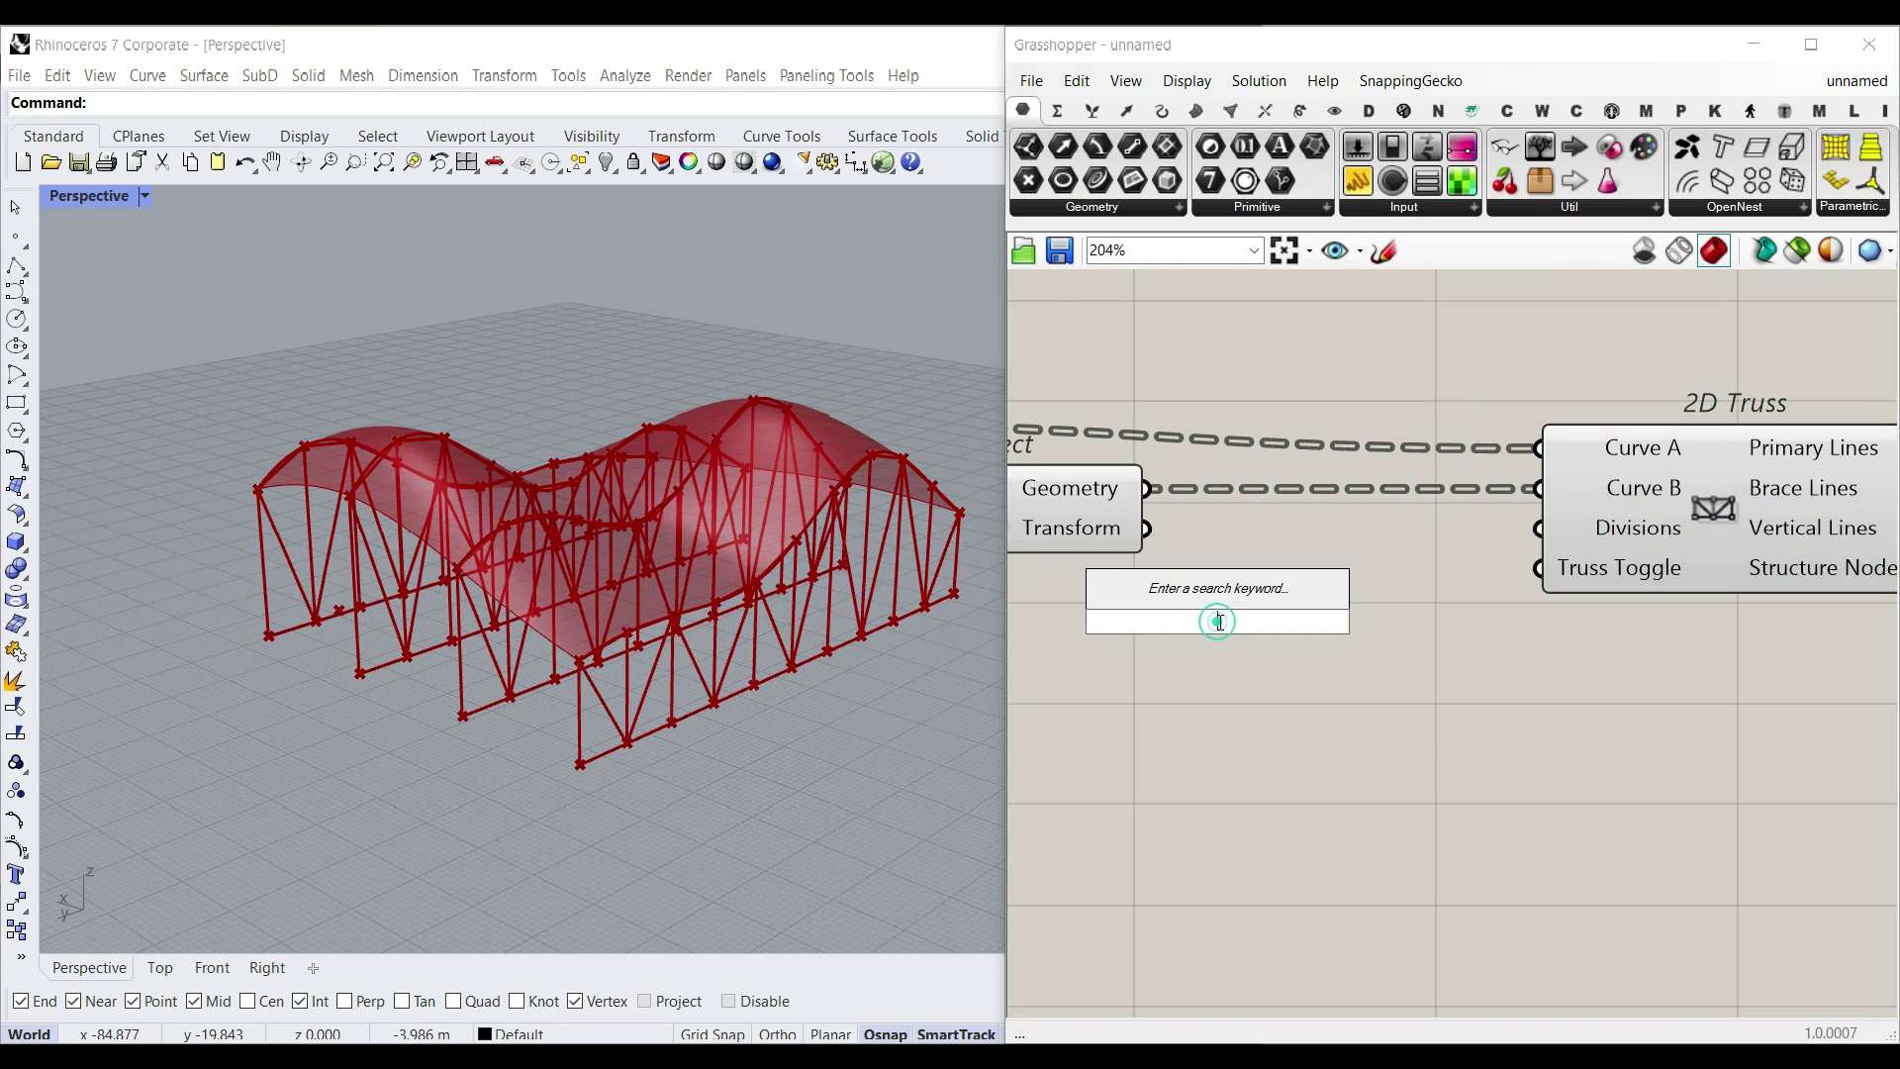
type("3")
key("Return")
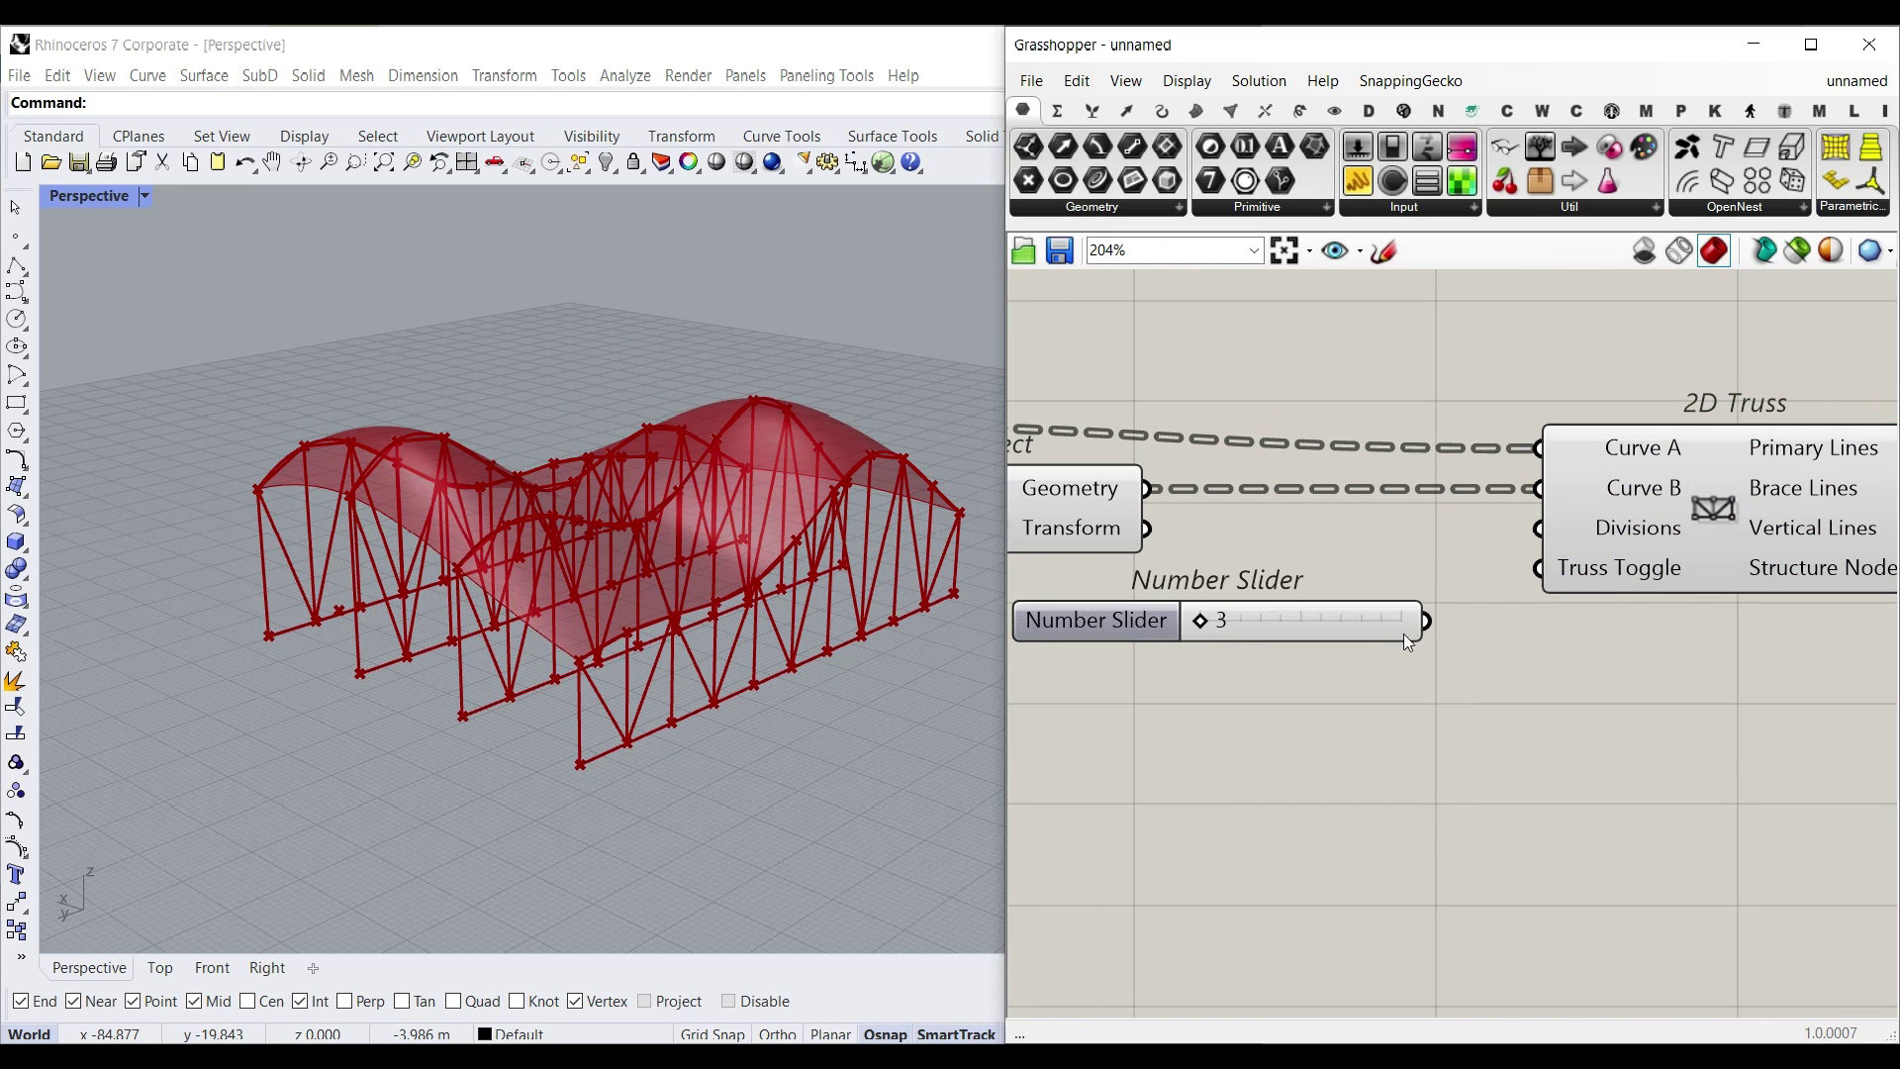
scroll(1425, 621, "up", 2)
left_click_drag(1446, 535, 1514, 509)
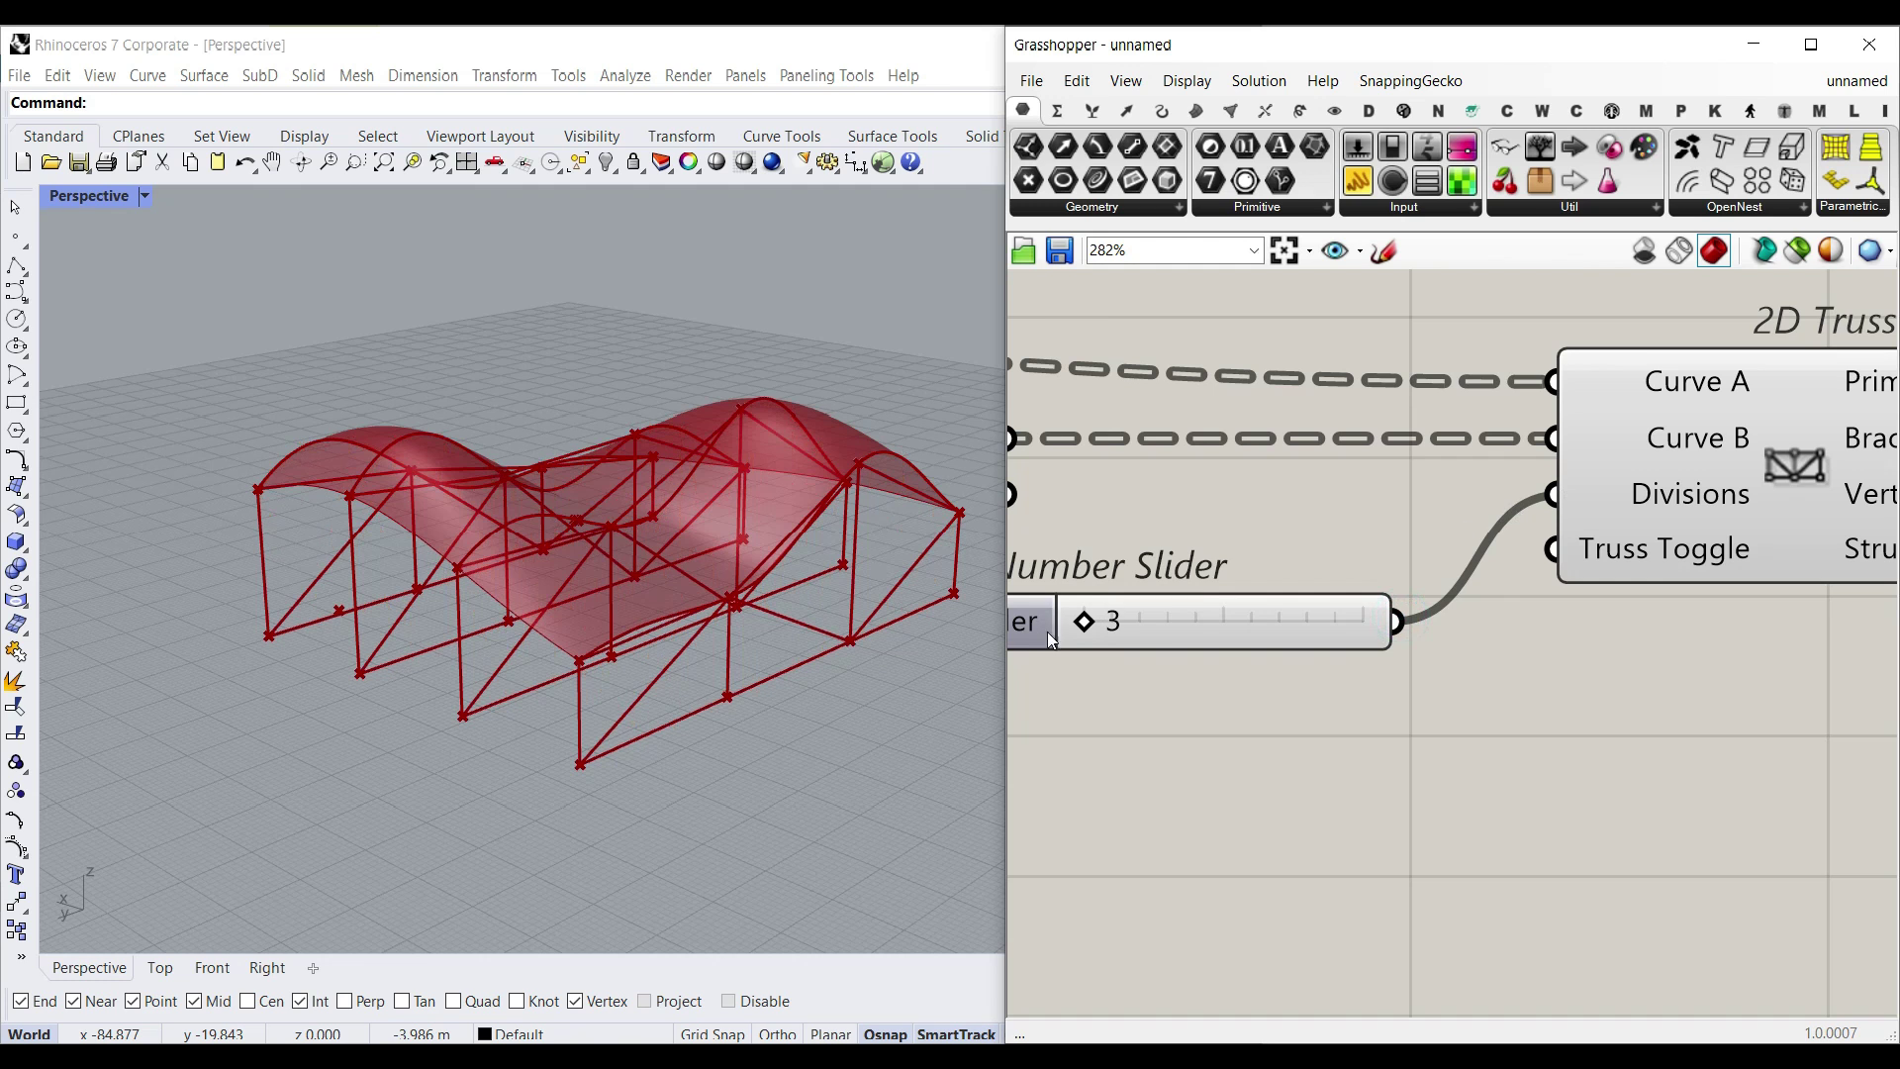
mouse_move(1080, 631)
left_mouse_down()
mouse_move(1143, 628)
mouse_move(1087, 628)
mouse_move(1143, 628)
mouse_move(1108, 626)
left_mouse_up()
Step: Turn off the preview of all components upstream of the 2D Truss
right_click_drag(1286, 554, 1679, 556)
scroll(1678, 555, "down", 7)
right_click_drag(1544, 576, 1635, 580)
scroll(1636, 582, "down", 3)
left_click_drag(1671, 633, 1180, 513)
right_click(1411, 461)
left_click(1424, 493)
Step: Keep the Range steps slider at 3 and set the Divisions slider of the 2D Truss to 6
right_click_drag(673, 539, 792, 560)
scroll(1242, 558, "up", 10)
mouse_move(1199, 590)
left_mouse_down()
mouse_move(1227, 591)
mouse_move(1197, 594)
left_mouse_up()
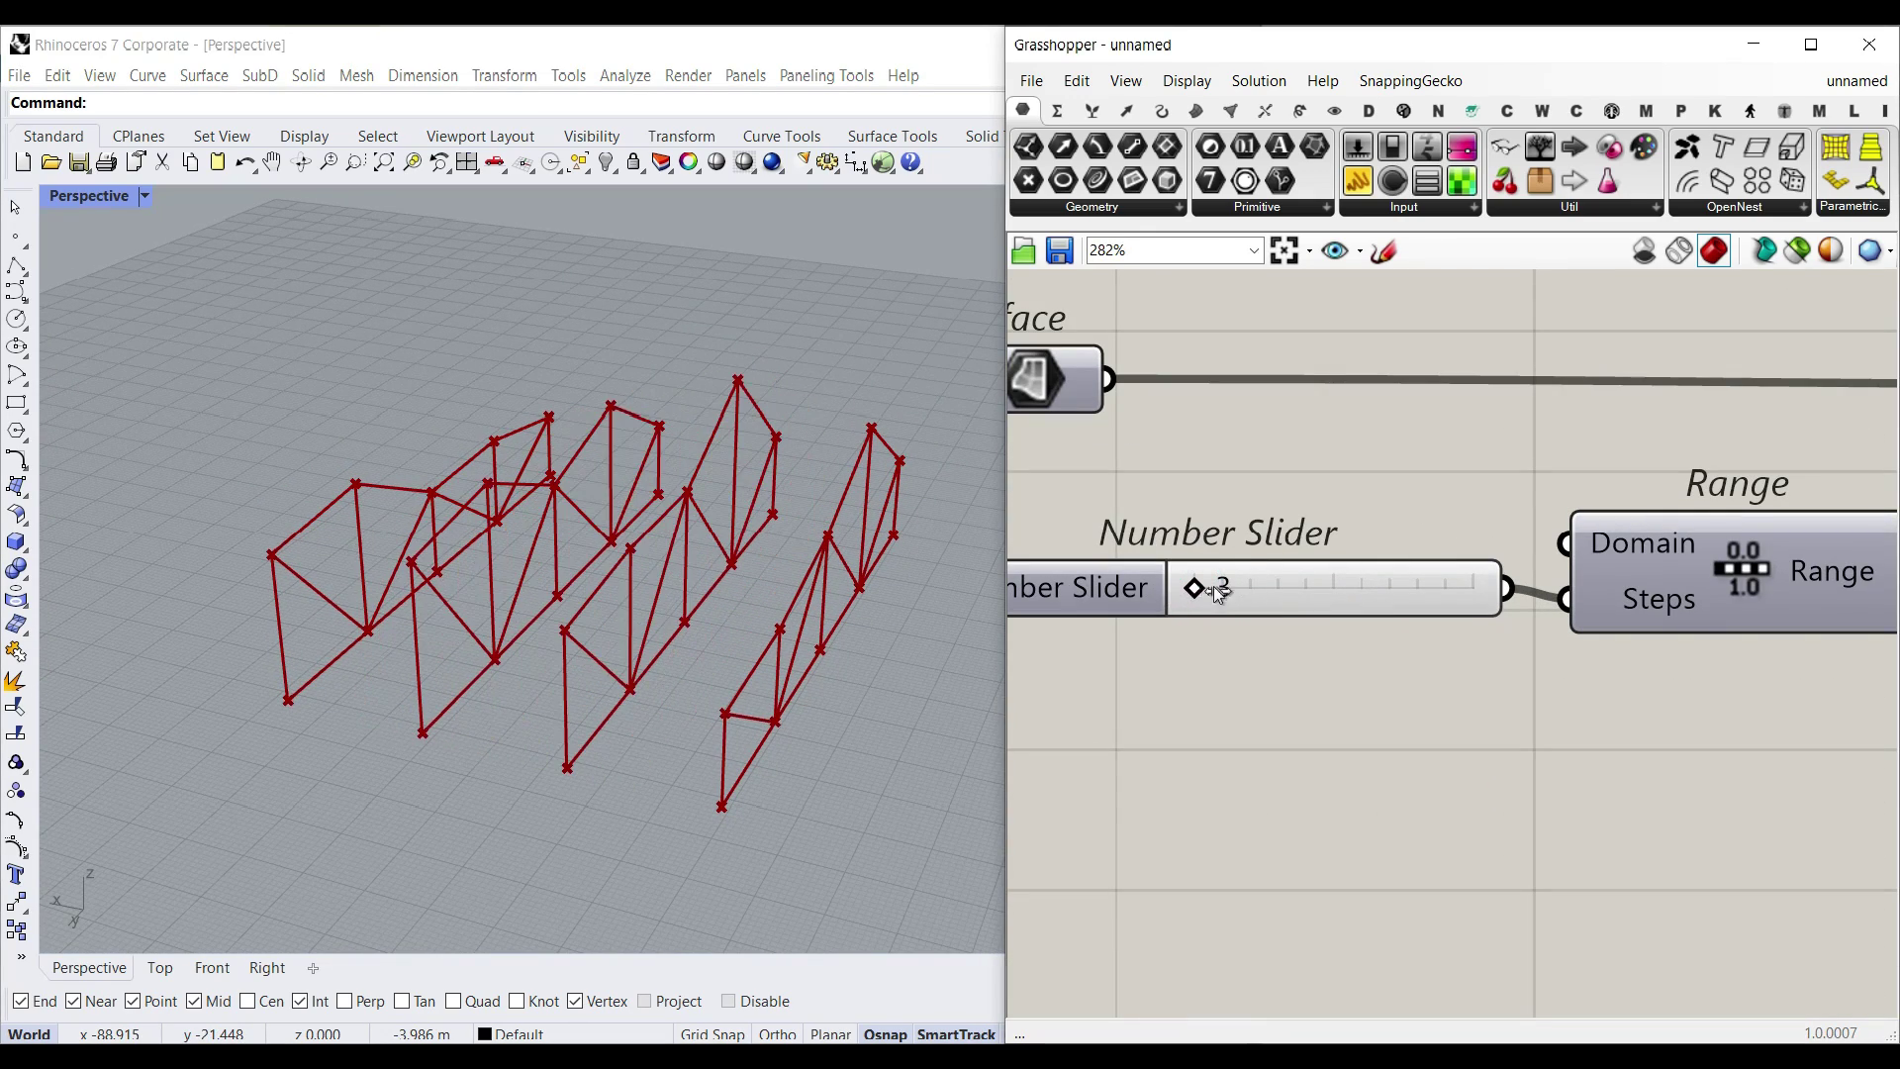
scroll(1587, 647, "down", 3)
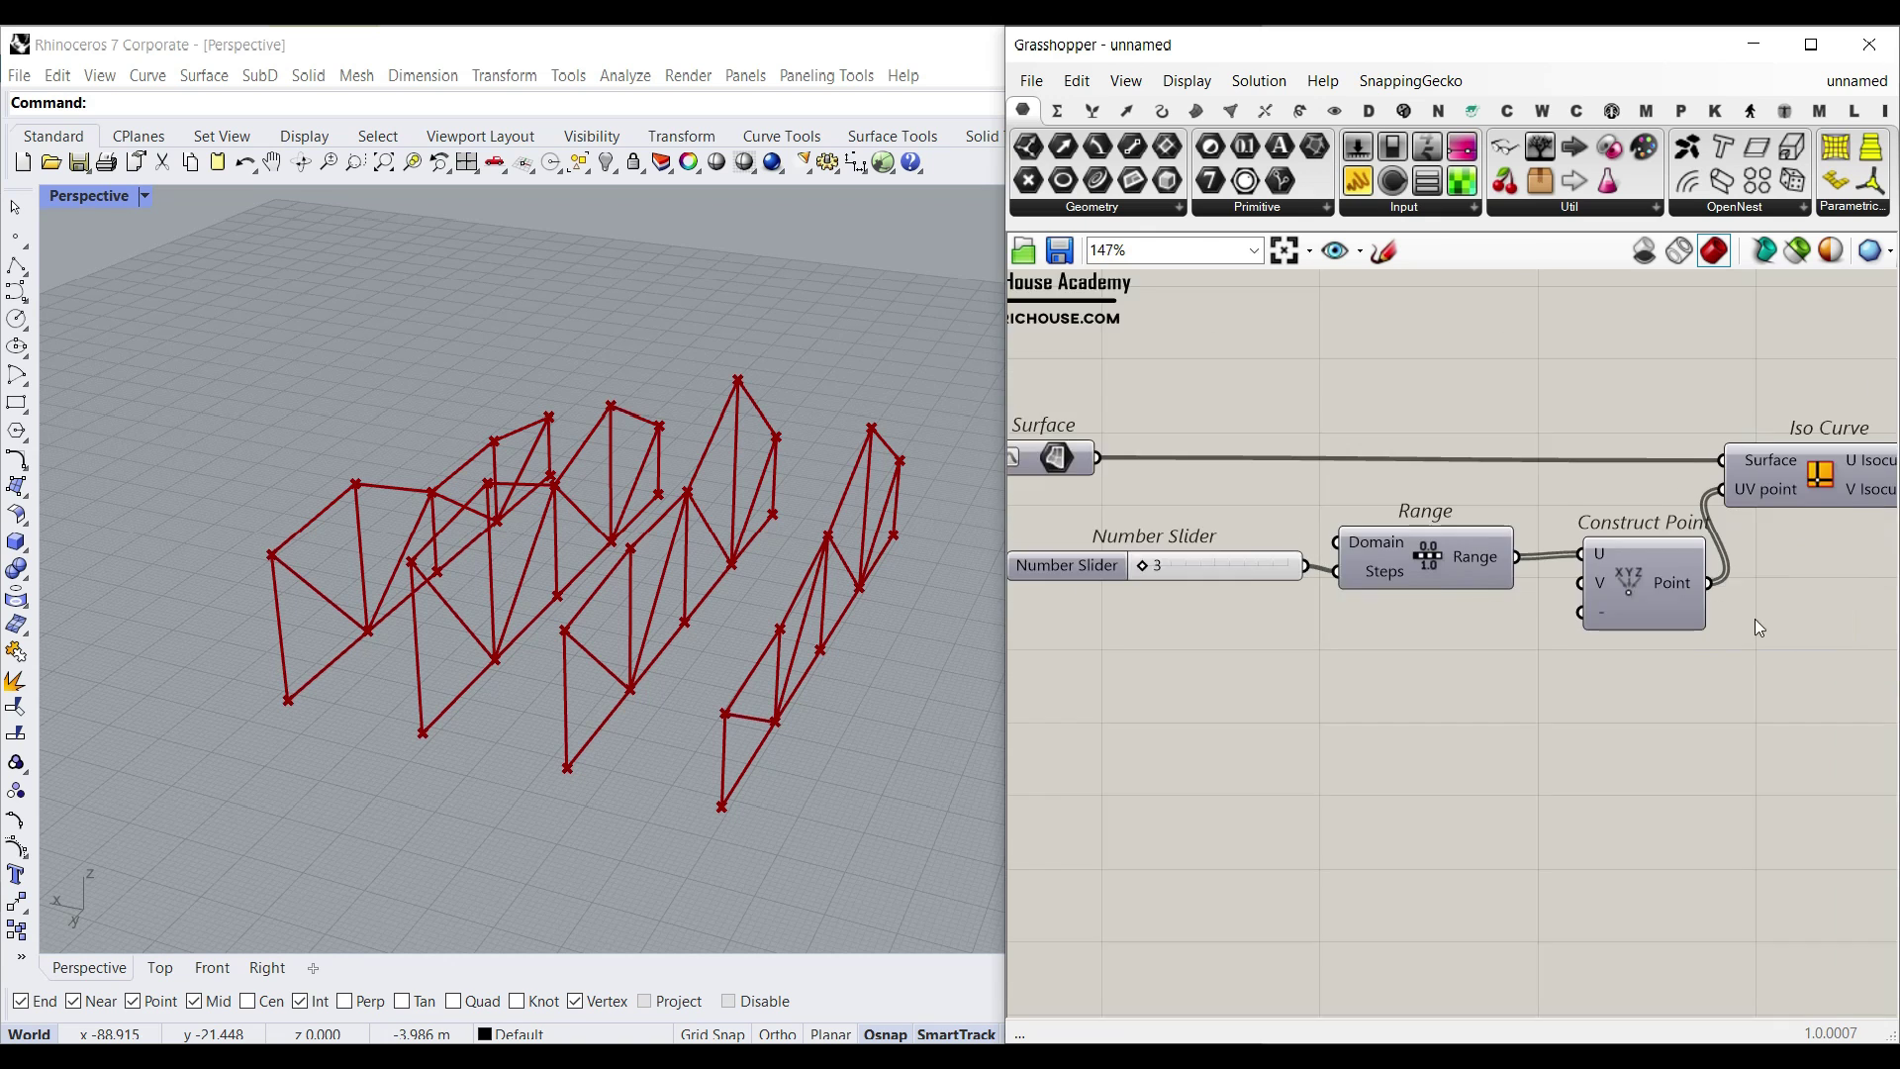
right_click_drag(1754, 620, 1352, 608)
right_click_drag(1802, 606, 1395, 594)
right_click_drag(1636, 590, 1367, 588)
scroll(1368, 588, "up", 3)
mouse_move(1423, 564)
left_mouse_down()
mouse_move(1384, 569)
mouse_move(1455, 566)
left_mouse_up()
Step: Add a number slider starting at 0 and connect it to the Truss Toggle input of the 2D Truss
right_click_drag(1878, 661, 1479, 637)
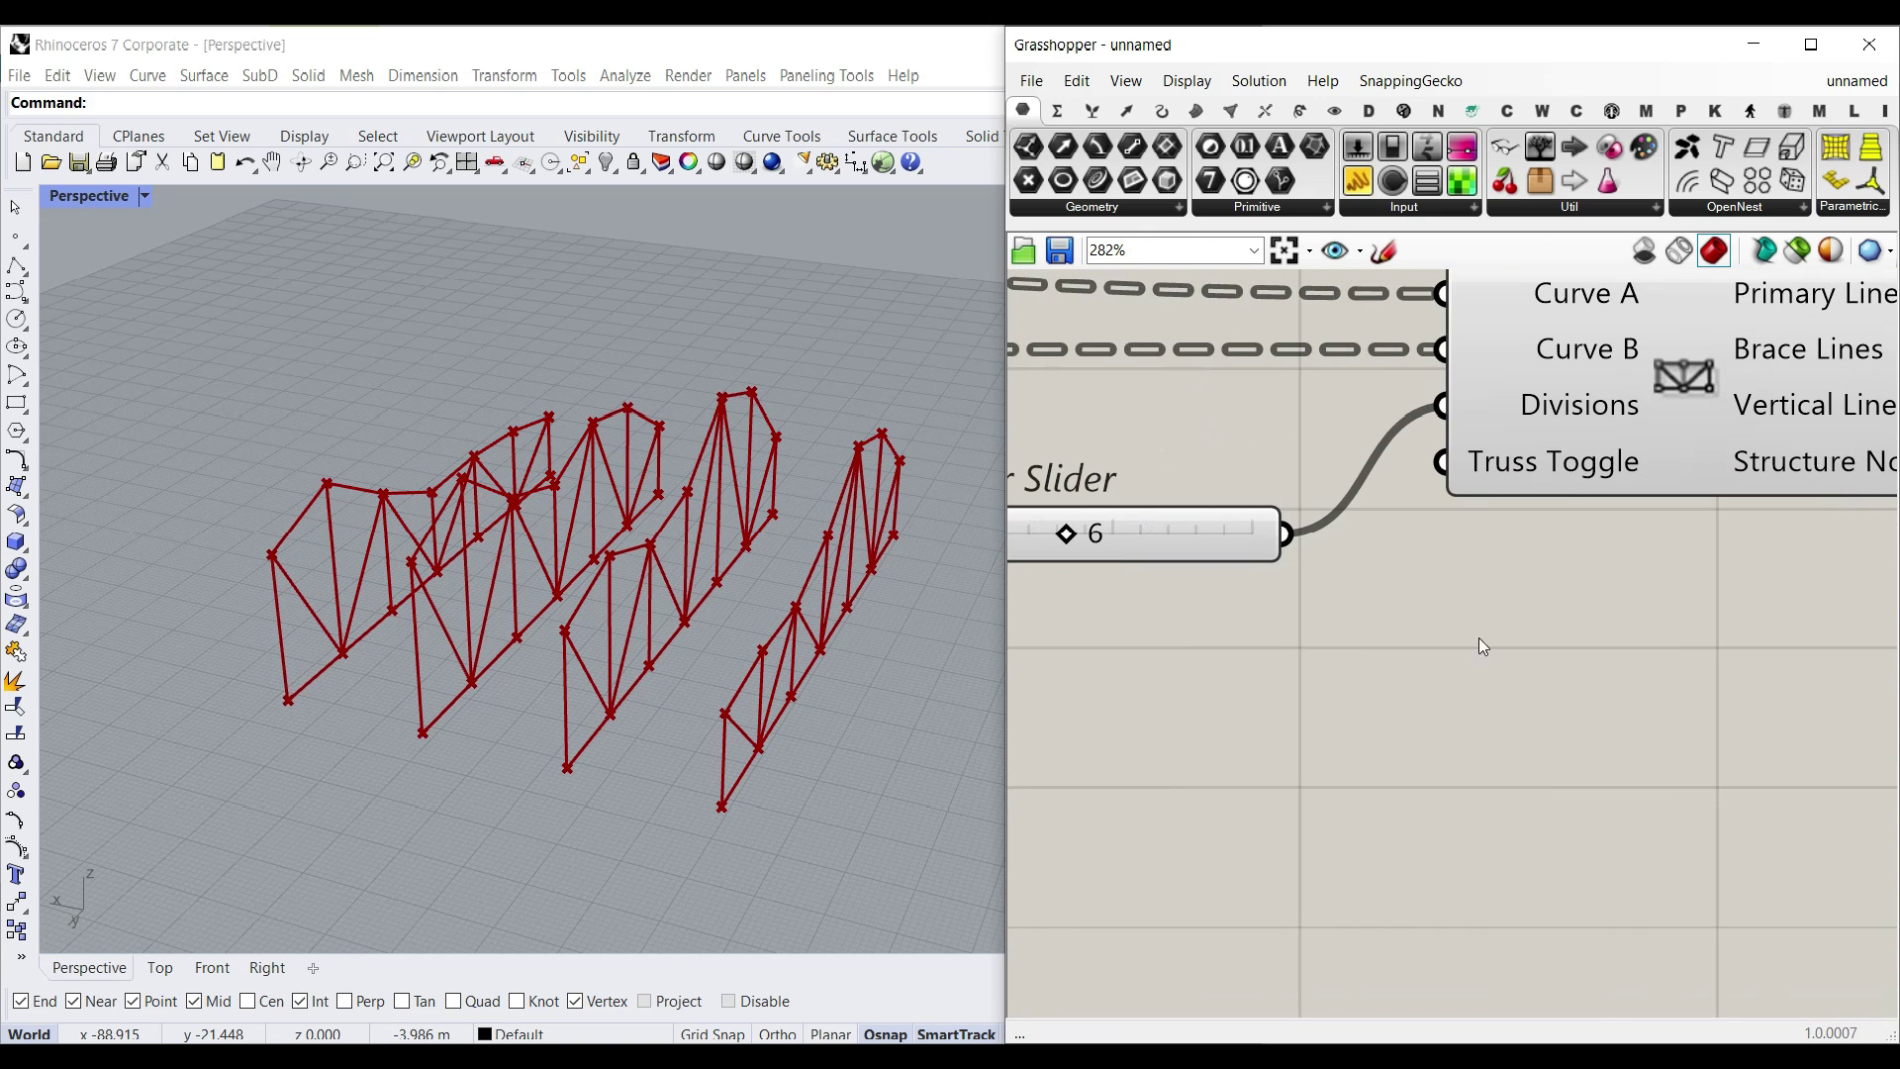
mouse_move(1545, 479)
double_click(1298, 674)
type("9")
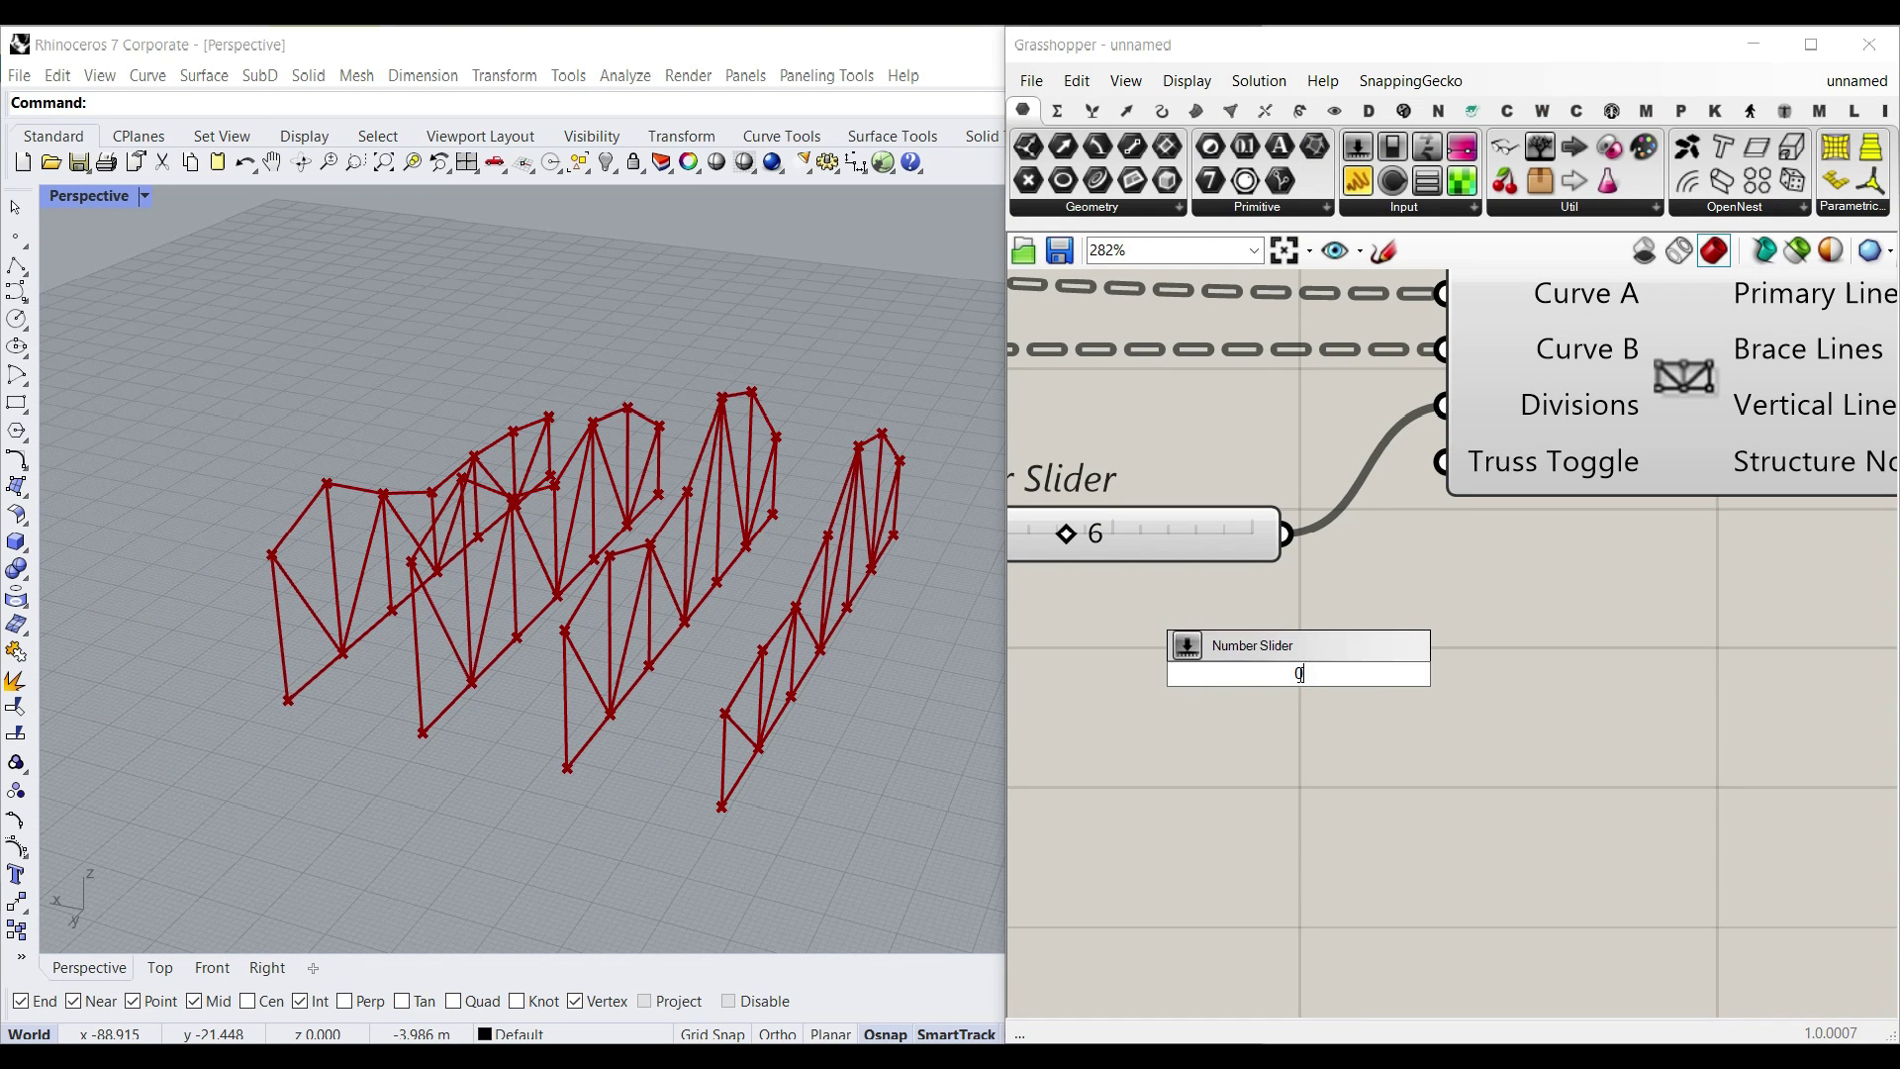
key("Return")
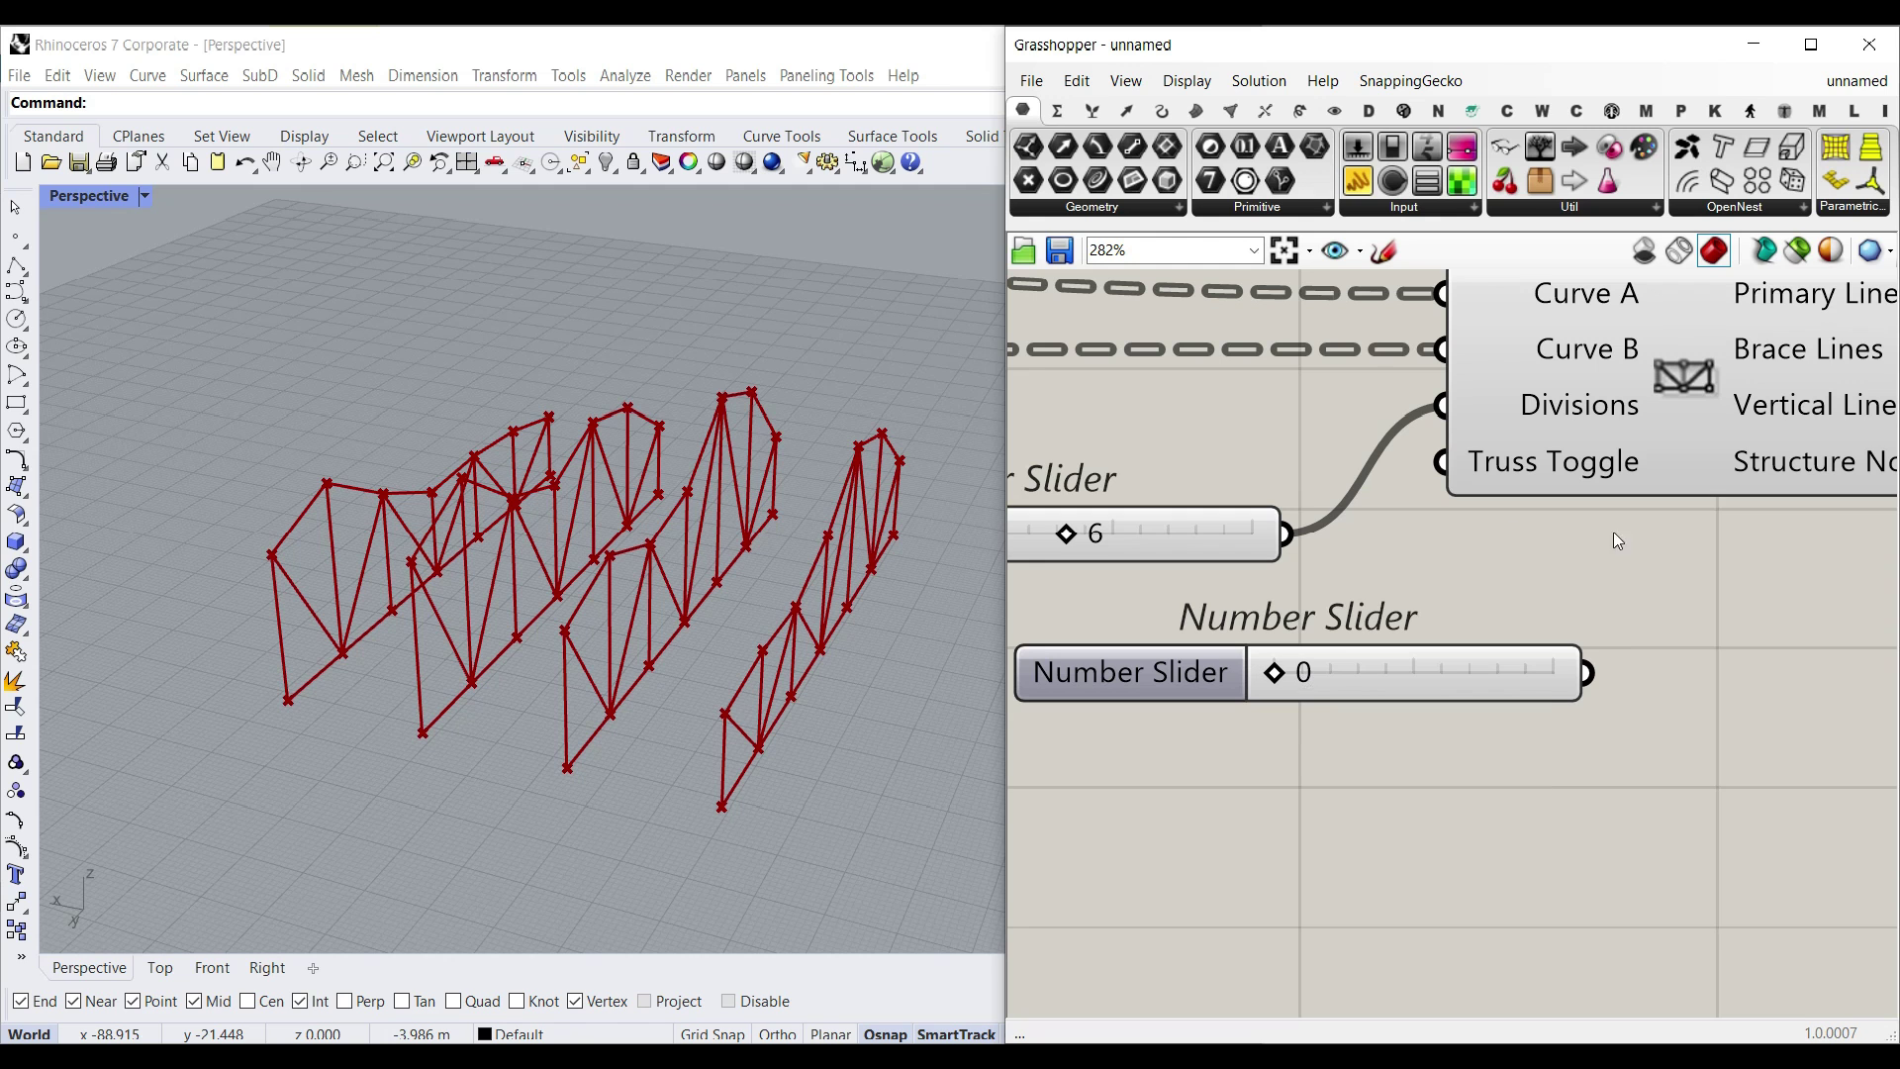
left_click_drag(1603, 677, 1467, 501)
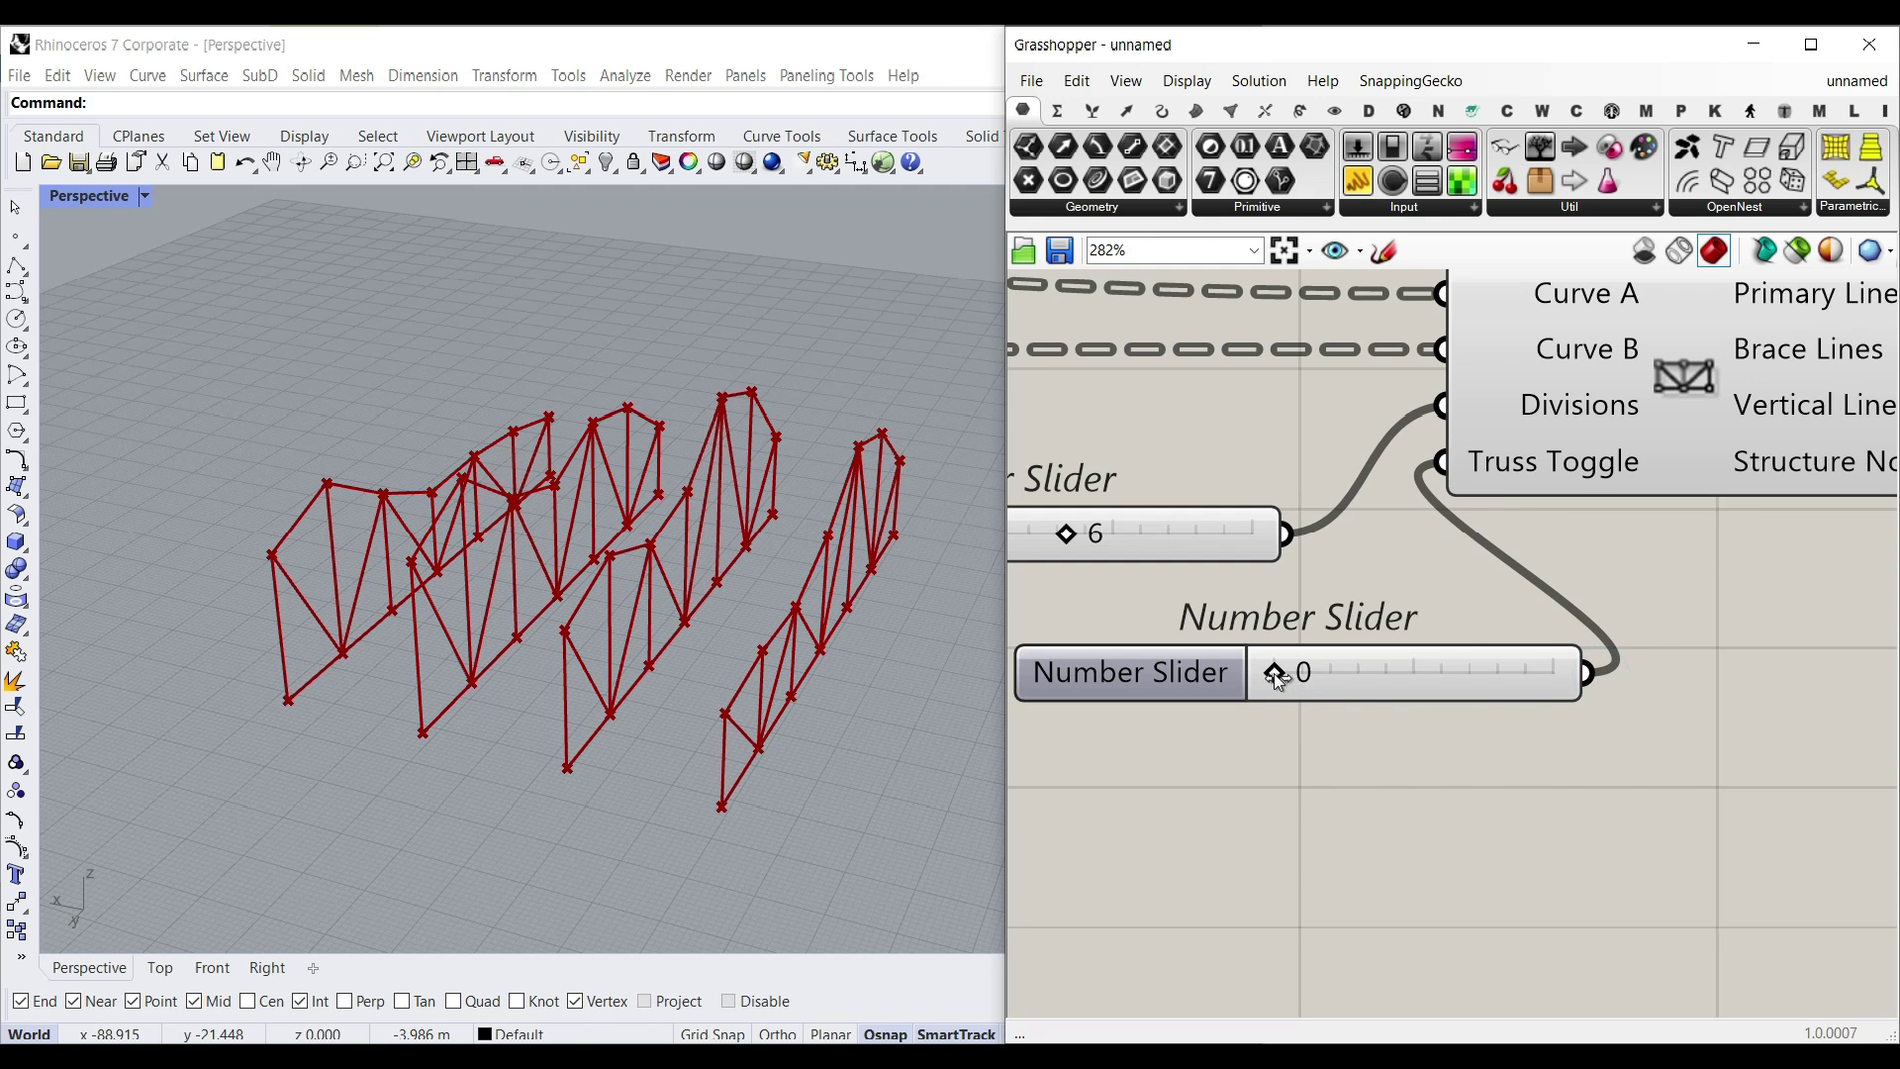
Step: Try the Truss Toggle slider at 1, return it to 0, and align it beneath the Divisions slider
left_click_drag(1273, 673, 1391, 679)
right_click_drag(930, 641, 770, 627)
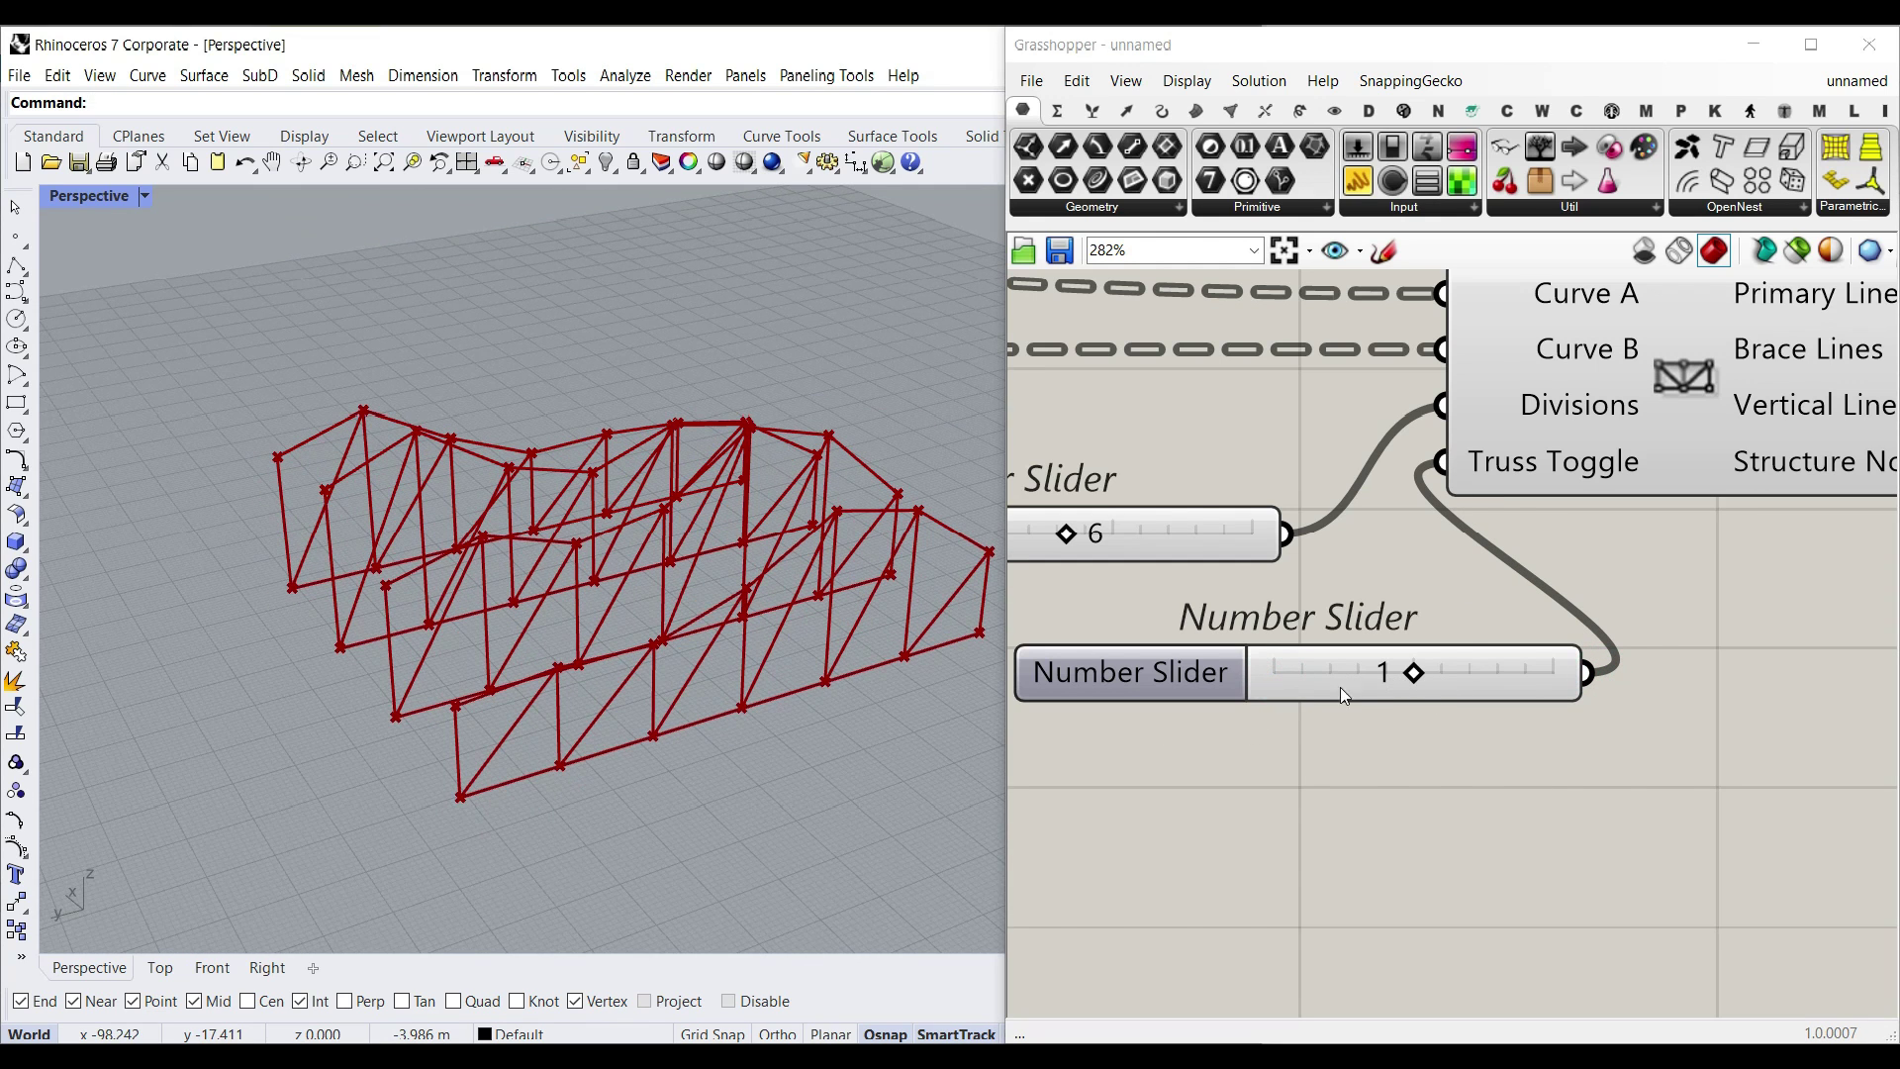
left_click_drag(1413, 673, 1302, 675)
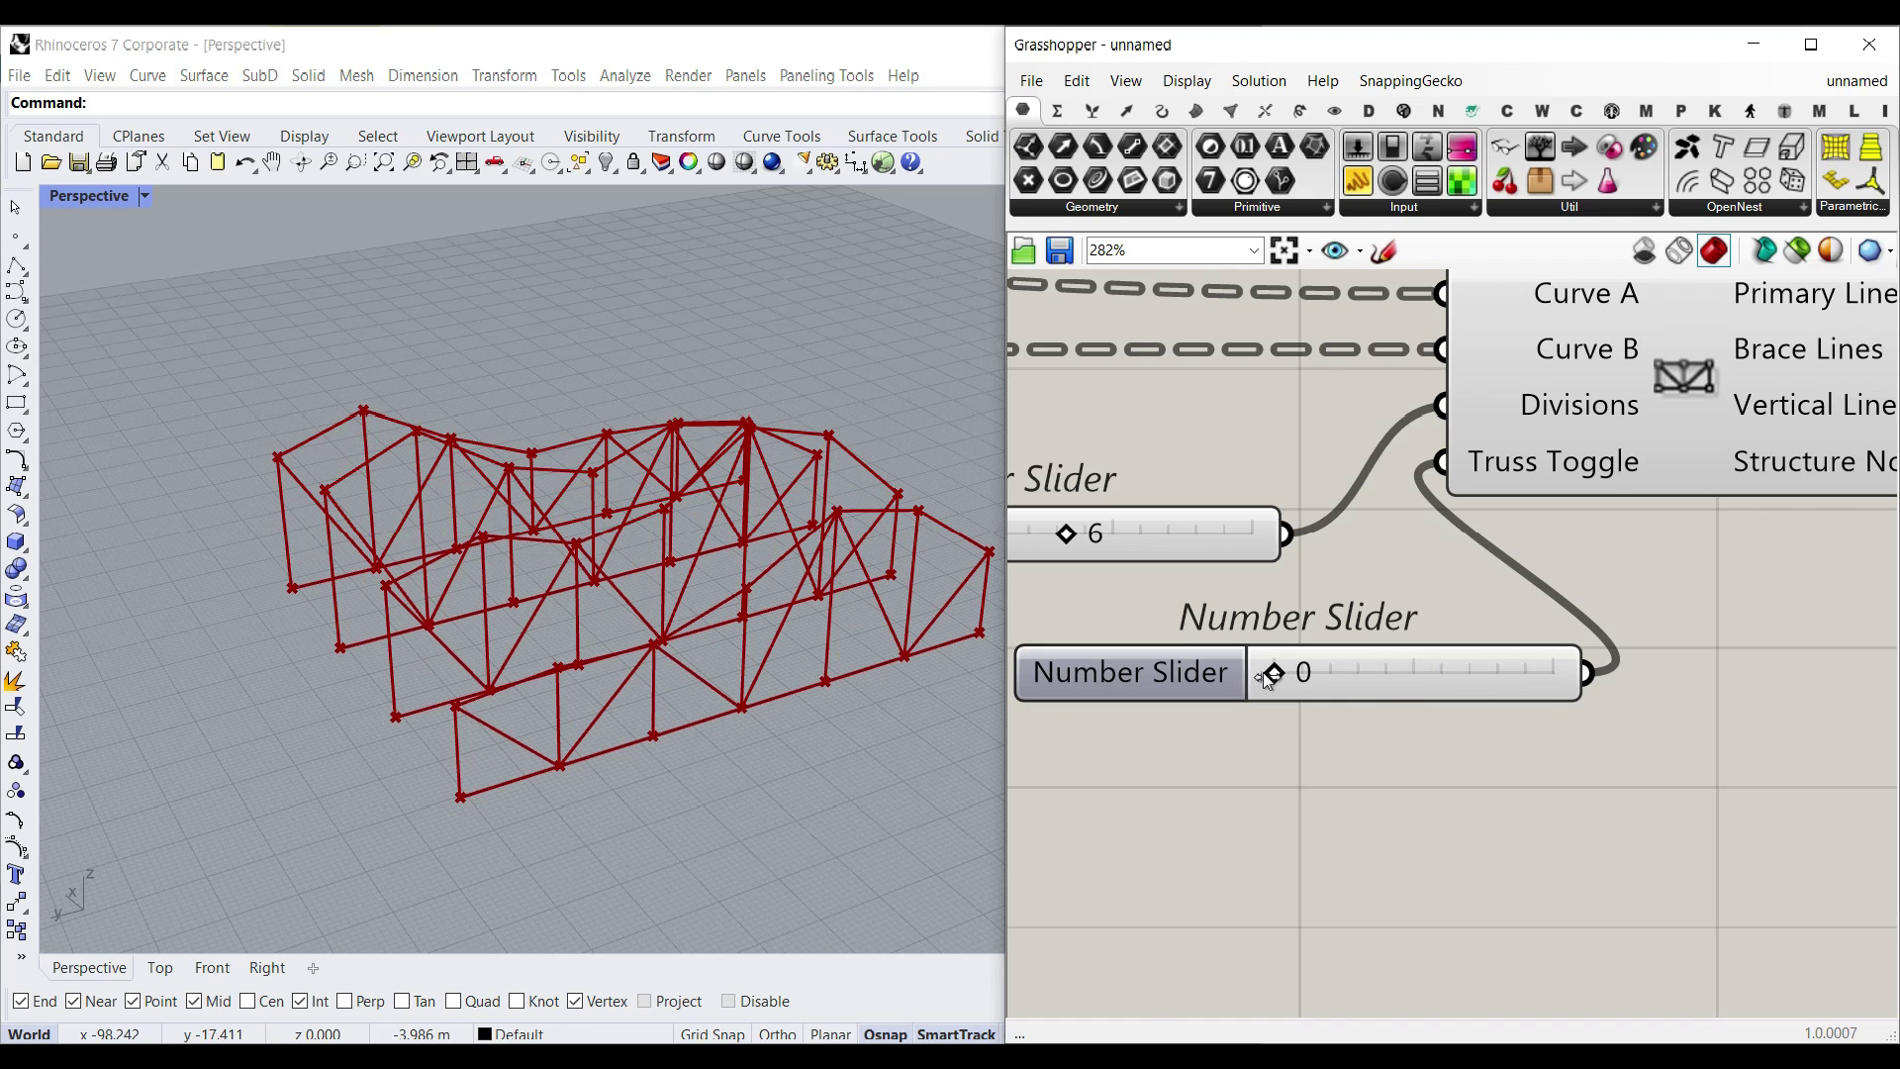
scroll(1603, 637, "down", 2)
left_click_drag(1603, 637, 1387, 622)
Step: Add a Curve parameter and connect it to the 2D Truss's Primary Lines, switching it to Vertical Lines to inspect each member group
right_click_drag(1860, 539, 1332, 625)
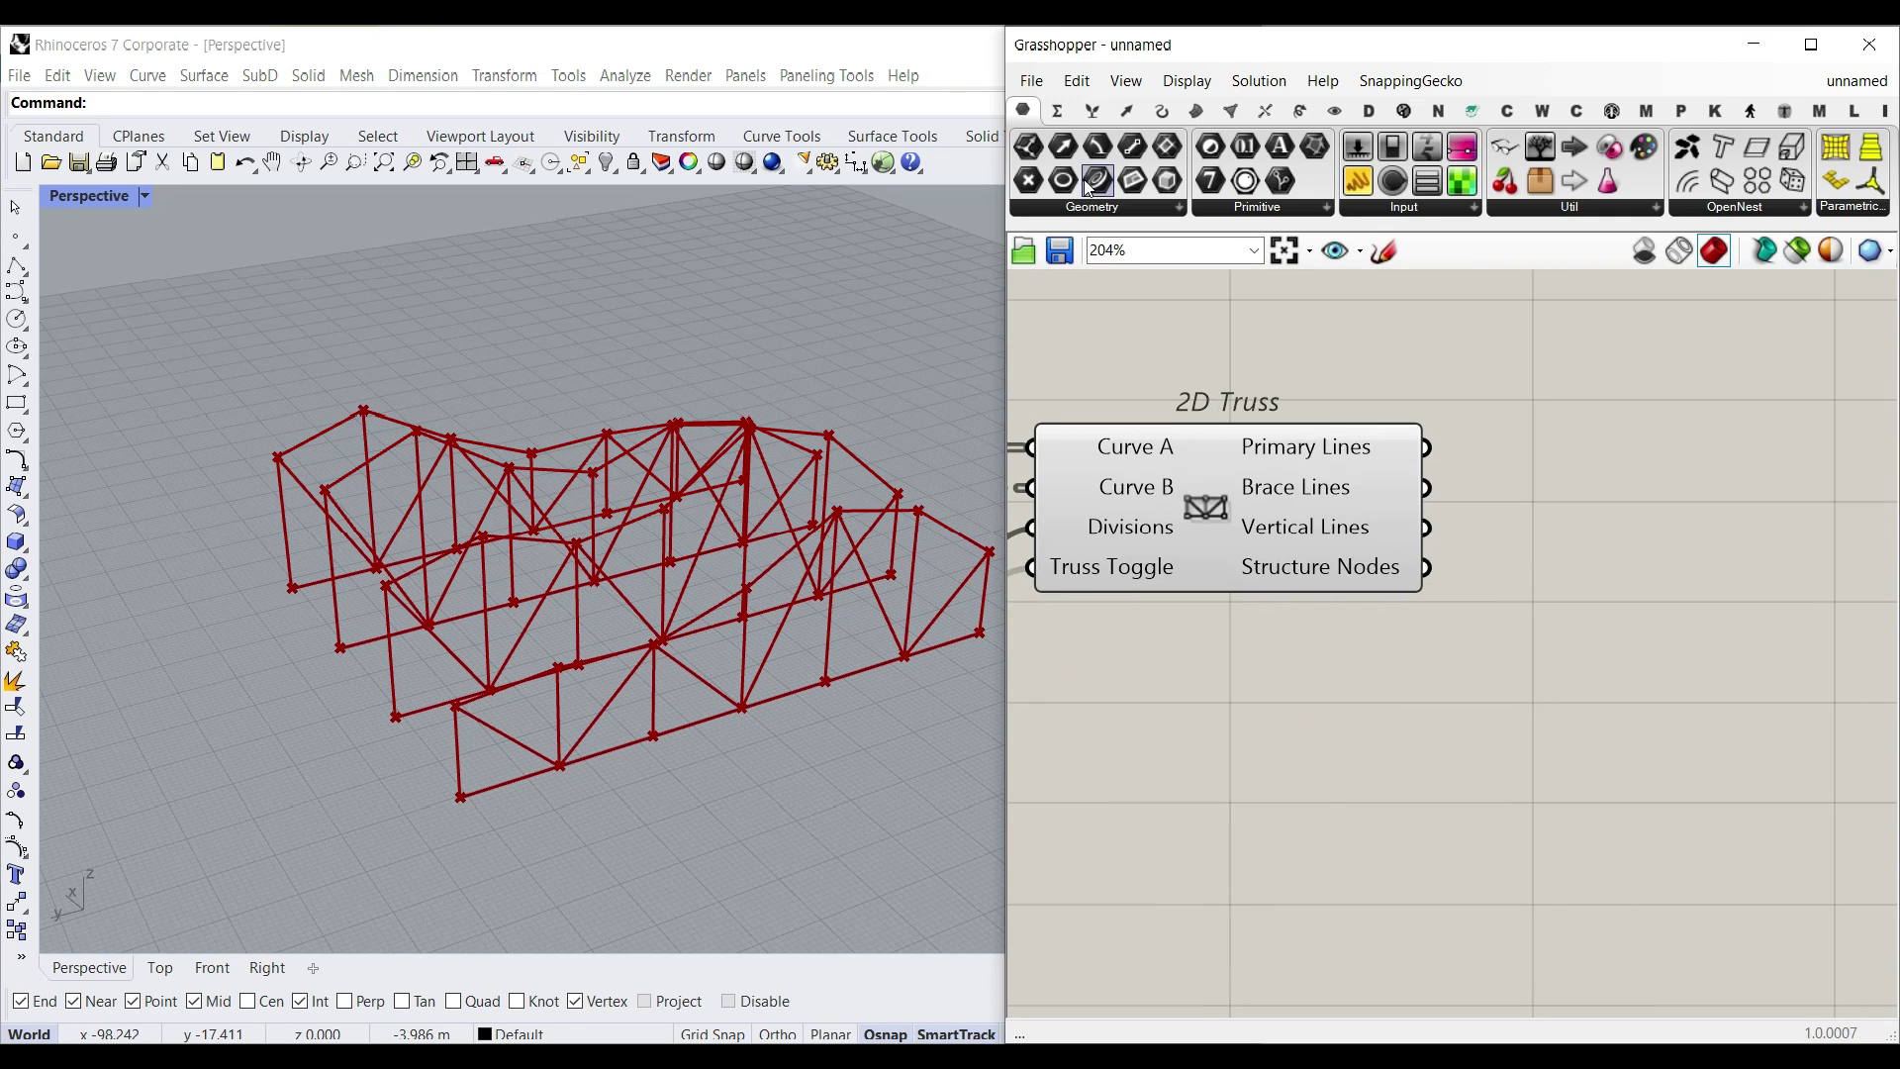
left_click(1539, 454)
left_click_drag(1426, 449, 1485, 453)
left_click(1548, 448)
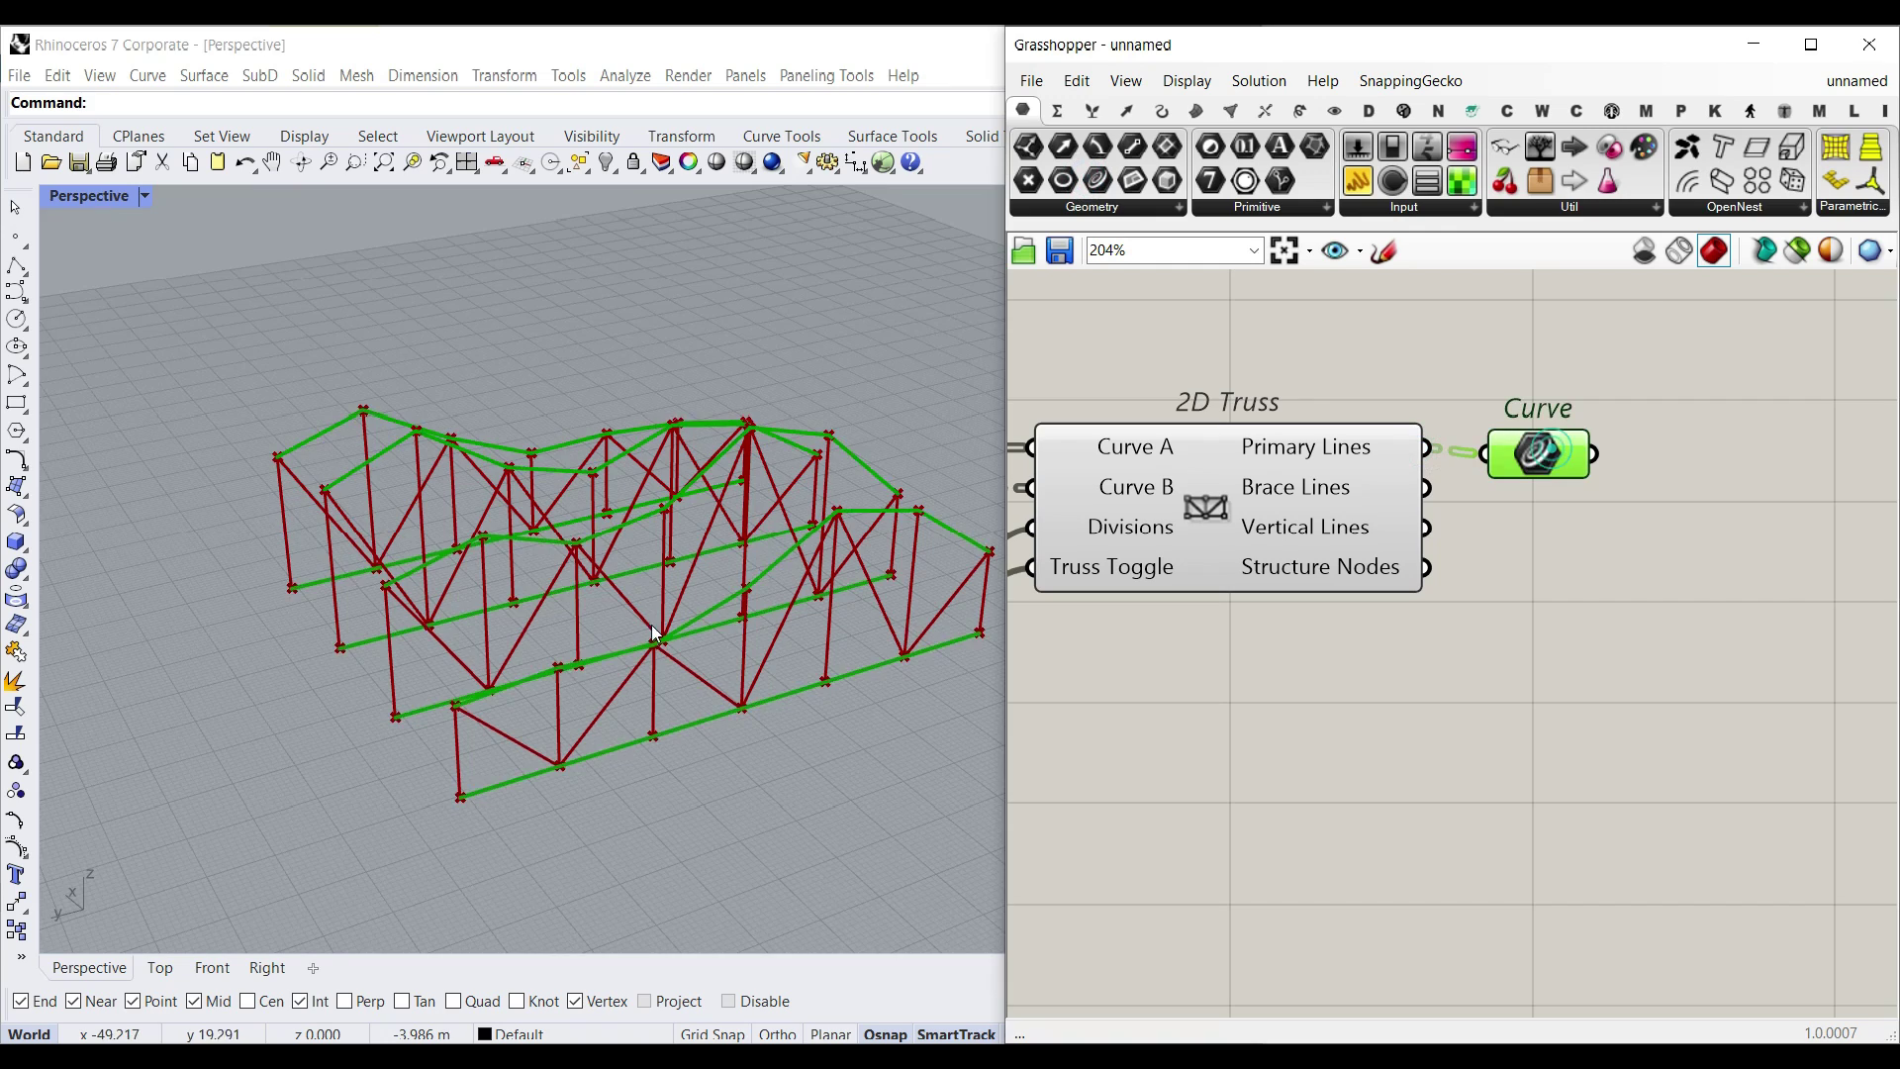
right_click_drag(709, 593, 578, 606)
left_click_drag(1430, 505, 1497, 458)
right_click_drag(684, 627, 781, 584)
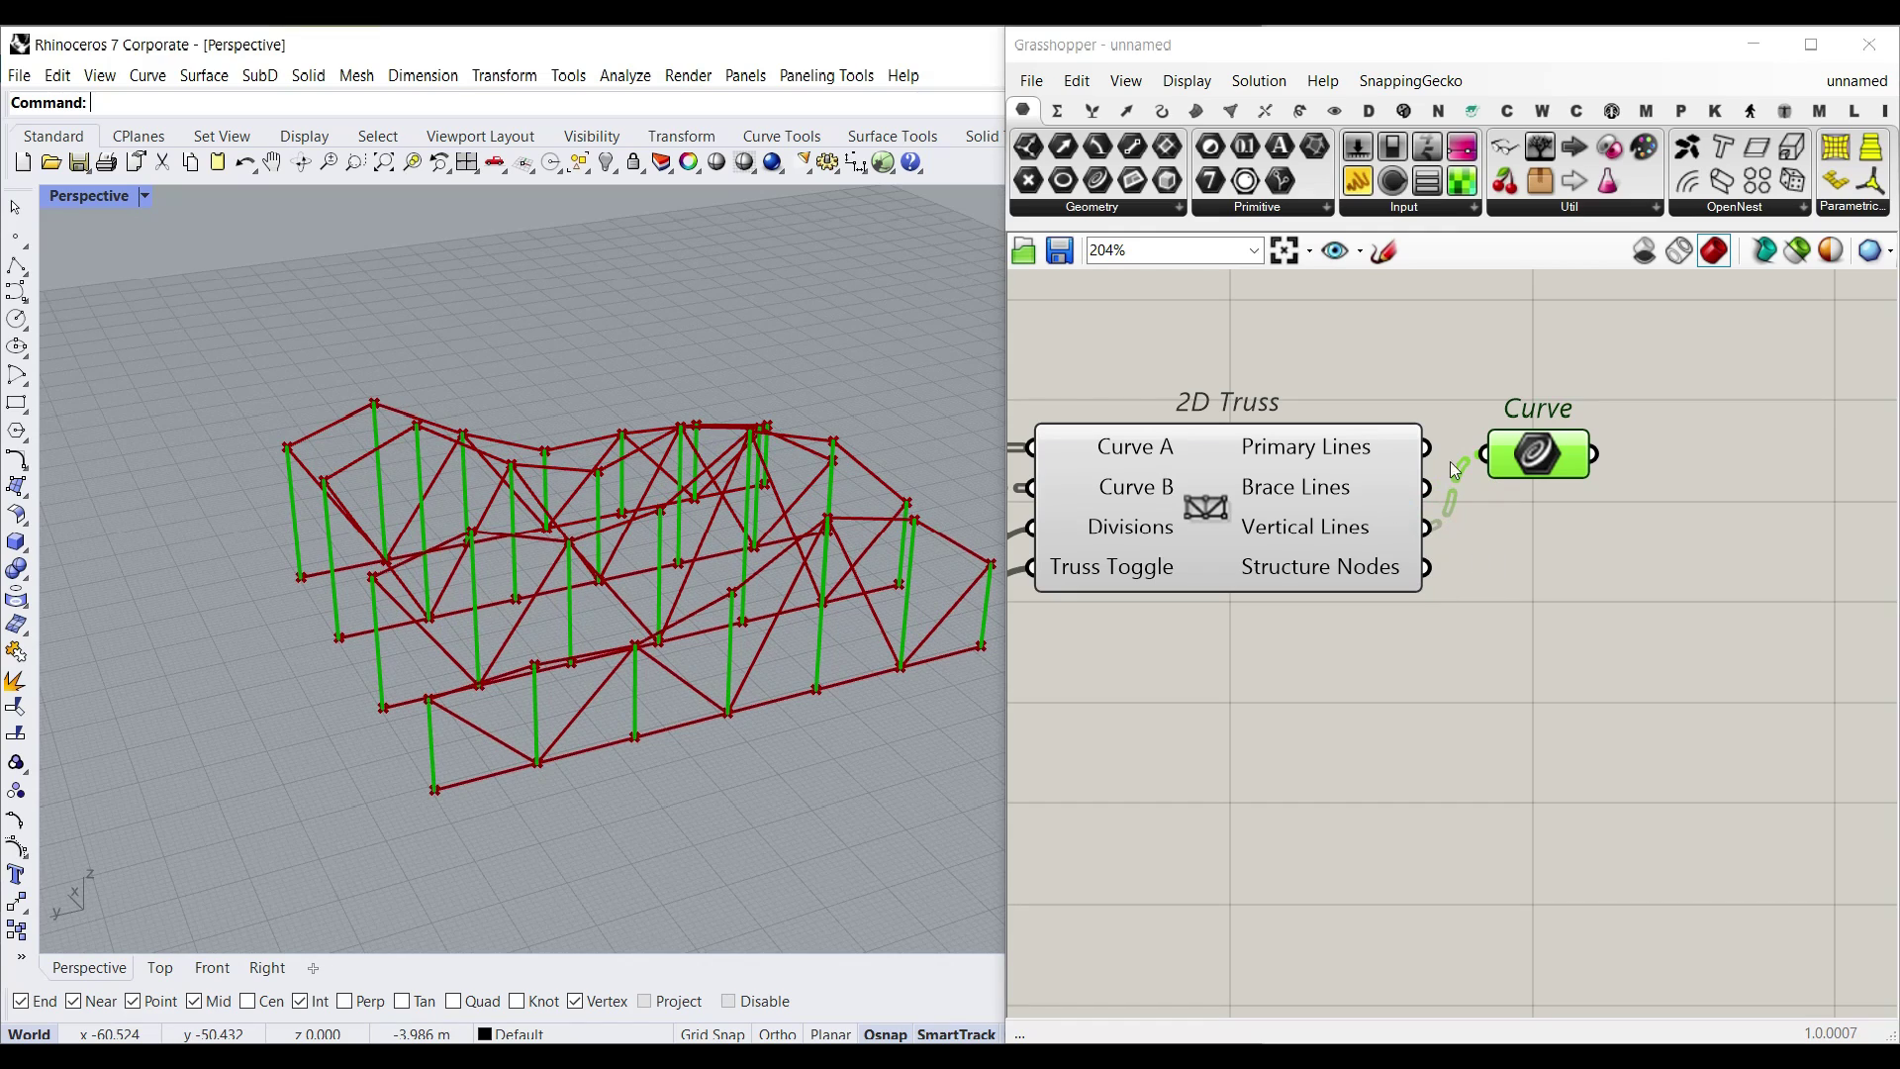
Step: Add a Point parameter connected to the Structure Nodes output of the 2D Truss and select it to highlight the nodes
left_click_drag(1044, 186, 1462, 602)
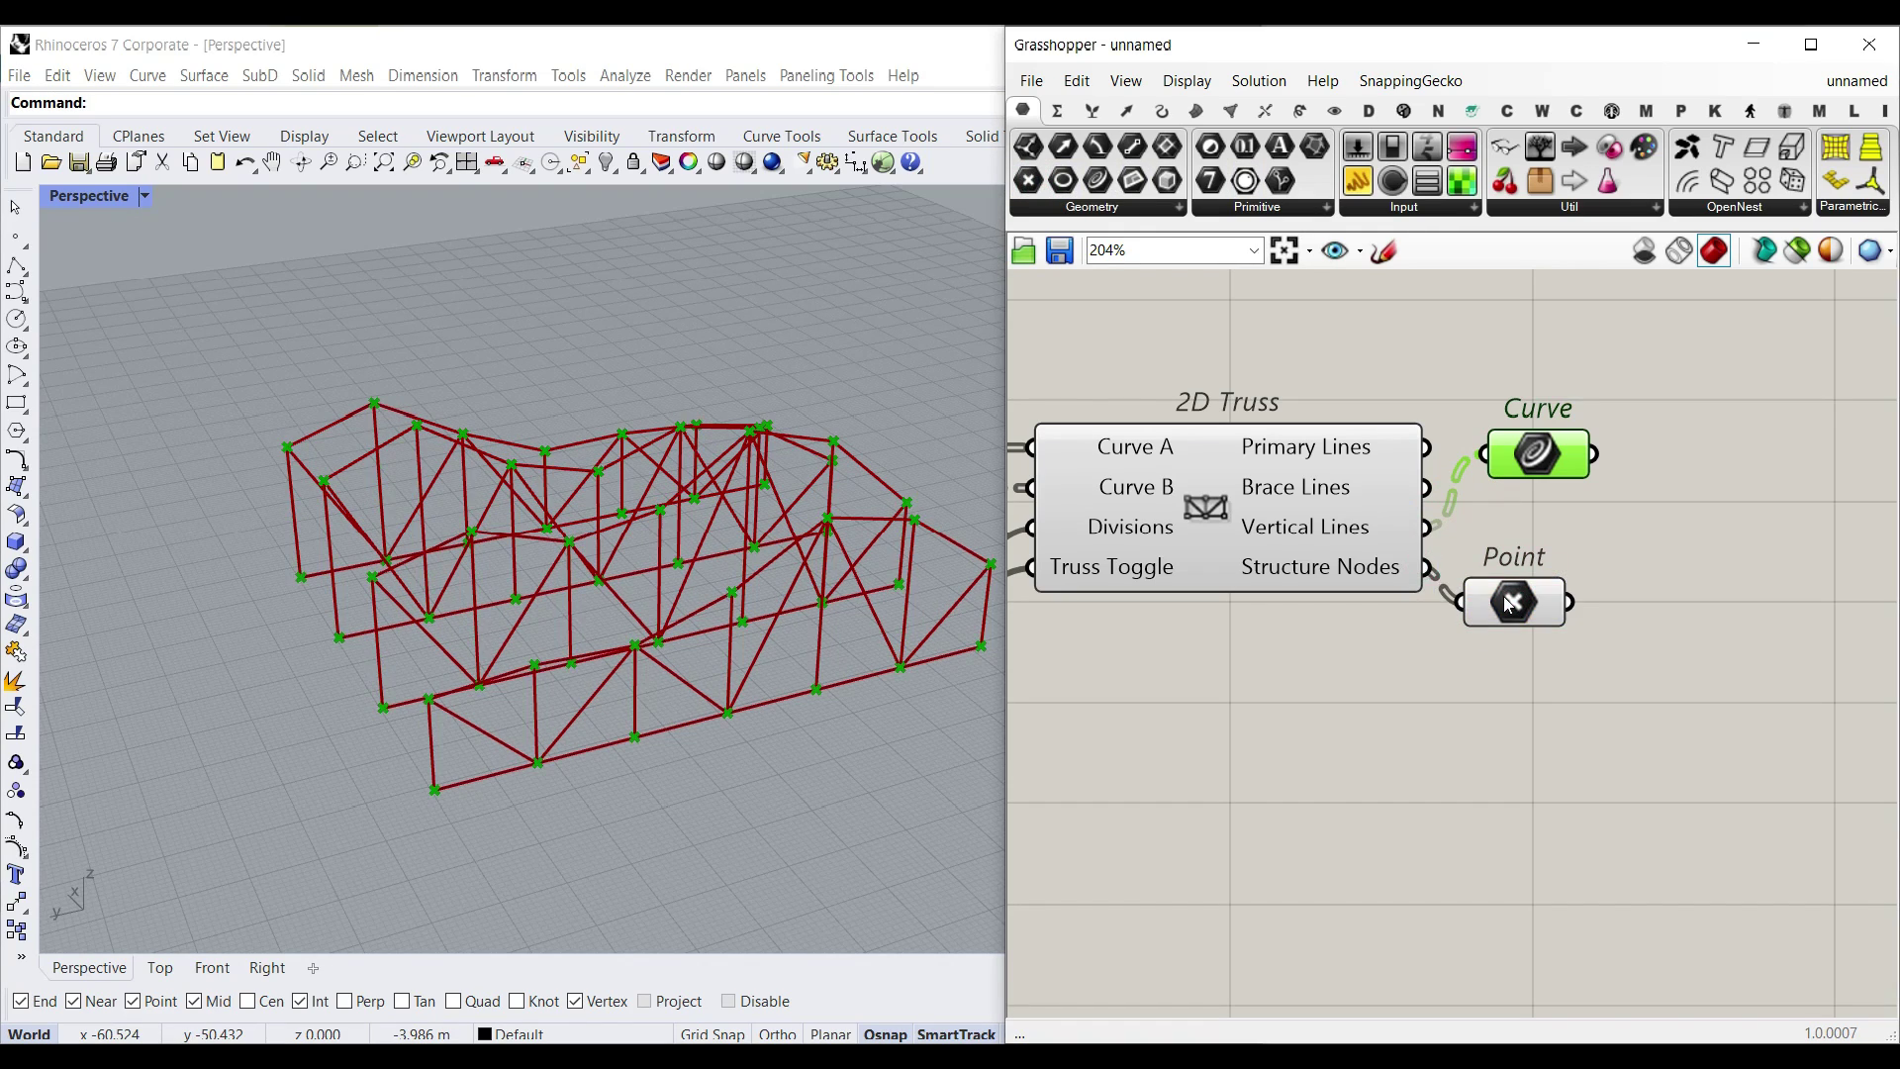
left_click(1512, 603)
right_click_drag(615, 564, 762, 572)
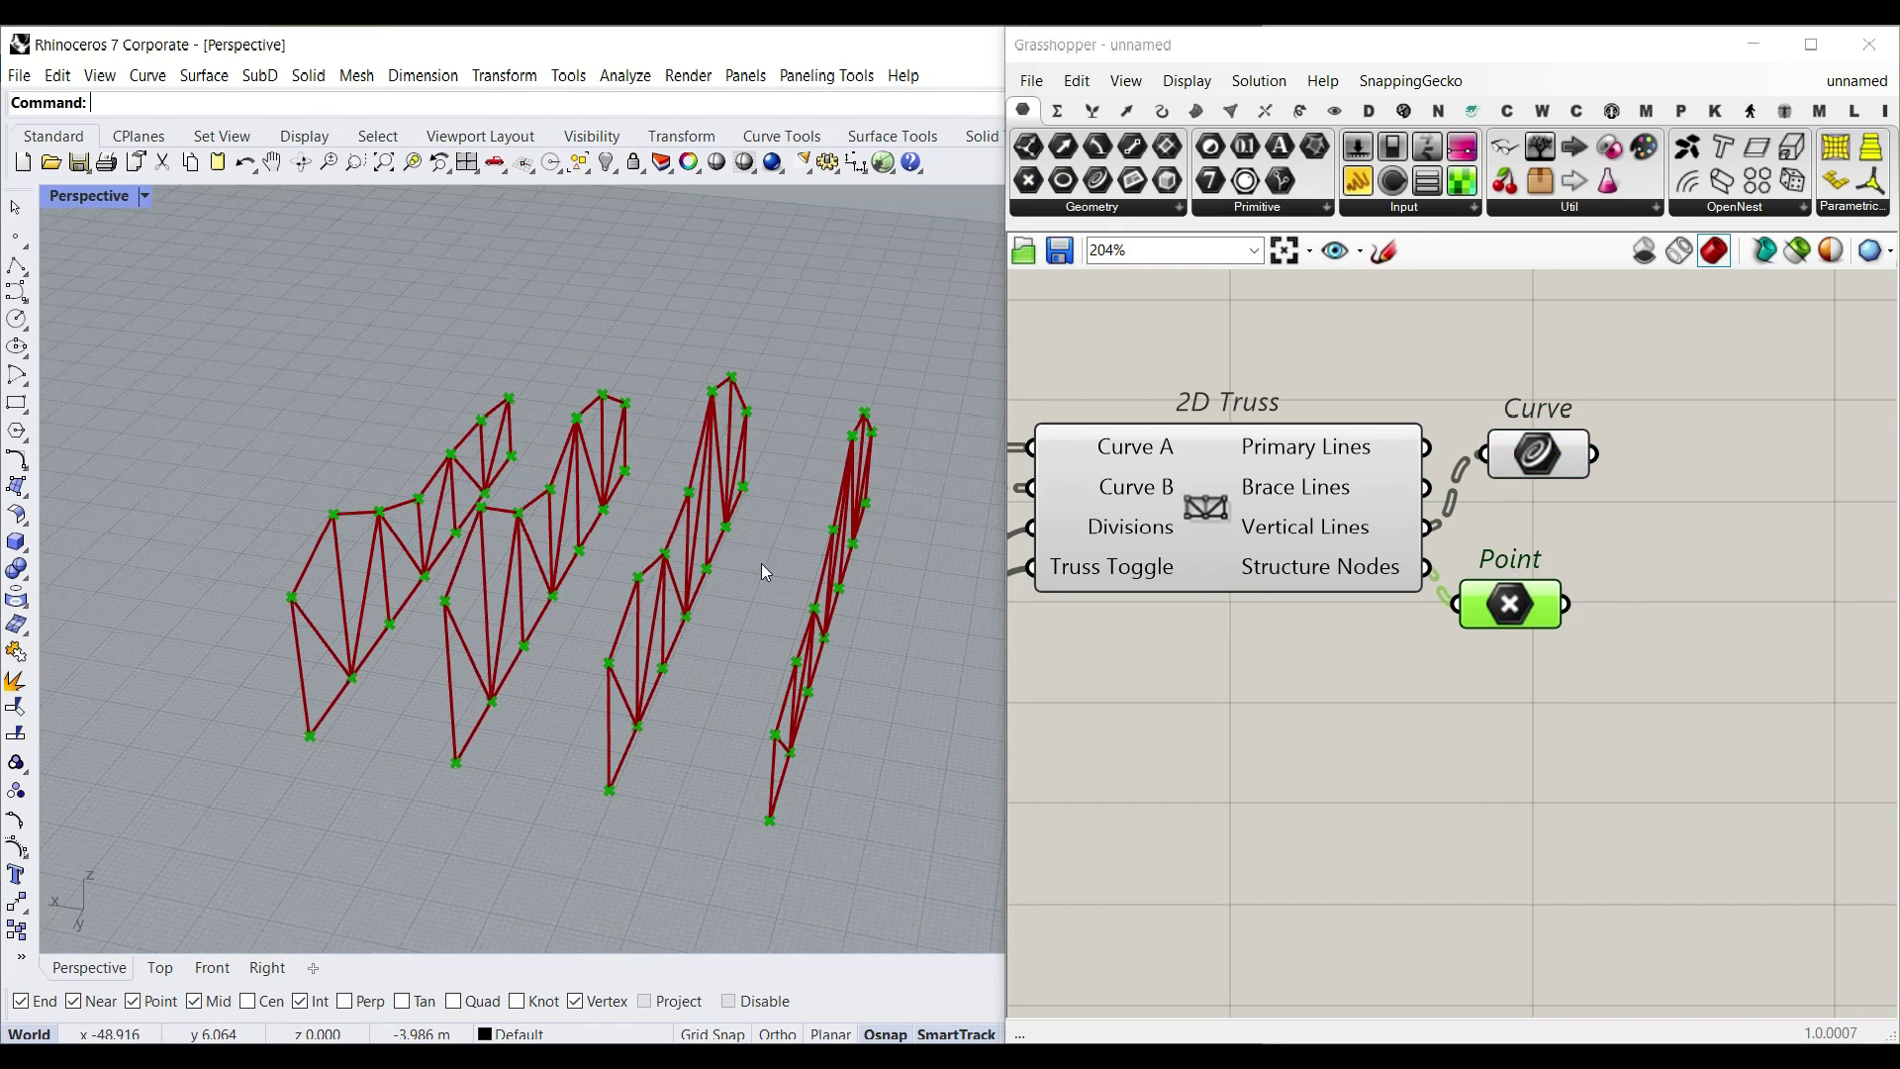
Step: Draw a rectangular plane surface in the Rhino Perspective view spanning the area of the trusses
left_click(25, 504)
left_click(185, 524)
scroll(204, 501, "down", 2)
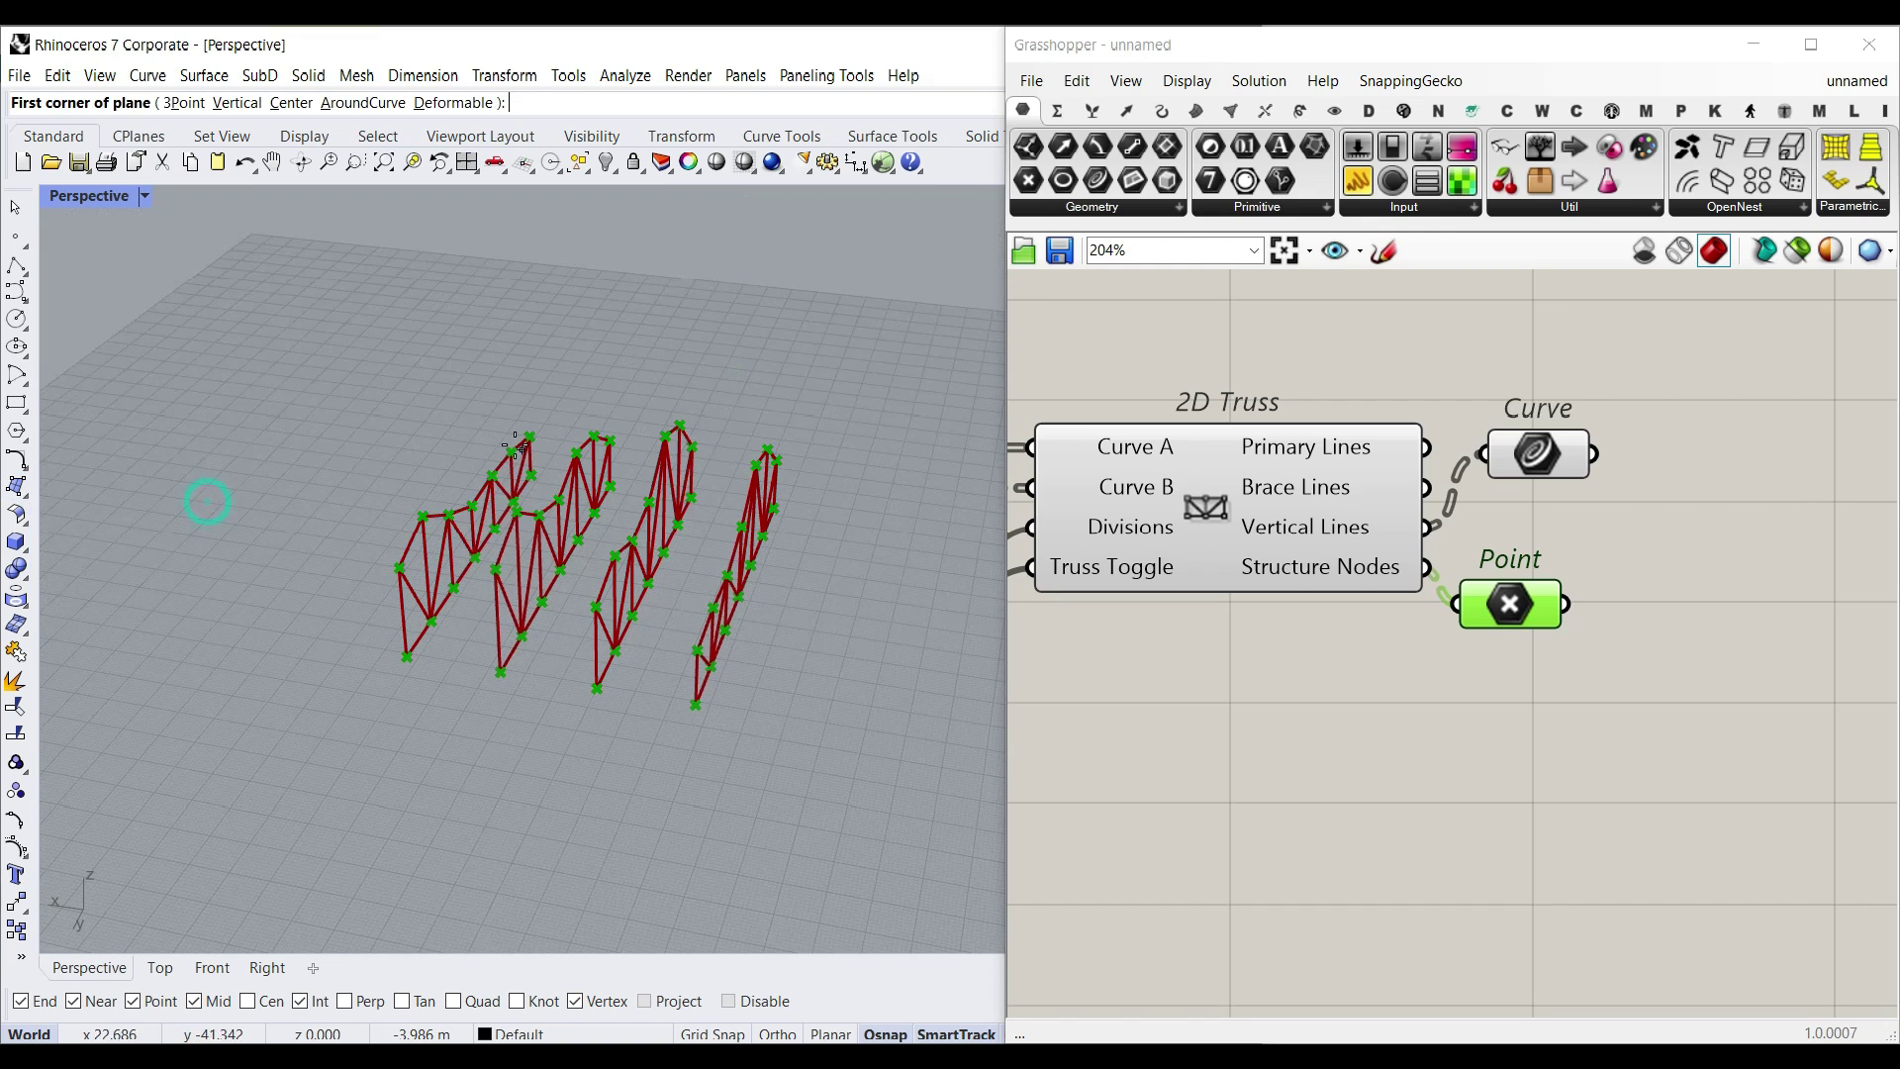
left_click(448, 431)
left_click(723, 729)
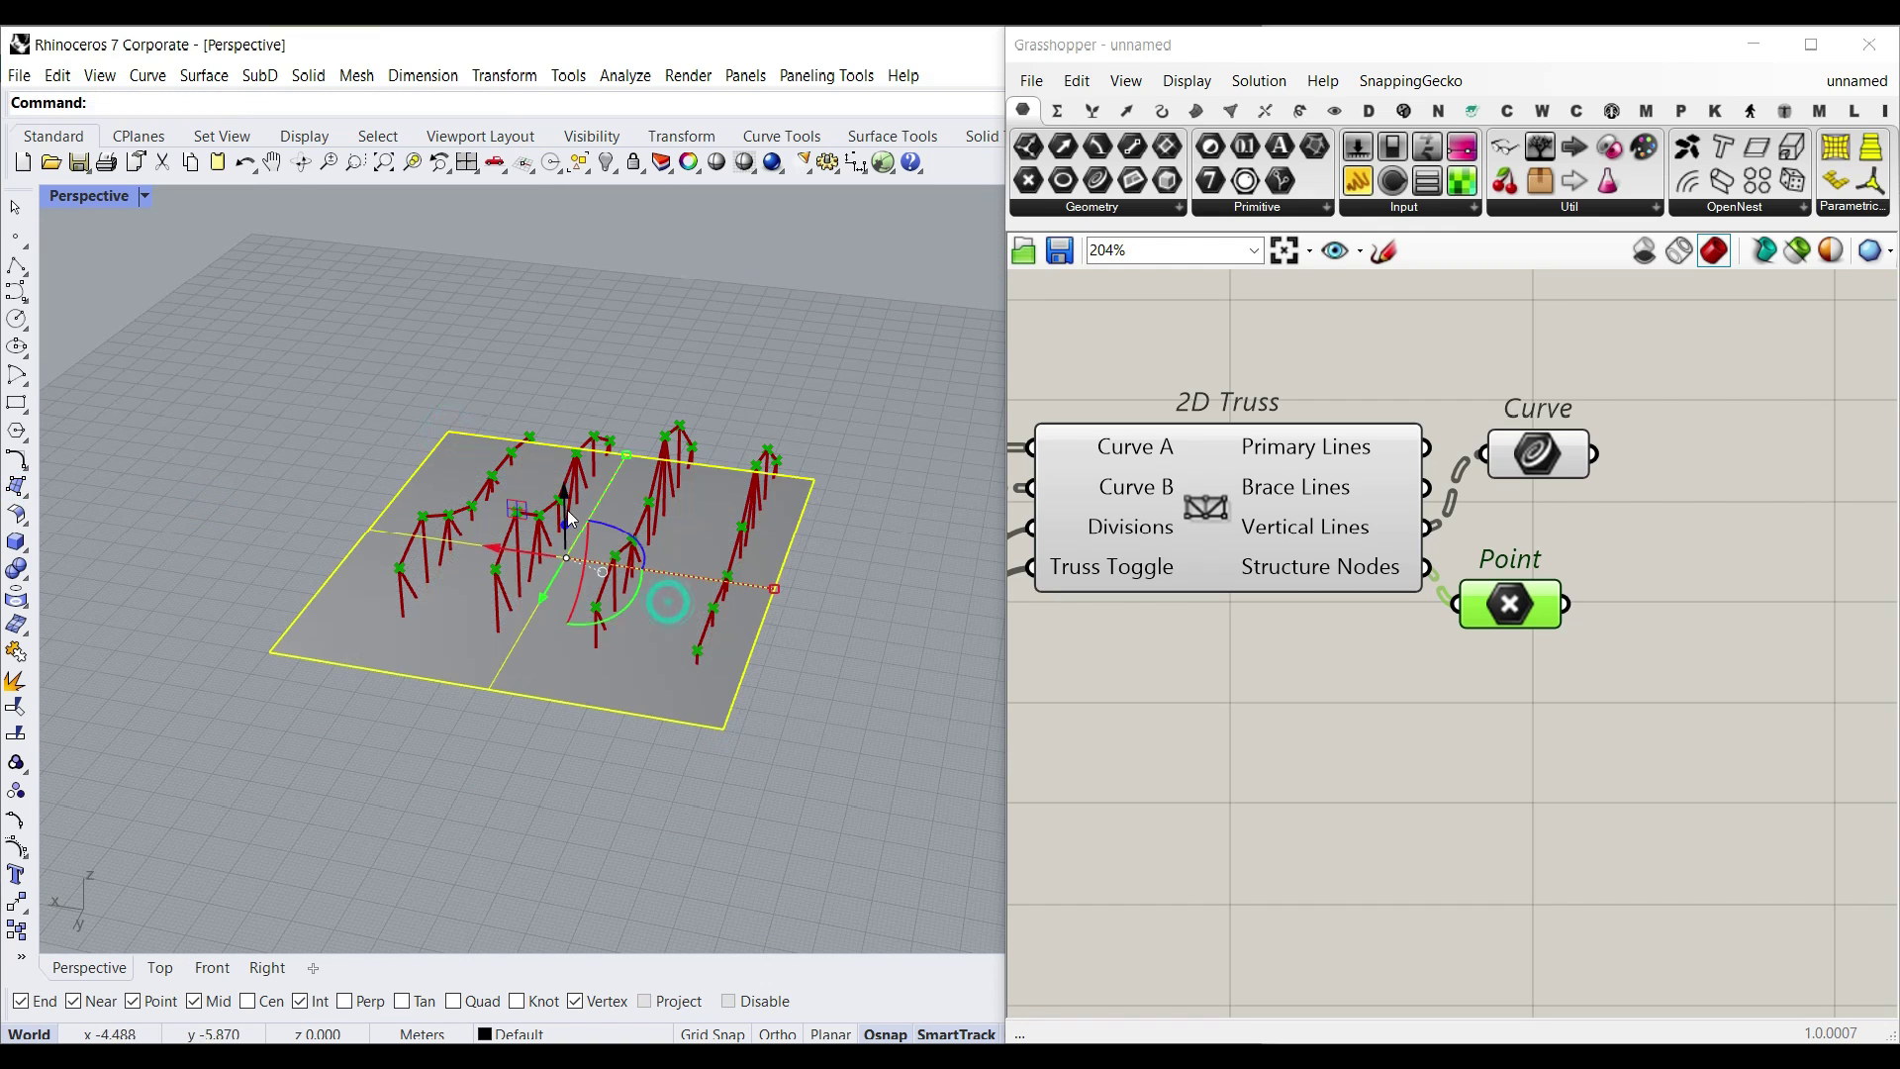
Step: Raise the plane surface above the base grid and shorten it along its X direction
left_click_drag(567, 509, 558, 442)
left_click(810, 522)
left_click(460, 550)
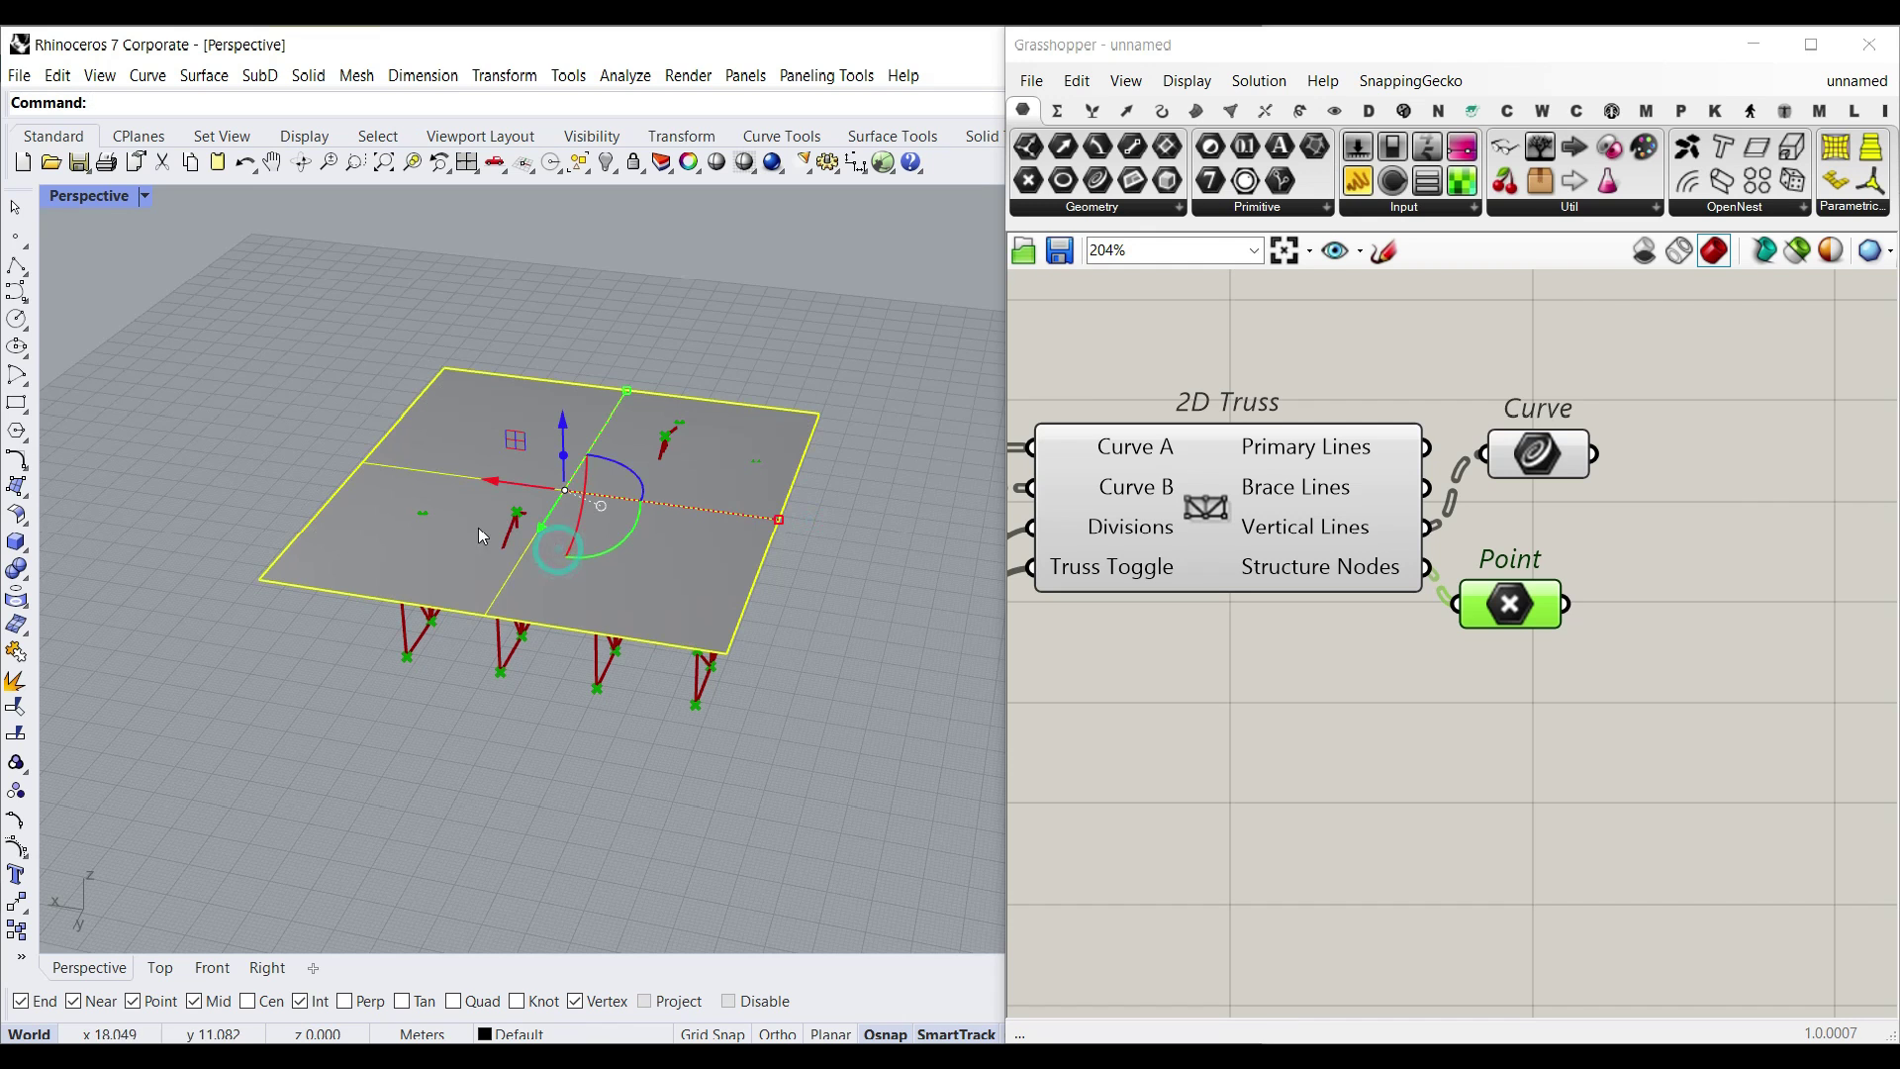
left_click_drag(779, 518, 727, 512)
Step: Set the new plane surface as the single input of the Surface parameter in Grasshopper
left_click(1270, 394)
right_click_drag(1271, 393, 1551, 462)
scroll(1552, 462, "down", 4)
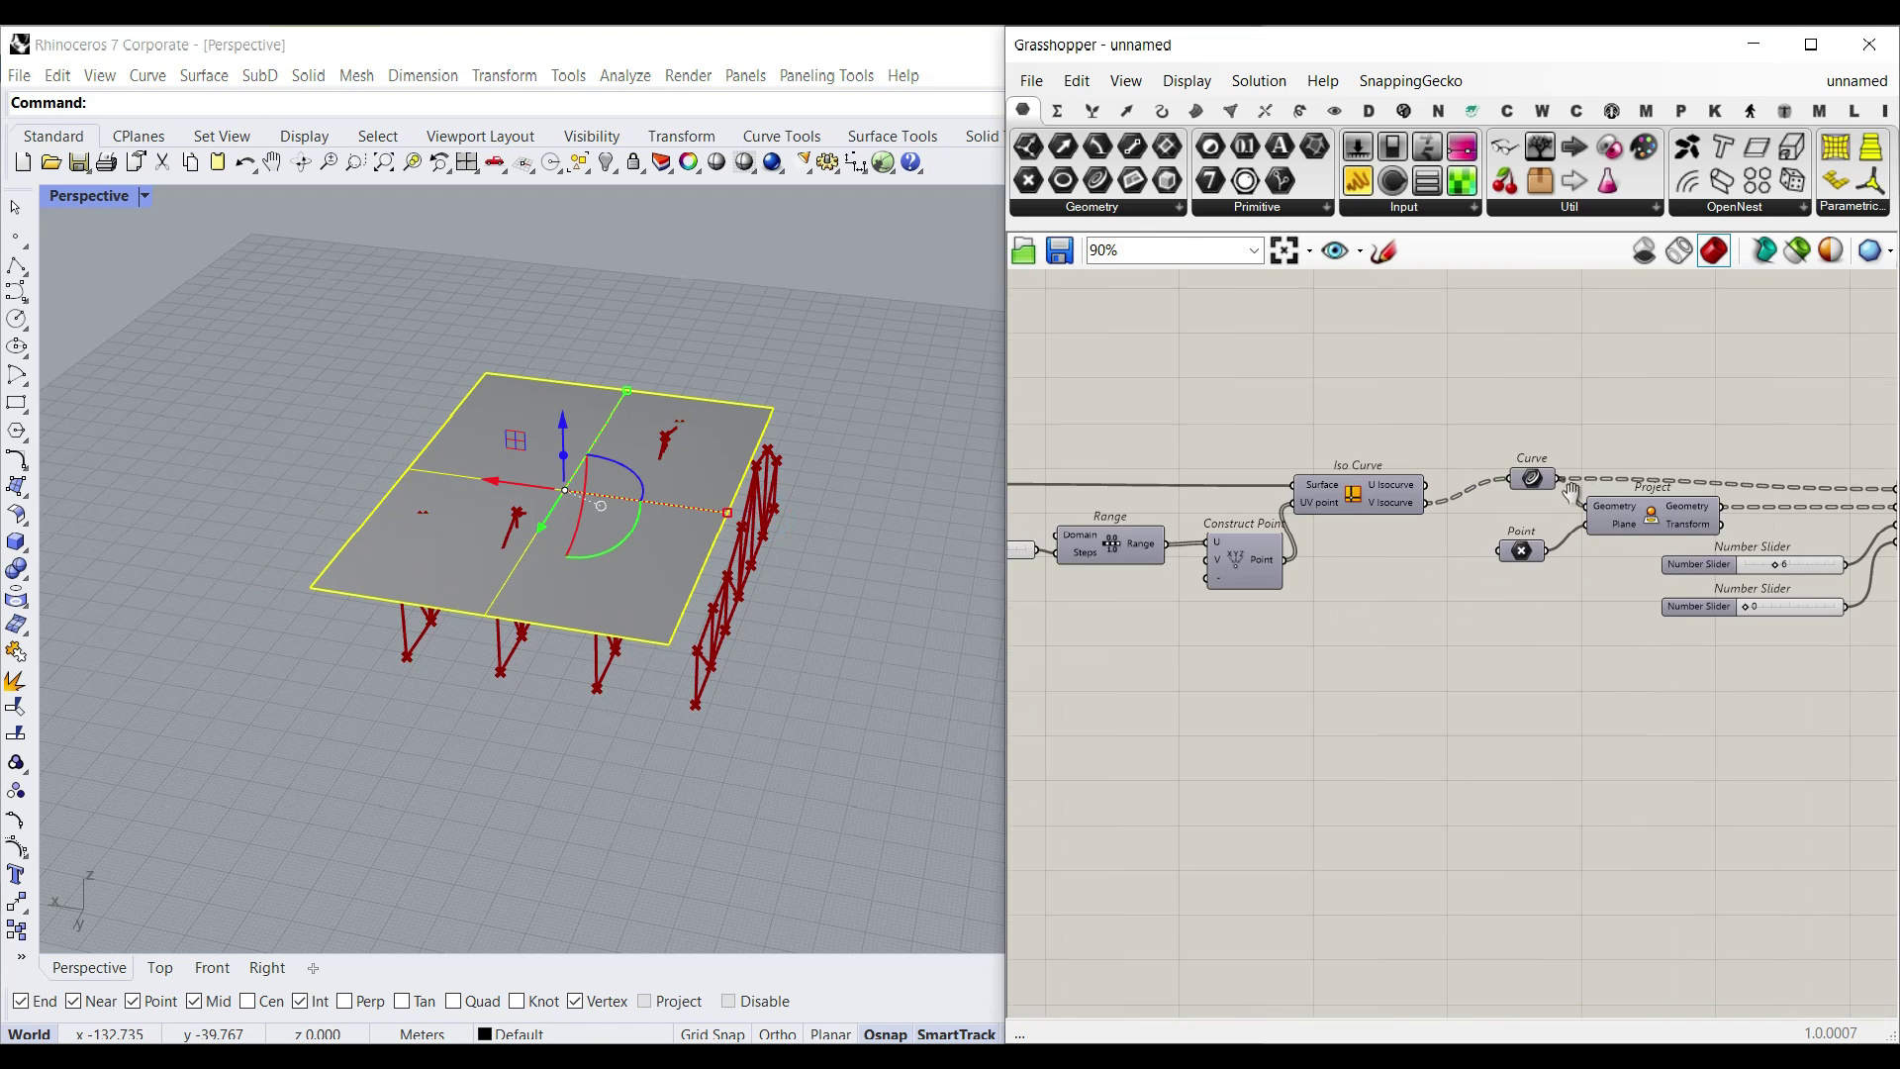
scroll(1392, 491, "up", 4)
right_click(1231, 472)
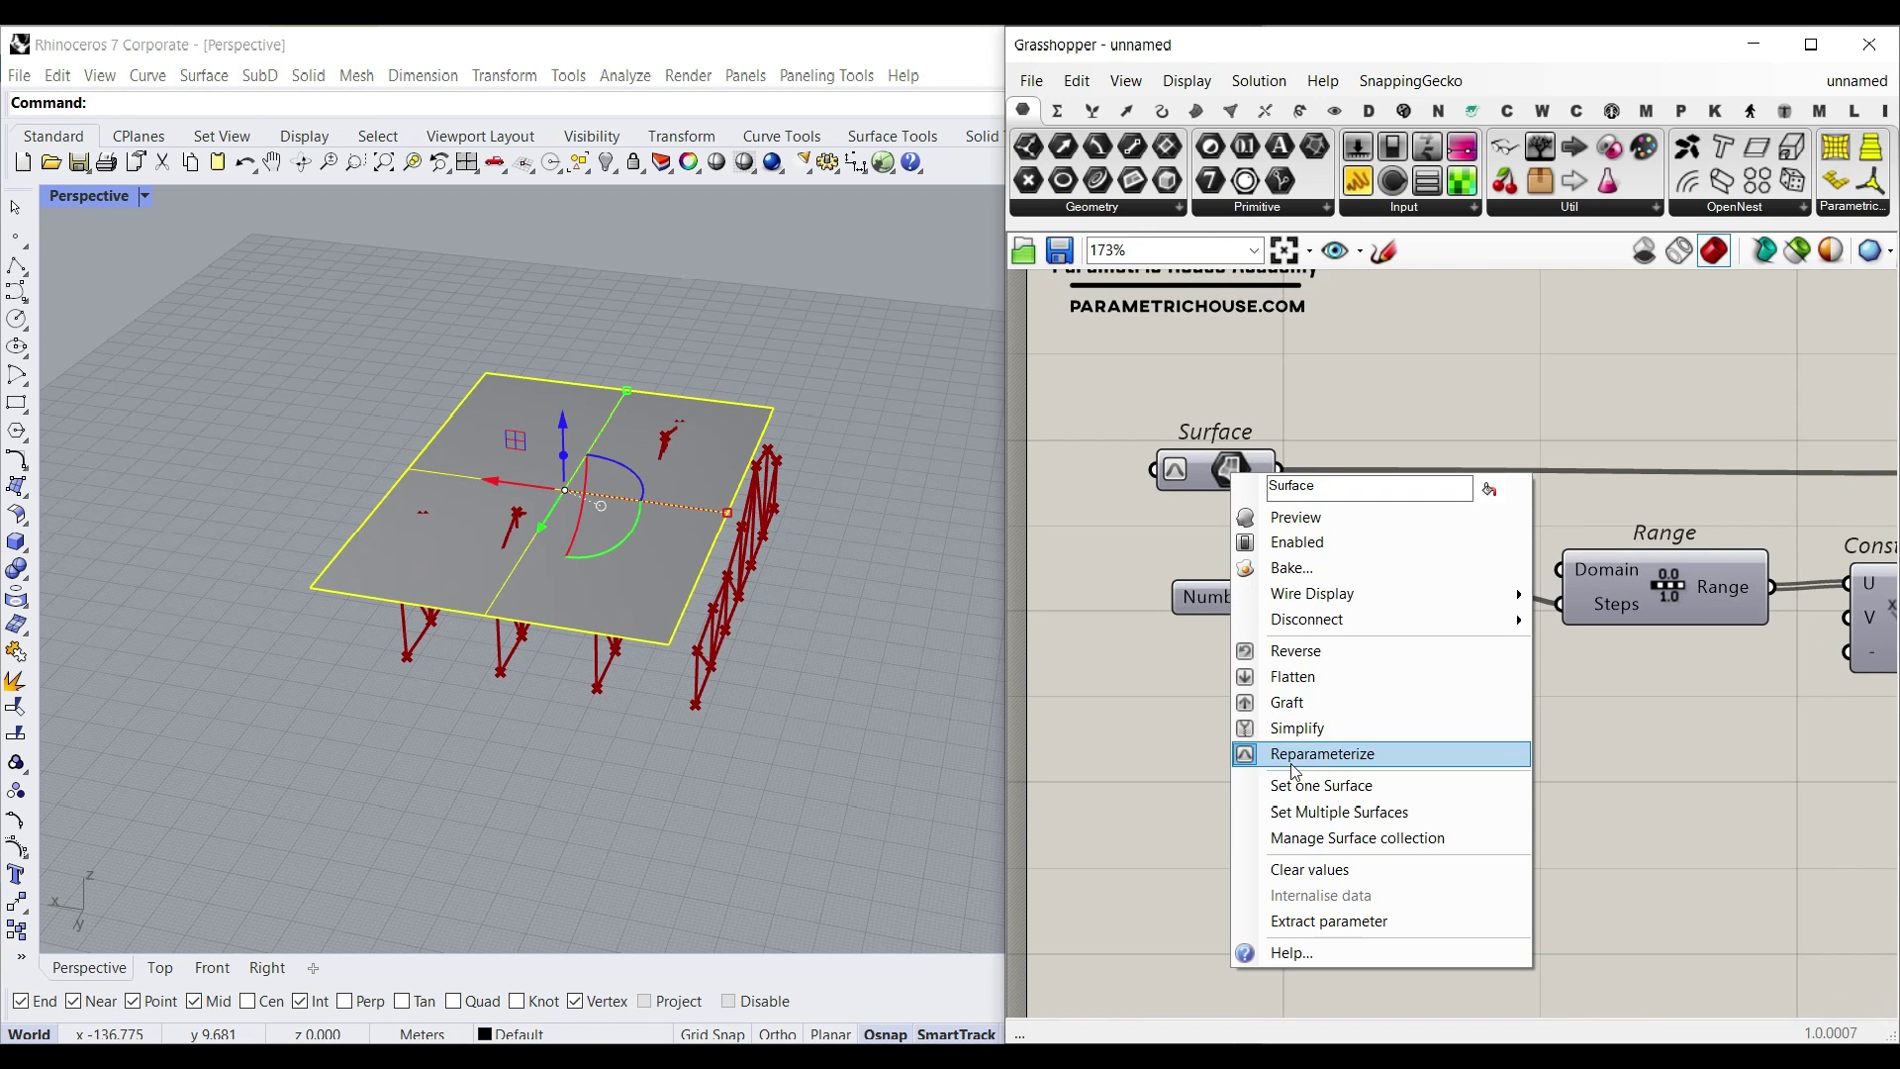
left_click(1291, 760)
right_click_drag(895, 526, 624, 524)
Step: Select the Point parameter feeding the Project plane and raise its point above the flat surface
scroll(1421, 601, "up", 2)
mouse_move(1296, 596)
left_mouse_down()
mouse_move(1362, 596)
mouse_move(1303, 598)
left_mouse_up()
right_click_drag(1539, 633, 1352, 614)
scroll(1352, 614, "down", 4)
right_click_drag(1895, 653, 1450, 639)
right_click(1592, 588)
left_click(1592, 587)
left_click_drag(434, 564, 419, 460)
Step: Try the Range steps slider on the flat surface, leaving it at 3
right_click_drag(1202, 614, 1672, 594)
scroll(1265, 577, "up", 4)
mouse_move(1322, 550)
left_mouse_down()
mouse_move(1365, 552)
mouse_move(1323, 551)
left_mouse_up()
right_click_drag(534, 545, 683, 588)
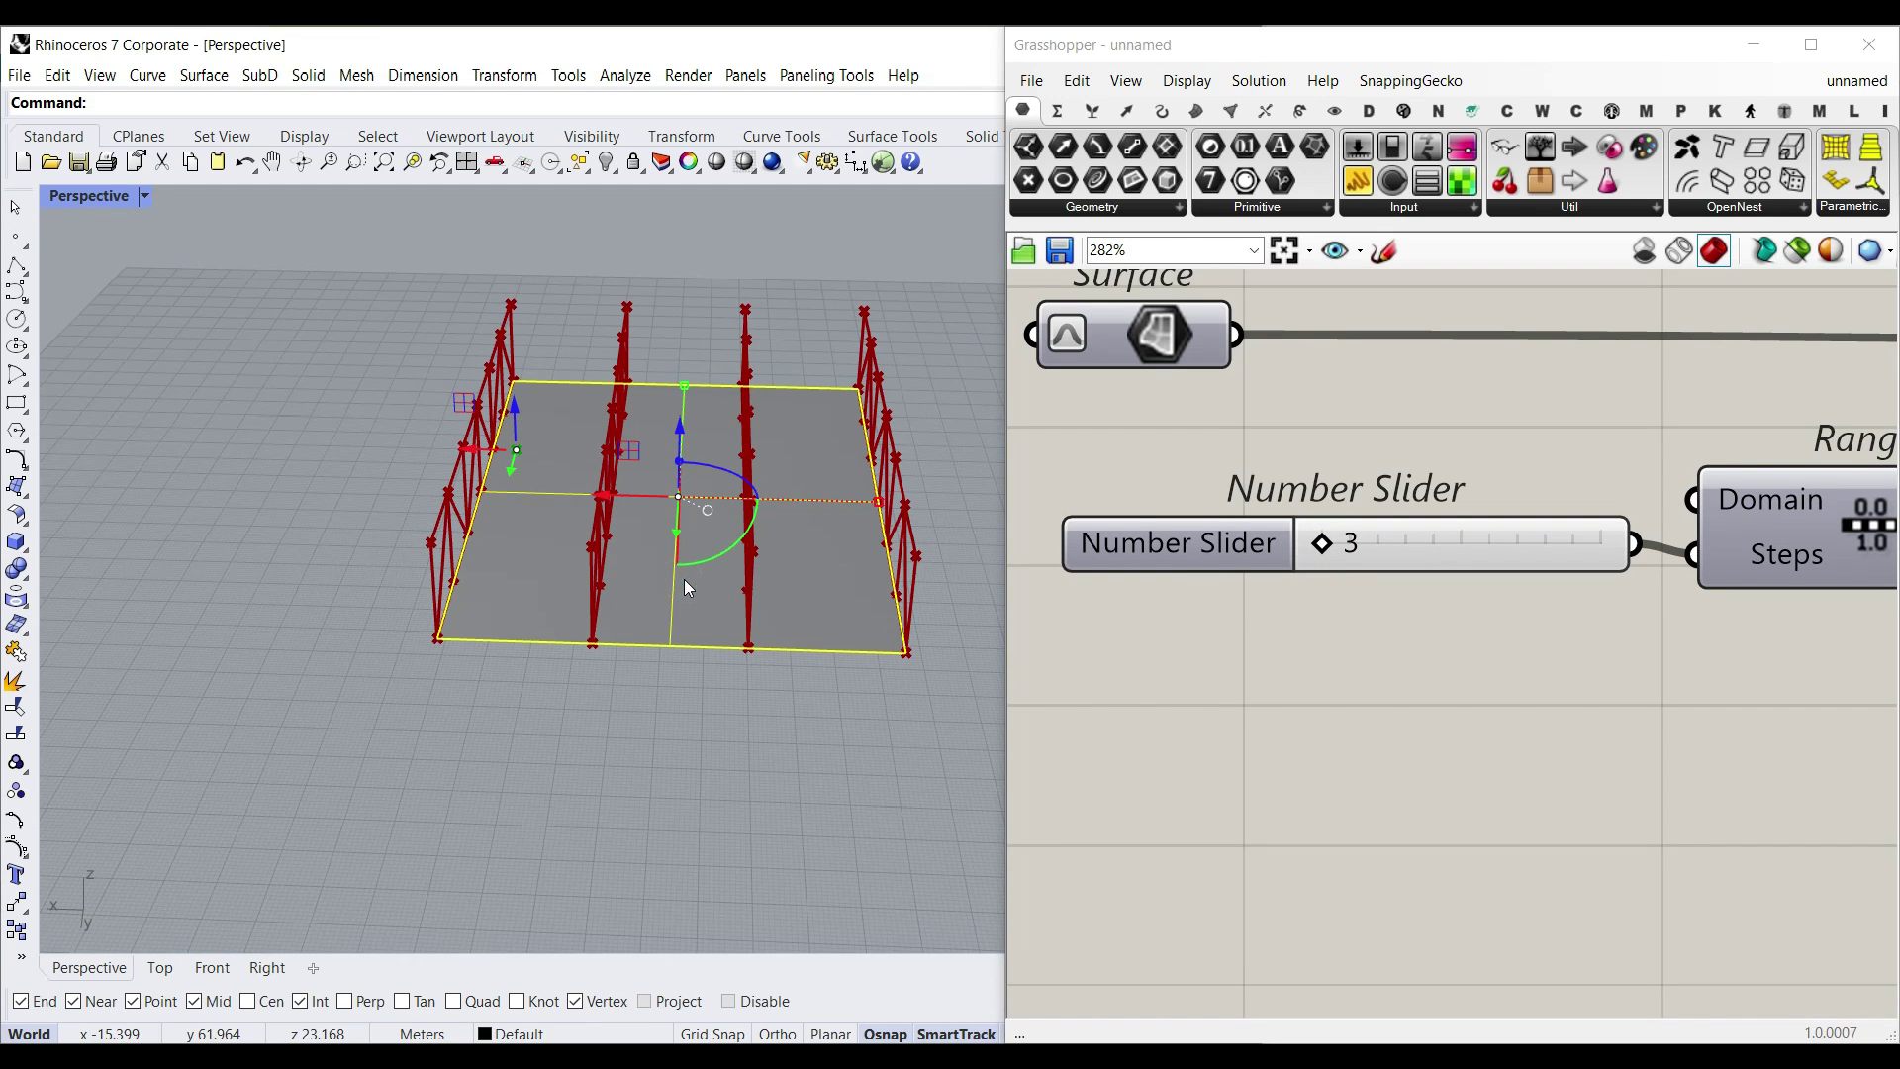
Step: Pull the near corner of the plane surface outward along the X direction
key("Escape")
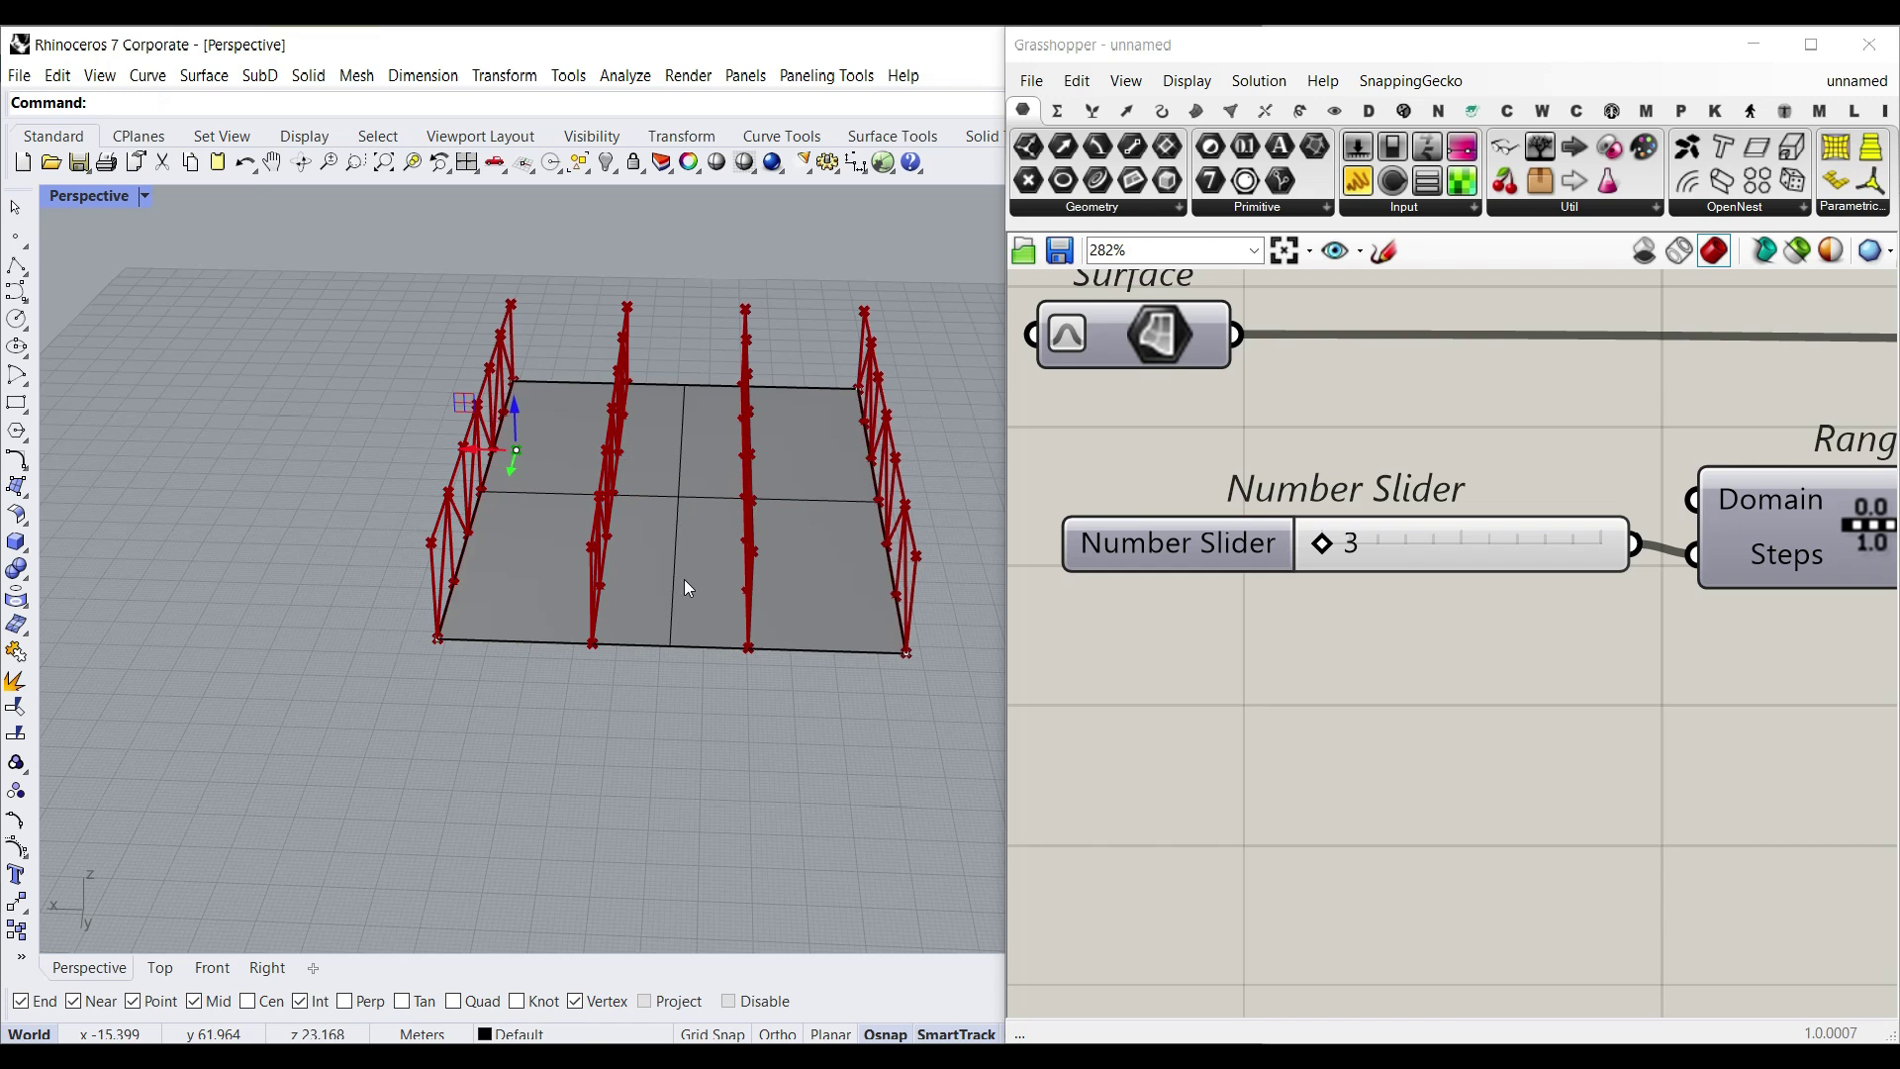
left_click(438, 637)
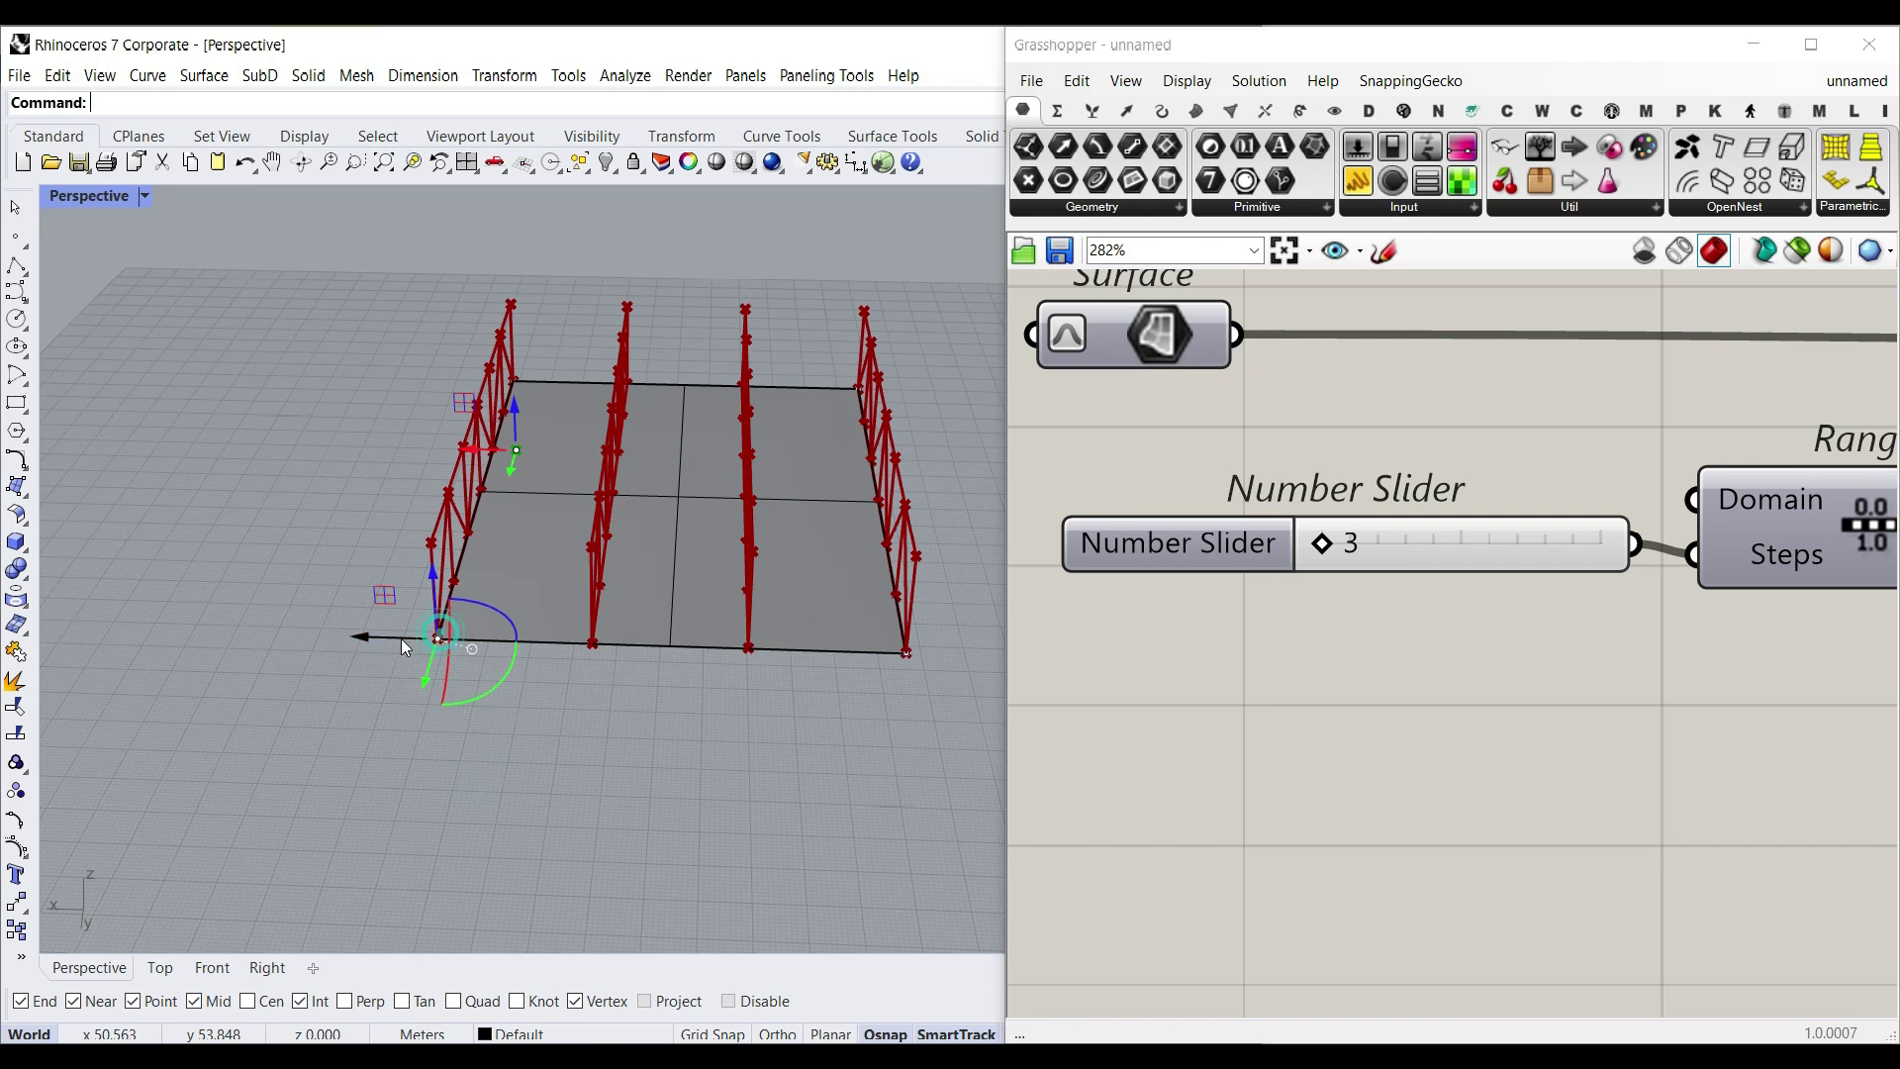
left_click_drag(401, 638, 340, 651)
right_click_drag(316, 656, 497, 626)
scroll(503, 596, "up", 4)
Step: Reposition further corners of the plane surface to form an irregular quadrilateral
left_click(458, 595)
left_click_drag(497, 627, 734, 788)
right_click_drag(733, 788, 702, 657)
left_click(579, 734)
left_click_drag(617, 728, 739, 789)
left_click(740, 789)
Step: Set the Range steps slider to 5
right_click_drag(739, 789, 792, 634)
left_click_drag(1319, 544, 1386, 560)
right_click_drag(1600, 591, 1227, 571)
Step: Disconnect the Range output from the U input of Construct Point and connect it to the V input instead
scroll(1227, 571, "down", 5)
right_click_drag(1454, 556, 1361, 559)
scroll(1360, 560, "up", 6)
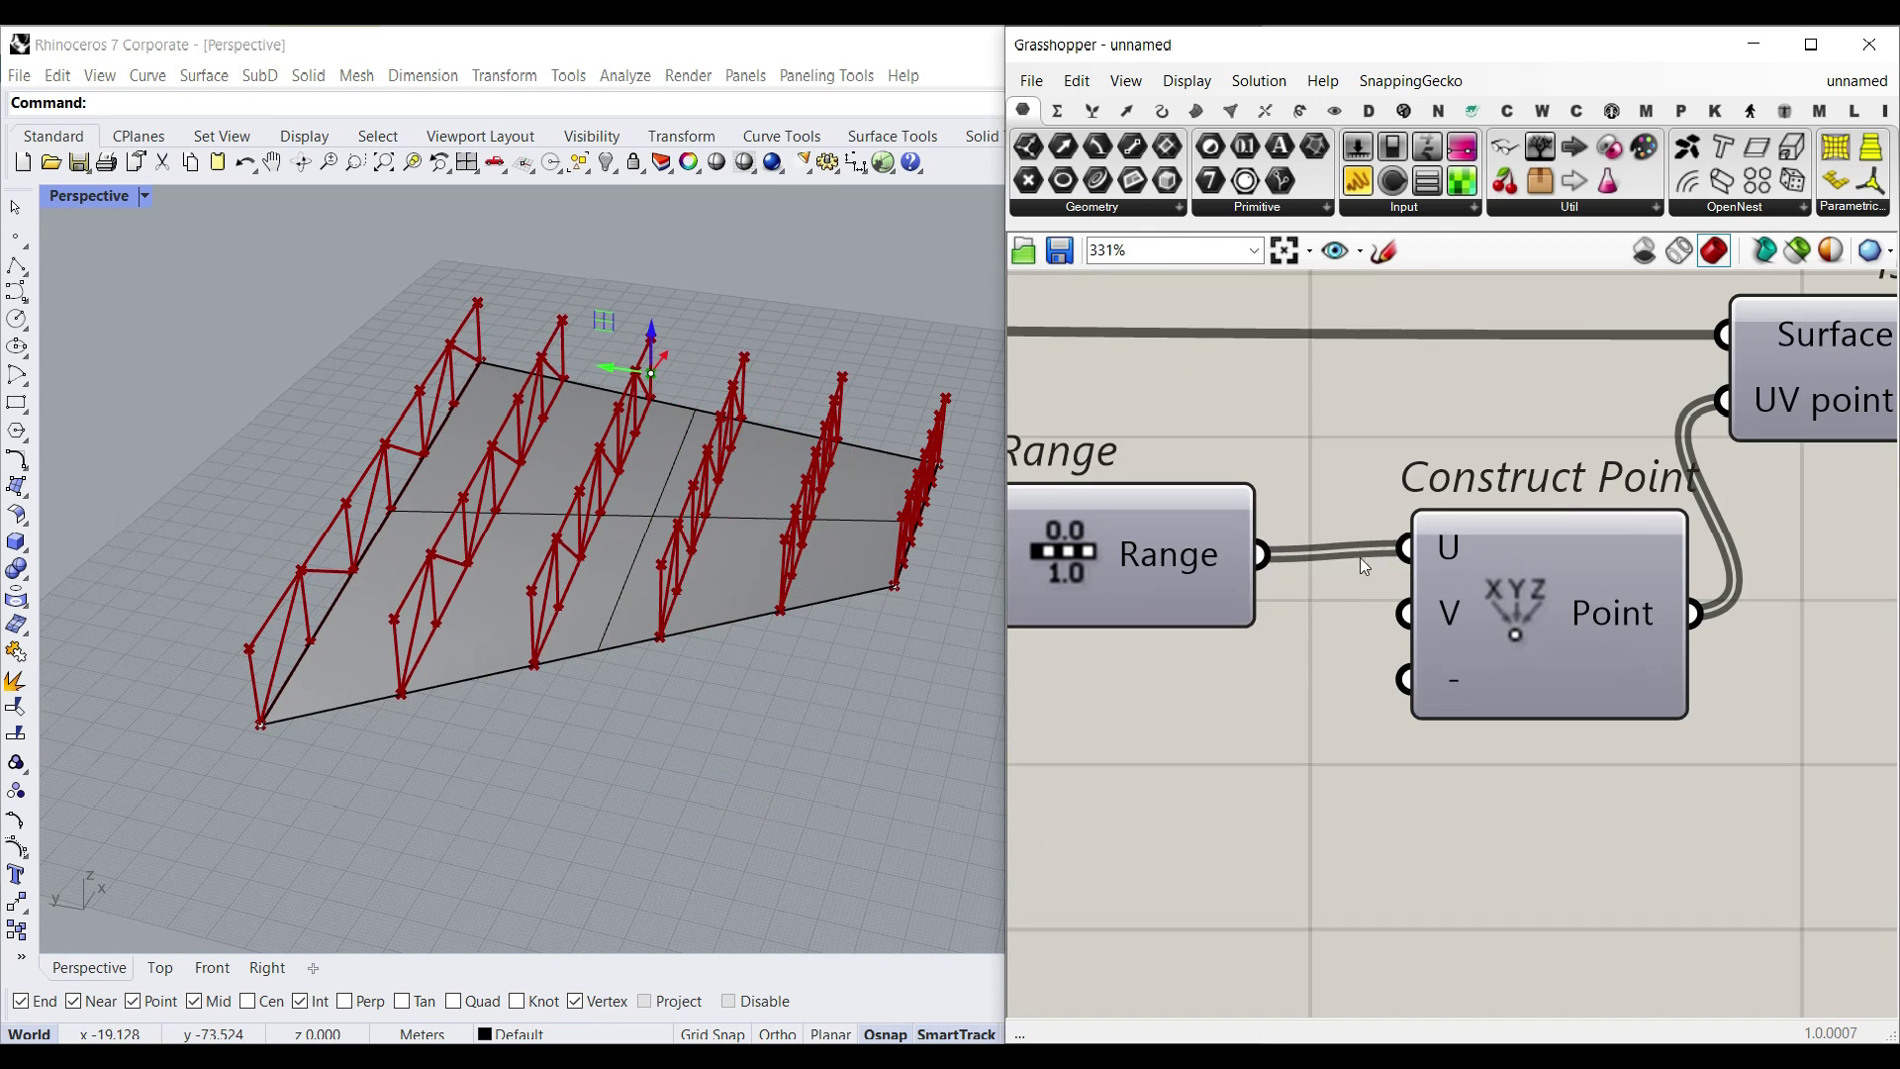
left_click_drag(1367, 550, 1403, 549, "ctrl")
left_click_drag(1262, 554, 1404, 613)
Step: Feed the Curve parameter from the U Isocurve output of Iso Curve instead of V Isocurve
right_click_drag(1509, 584, 1277, 573)
scroll(1280, 578, "down", 2)
right_click_drag(1734, 504, 1476, 542)
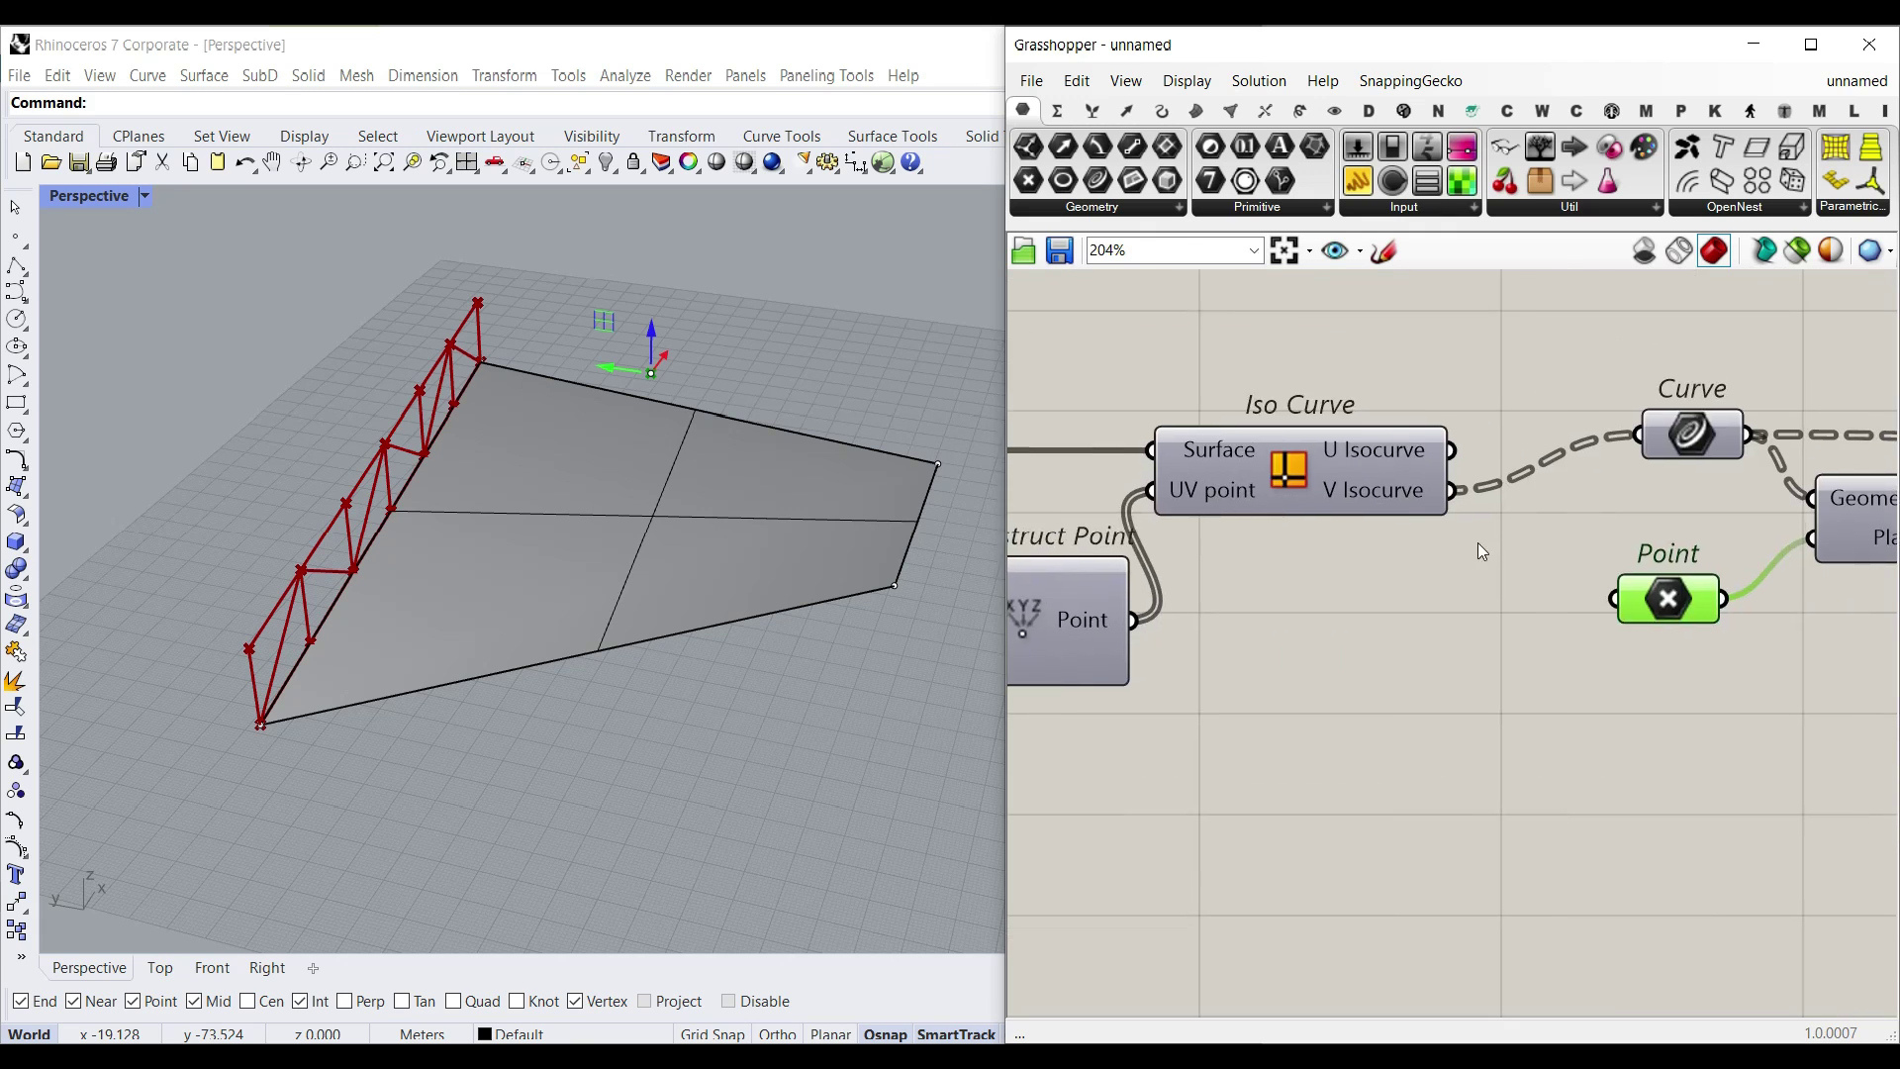
scroll(1489, 551, "up", 4)
scroll(1482, 491, "down", 1)
left_click_drag(1411, 372, 1766, 351)
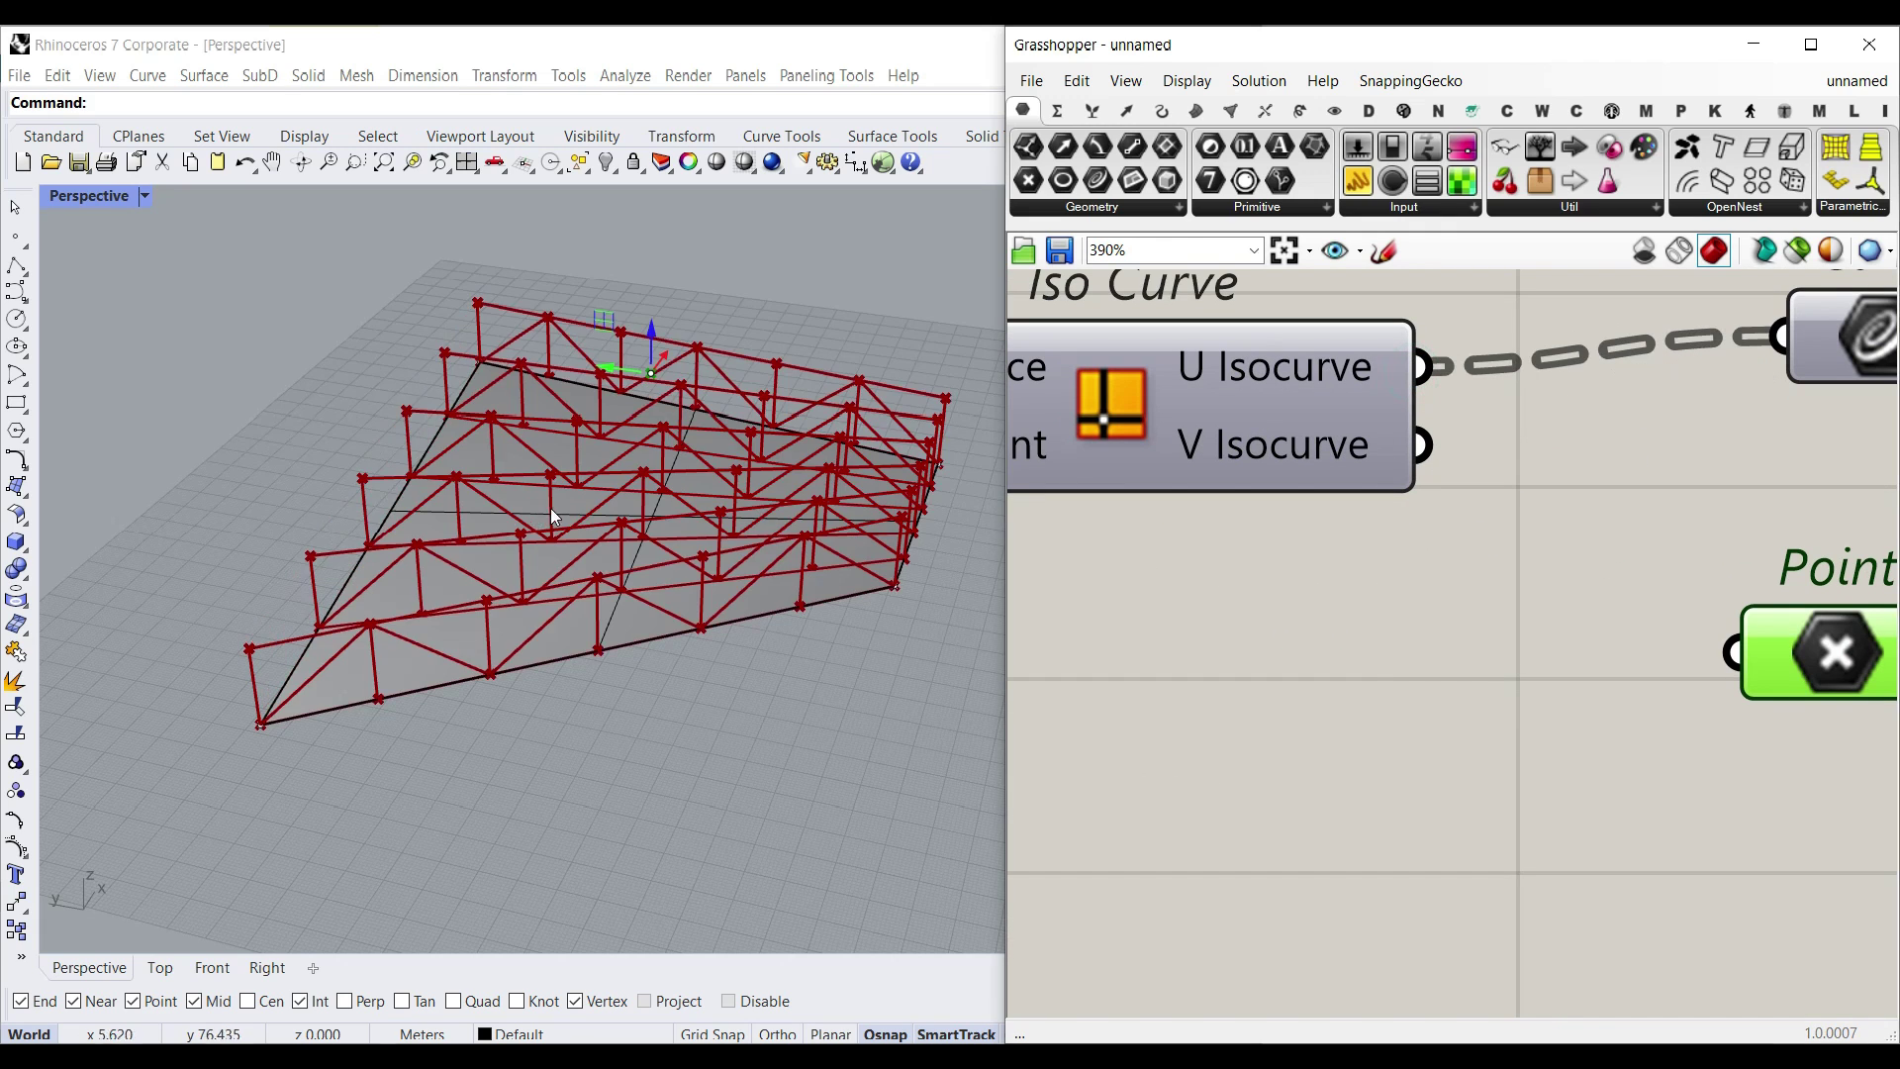
right_click_drag(552, 516, 309, 509)
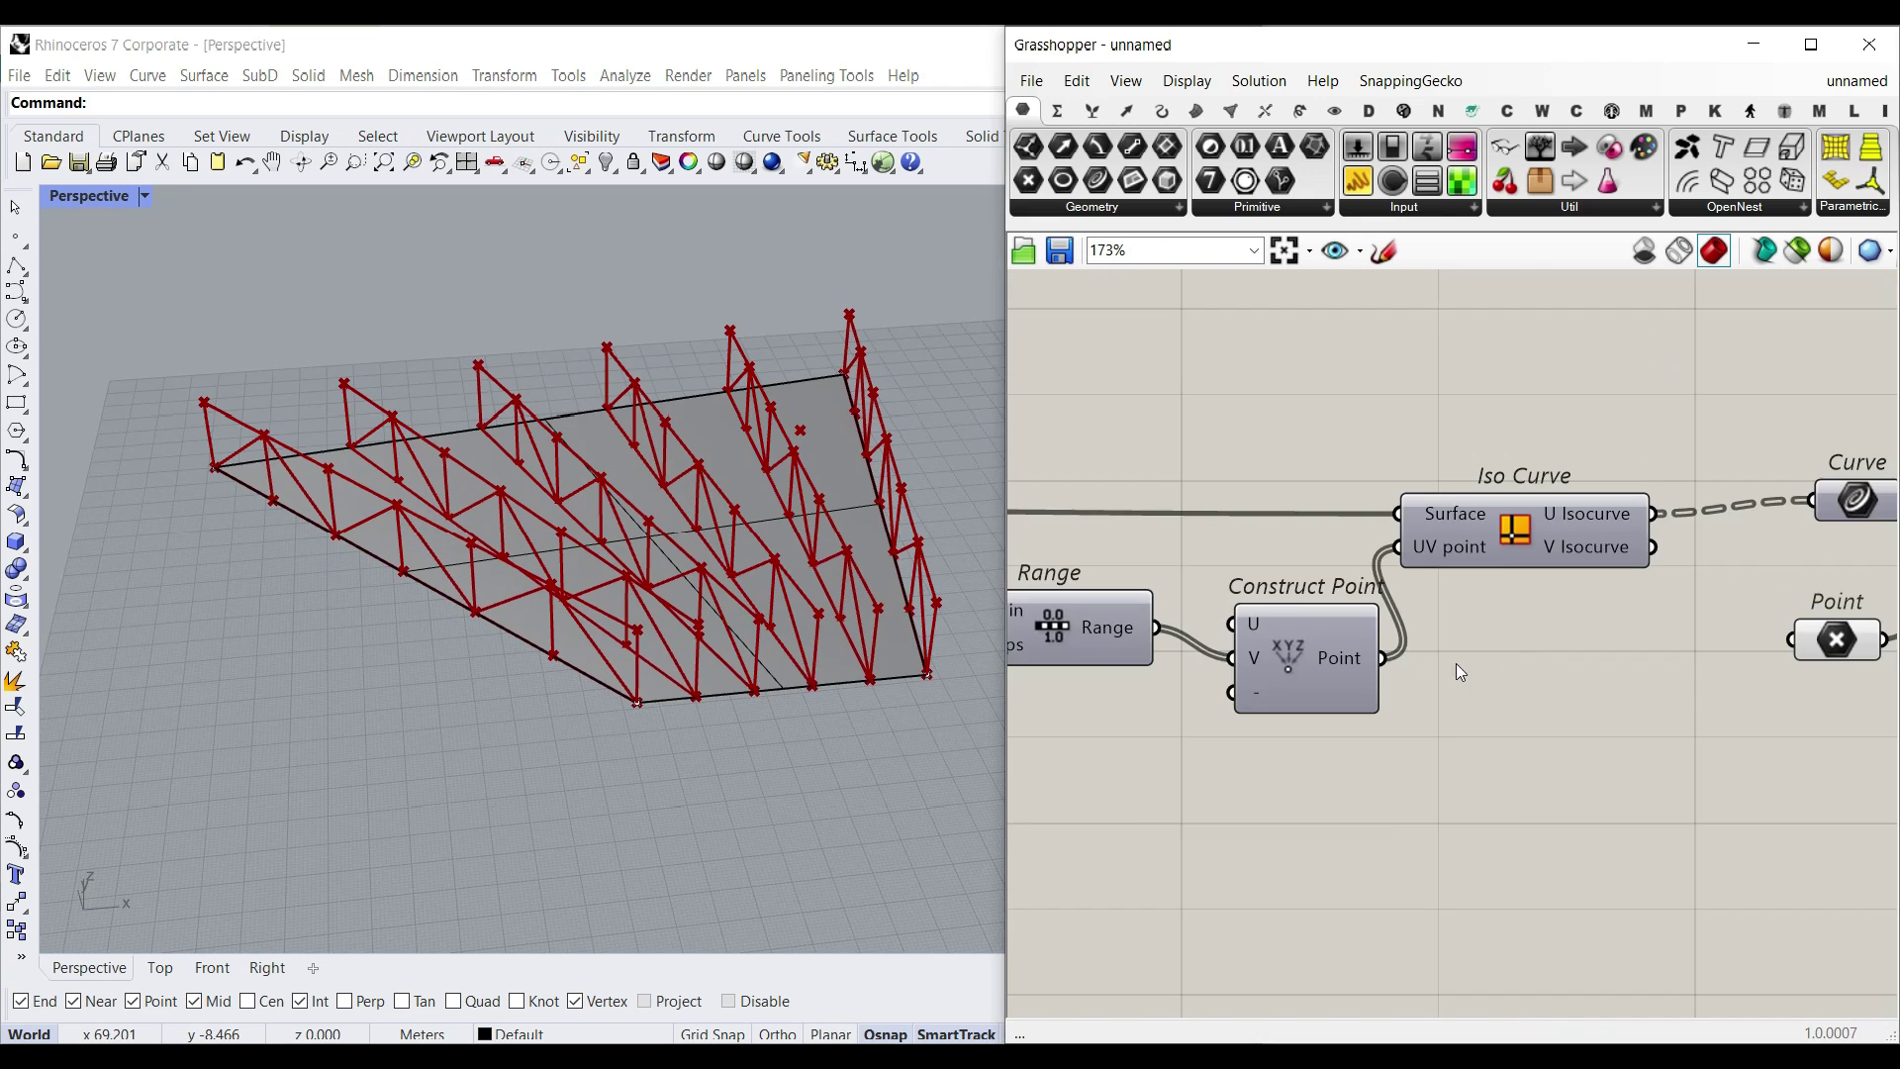
Step: Internalise the referenced surface data in the Surface parameter
scroll(1456, 663, "down", 5)
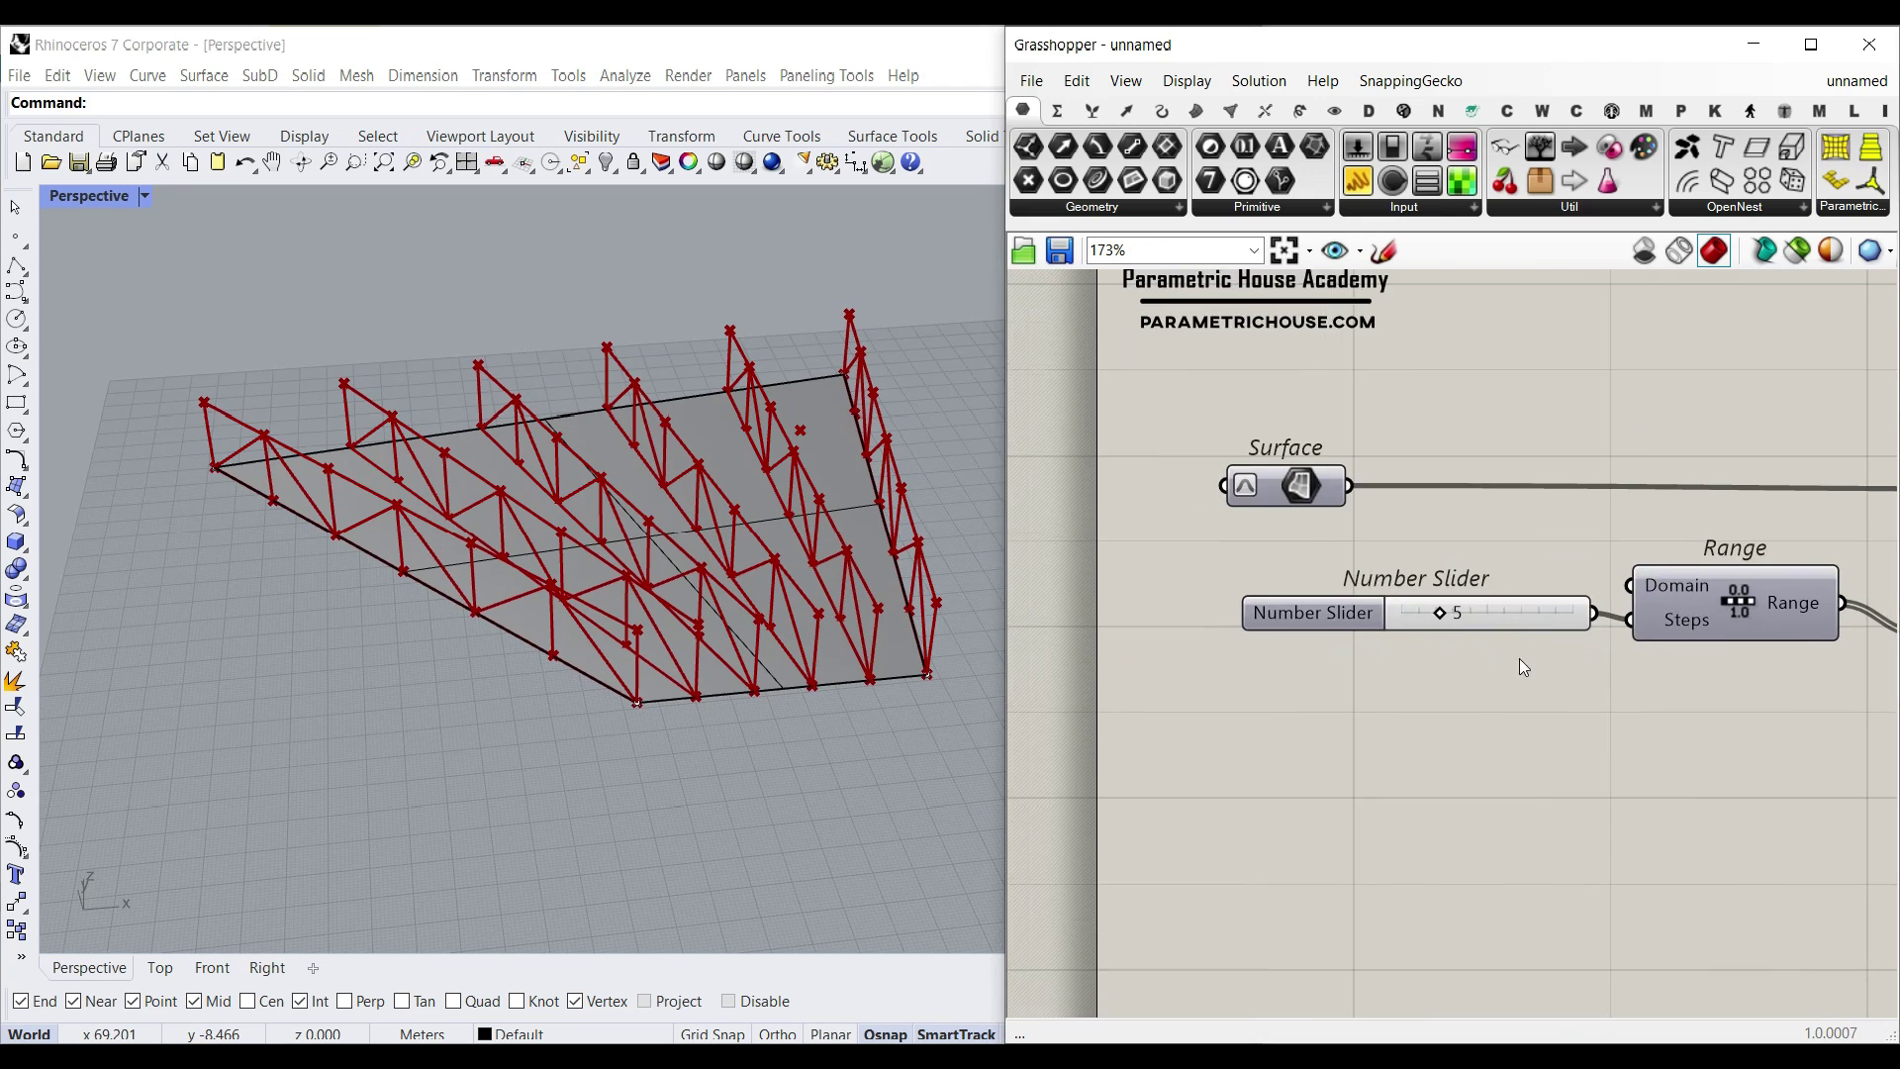
scroll(1351, 654, "up", 4)
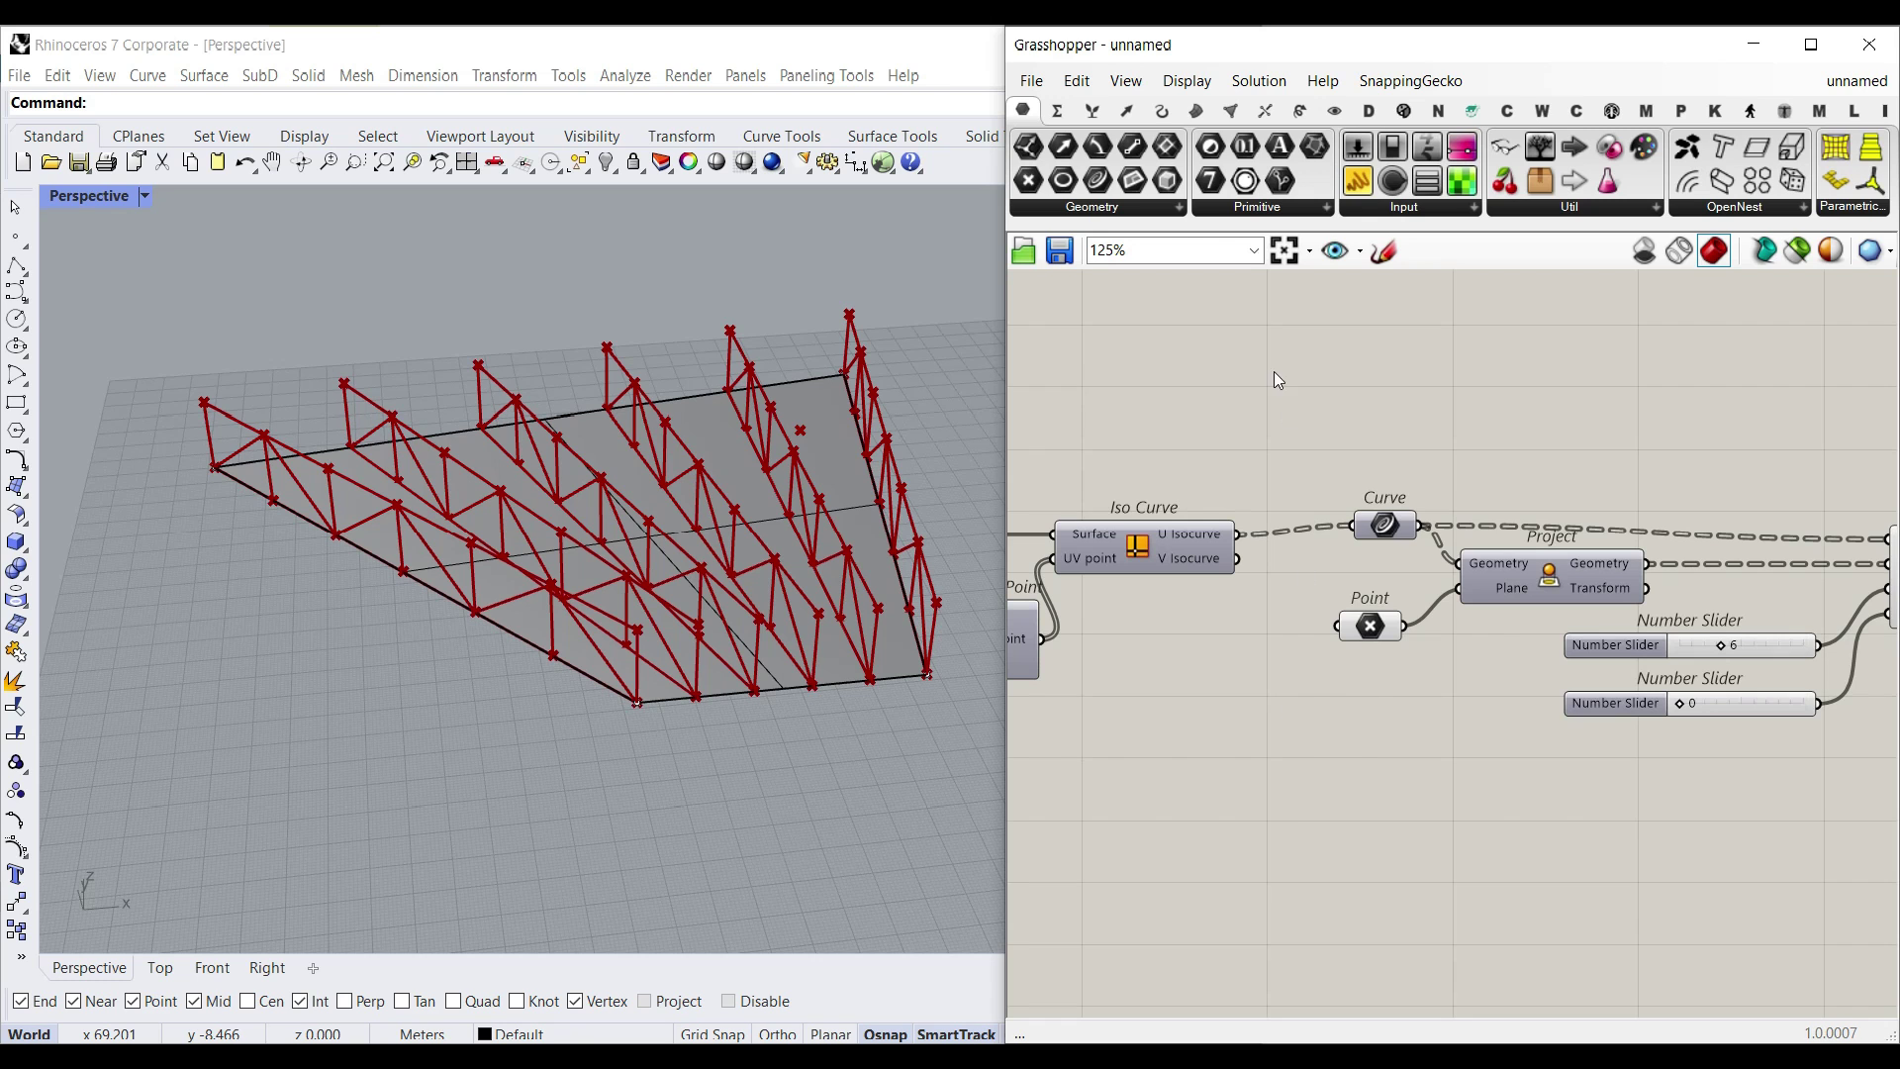
right_click_drag(1393, 570, 1768, 543)
right_click_drag(1090, 549, 1445, 529)
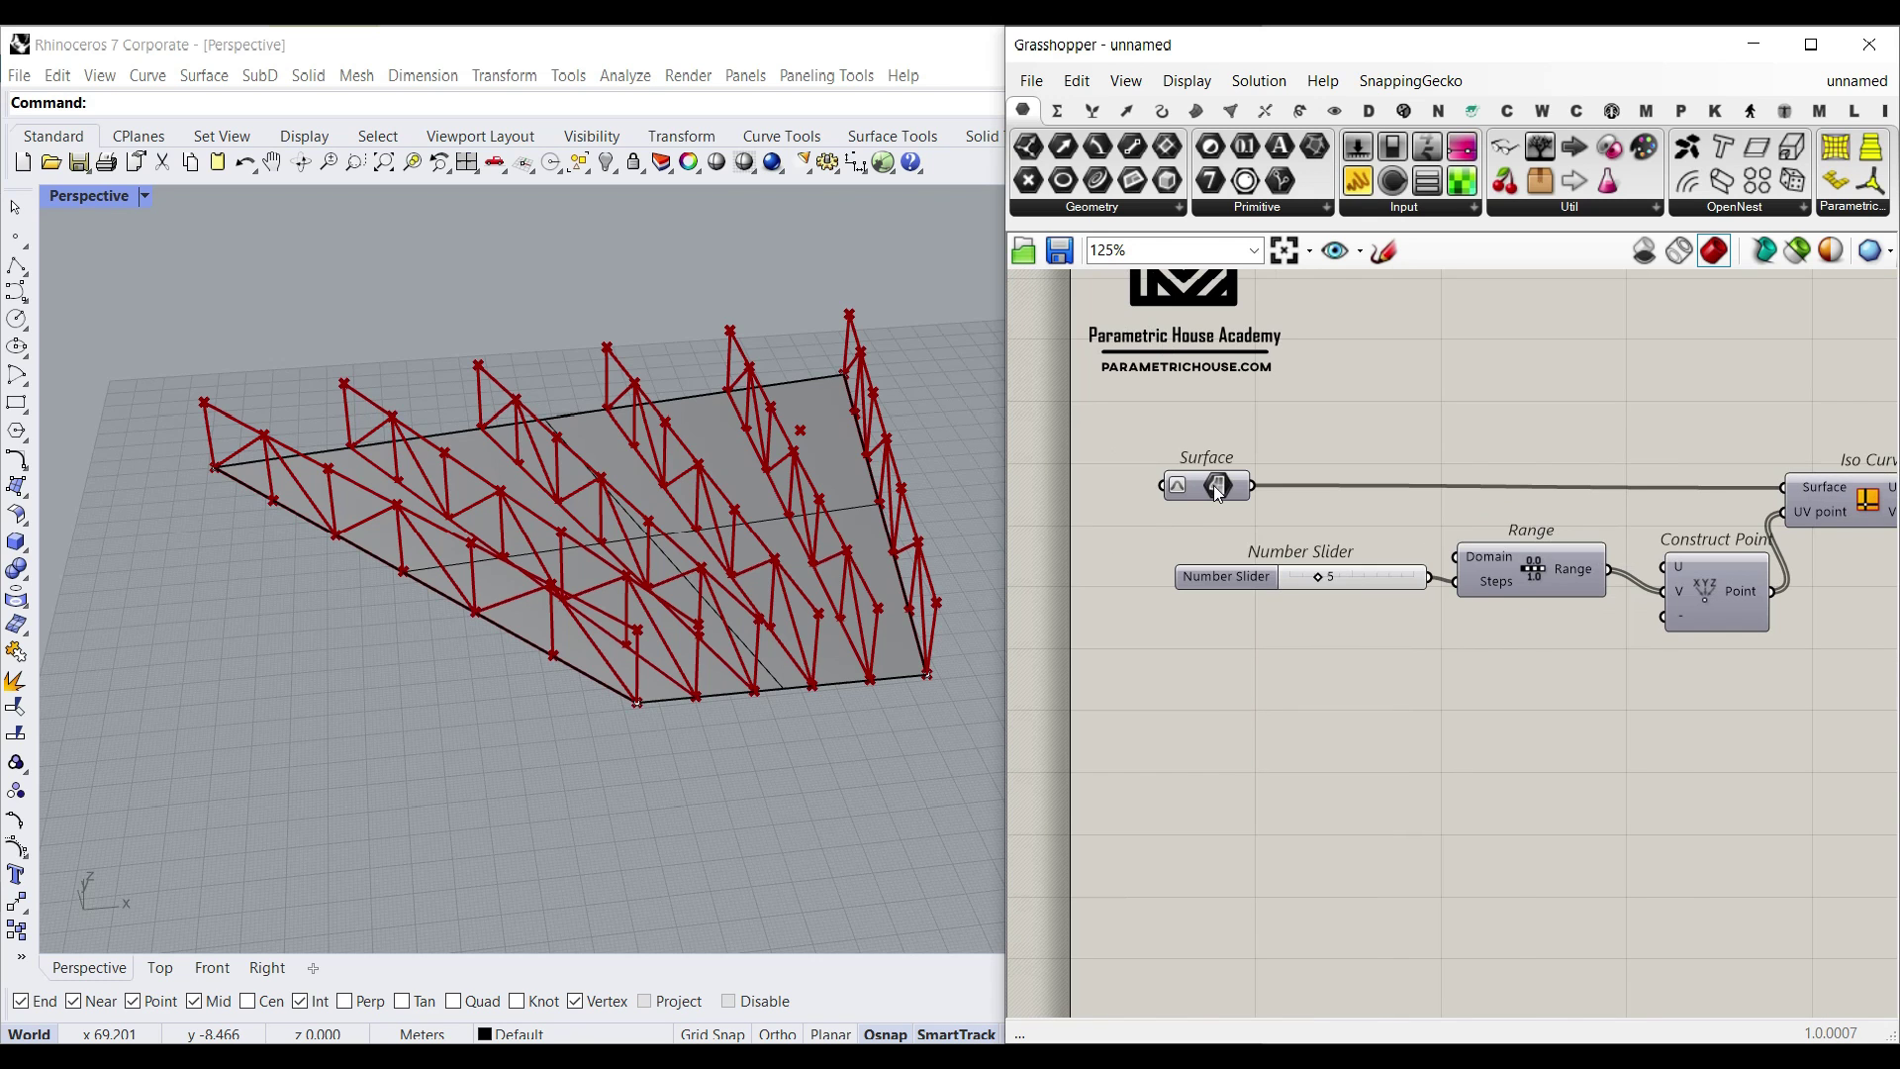
right_click(1214, 484)
left_click(1300, 908)
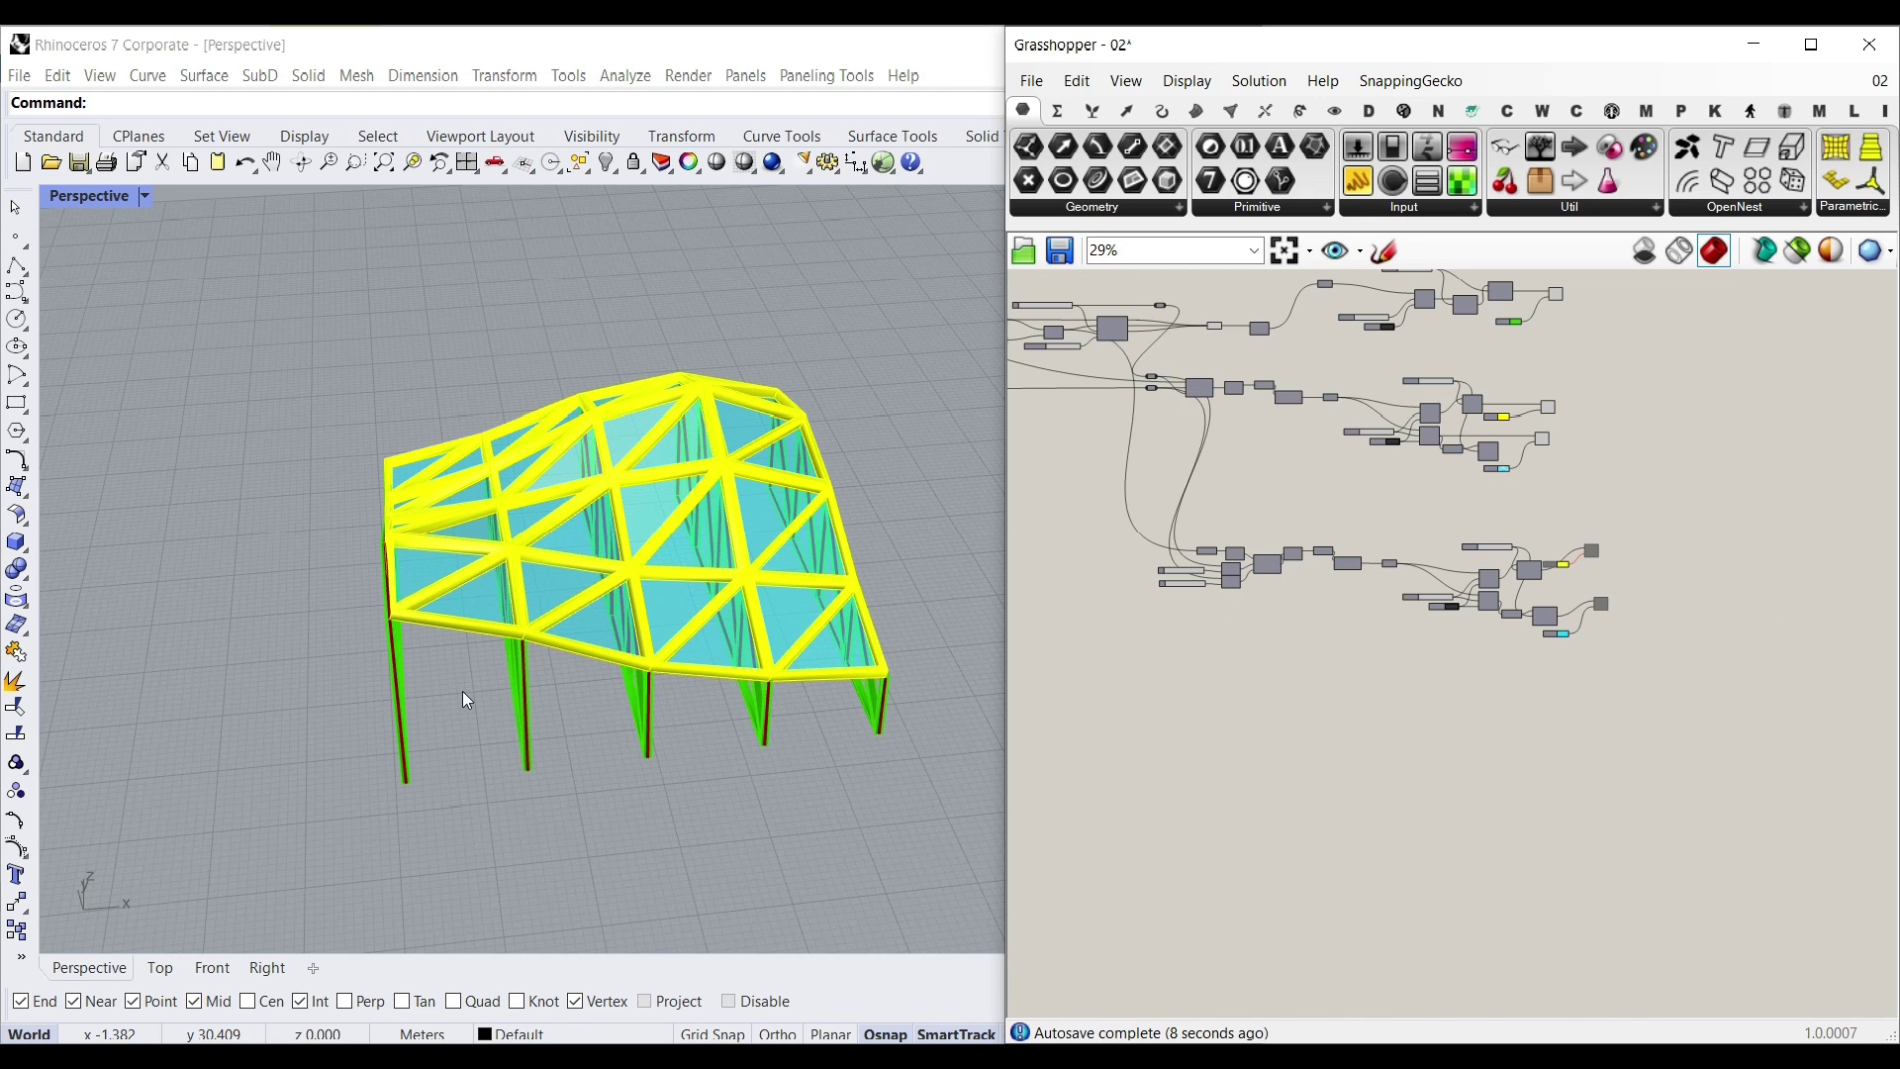
Step: Examine the finished model of definition 02, viewing its green trusses and yellow roof frame up close and from several sides
right_click_drag(371, 698, 673, 683)
scroll(673, 683, "up", 4)
right_click_drag(532, 721, 679, 672)
scroll(679, 673, "up", 5)
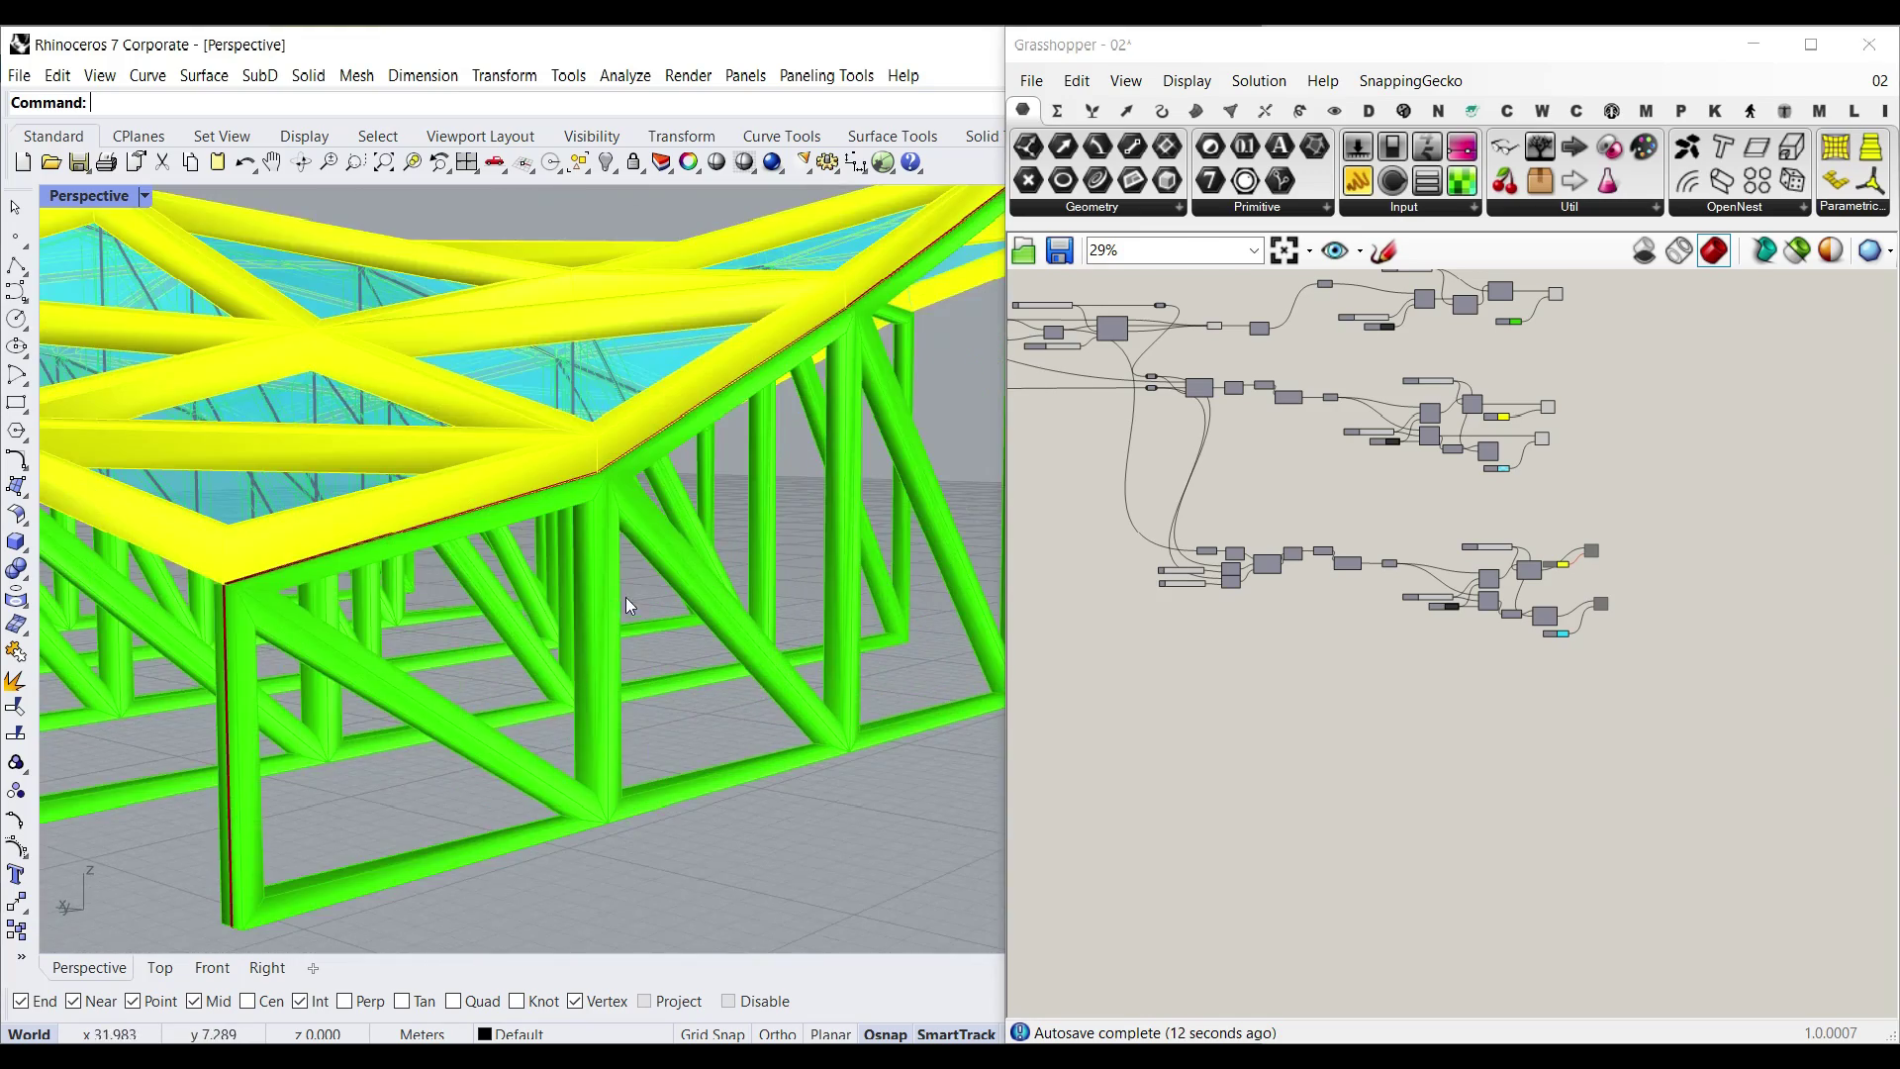
scroll(626, 597, "down", 5)
right_click_drag(425, 648, 531, 639)
scroll(531, 636, "down", 3)
right_click_drag(620, 545, 894, 565)
right_click_drag(758, 626, 685, 587)
scroll(684, 588, "up", 3)
right_click_drag(554, 723, 727, 604)
right_click_drag(1318, 487, 1562, 595)
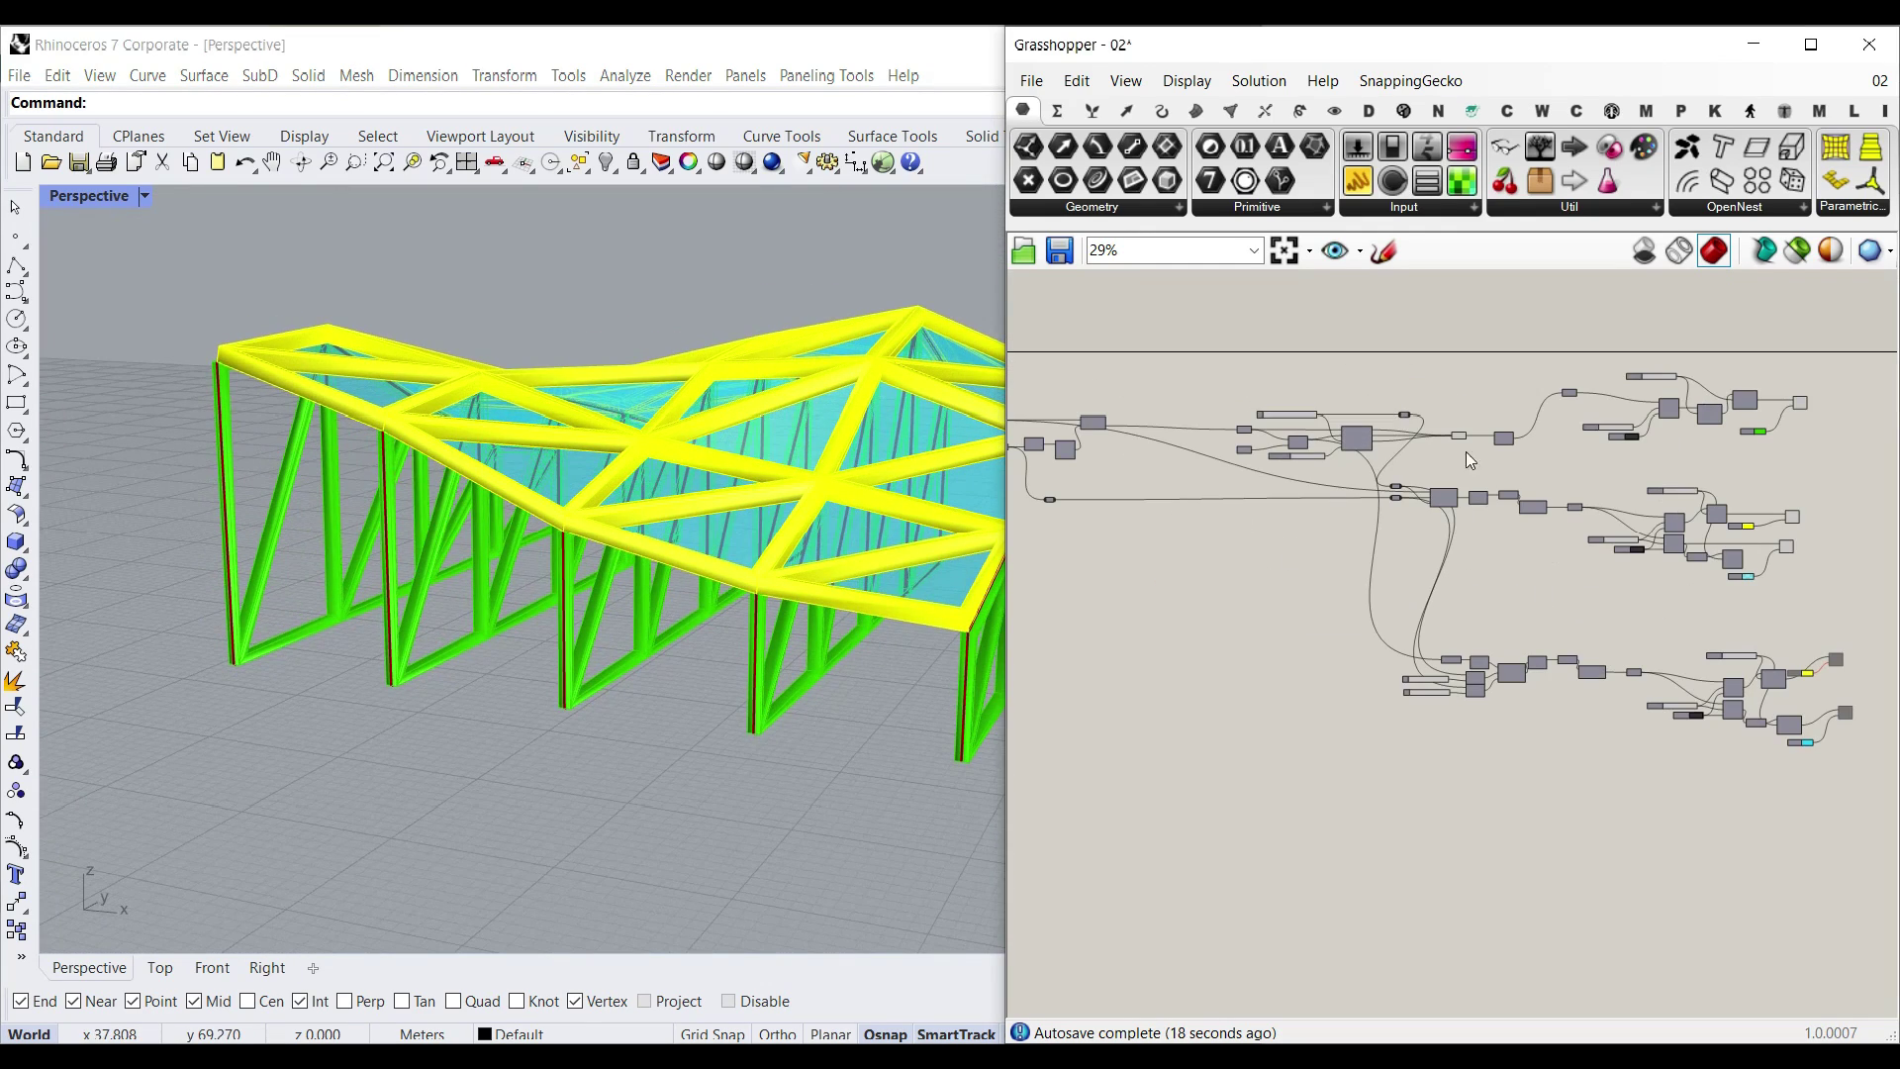